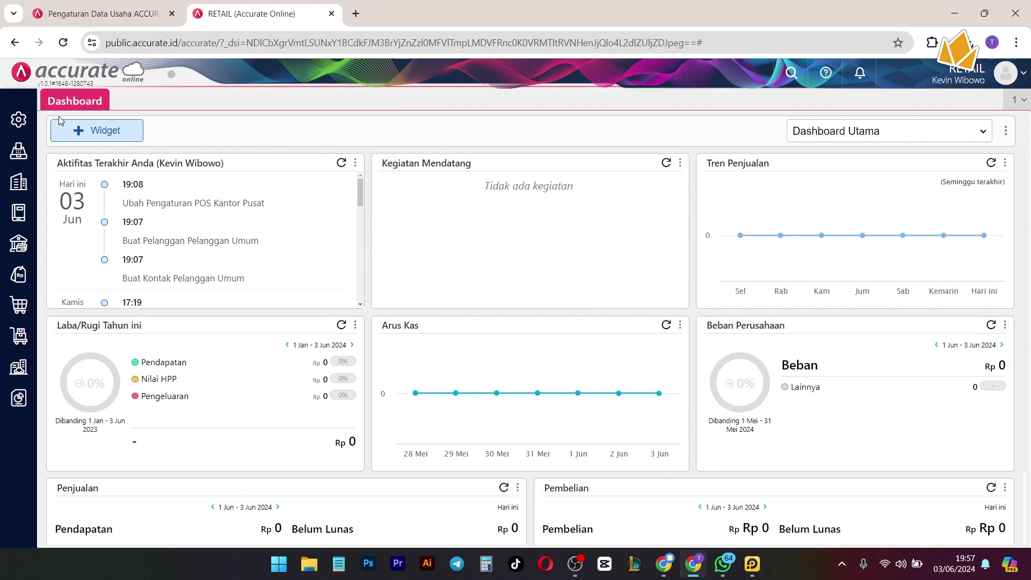
- Look over the dashboard widgets and the tools offered by the Buku Besar, Pembelian and Persediaan modules
scroll(354, 290, down, 2)
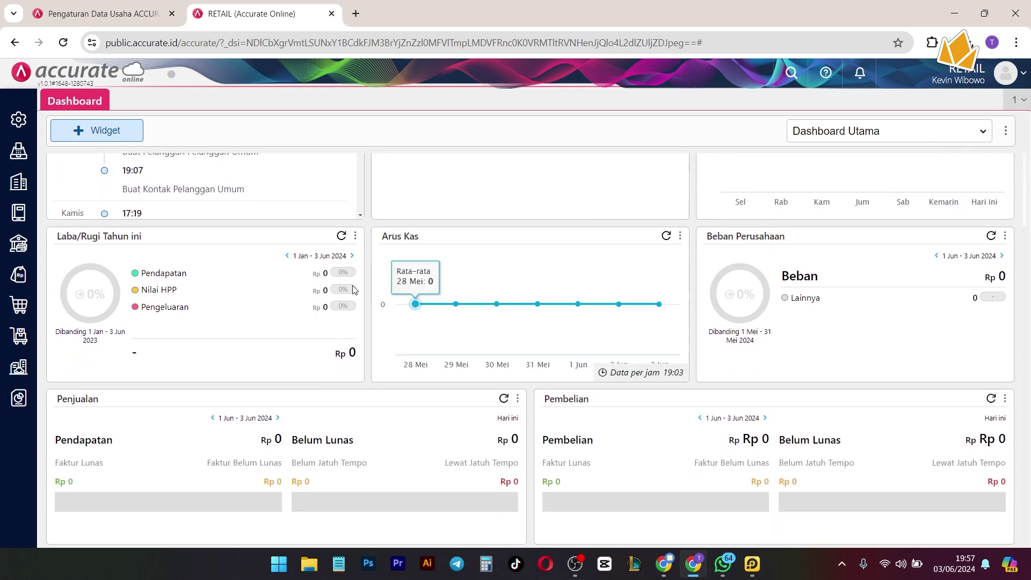
scroll(772, 390, up, 2)
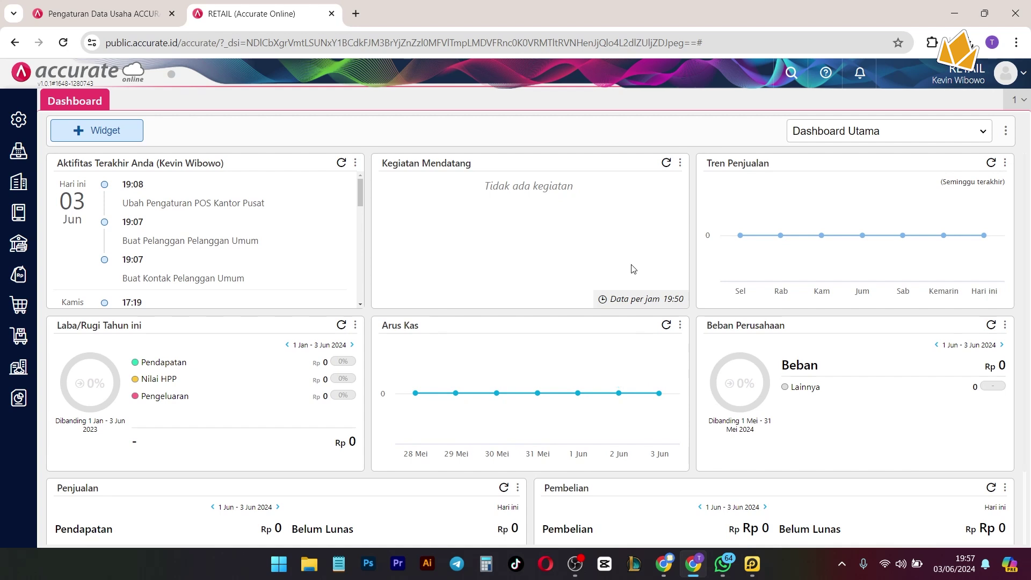
click(5, 221)
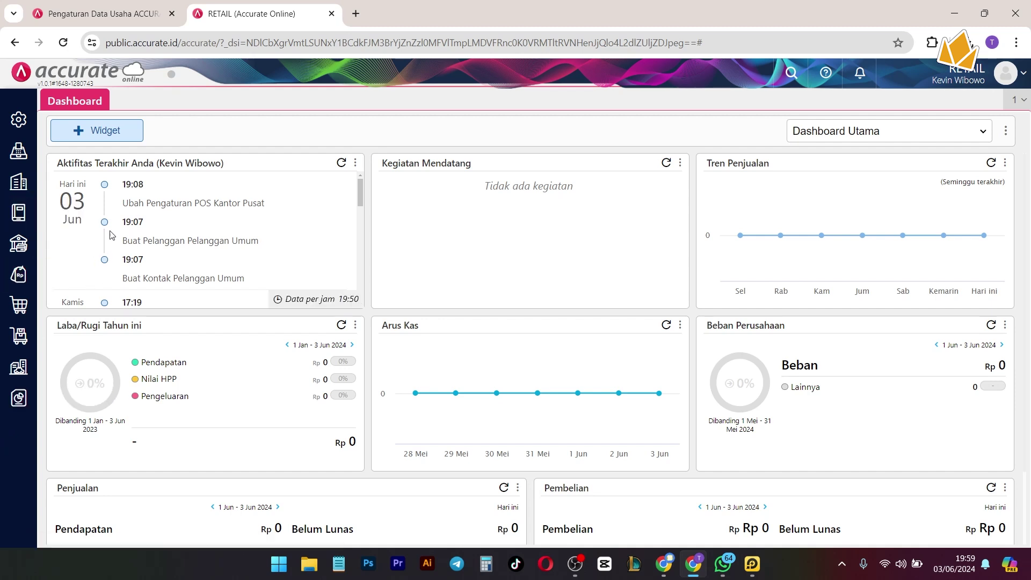
mouse_move(18, 212)
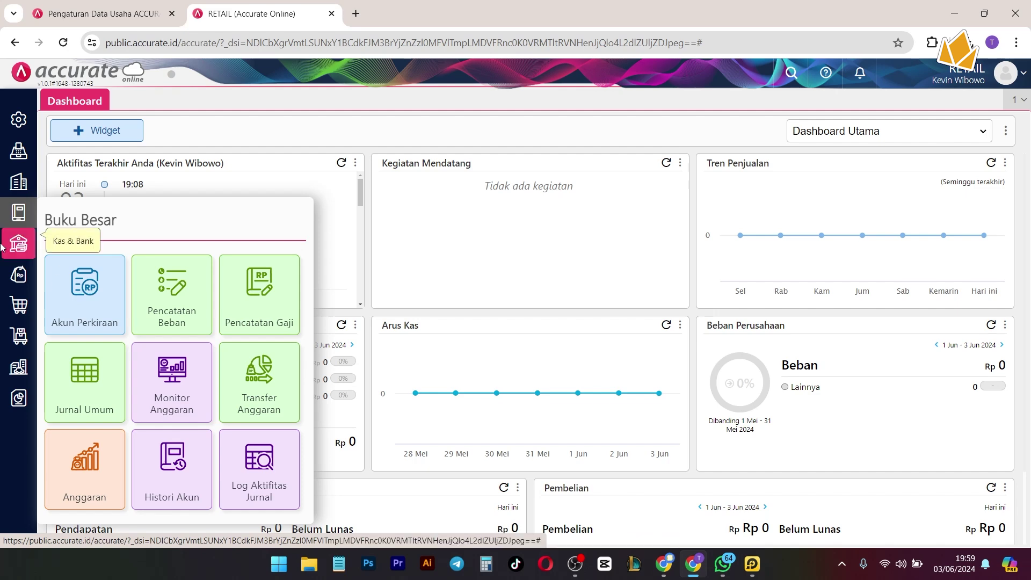
mouse_move(7, 276)
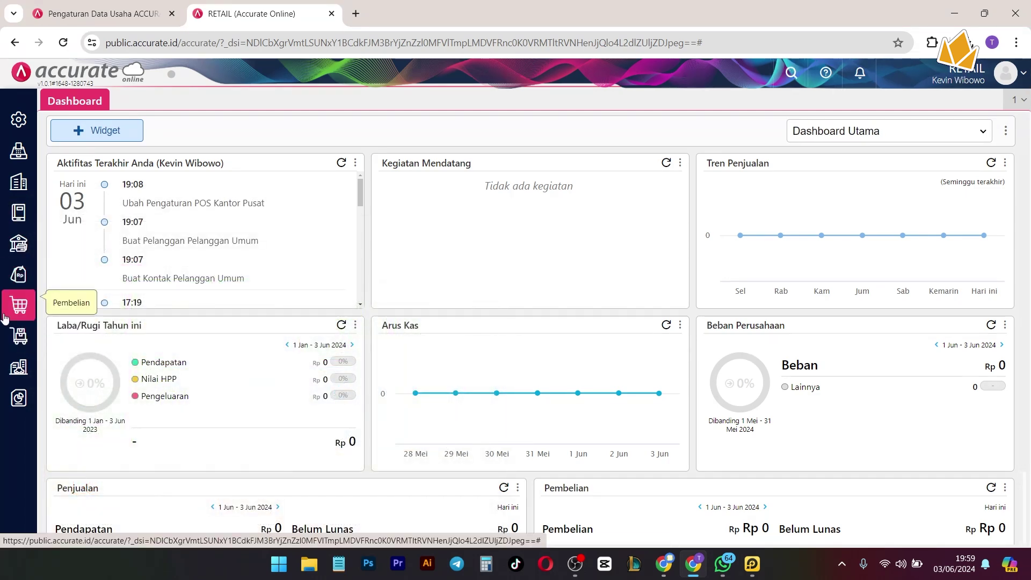
mouse_move(19, 311)
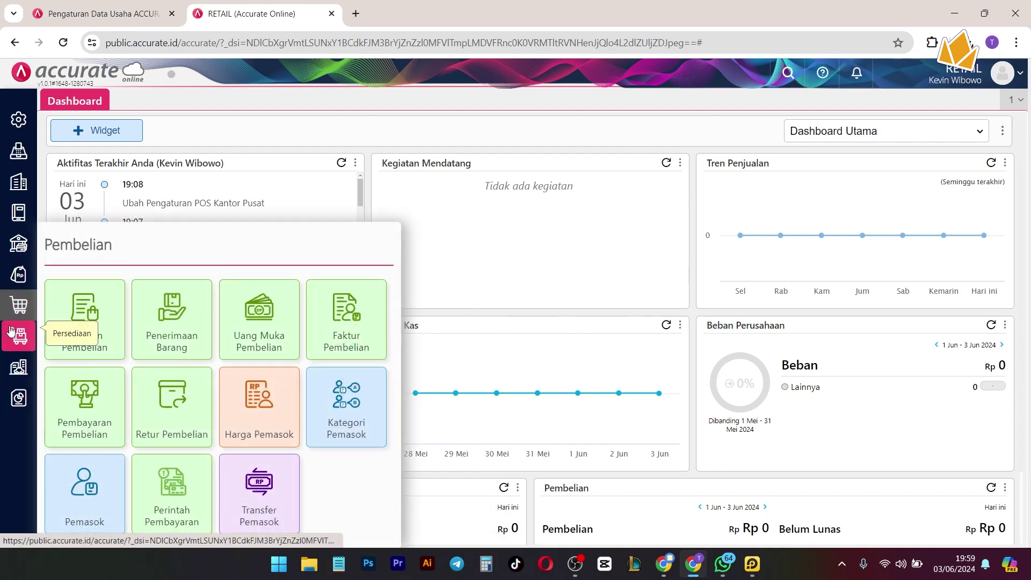
mouse_move(11, 330)
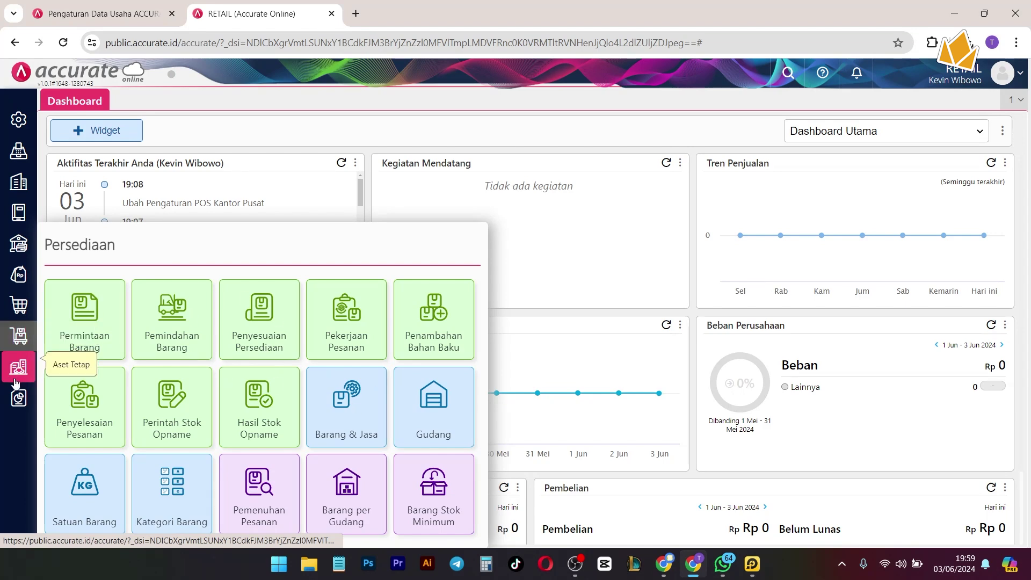
mouse_move(16, 371)
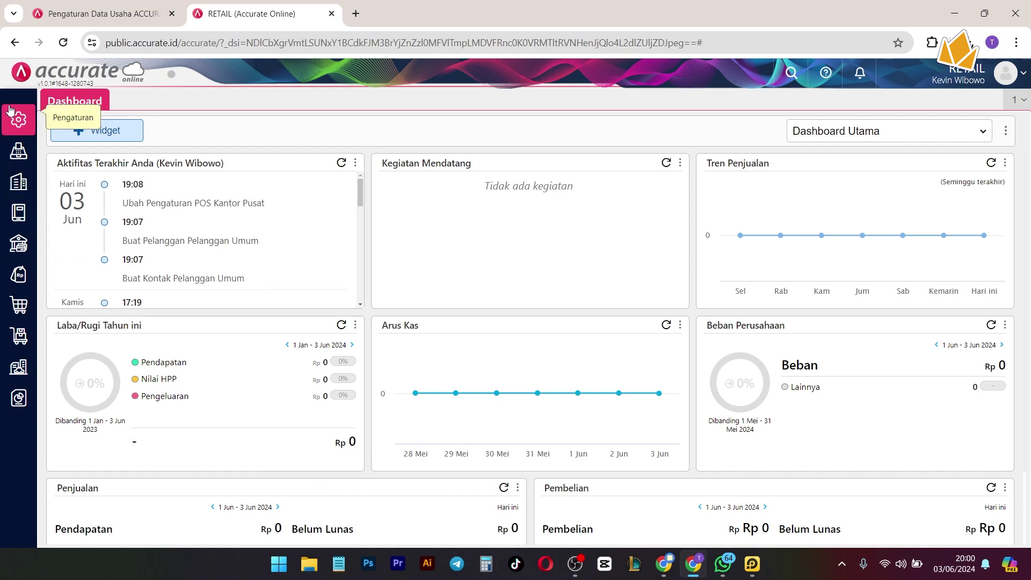
- Browse the Accurate Store catalogue, view the Accurate POS module's tools, and close the store
click(18, 119)
click(271, 312)
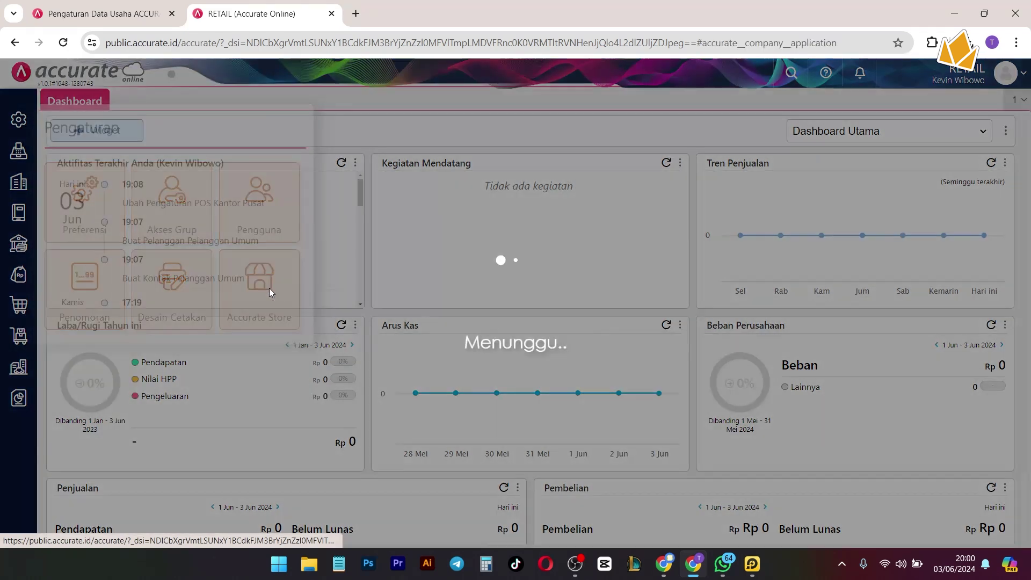
scroll(534, 285, down, 1)
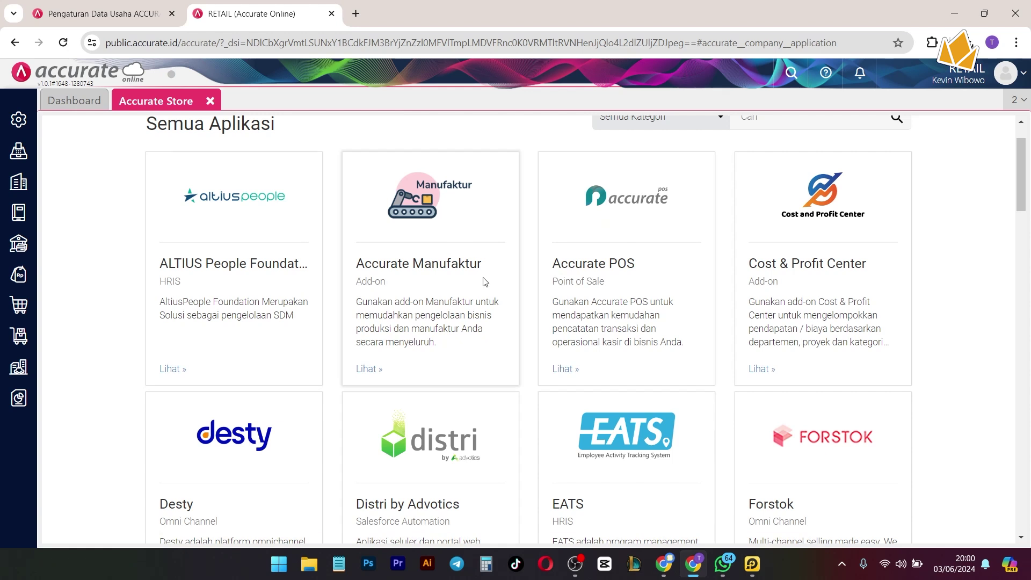
click(19, 151)
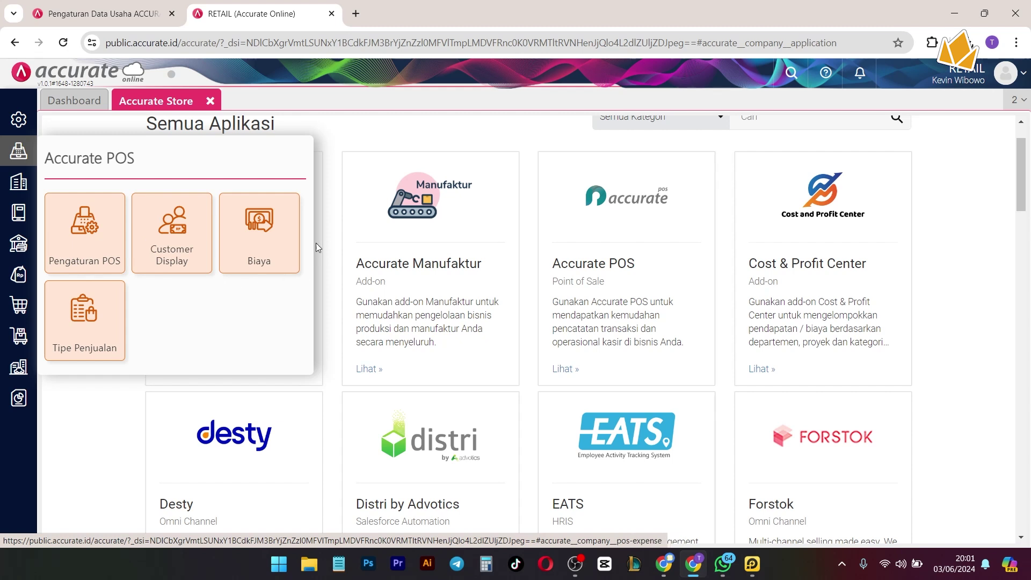
scroll(276, 326, up, 1)
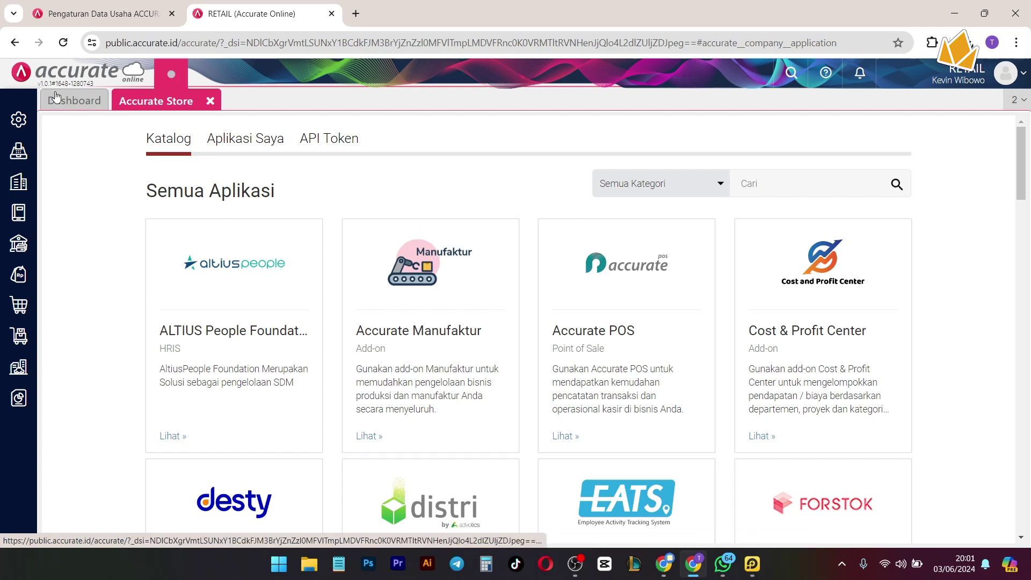
click(210, 101)
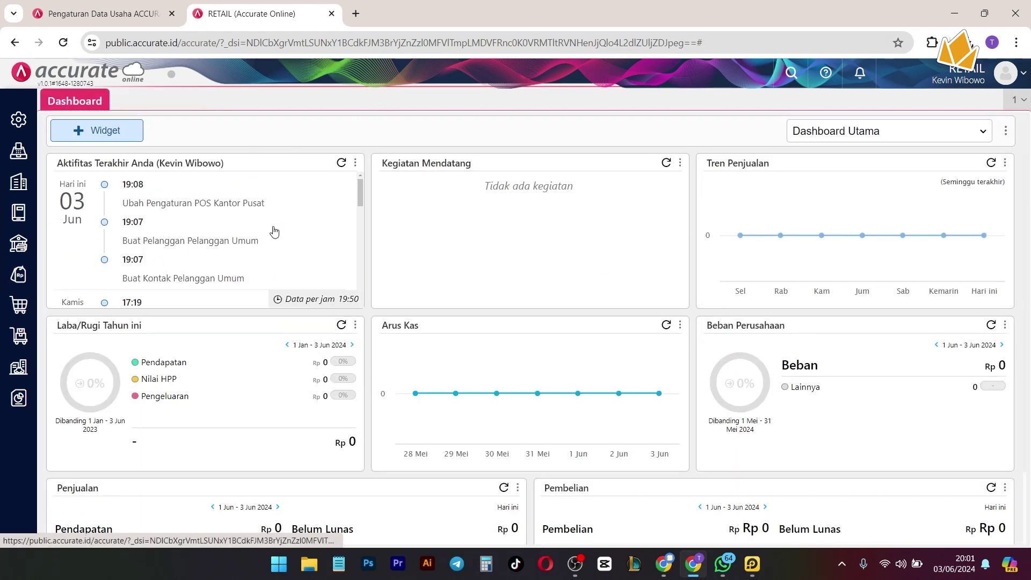
- Open the Akun Perkiraan list from Buku Besar, and open Daftar Laporan
click(8, 211)
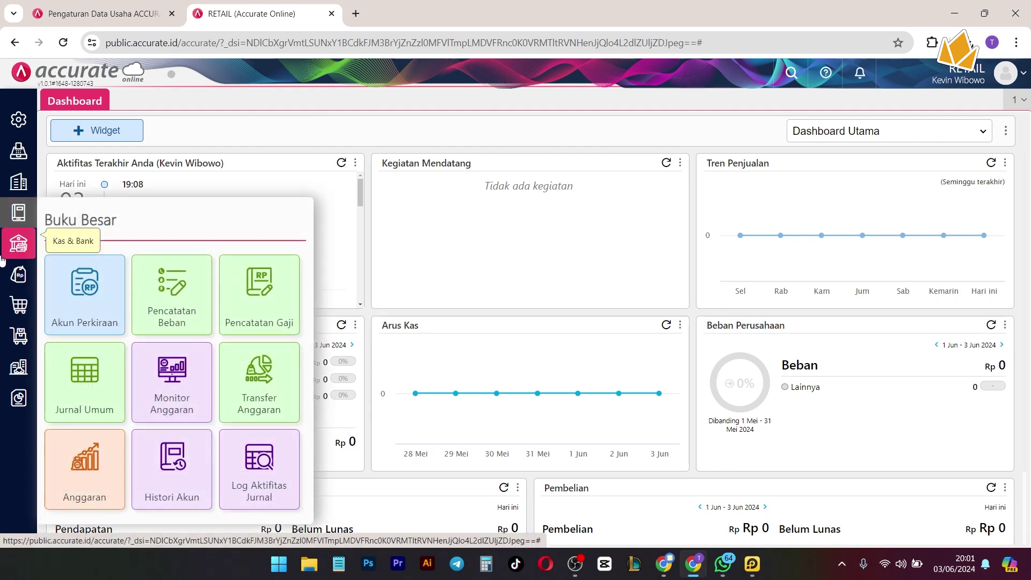
click(86, 293)
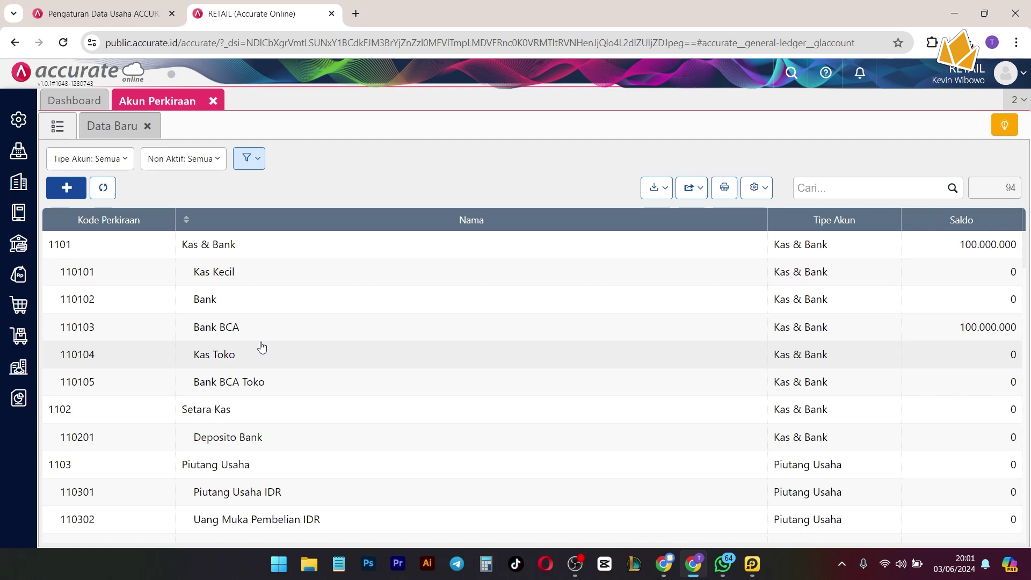
mouse_move(18, 398)
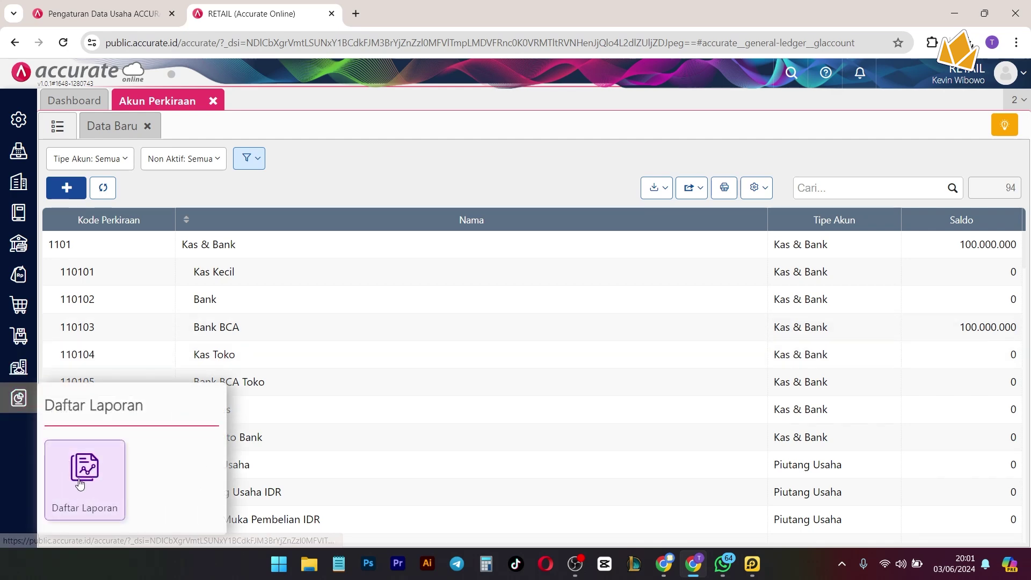
click(80, 483)
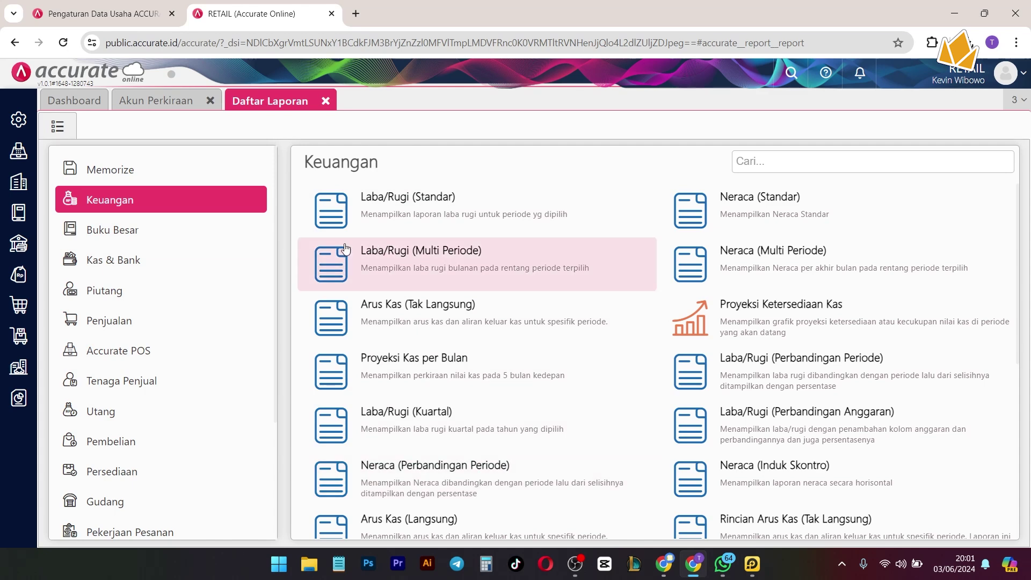
- Browse the reports under Buku Besar and Kas & Bank, and look through the remaining report categories
click(138, 229)
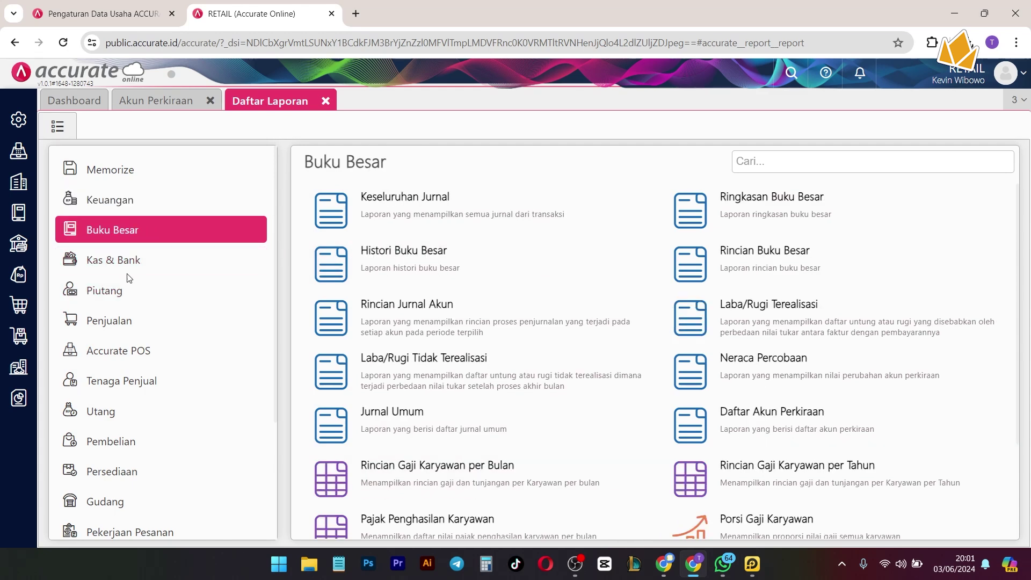
click(160, 262)
scroll(223, 445, down, 3)
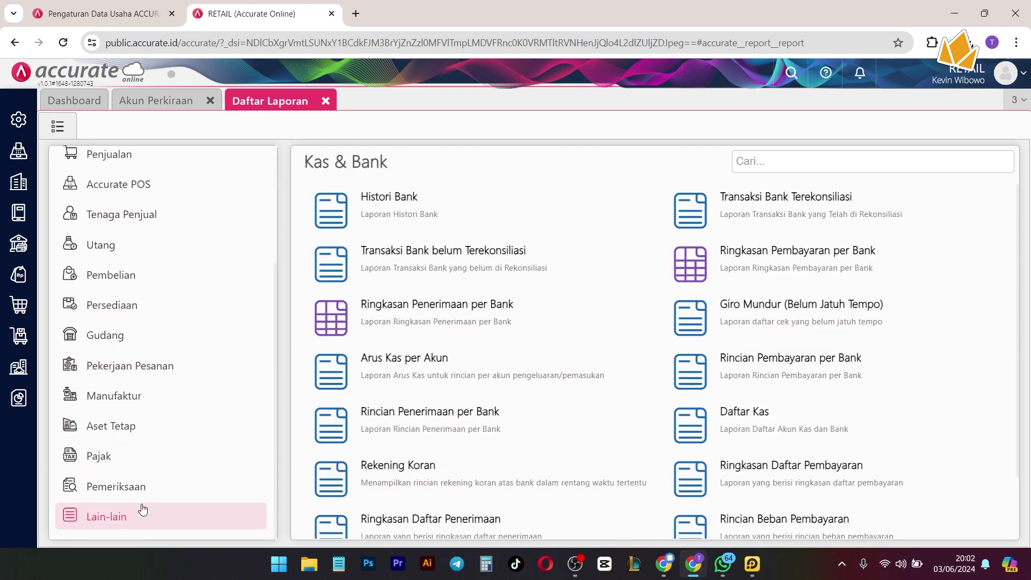
scroll(83, 485, up, 1)
scroll(83, 485, up, 3)
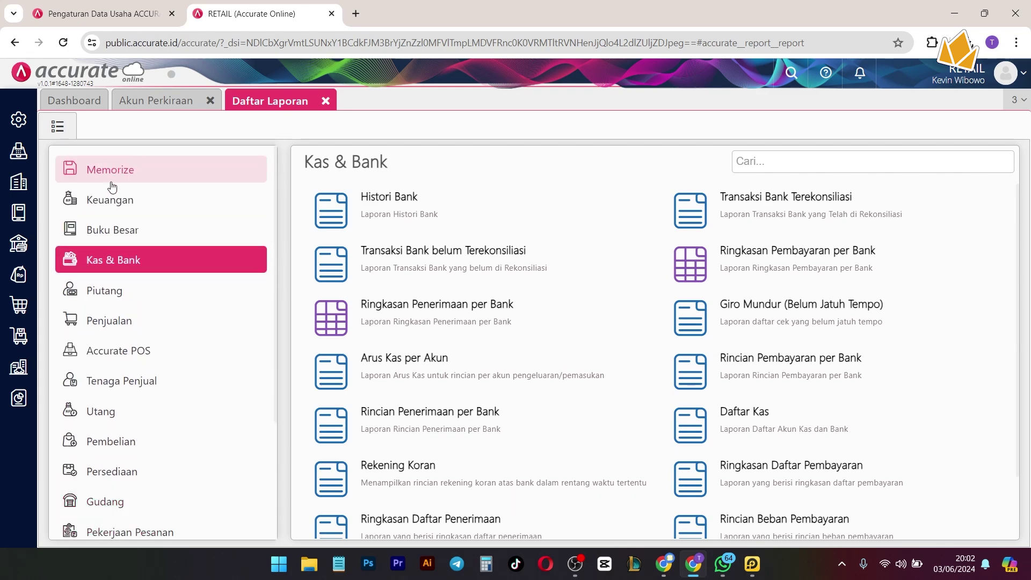
- Generate the Neraca (Induk Skontro) report from the Keuangan category as of 03/06/2024
click(134, 205)
scroll(718, 278, down, 4)
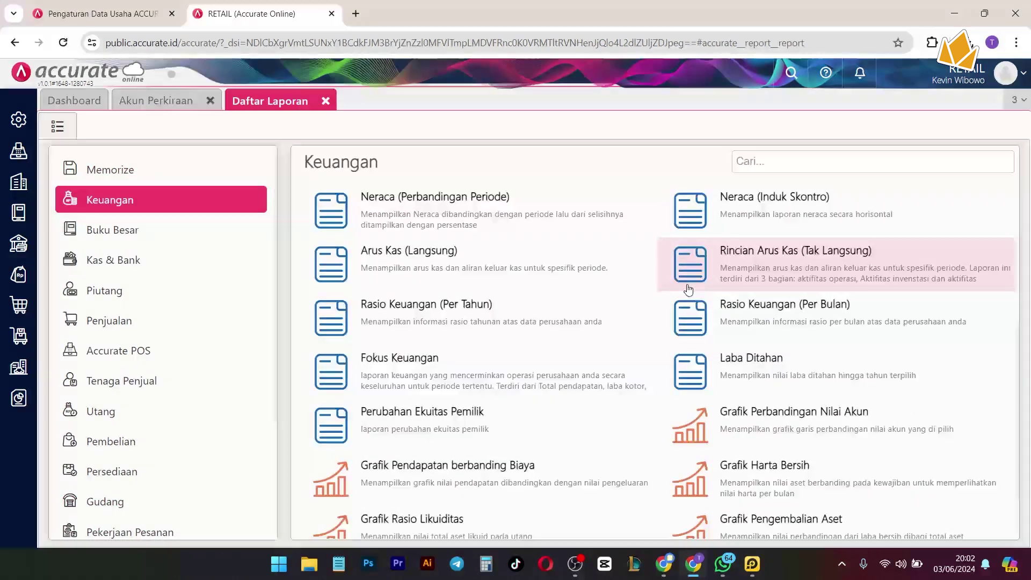
scroll(872, 312, up, 3)
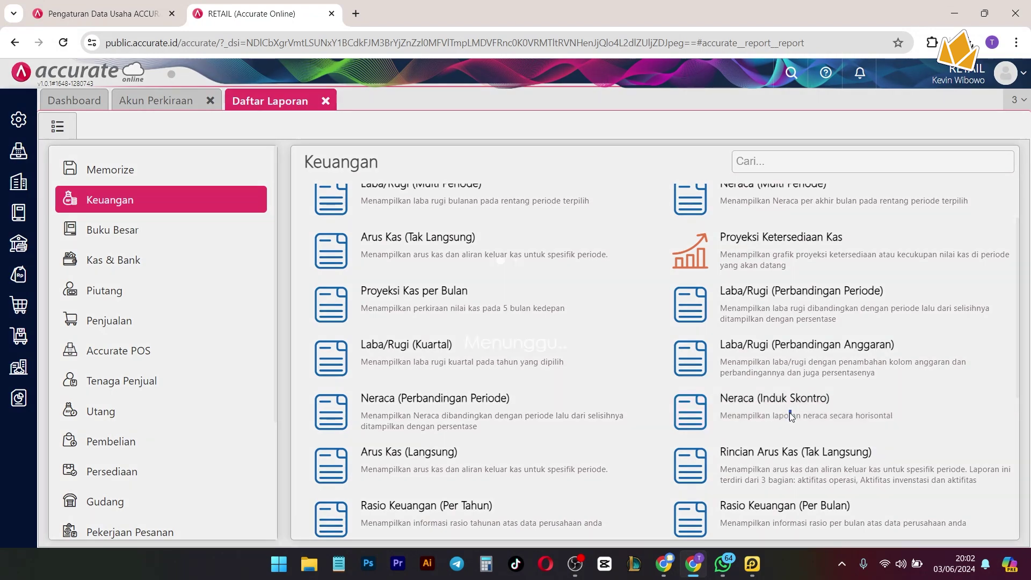
click(788, 407)
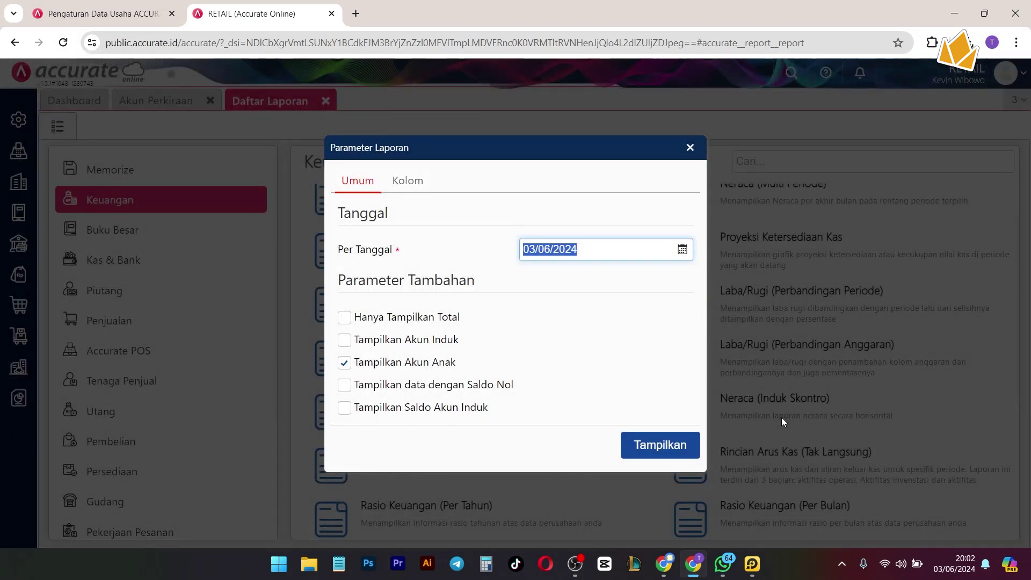
click(690, 448)
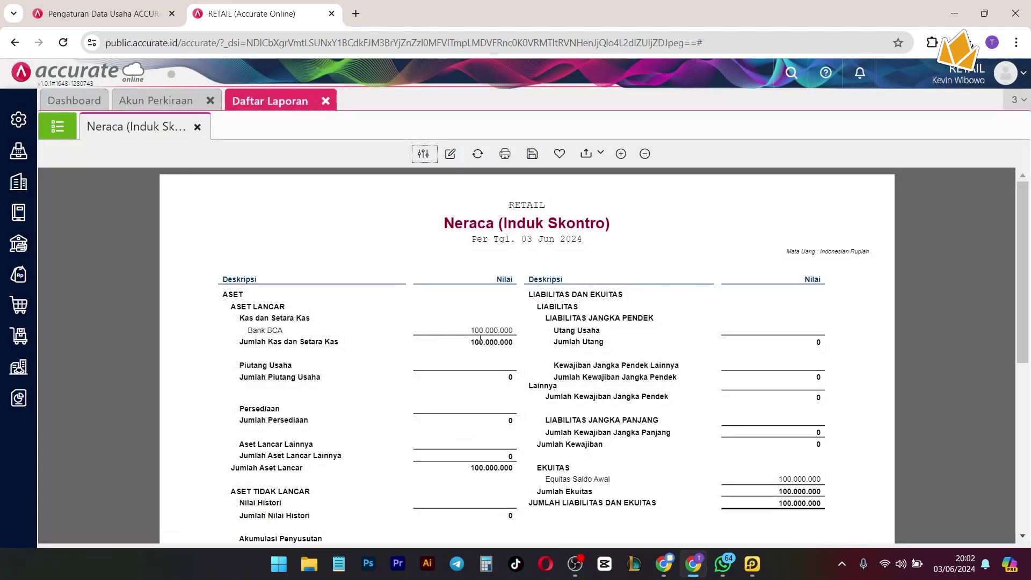
- Regenerate the Neraca report with Tampilkan Akun Induk and Tampilkan data dengan Saldo Nol enabled, and review it
click(424, 154)
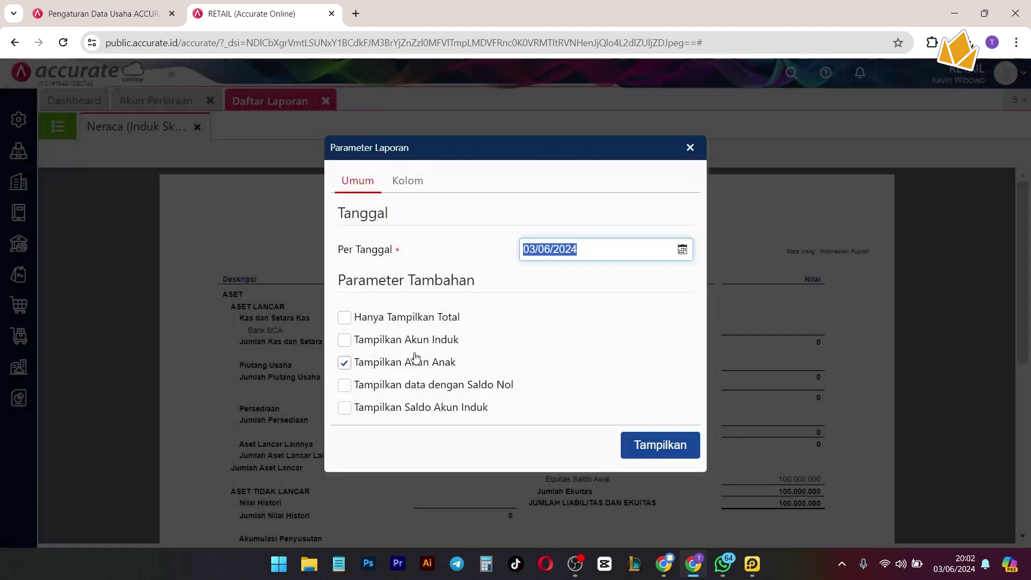
click(391, 344)
click(371, 344)
click(370, 384)
click(366, 343)
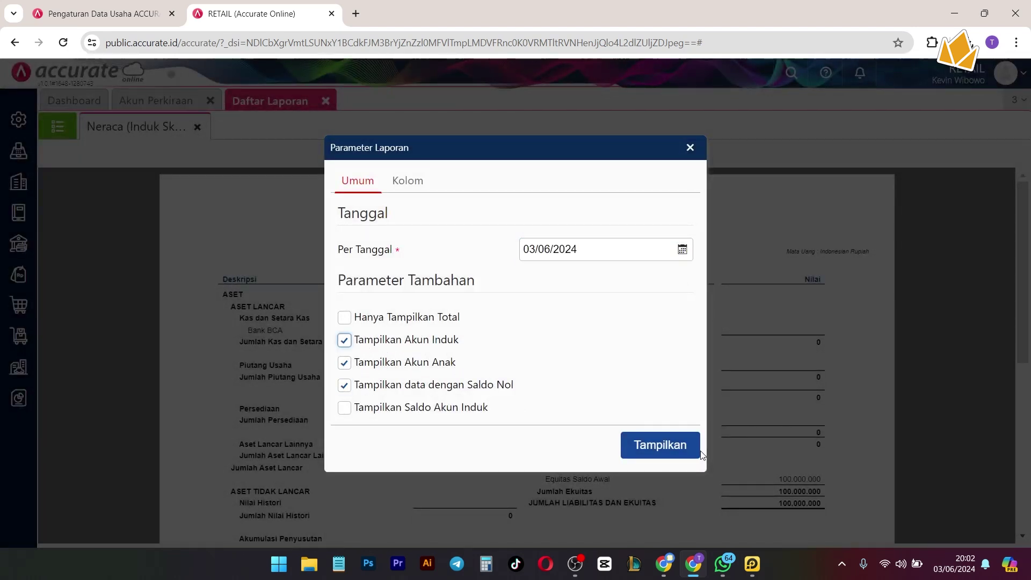
click(683, 451)
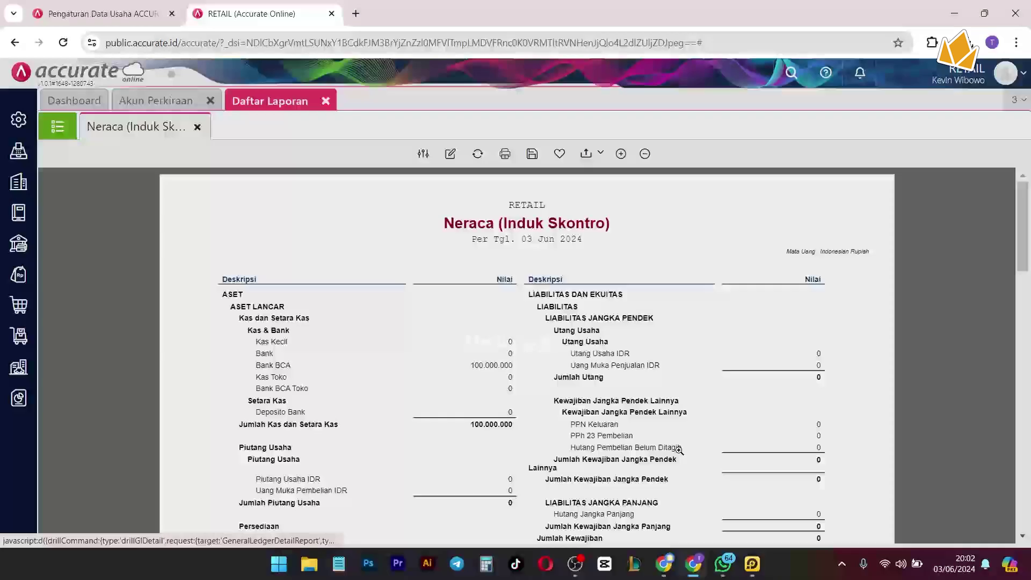
scroll(333, 447, down, 3)
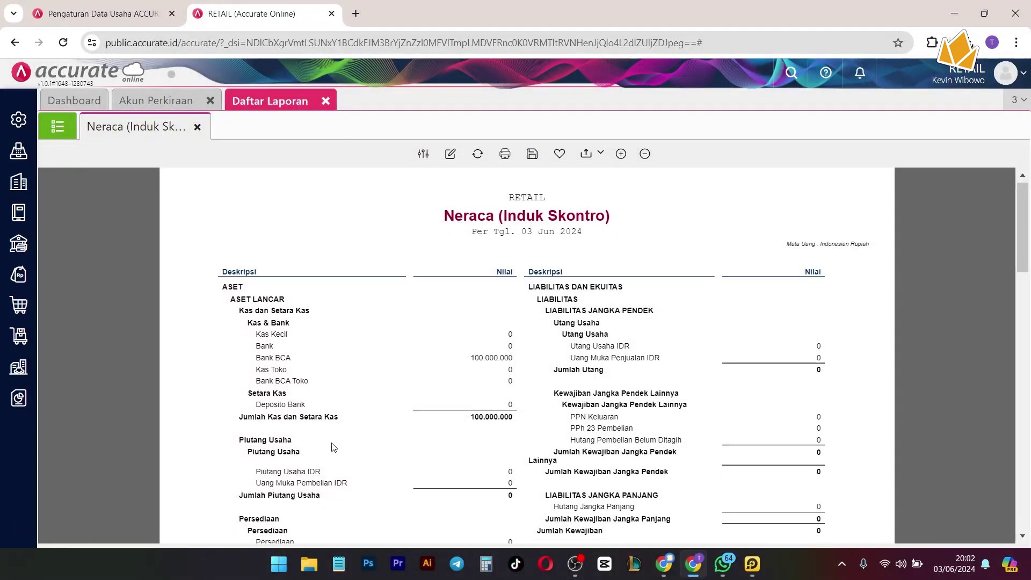
scroll(557, 449, up, 3)
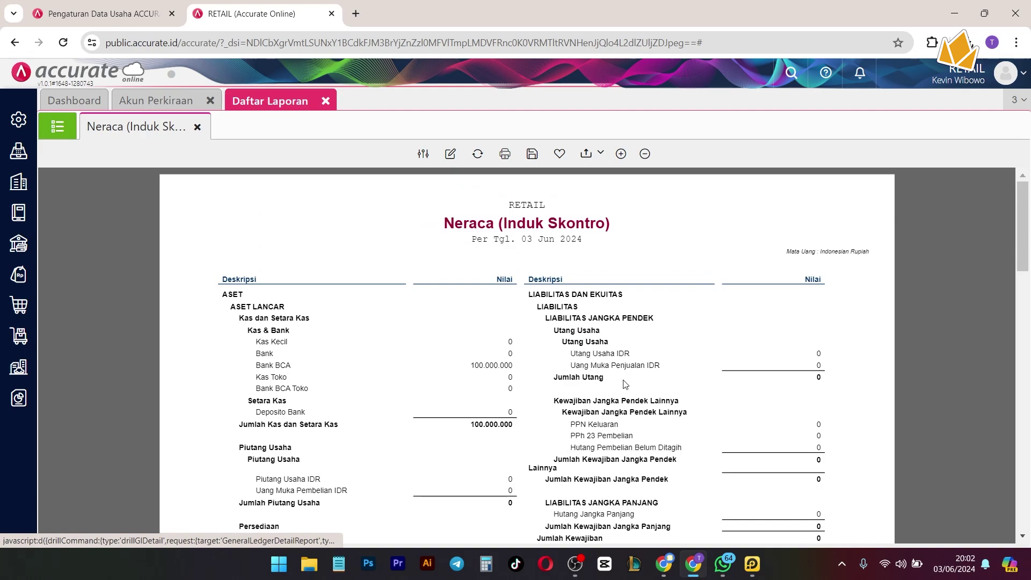
- Disable Tampilkan Akun Induk in the Neraca report's parameters and display the report again
click(423, 154)
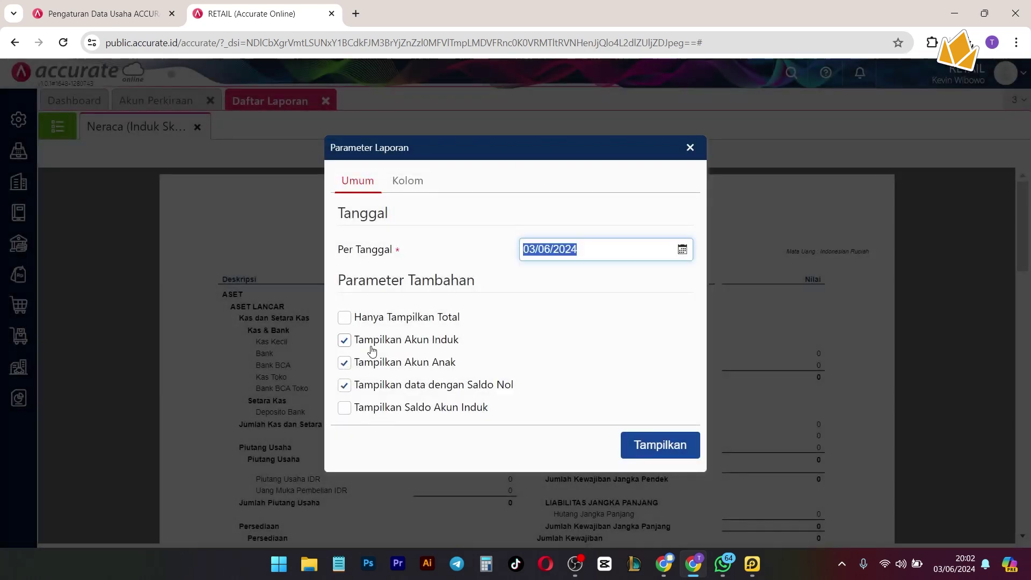
click(371, 348)
click(647, 447)
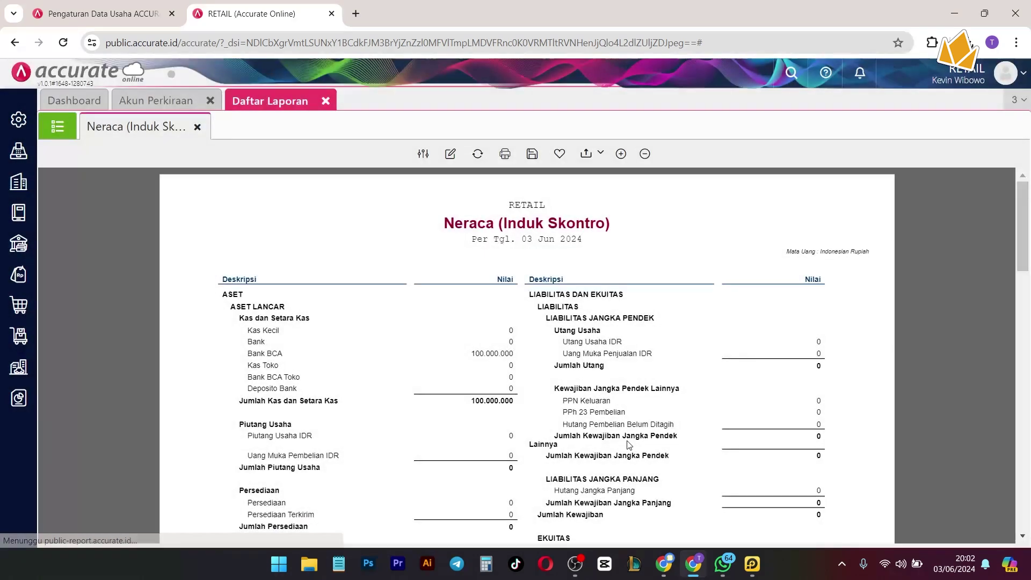
- Examine the asset, liability and equity accounts throughout the Neraca (Induk Skontro) report
scroll(662, 412, down, 5)
scroll(662, 412, up, 5)
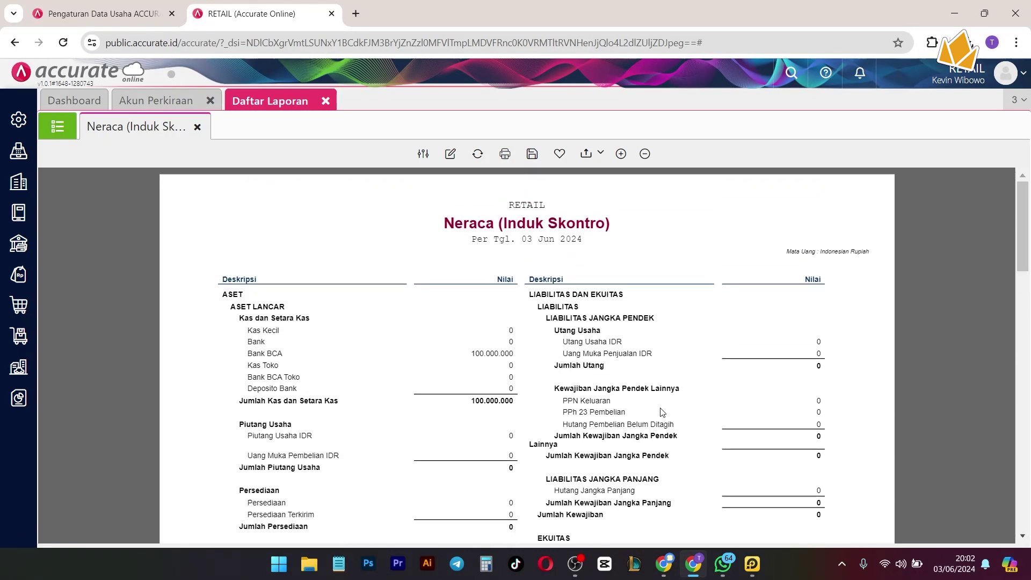
scroll(662, 413, down, 10)
scroll(663, 409, up, 10)
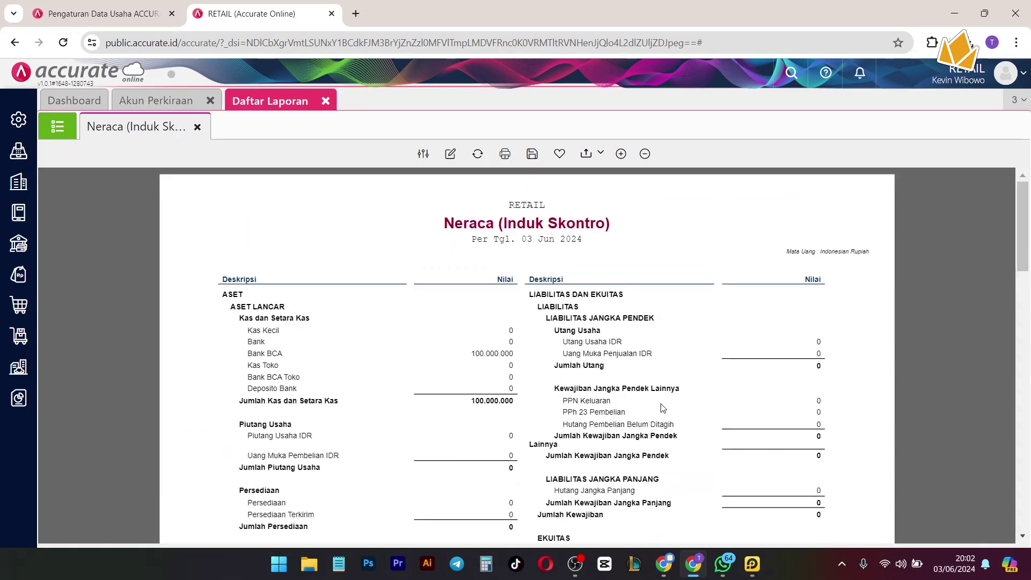
scroll(662, 408, down, 15)
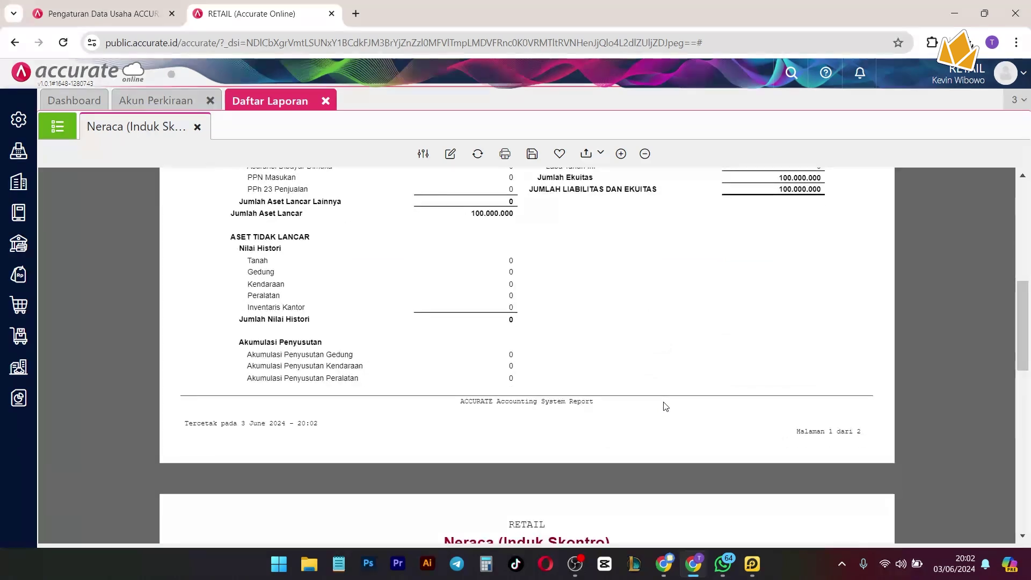
scroll(666, 406, up, 2)
scroll(666, 407, up, 12)
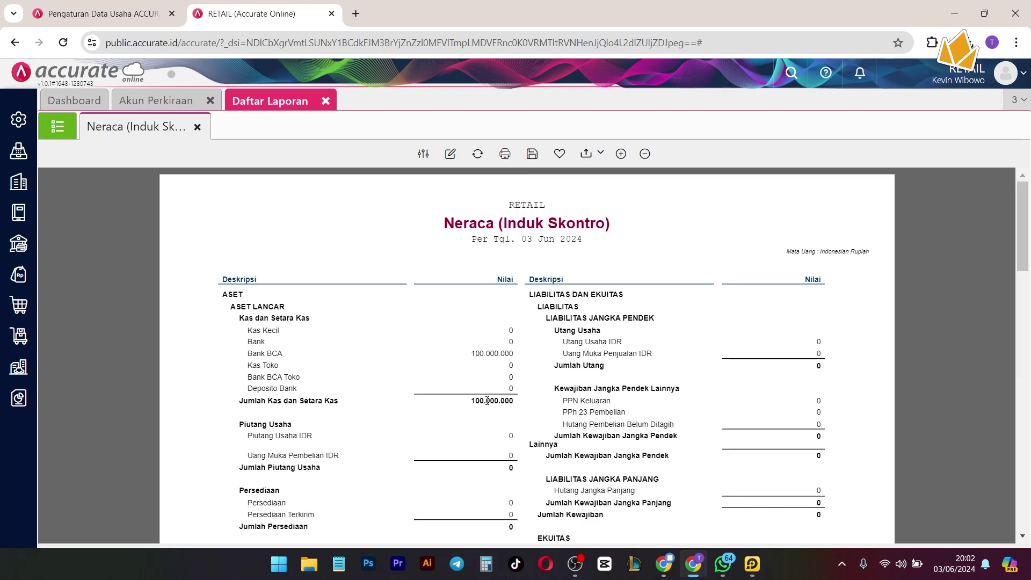
- Disable Tampilkan data dengan Saldo Nol in the Neraca report's parameters, display the report again and review it
scroll(487, 401, down, 12)
scroll(470, 255, up, 12)
scroll(684, 326, down, 5)
scroll(408, 441, down, 7)
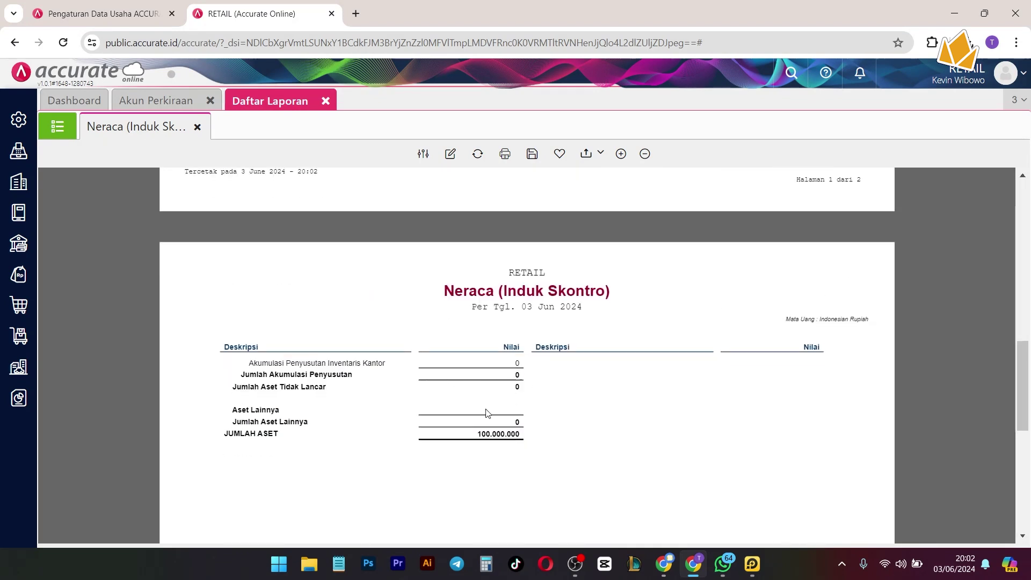
scroll(488, 414, down, 2)
click(422, 155)
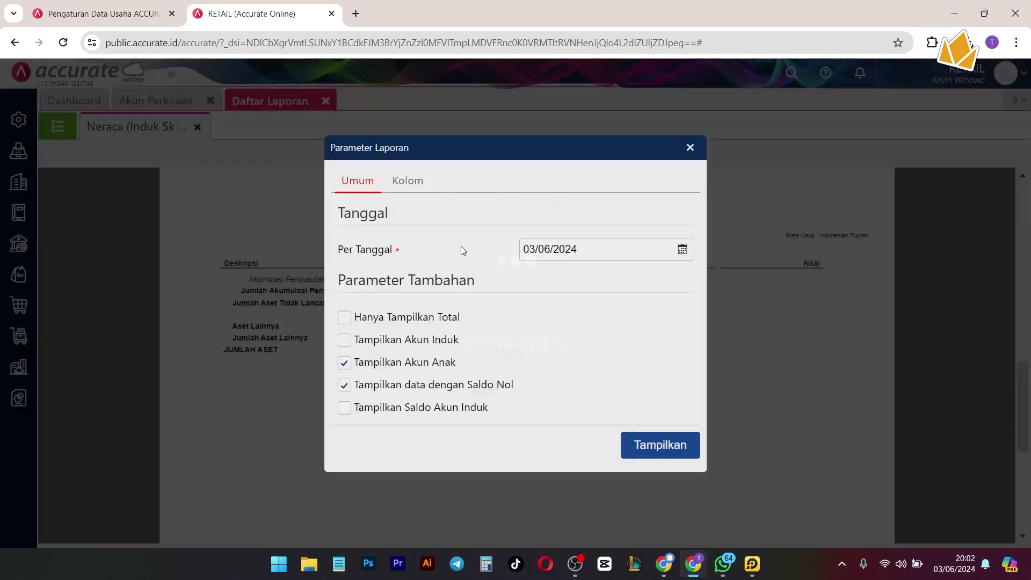
click(345, 385)
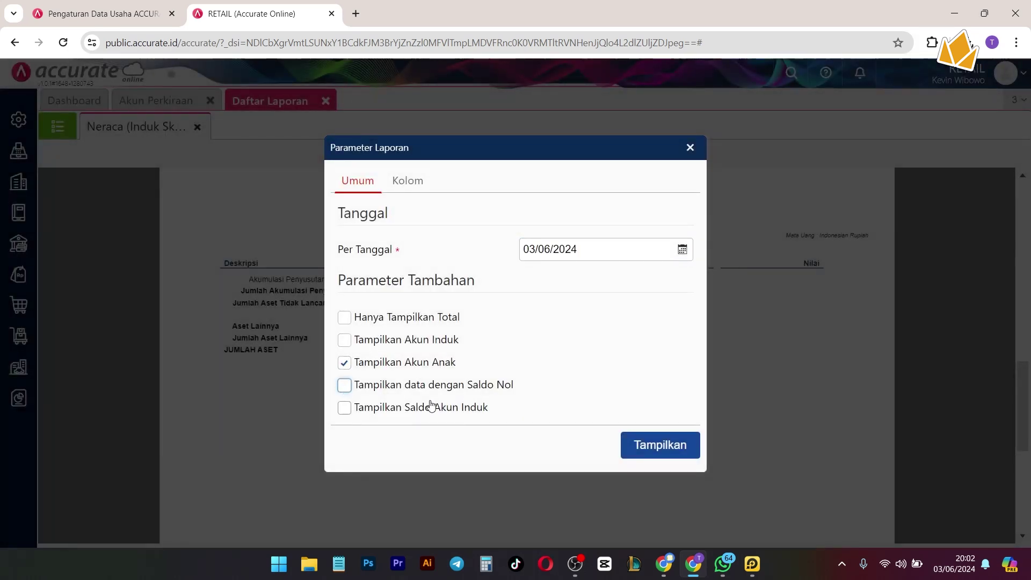
click(669, 446)
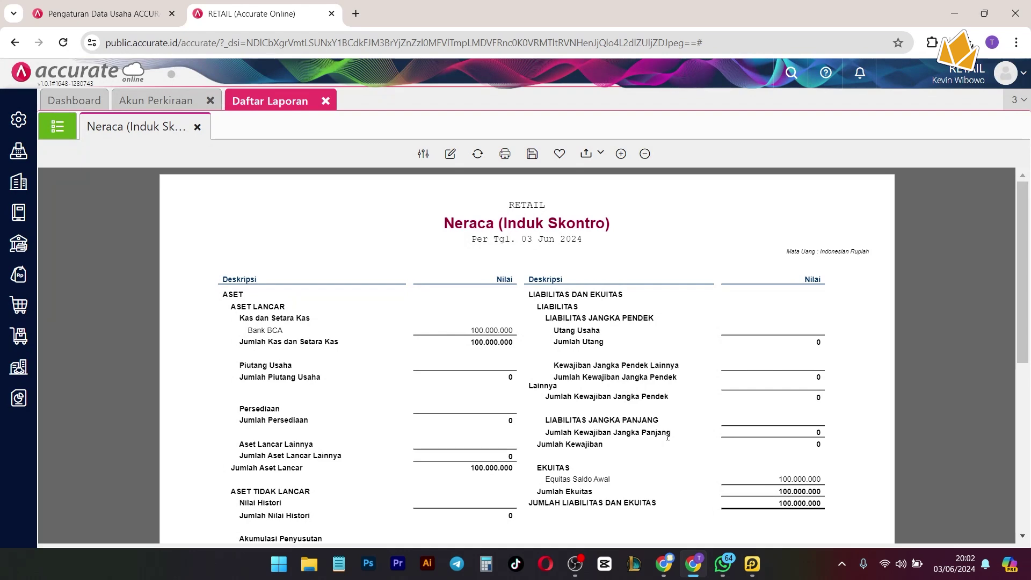
scroll(668, 440, down, 6)
scroll(688, 487, up, 6)
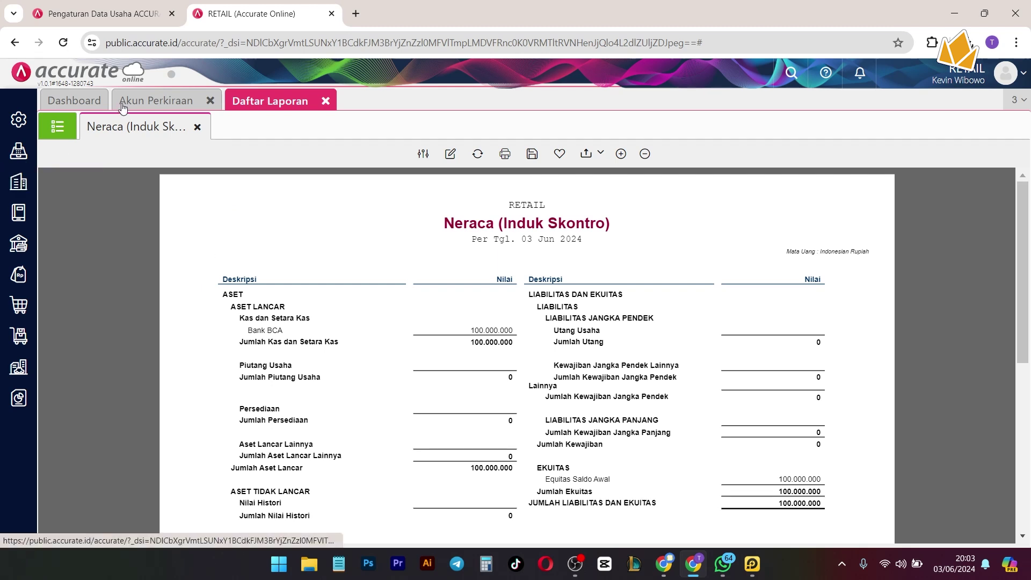
- Return to Akun Perkiraan and close its blank Data Baru form and the Daftar Laporan report list
click(158, 101)
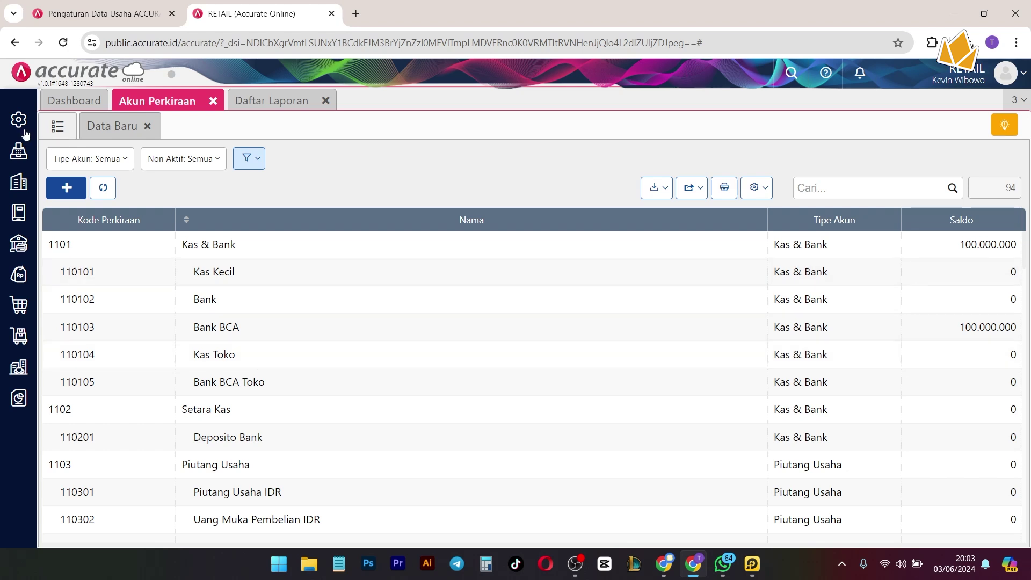
click(18, 151)
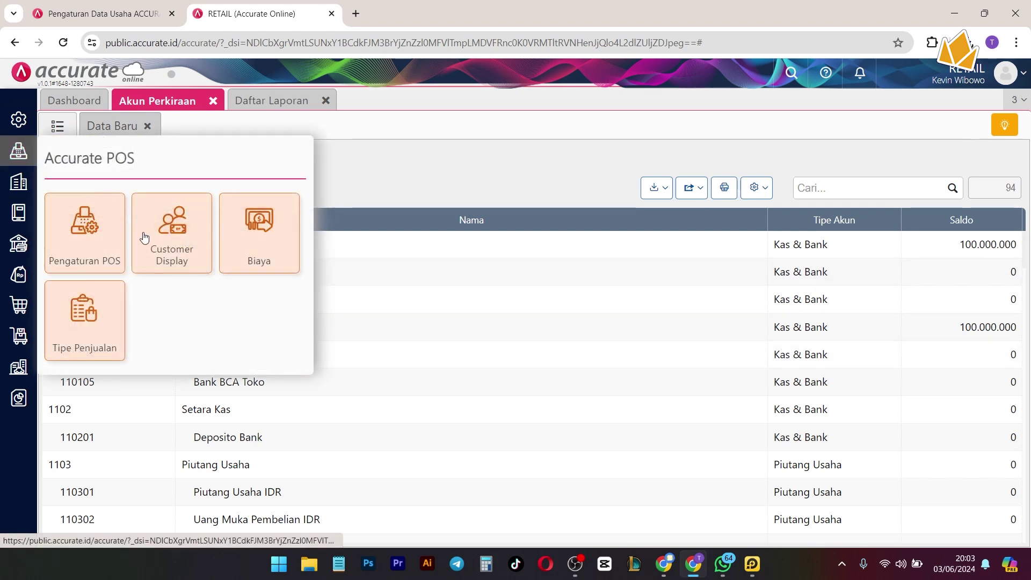
click(473, 157)
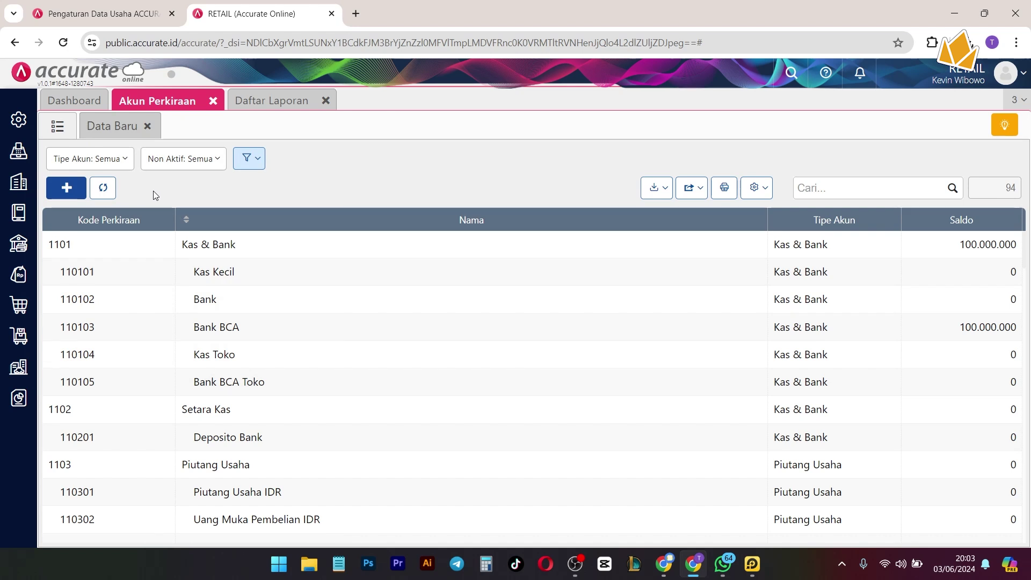
click(147, 126)
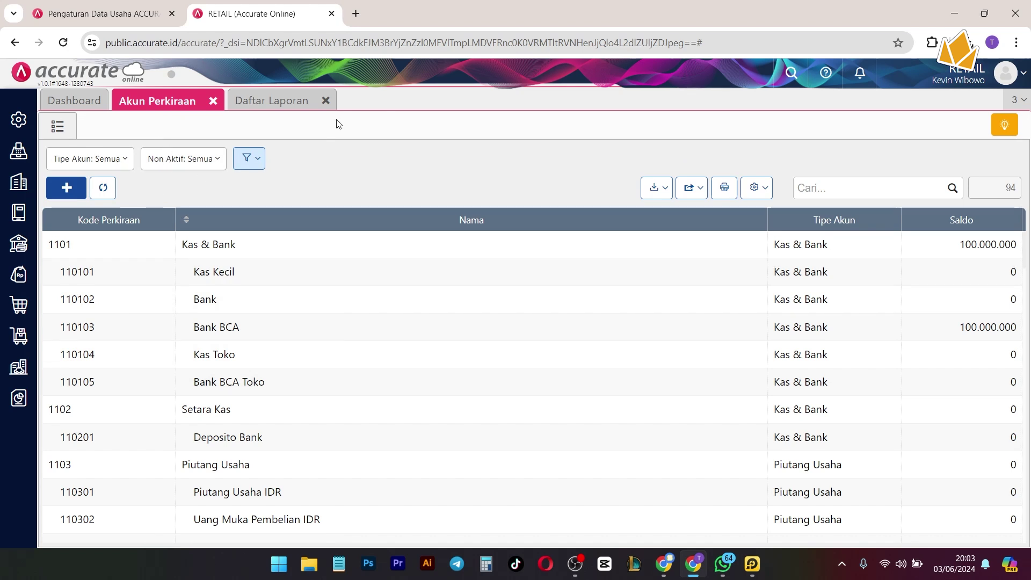
click(325, 101)
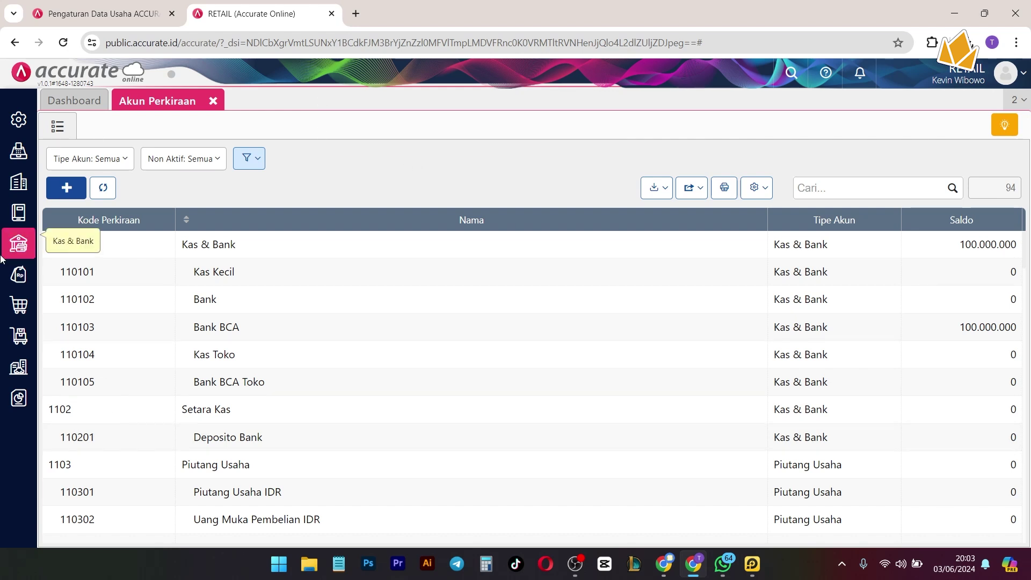
- Start a new Barang & Jasa record in the Persediaan module and name the item Sabun
mouse_move(19, 336)
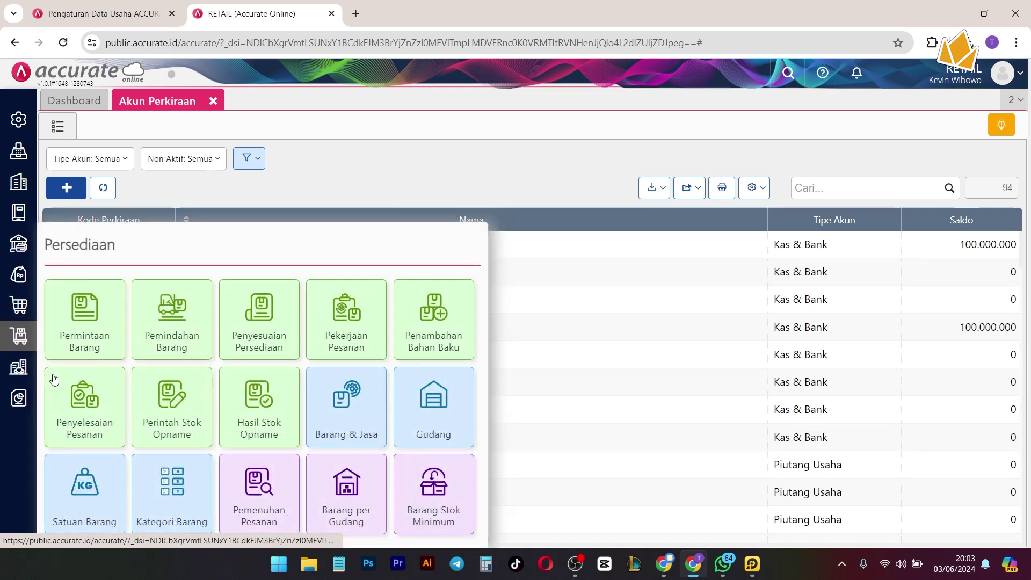
click(370, 426)
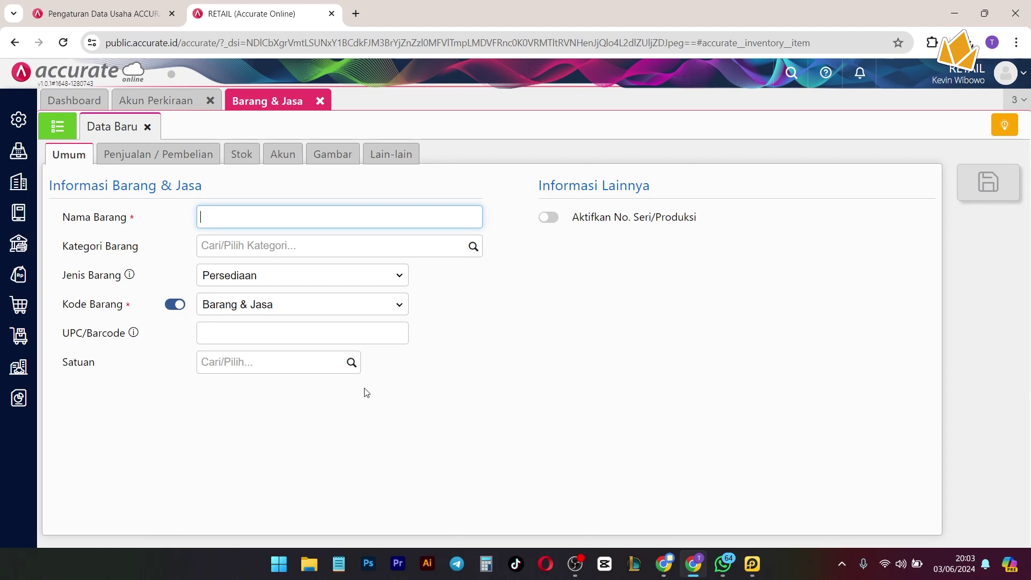
click(287, 219)
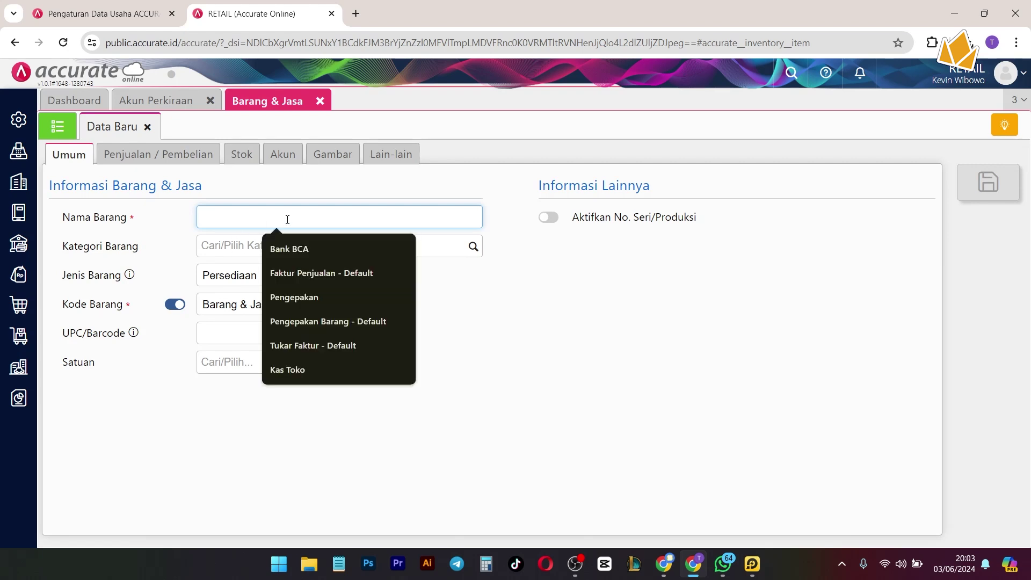
click(604, 361)
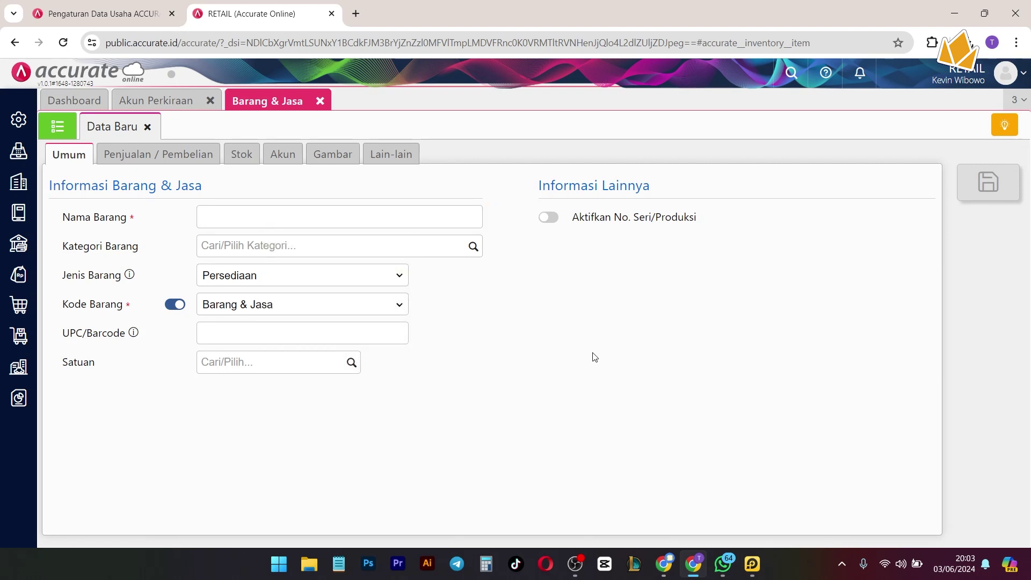
click(303, 220)
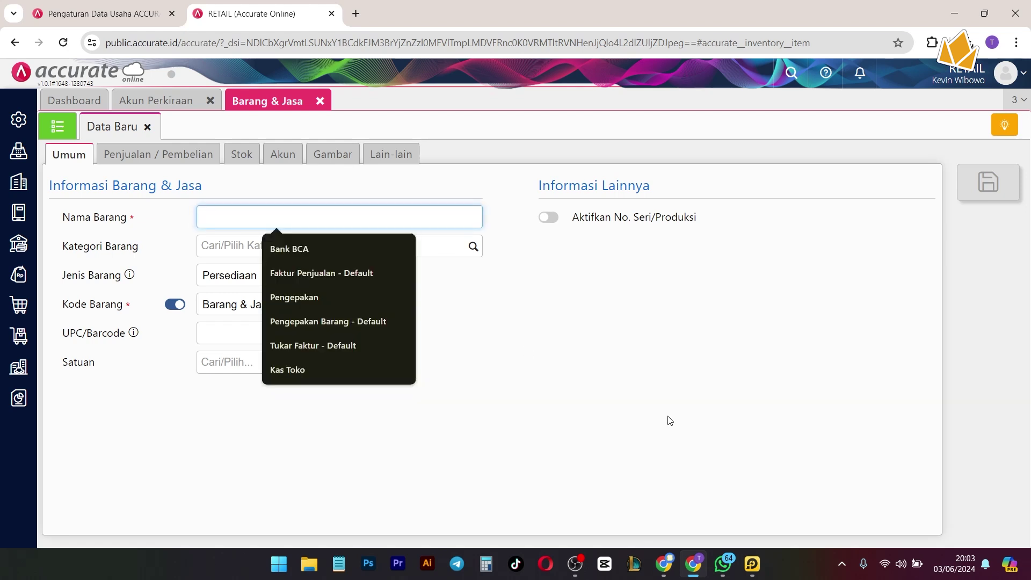
click(665, 415)
click(276, 222)
text(Sabun)
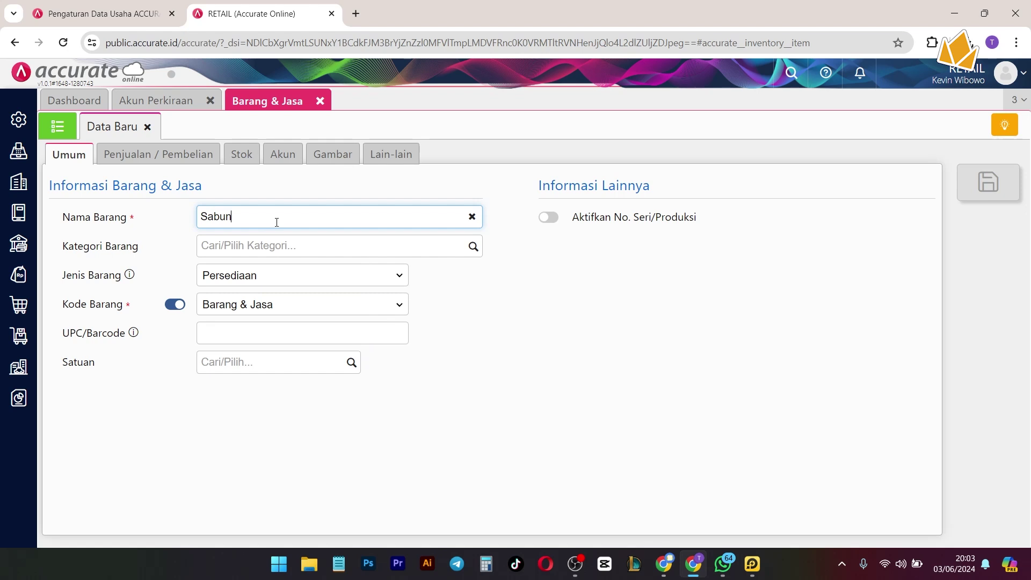
click(611, 369)
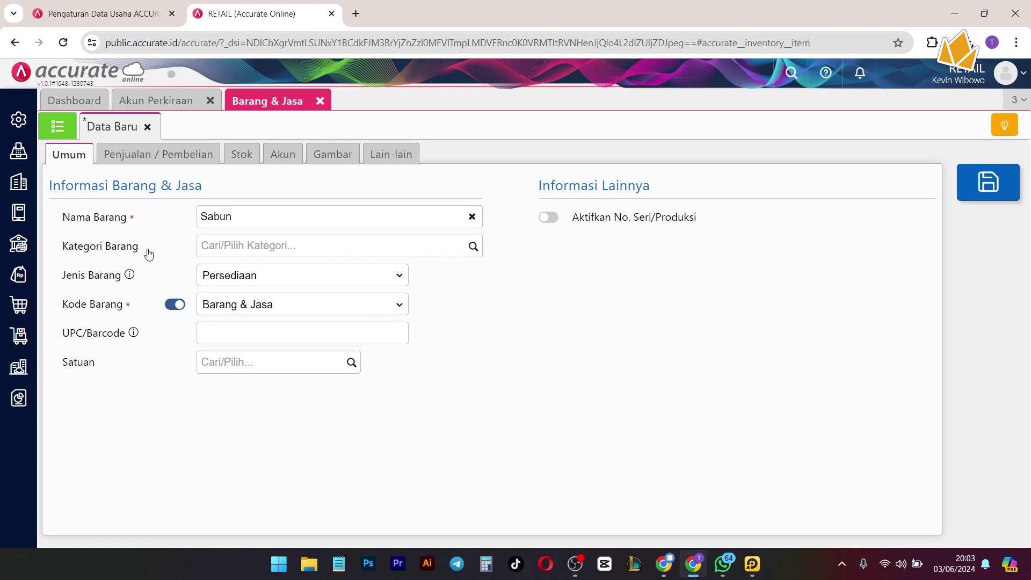
- Assign the Sabun item to the Umum category and choose Persediaan as its Jenis Barang
click(474, 248)
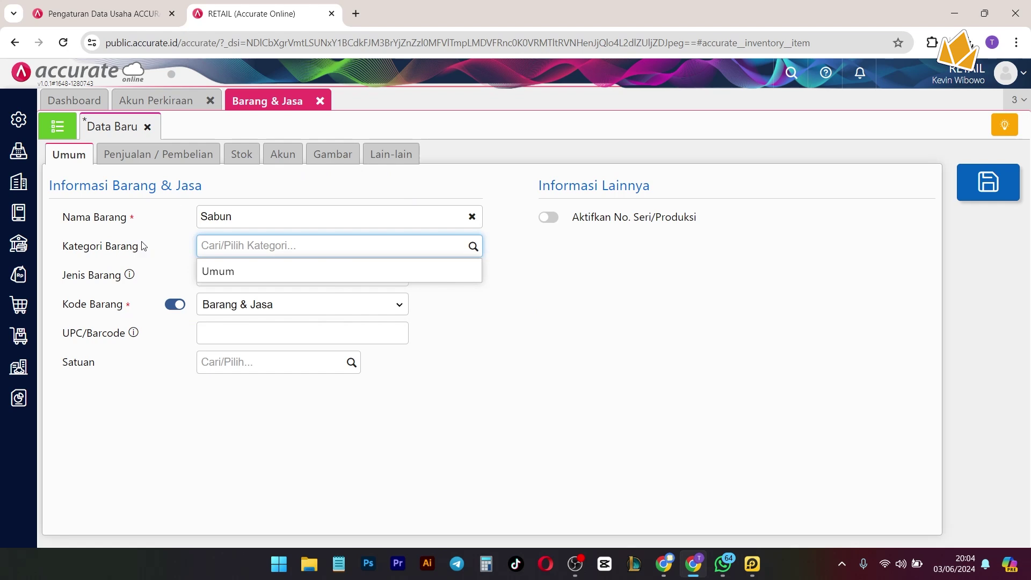
click(243, 269)
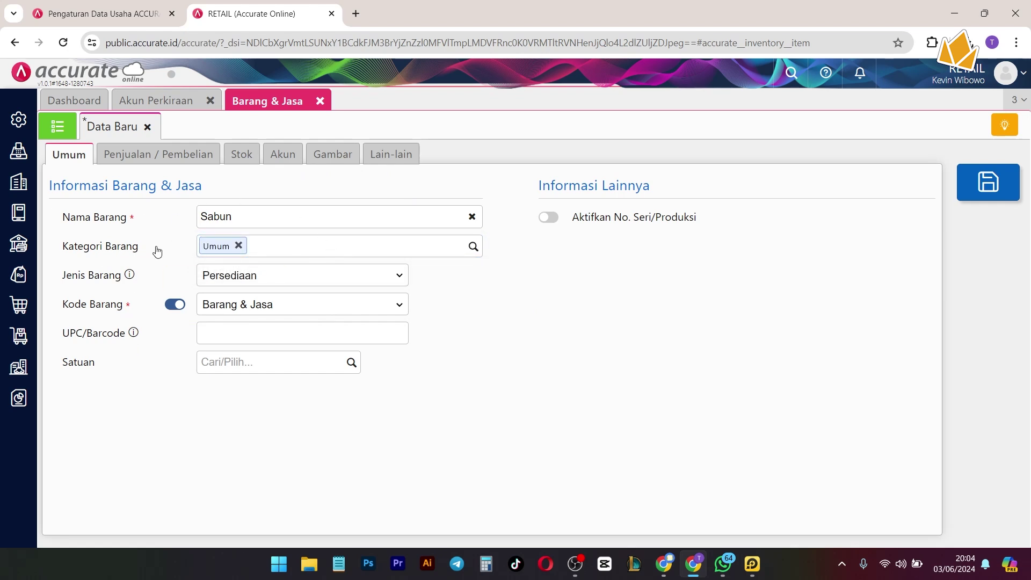
click(277, 276)
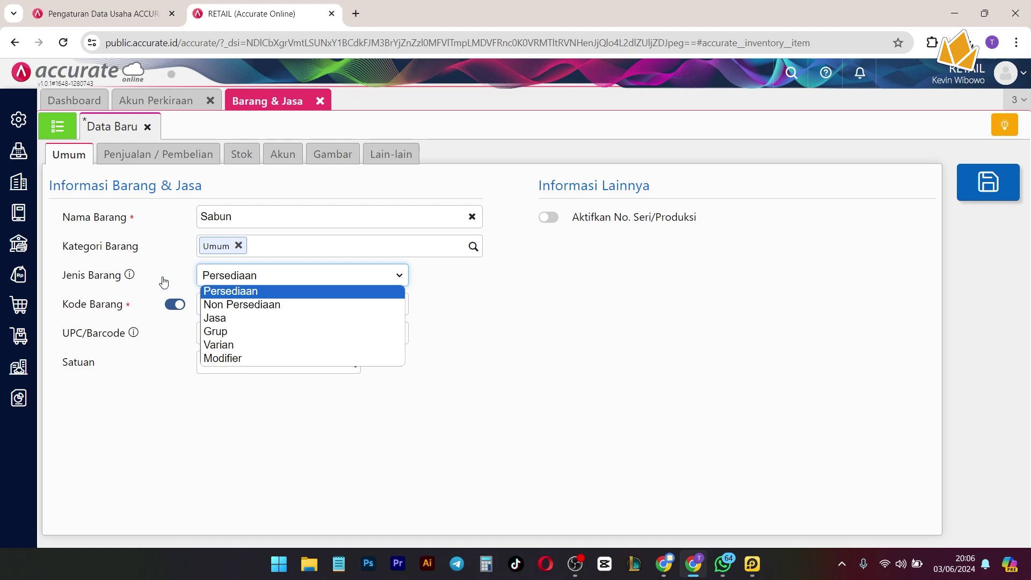
click(238, 293)
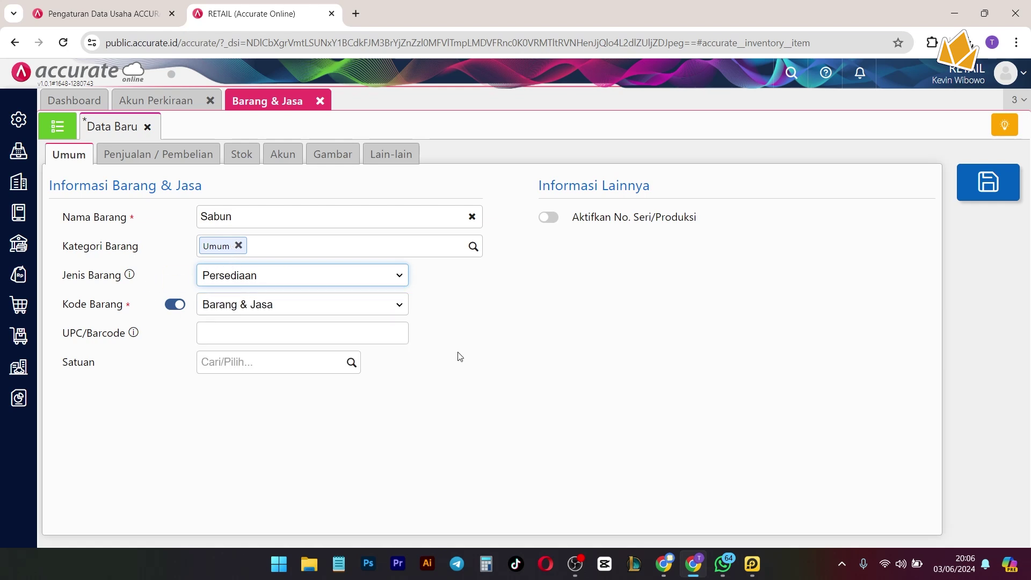
click(232, 339)
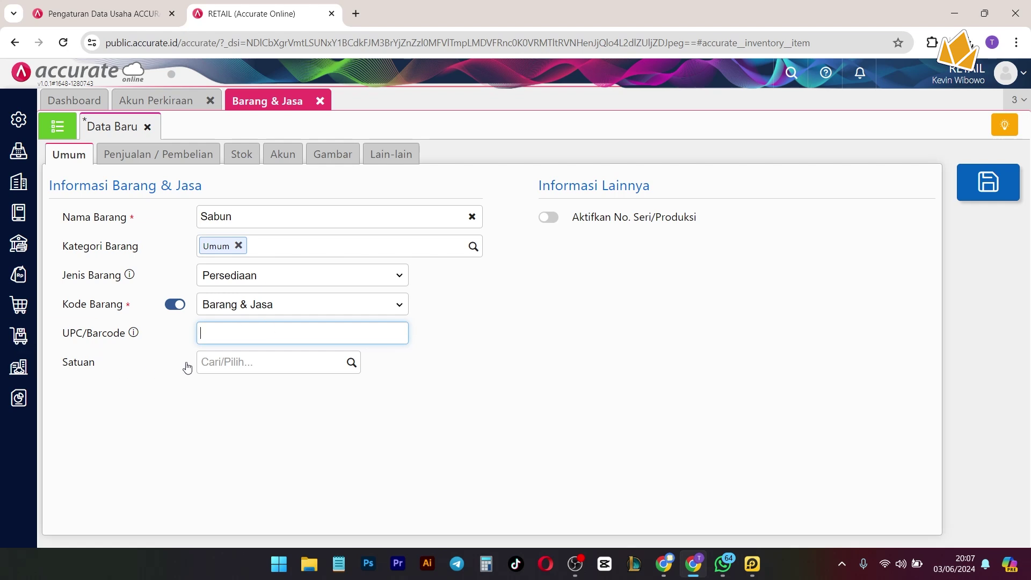
- Set the item's base unit to PCS and create a second unit, BOX, equal to 10 PCS
drag(65, 367, 91, 372)
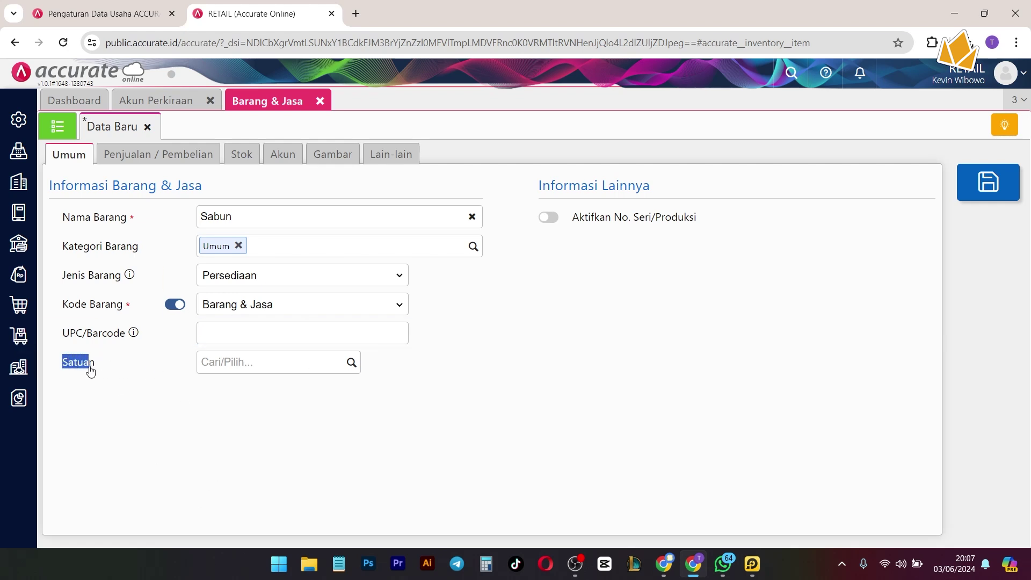
click(351, 362)
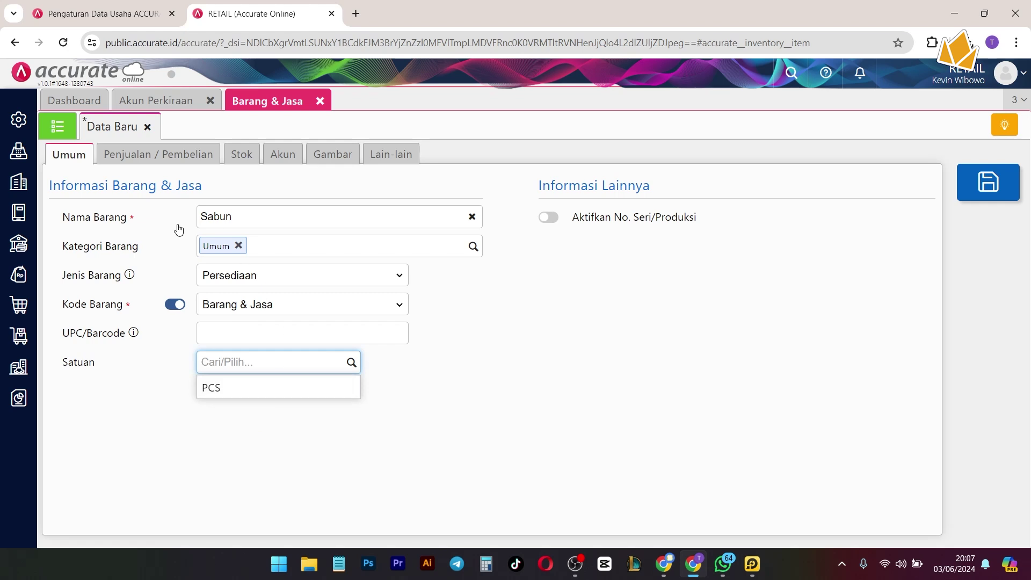
click(287, 392)
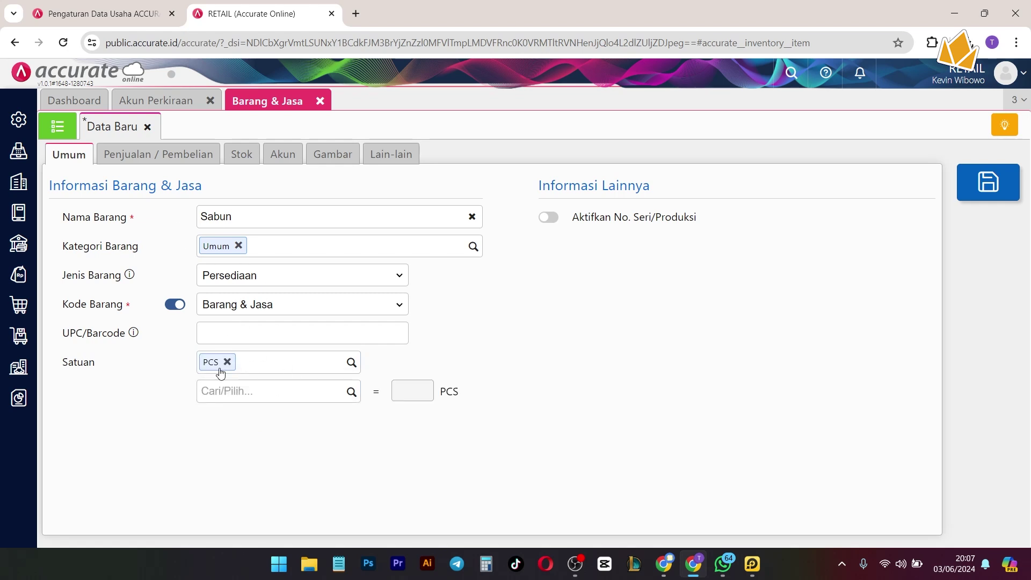
click(267, 392)
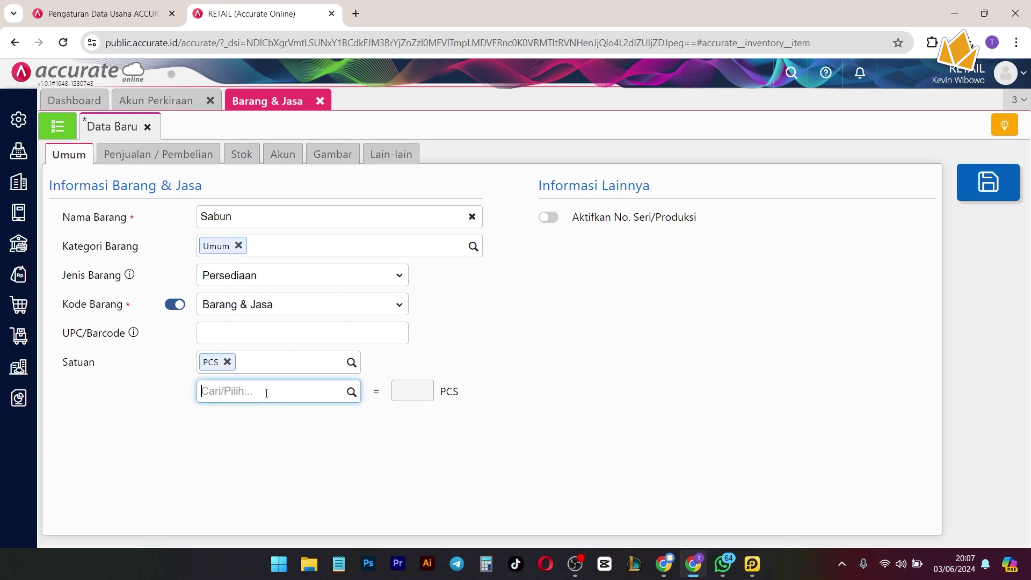
text(BOX)
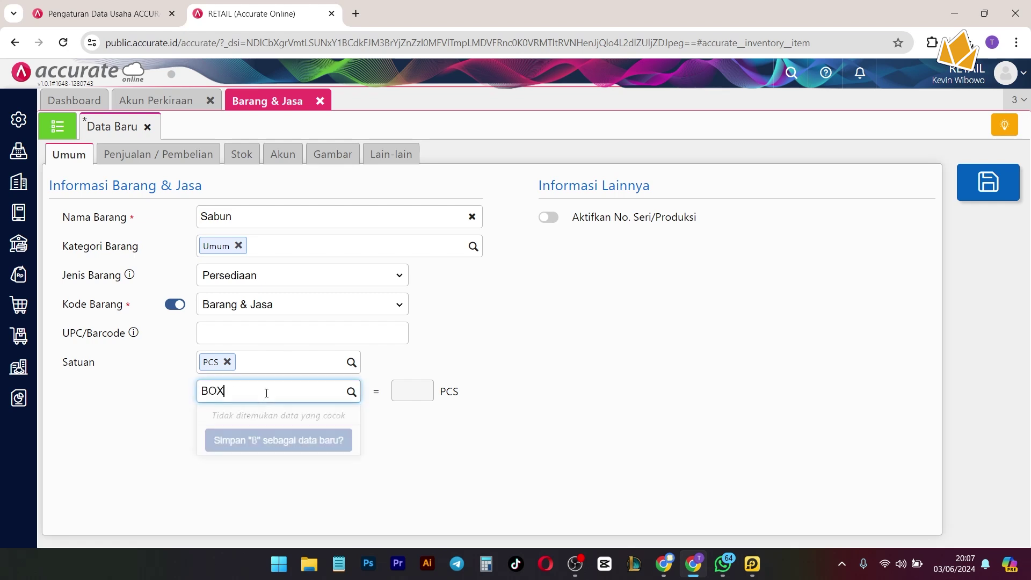
click(279, 450)
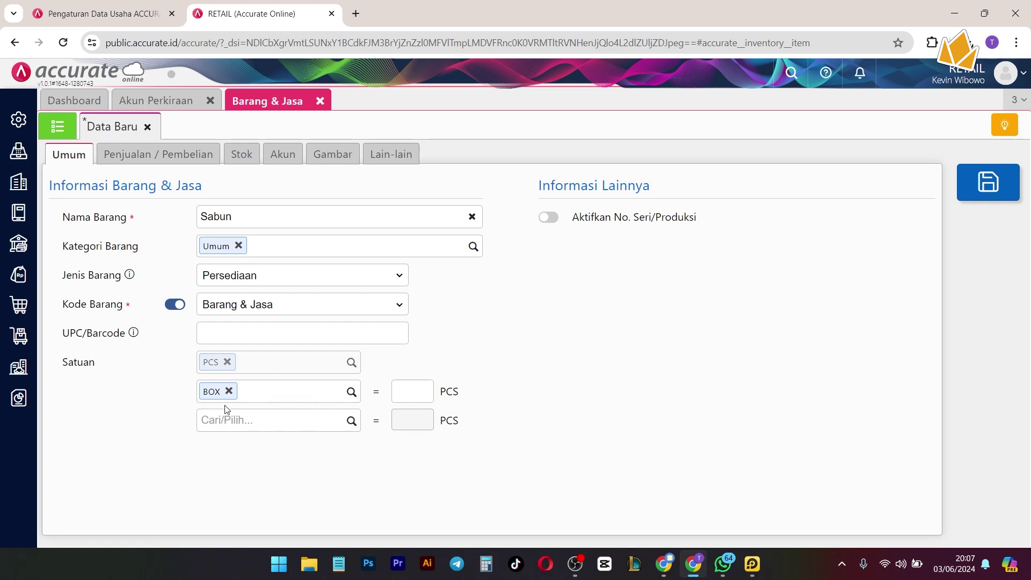
click(422, 390)
text(10)
click(602, 402)
- Try out No. Seri/Produksi with Nomor Produksi and Pakai tanggal kadaluarsa for the item, and switch the feature back off
drag(671, 185, 477, 180)
click(629, 311)
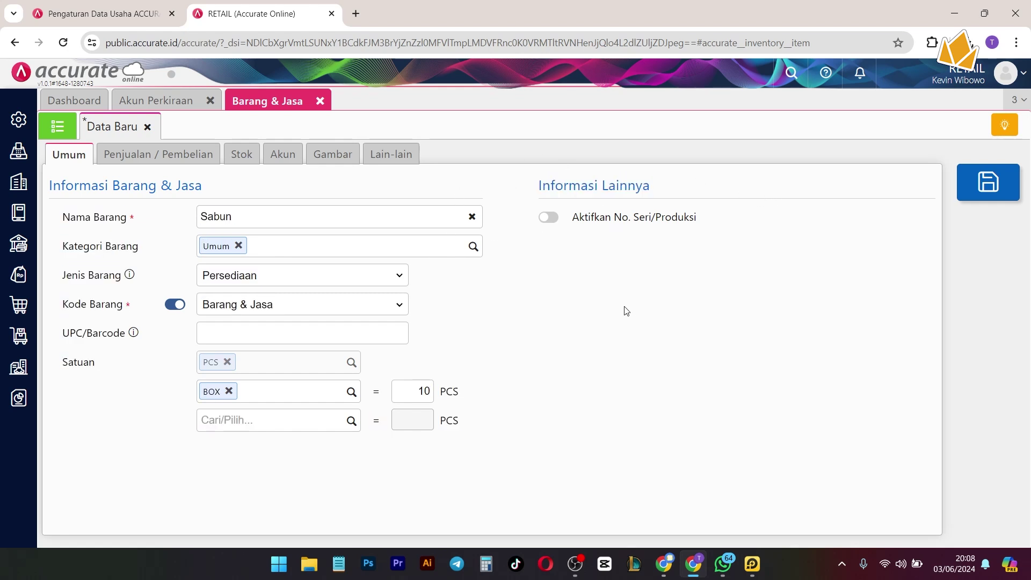
click(555, 221)
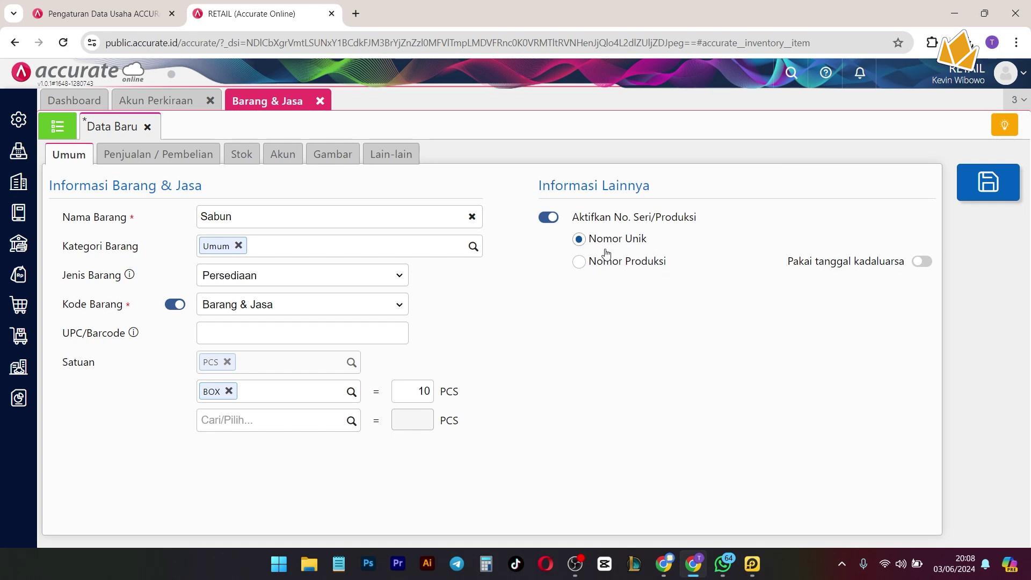
click(580, 263)
click(921, 263)
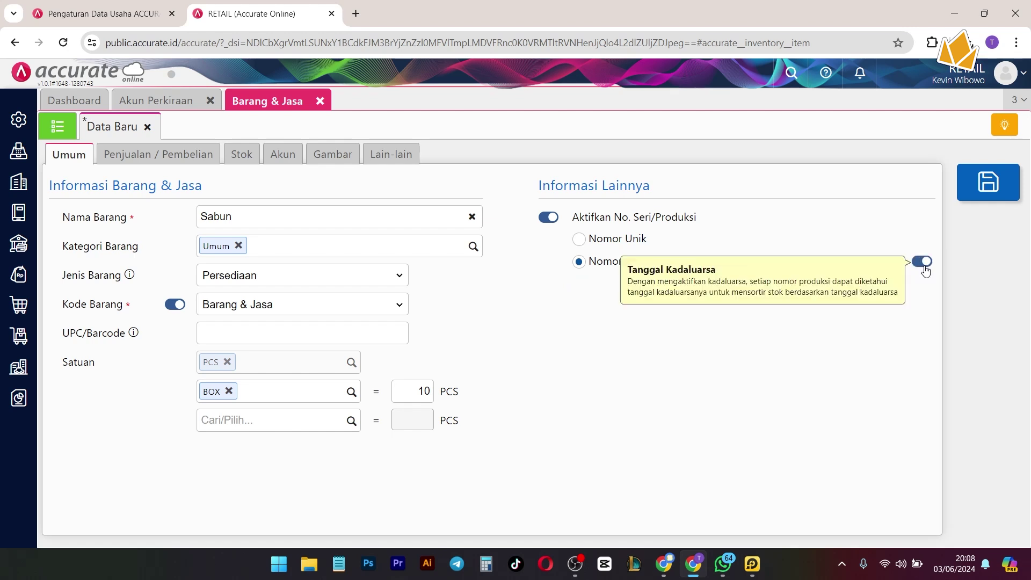
click(885, 264)
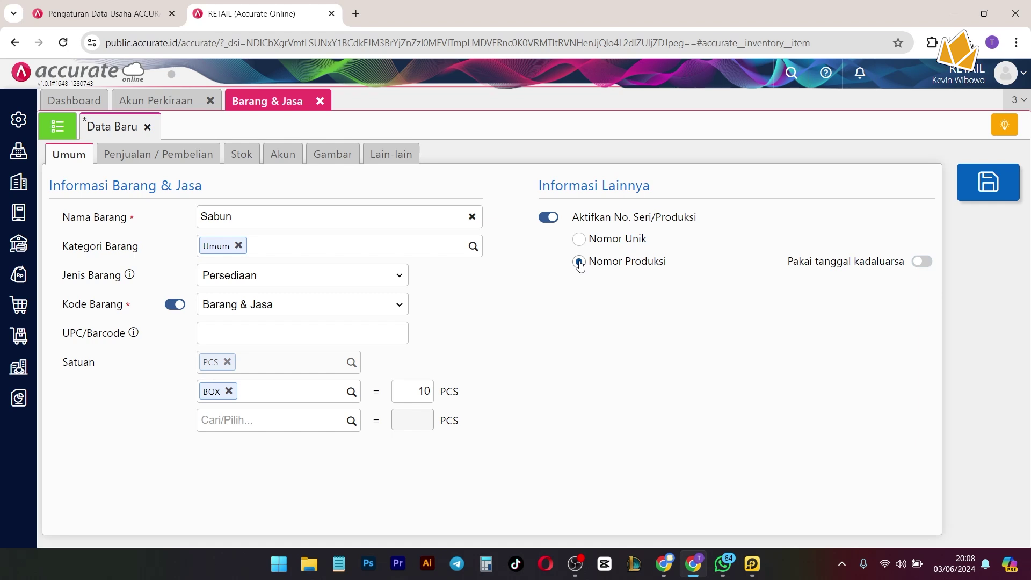
click(548, 219)
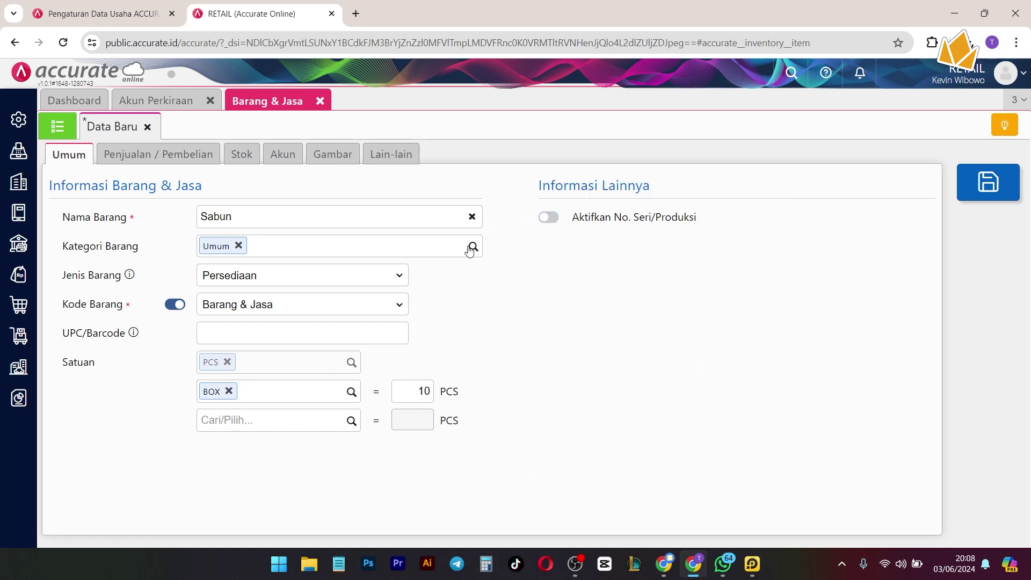
- Set the Sabun item's default selling prices to 20.000 per PCS and 200.000 per BOX
click(145, 154)
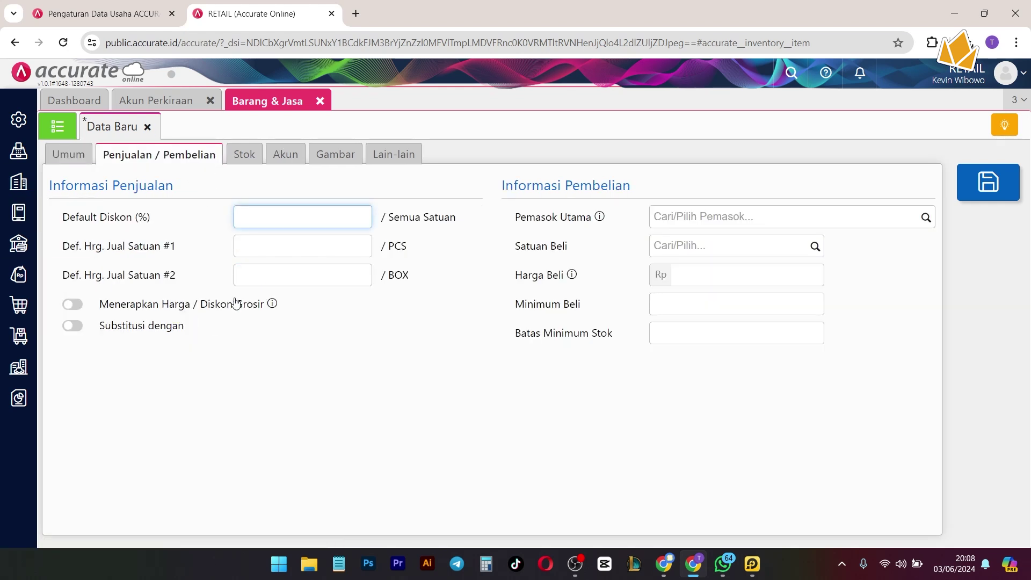
drag(71, 191, 165, 189)
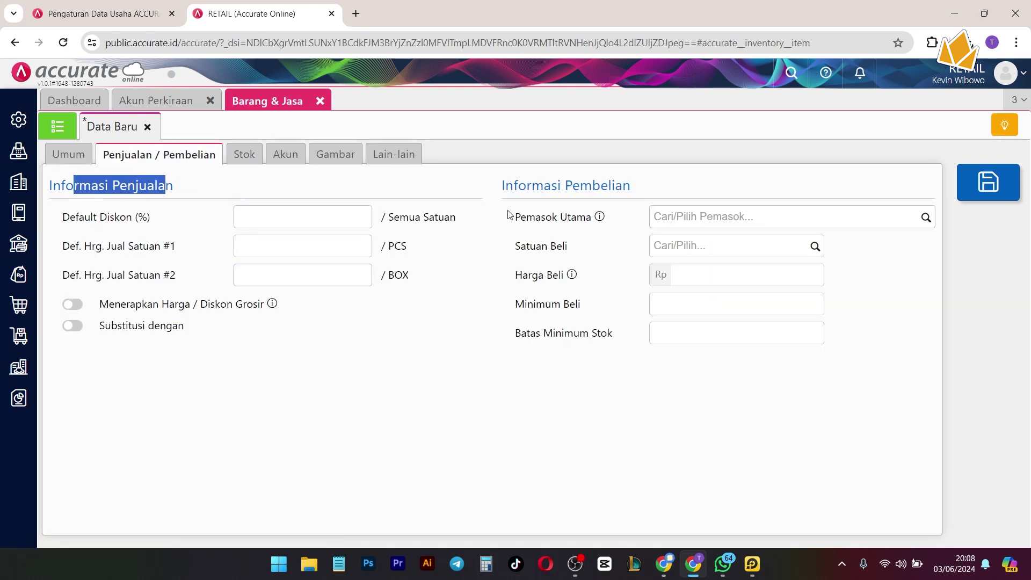
drag(631, 185, 532, 186)
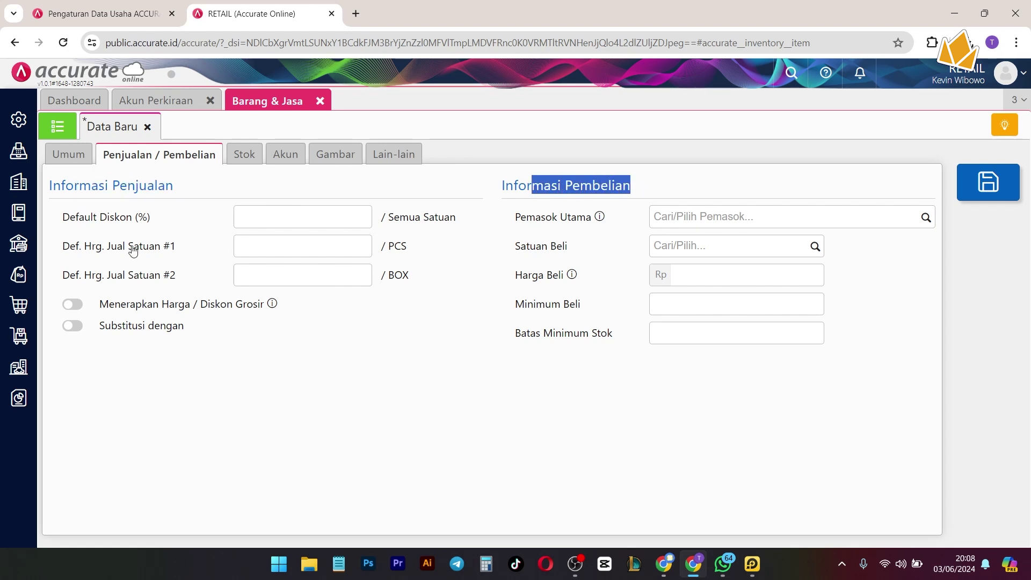
click(337, 251)
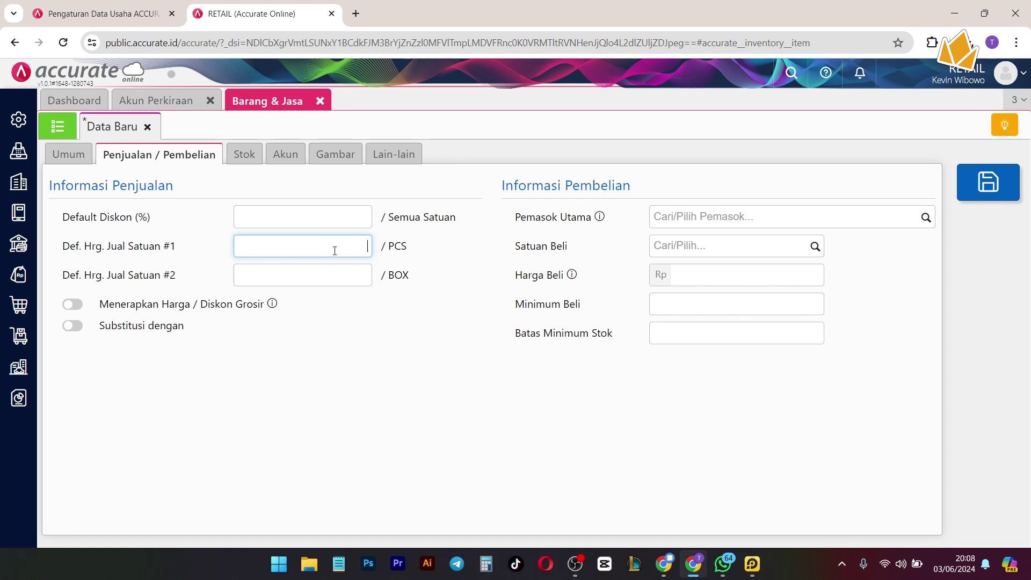
text(200000)
click(360, 269)
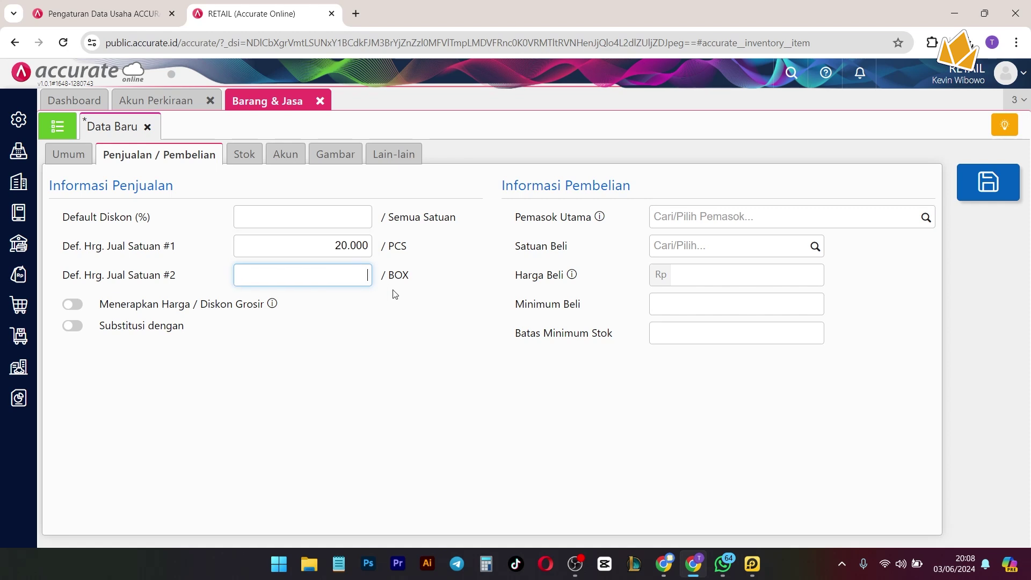
text(200.000)
click(421, 312)
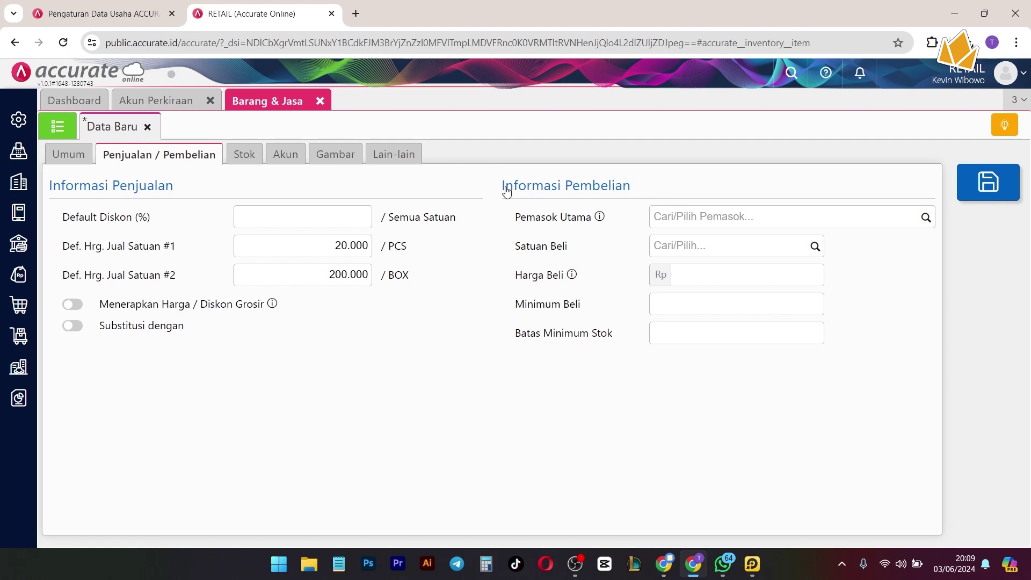
- Examine the item's purchase information fields and the opening stock form with its unit choices, closing the form without adding stock
drag(502, 187, 613, 200)
mouse_move(599, 222)
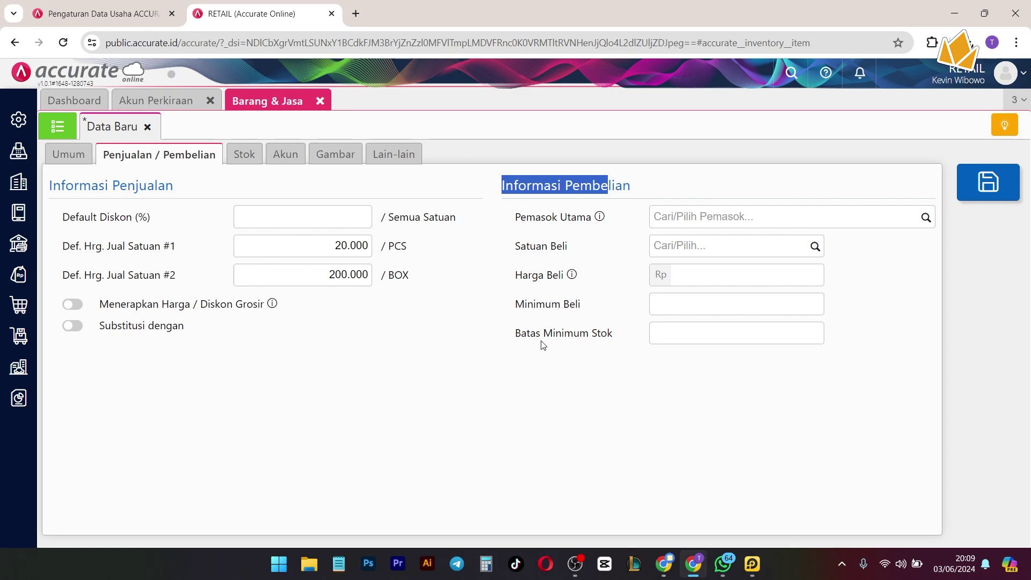
drag(609, 341, 517, 247)
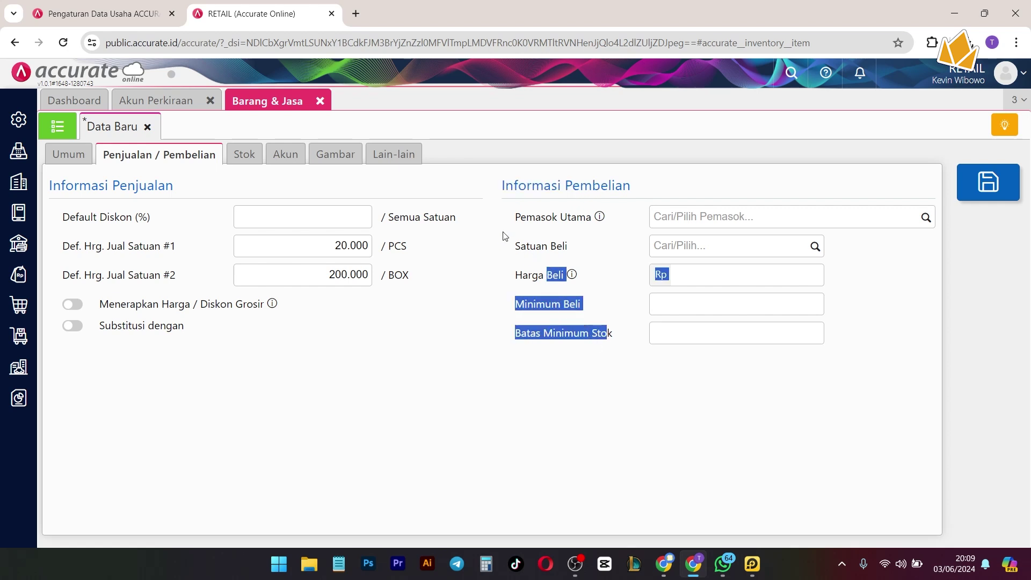
click(482, 428)
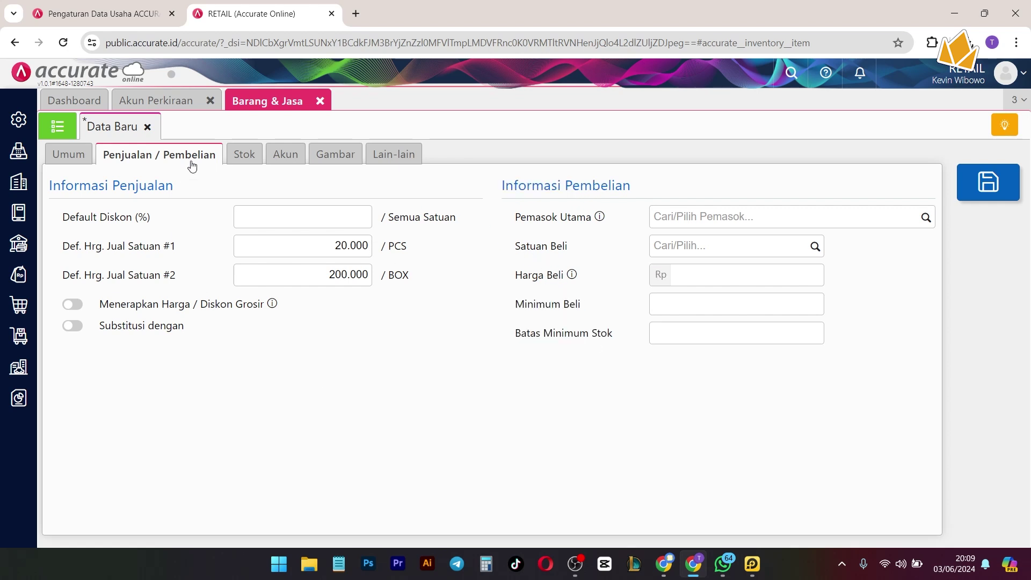
click(231, 159)
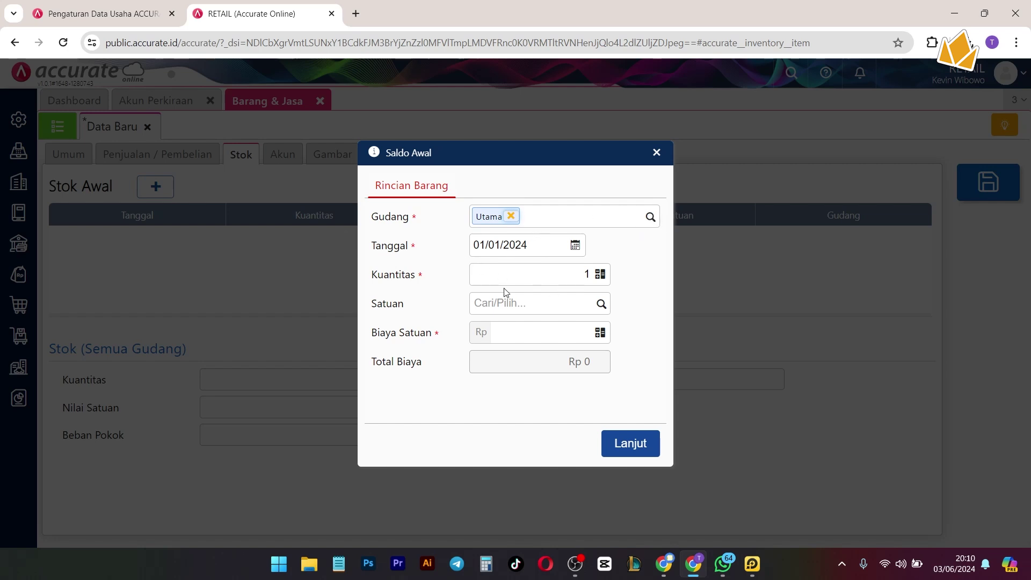
click(599, 303)
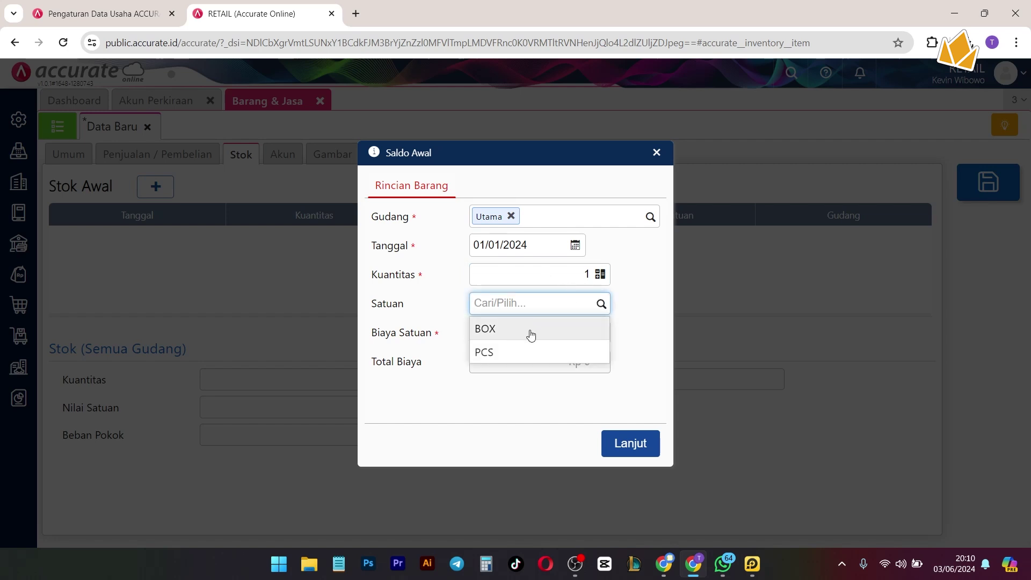
click(609, 276)
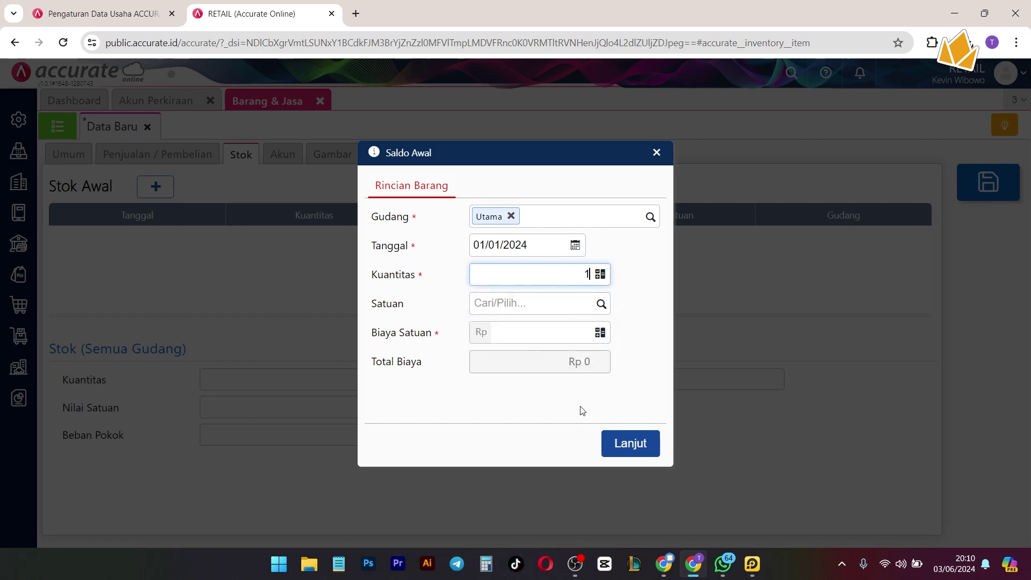
click(654, 155)
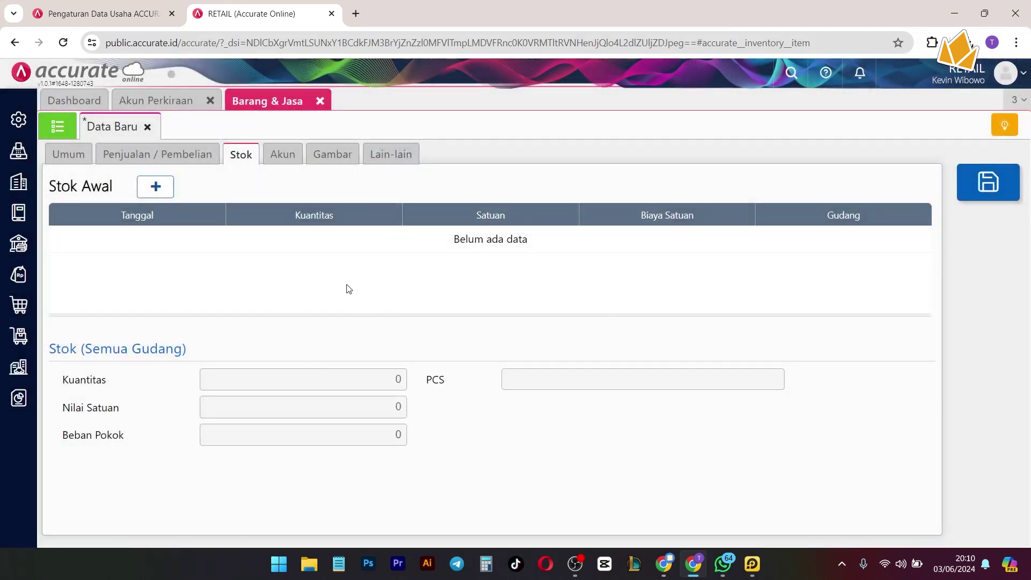
- Review the item's linked accounts, image section, and notes and dimension fields
click(285, 156)
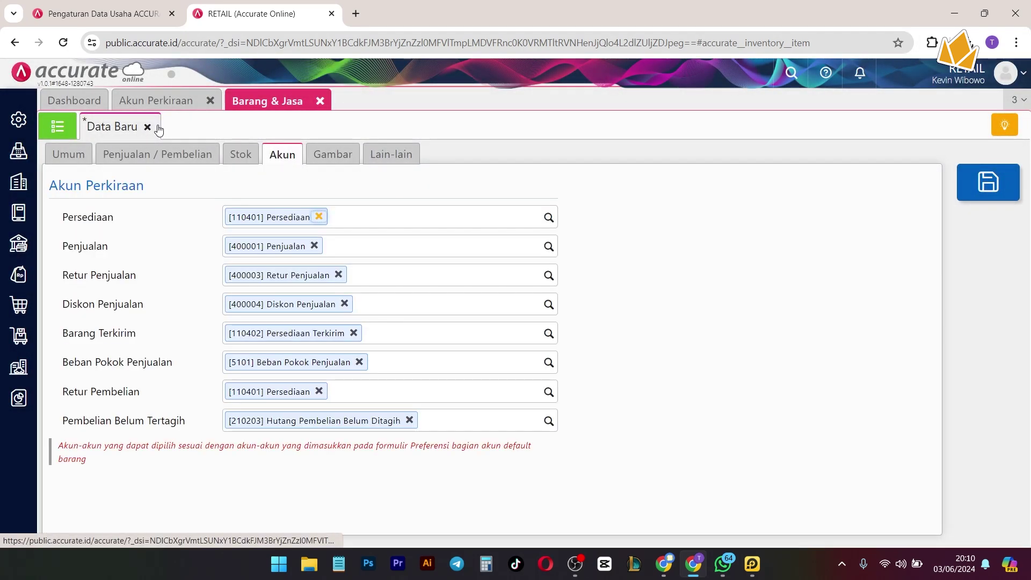
drag(59, 186, 145, 193)
drag(68, 217, 172, 409)
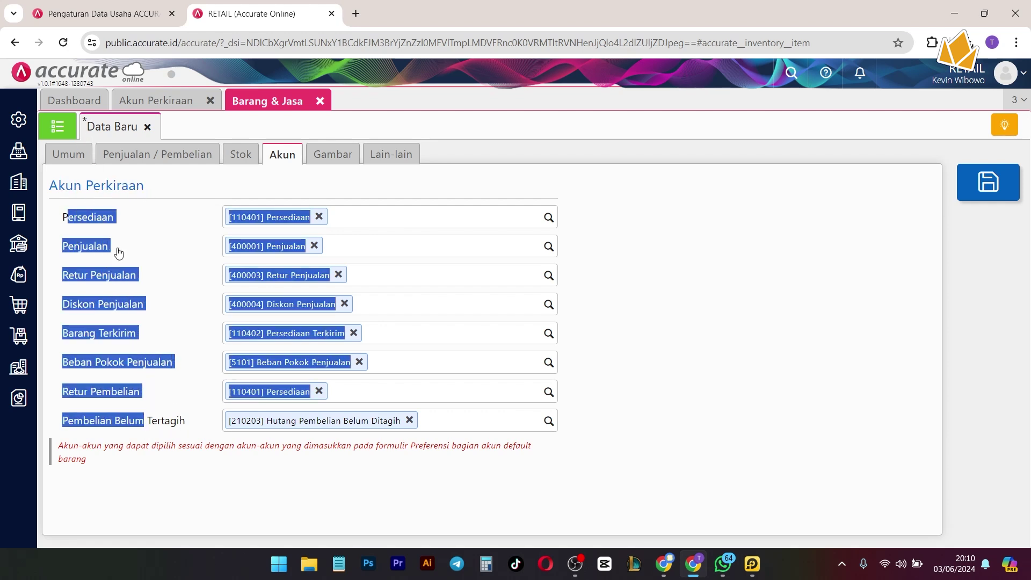
click(250, 192)
click(328, 158)
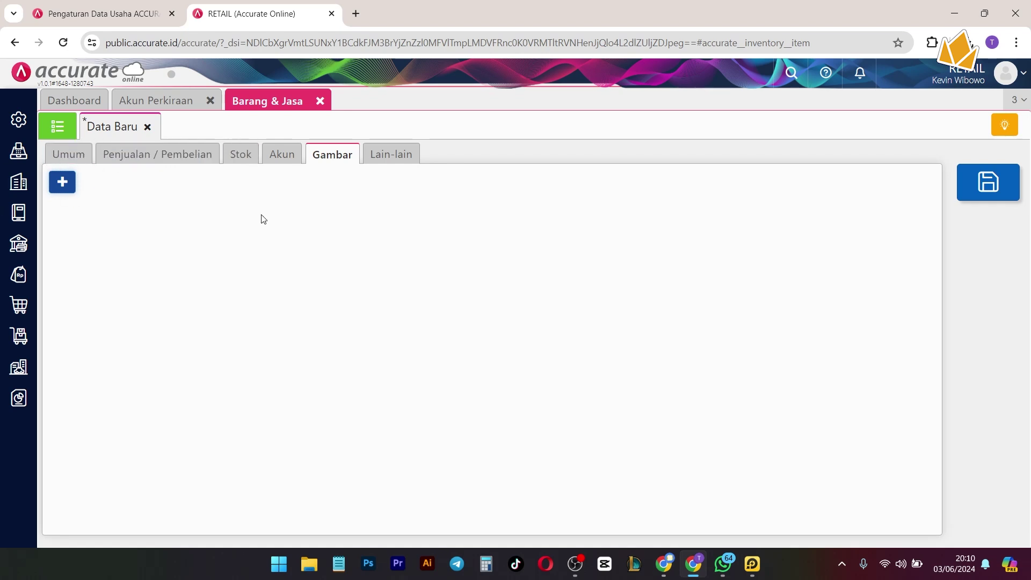
click(404, 152)
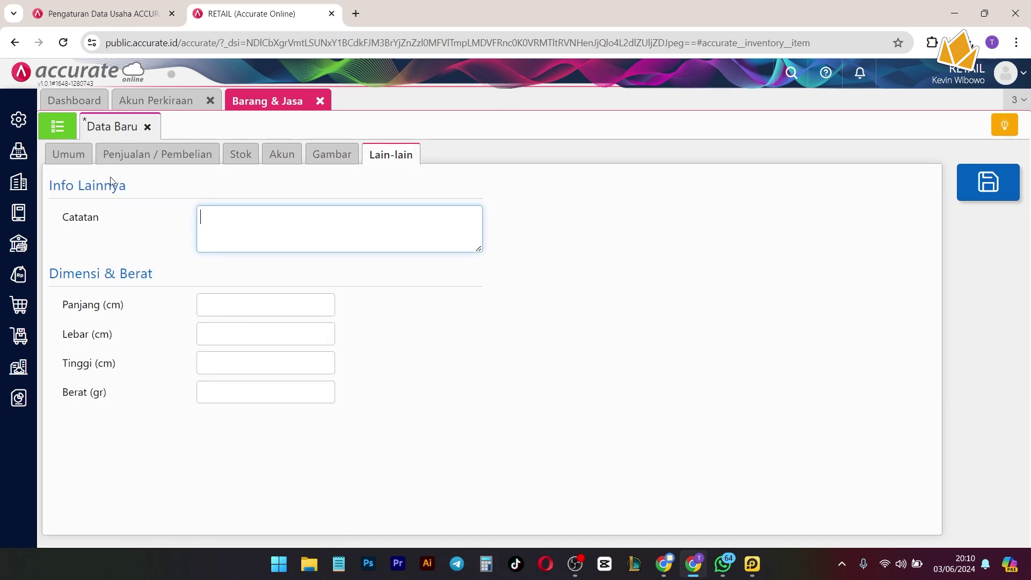
drag(106, 227, 78, 225)
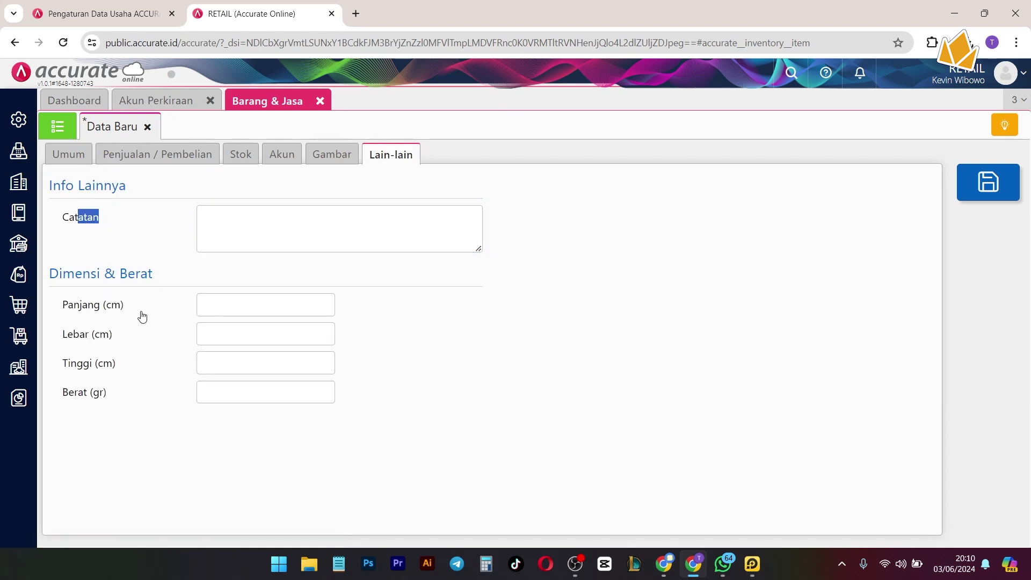
drag(126, 305, 92, 328)
- Save the Sabun item after a last check of its details, and show the Barang & Jasa list
click(344, 156)
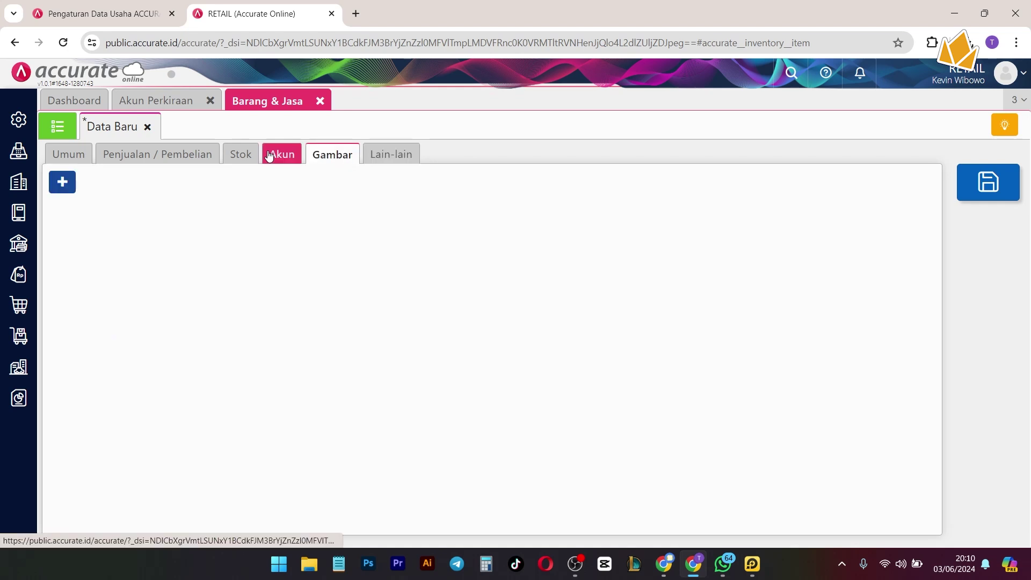
click(274, 154)
click(248, 153)
click(213, 153)
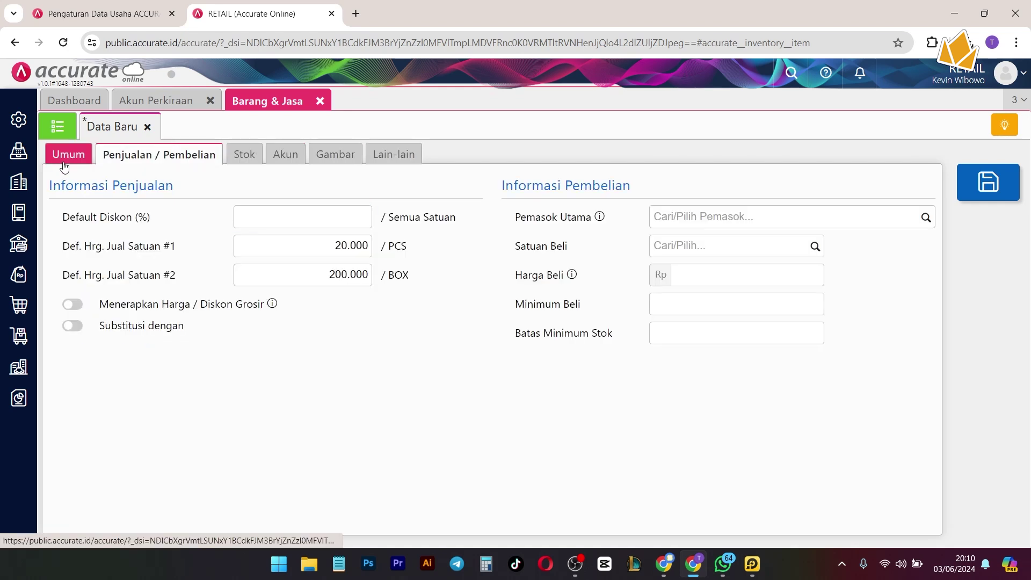
click(63, 156)
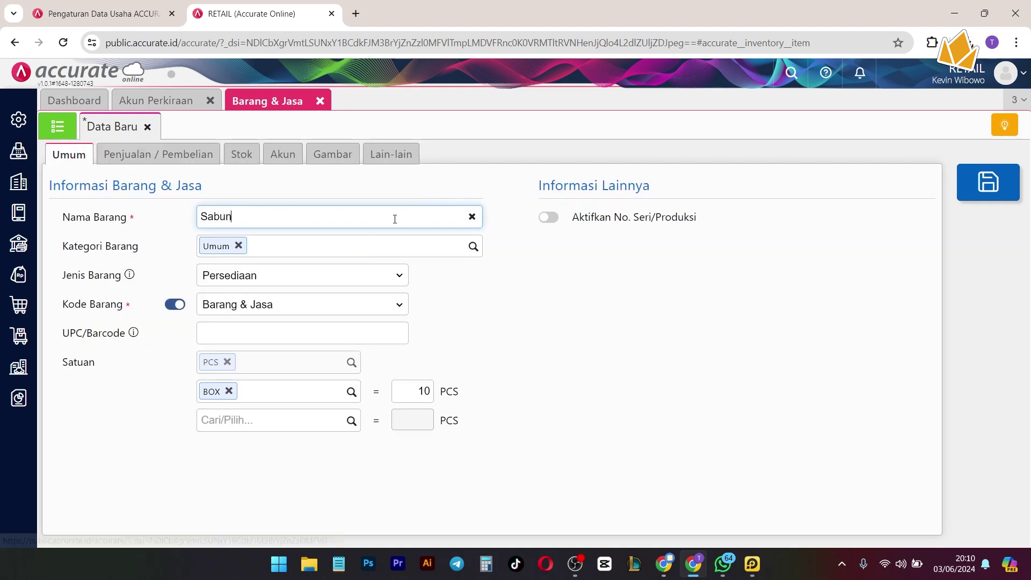
click(968, 200)
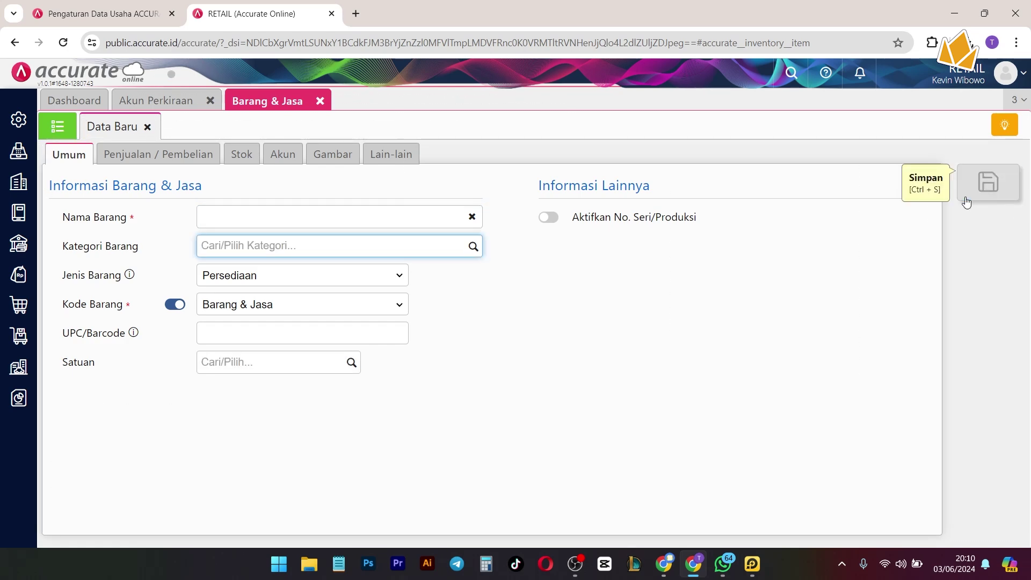
click(63, 127)
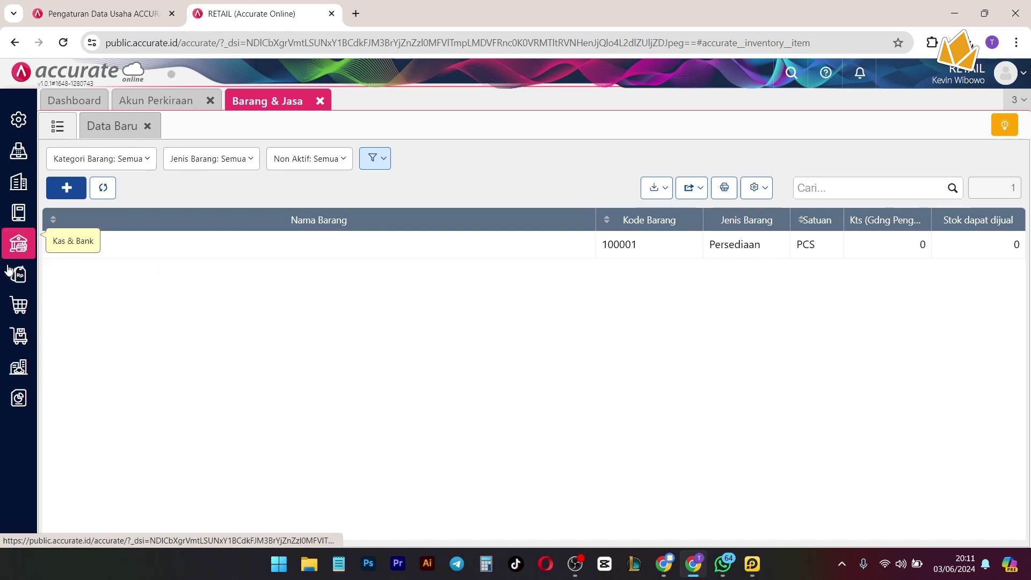
- Start a new Permintaan Barang record in the Persediaan module
click(17, 307)
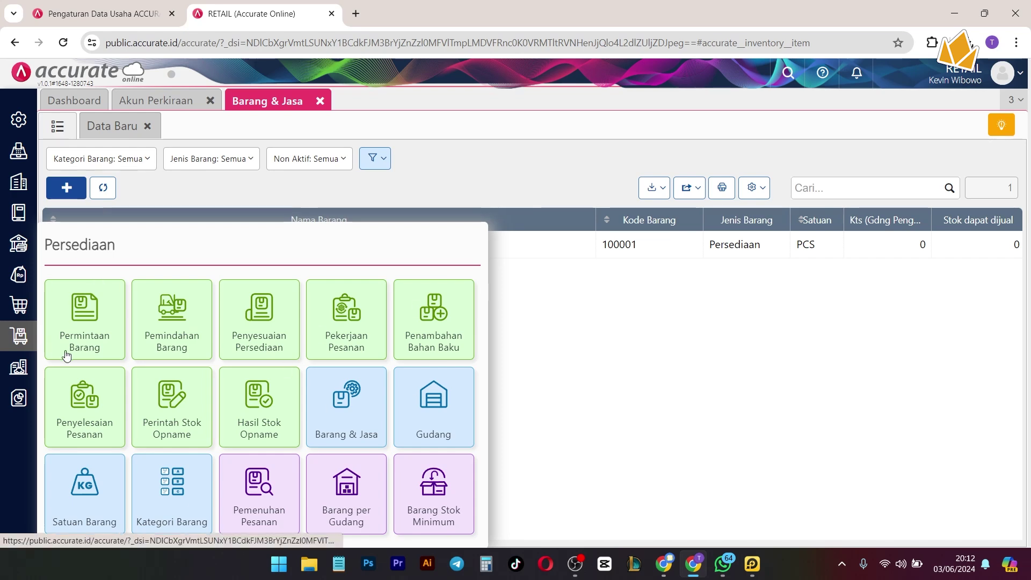
click(17, 315)
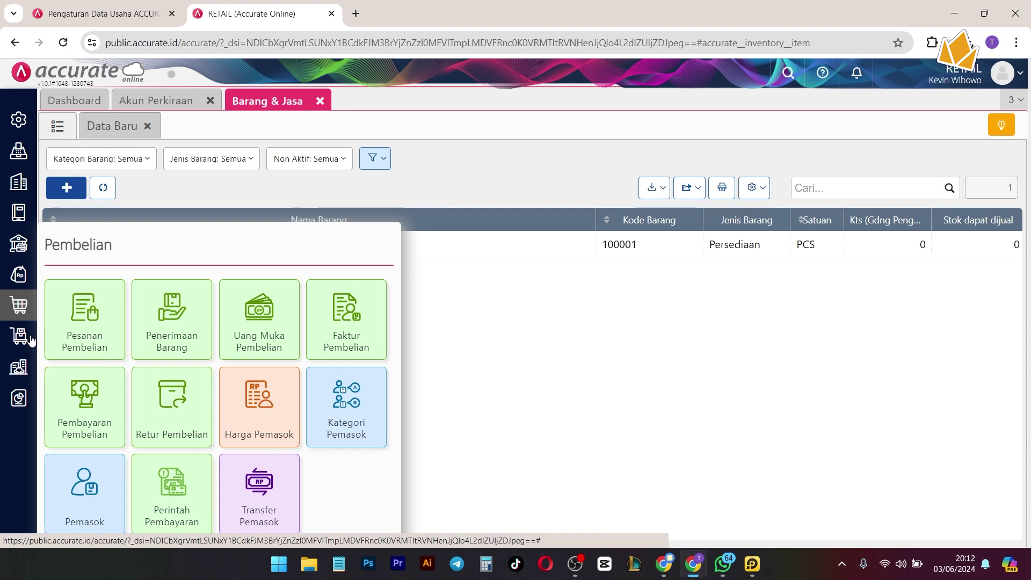
click(19, 336)
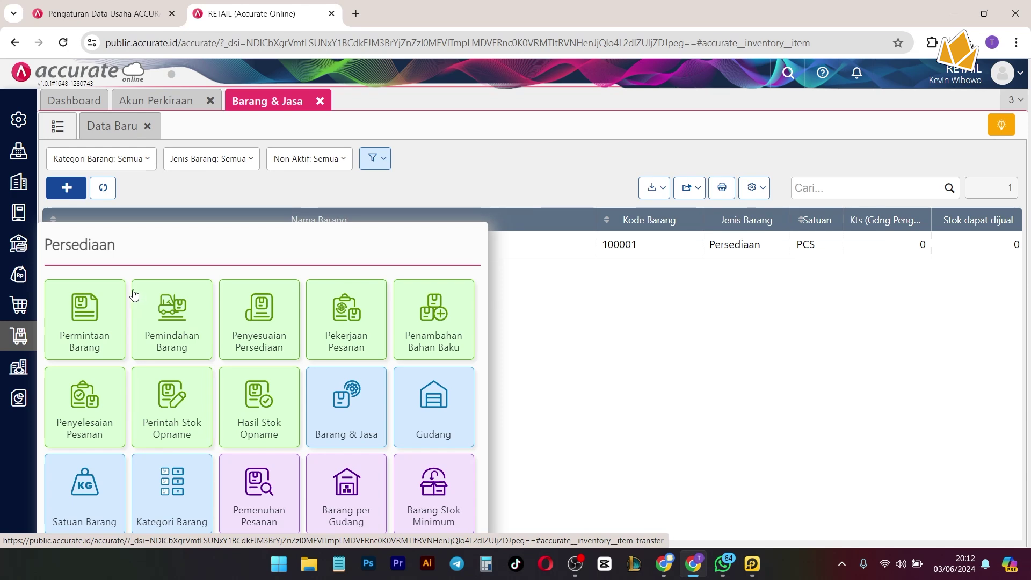
click(102, 328)
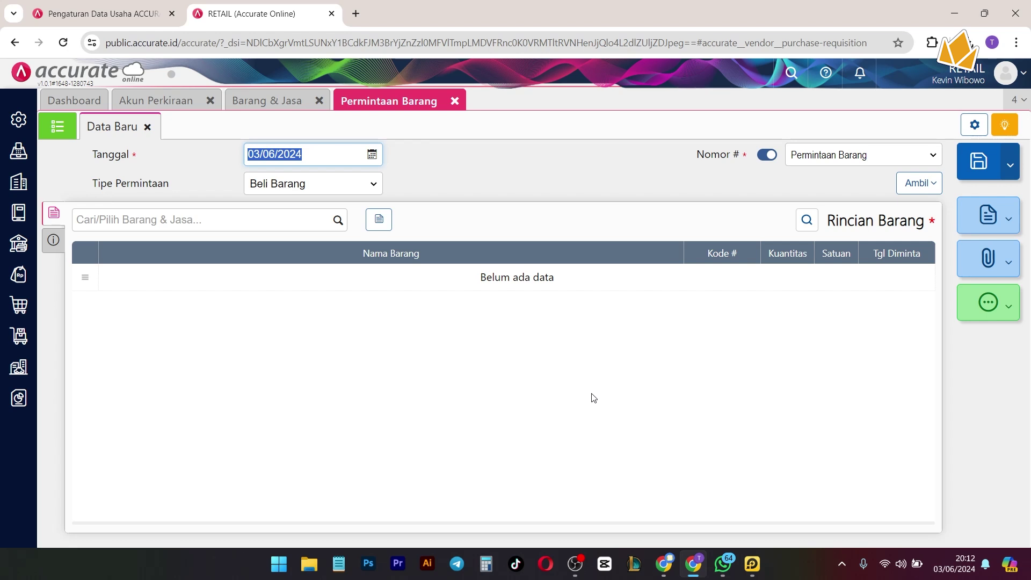
click(477, 201)
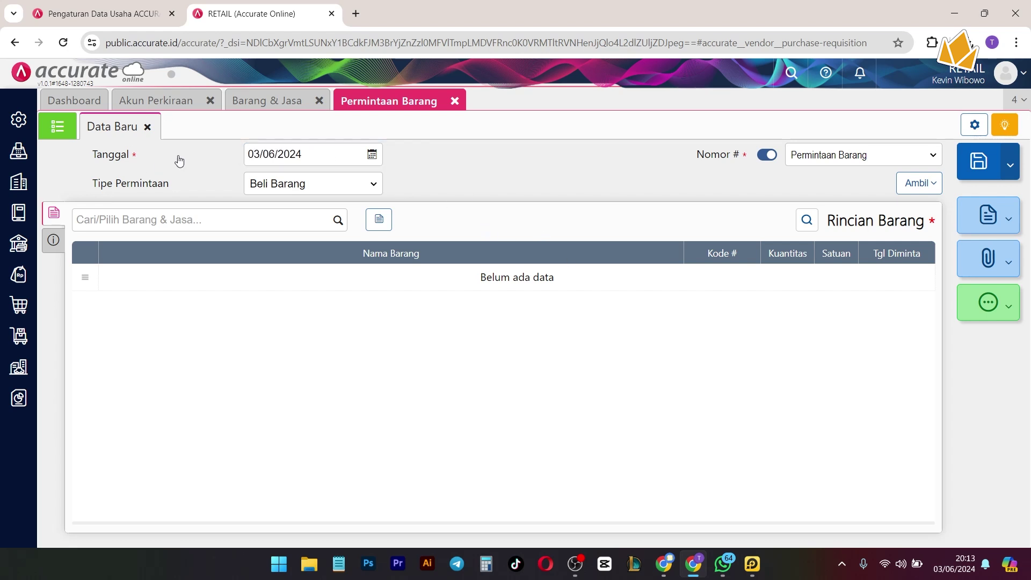
drag(96, 159, 138, 164)
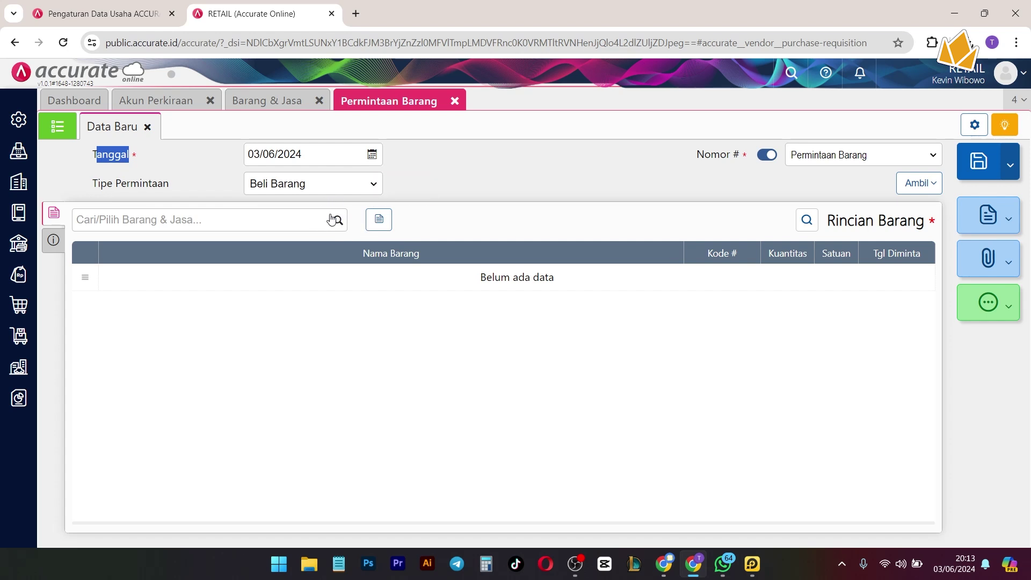
- Add the Sabun item to the goods request with a quantity of 100 PCS
click(119, 224)
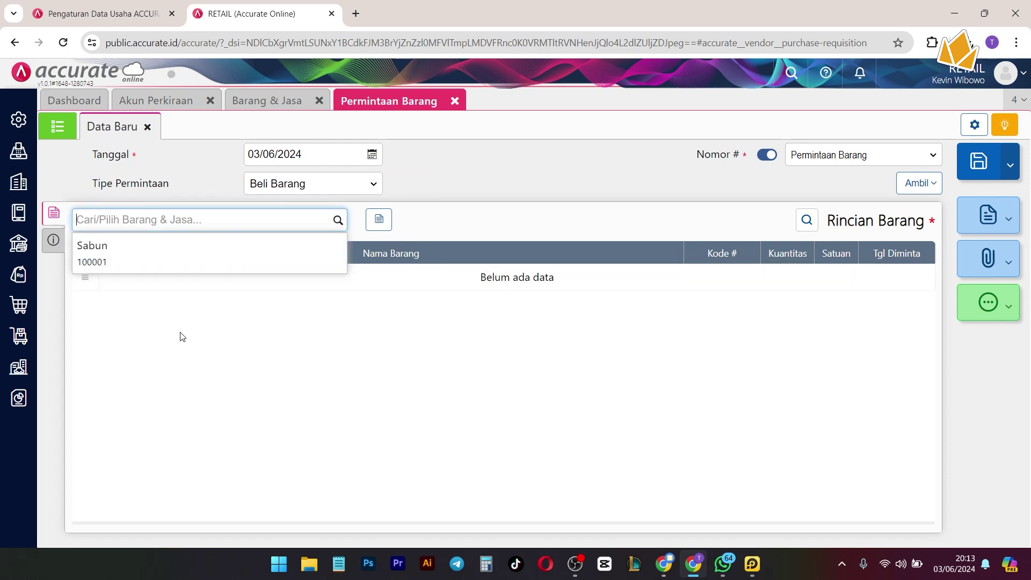
click(116, 260)
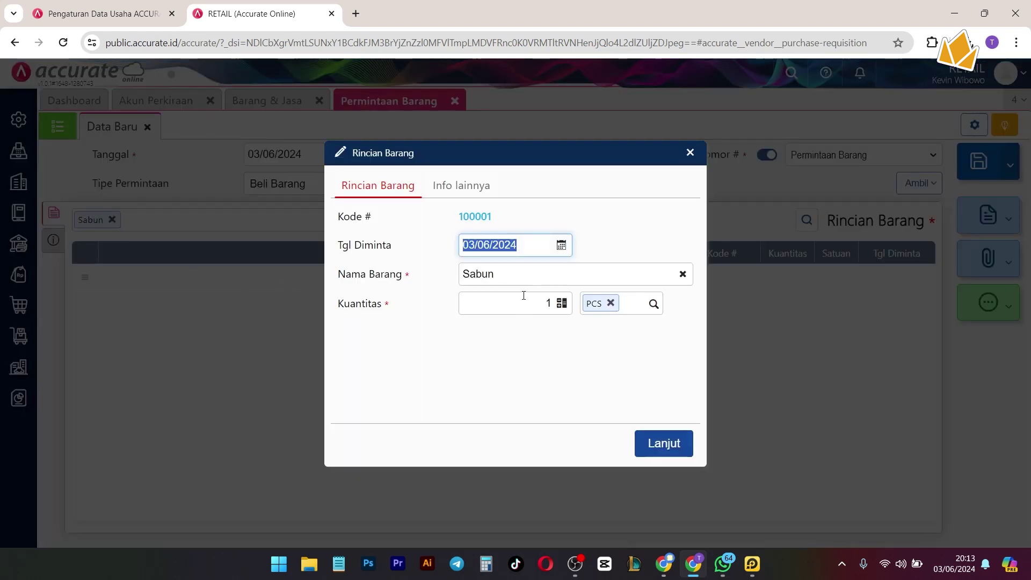
click(524, 296)
text(1.000)
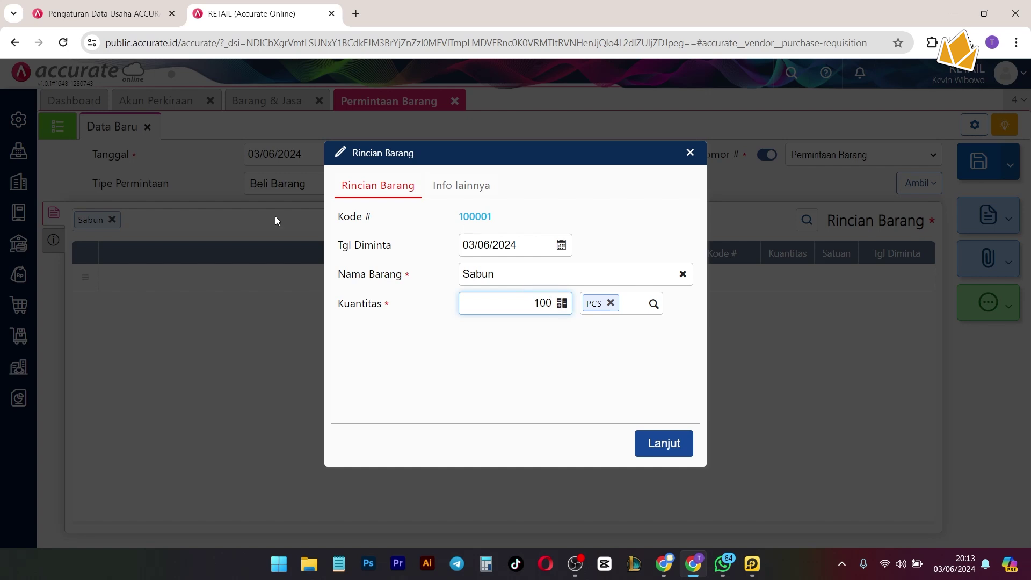
drag(412, 244, 365, 246)
drag(418, 275, 395, 275)
double_click(397, 278)
drag(405, 314, 356, 305)
click(673, 453)
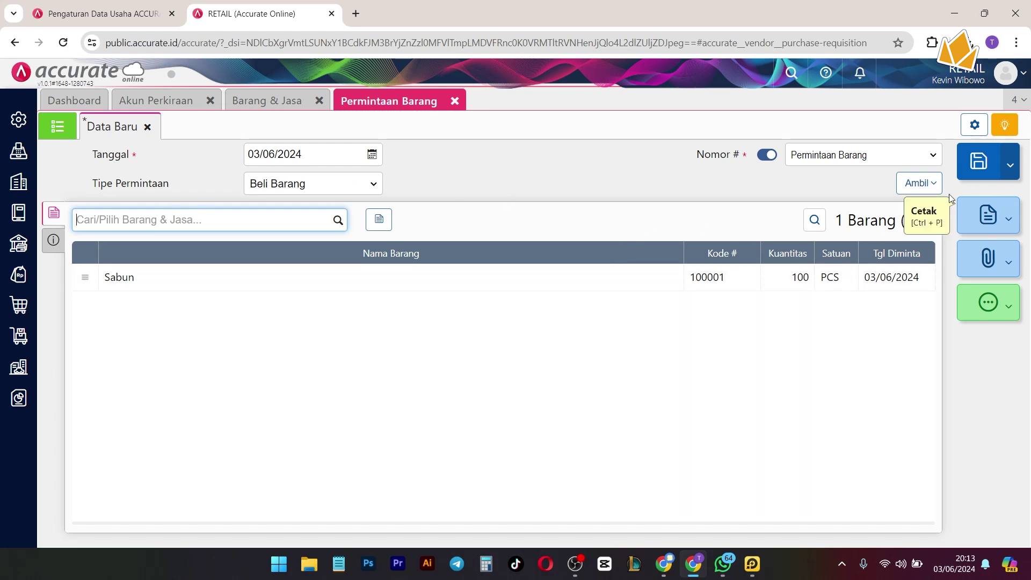
- Save the goods request and show the Permintaan Barang list
click(962, 170)
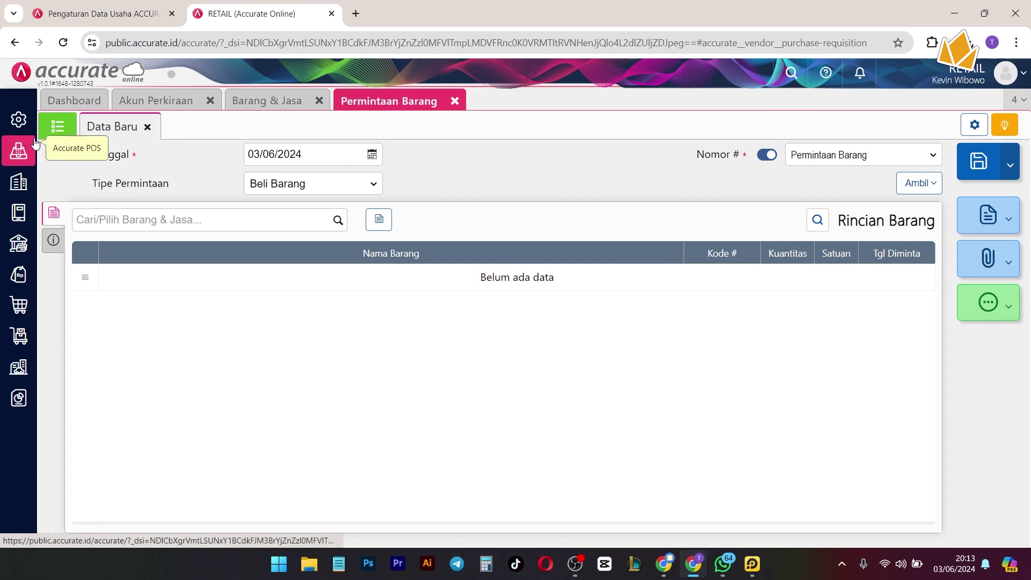
click(59, 129)
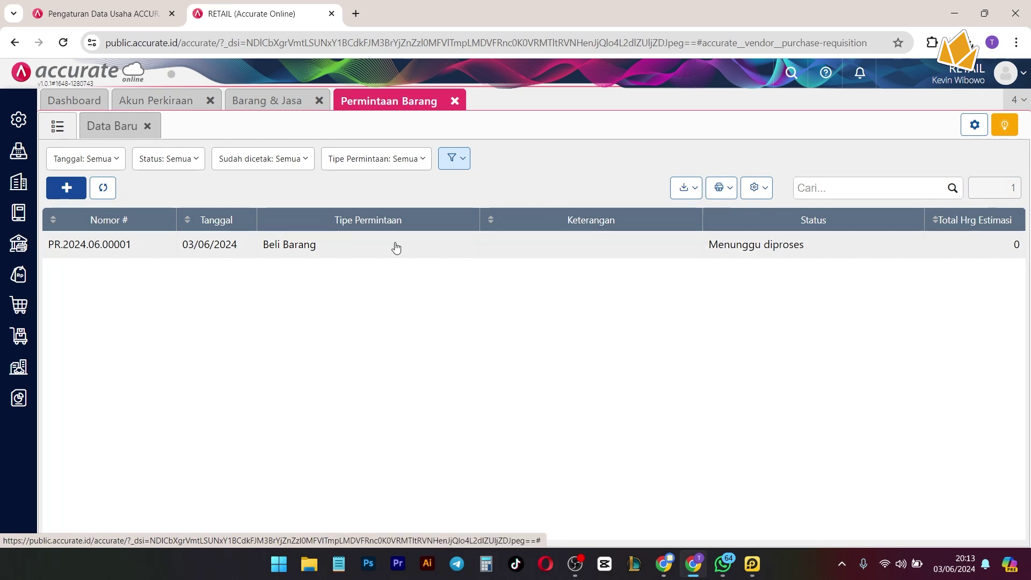
- Preview the saved goods request's printout in the Permintaan Barang - Default layout and locate the print design settings
click(395, 244)
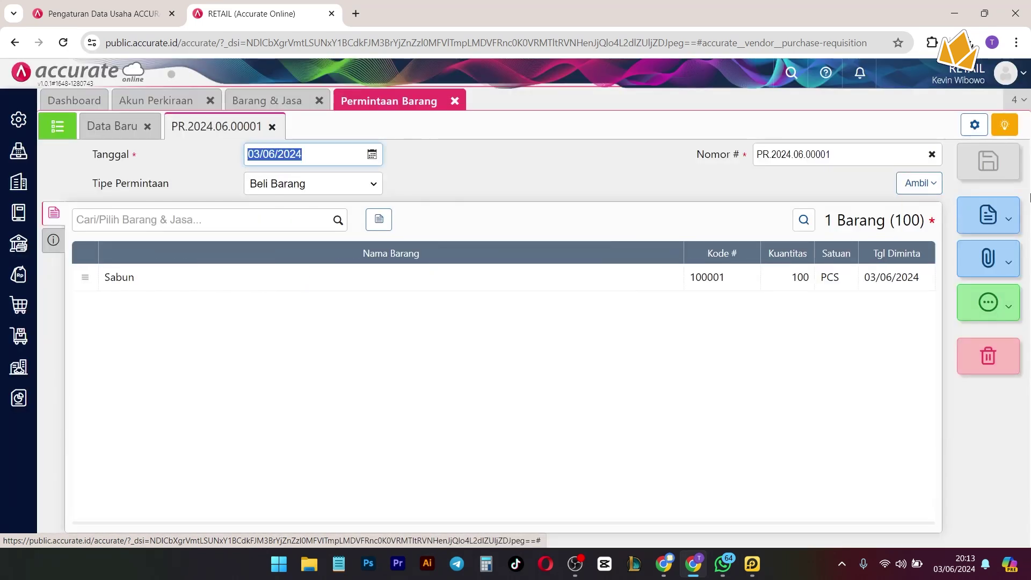
click(987, 215)
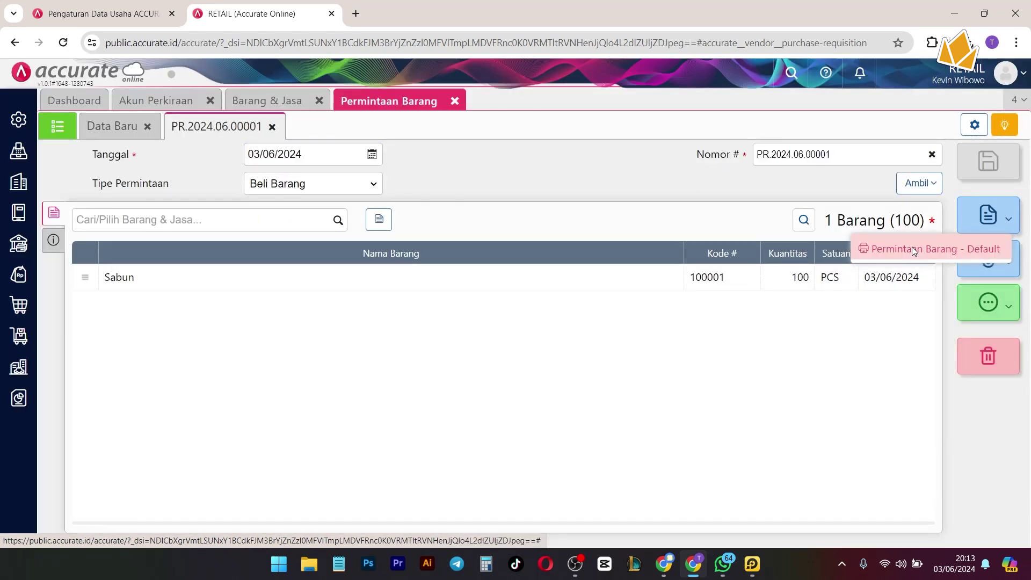
click(912, 249)
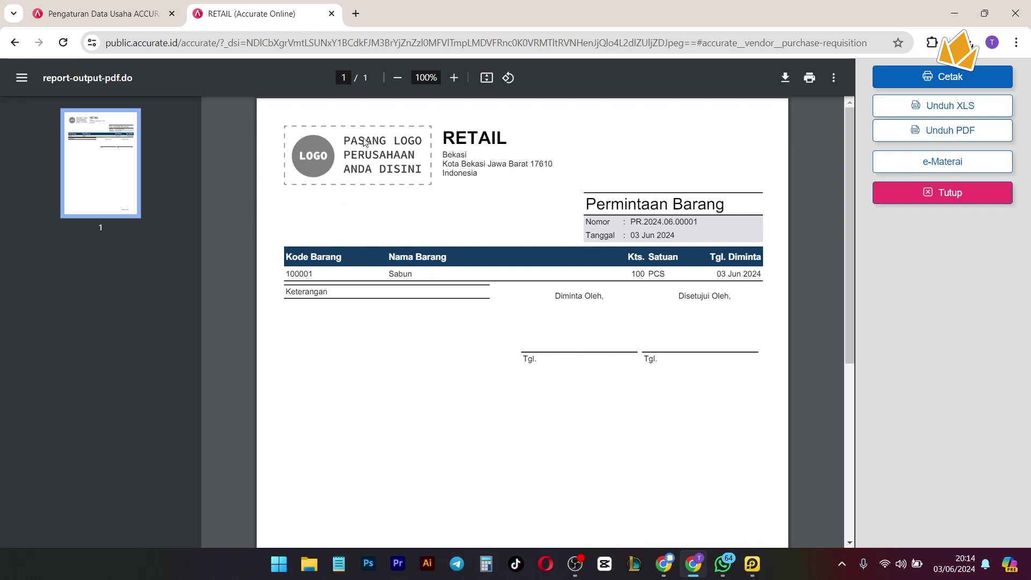
drag(462, 164, 506, 164)
click(915, 193)
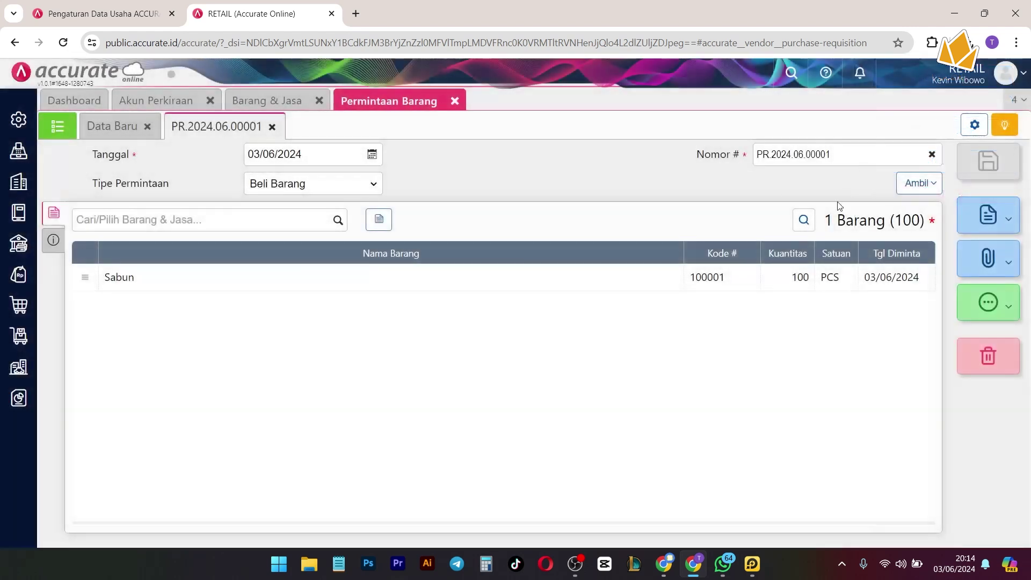
click(19, 126)
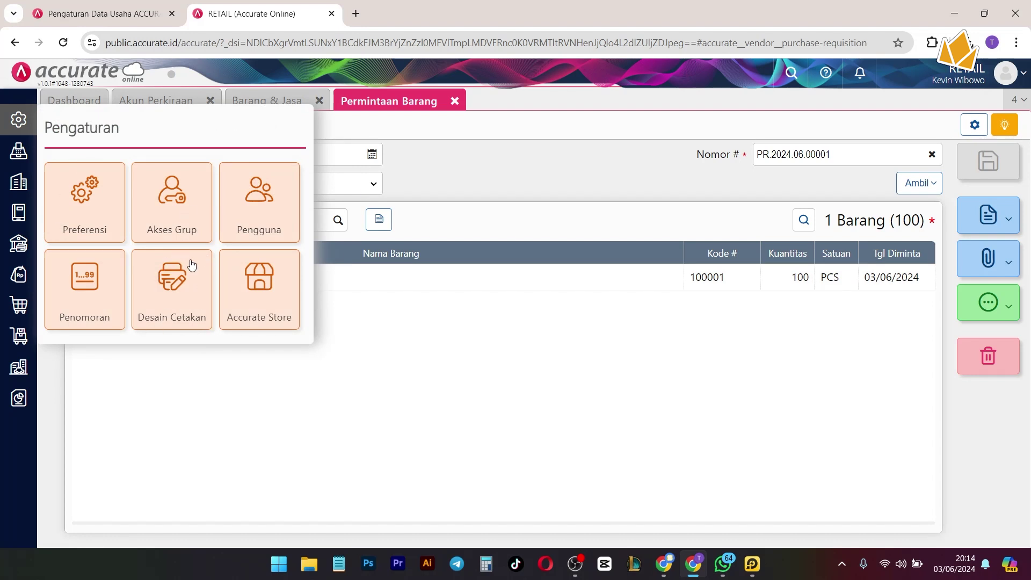
click(587, 408)
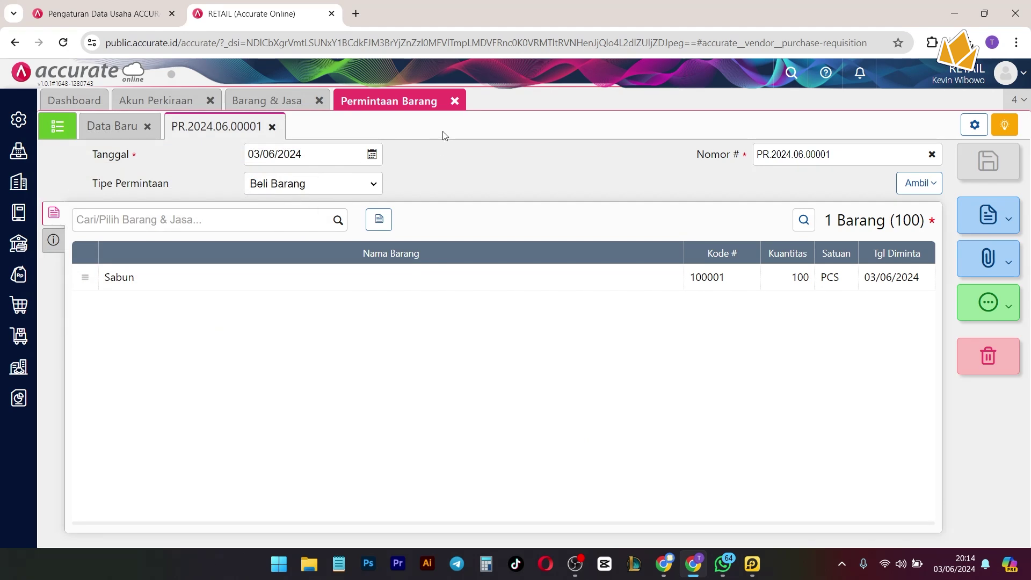
- Close Permintaan Barang and start a new Pesanan Pembelian record in the Pembelian module, checking its supplier list
click(455, 100)
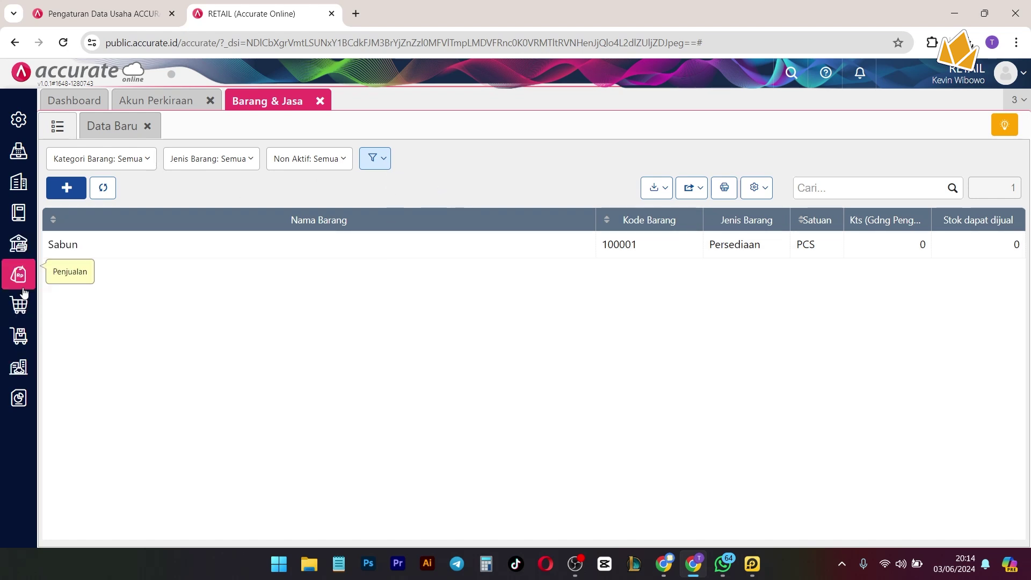
click(19, 305)
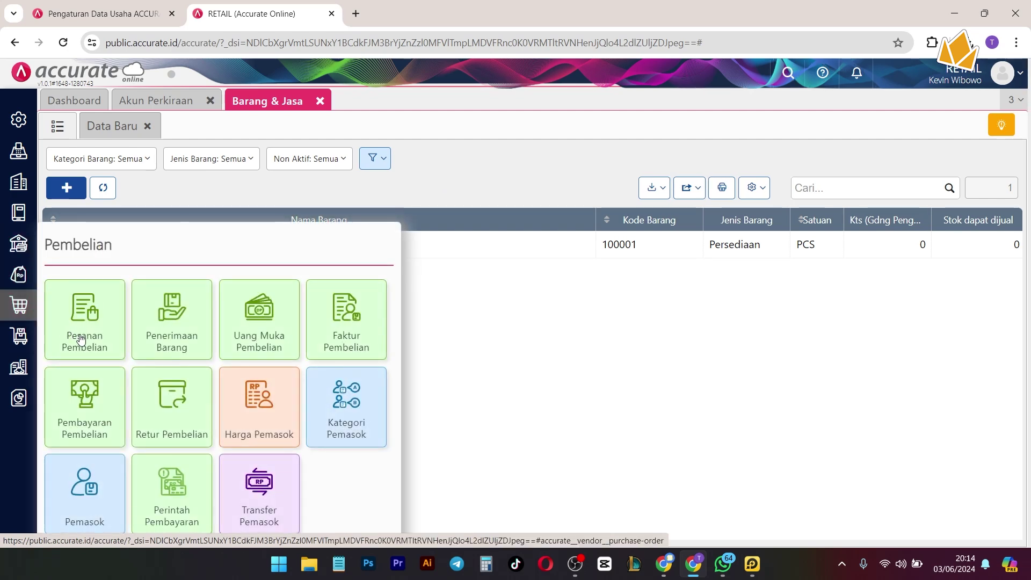
click(81, 339)
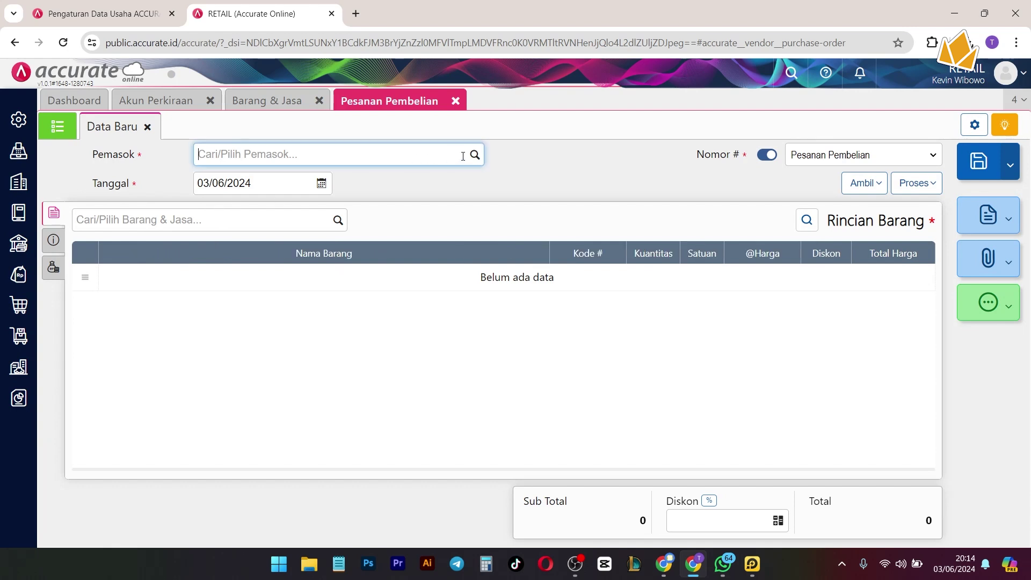
click(475, 155)
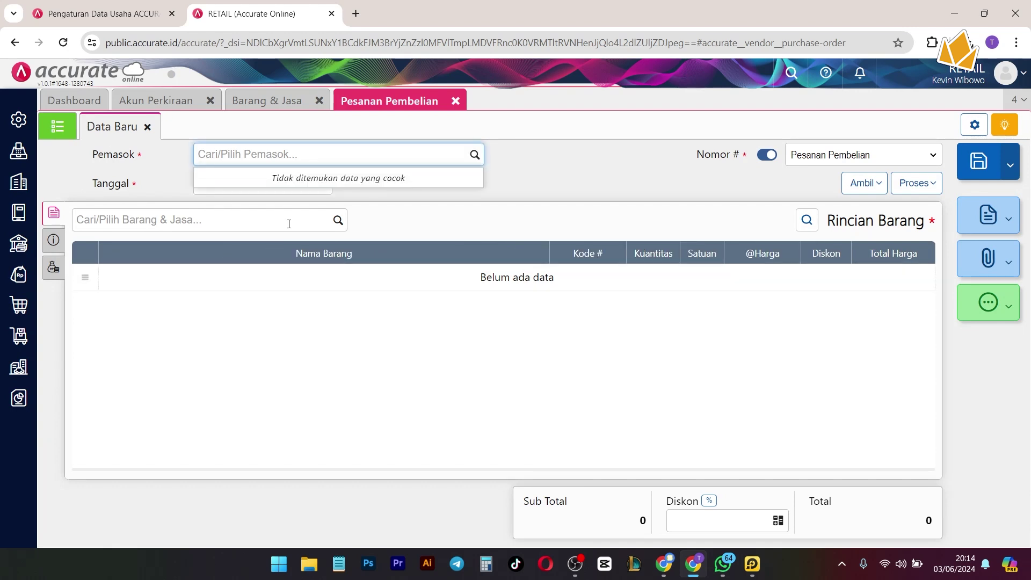
click(132, 168)
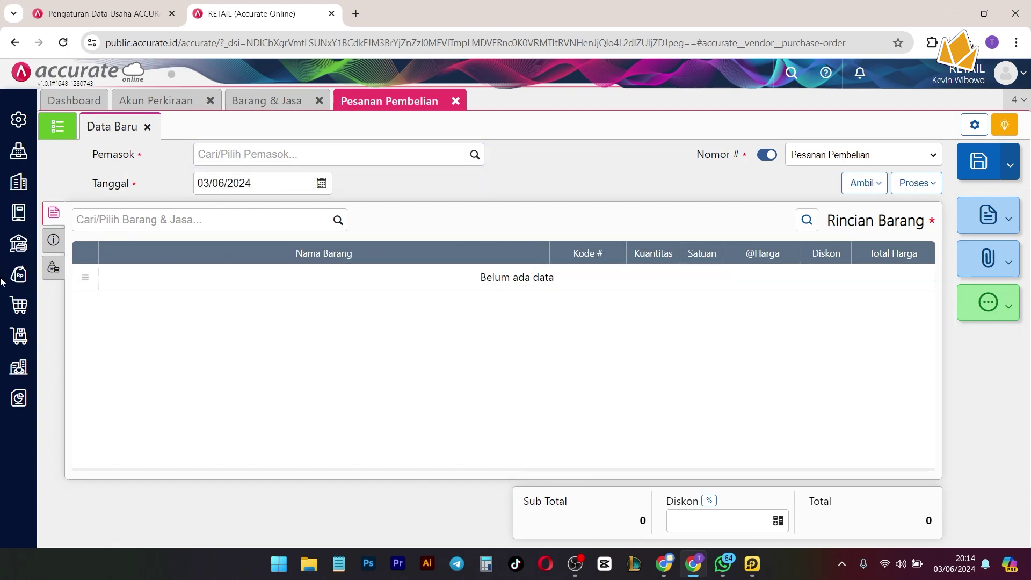
- Compare the header fields of a blank Permintaan Barang form with those of the purchase order, and close the blank form
click(19, 337)
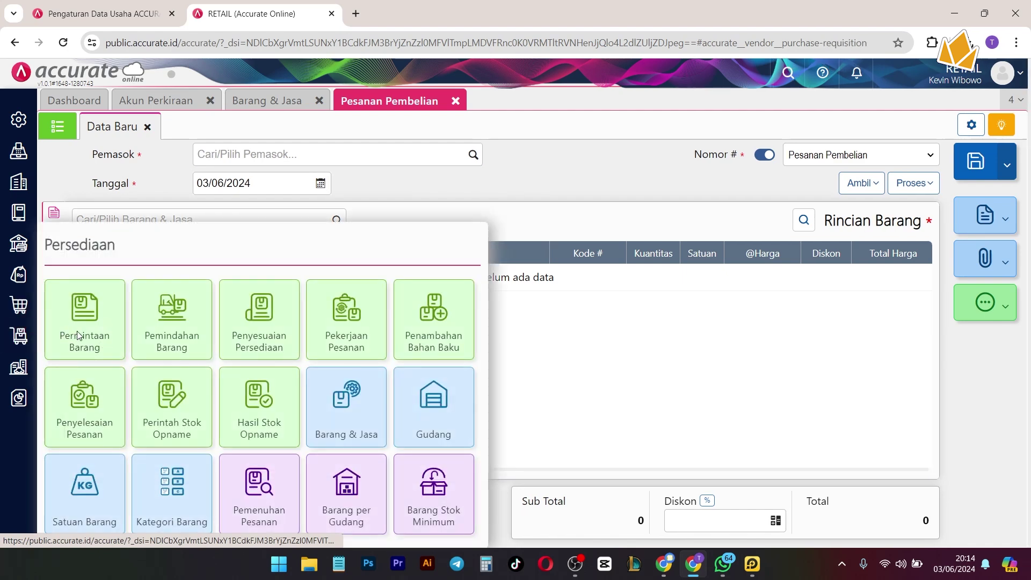
click(121, 320)
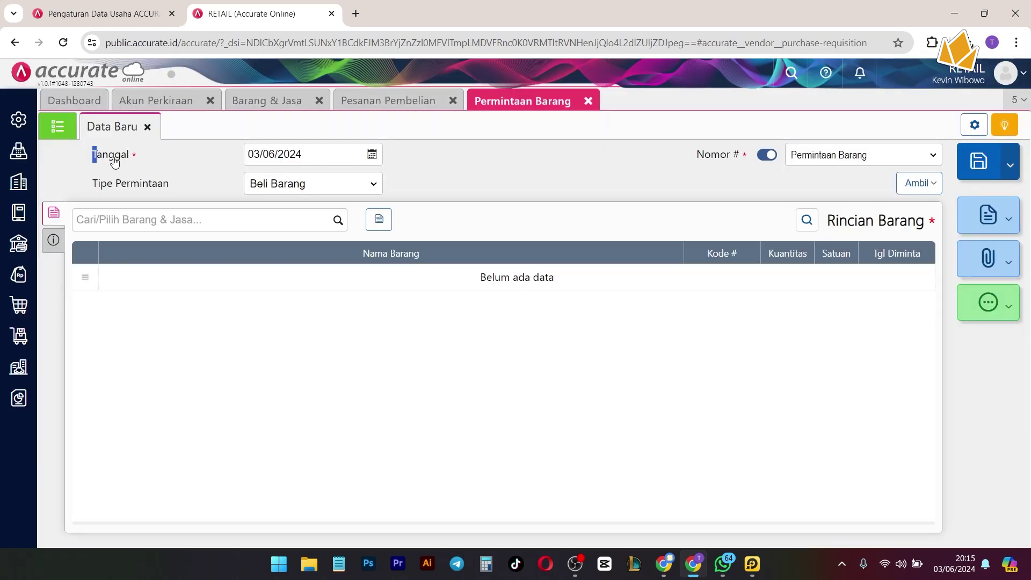
drag(101, 185, 171, 200)
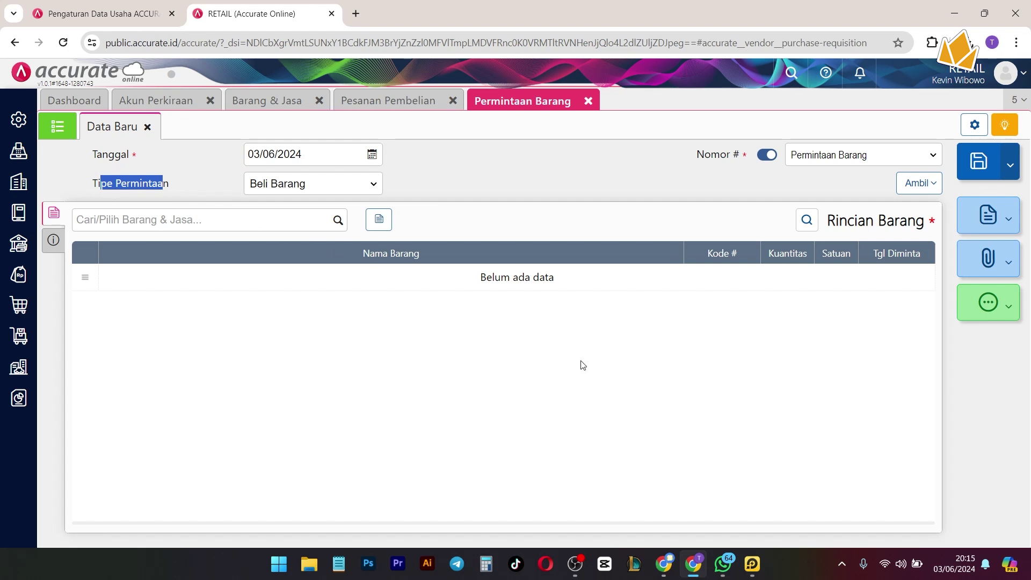
click(374, 97)
drag(98, 156, 129, 186)
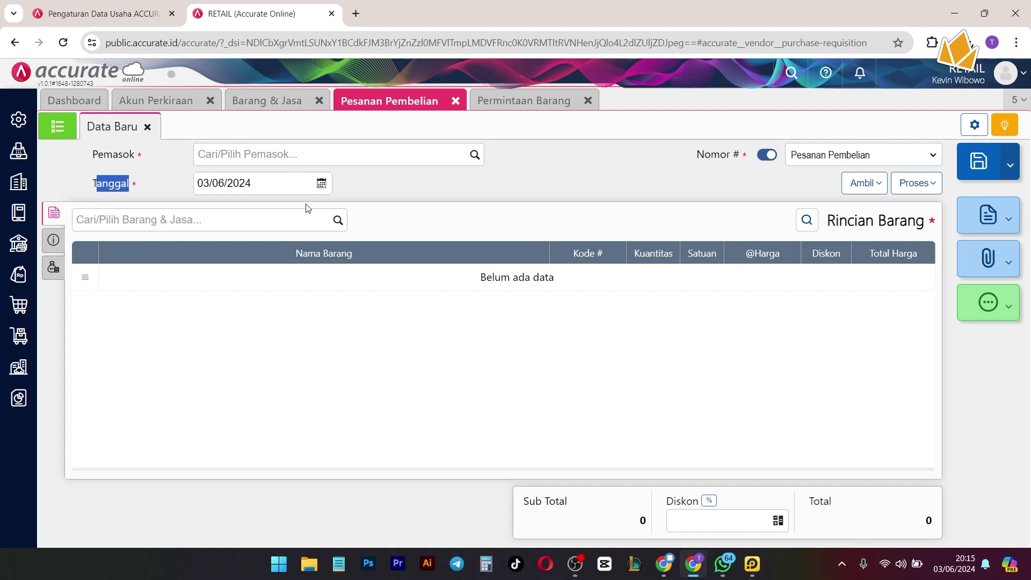
drag(594, 219, 597, 105)
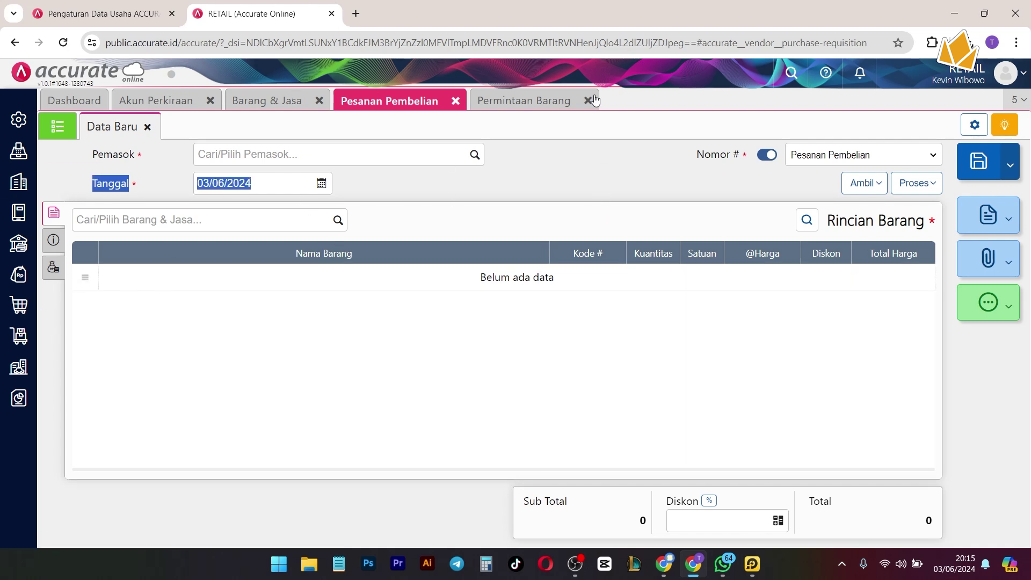
click(588, 101)
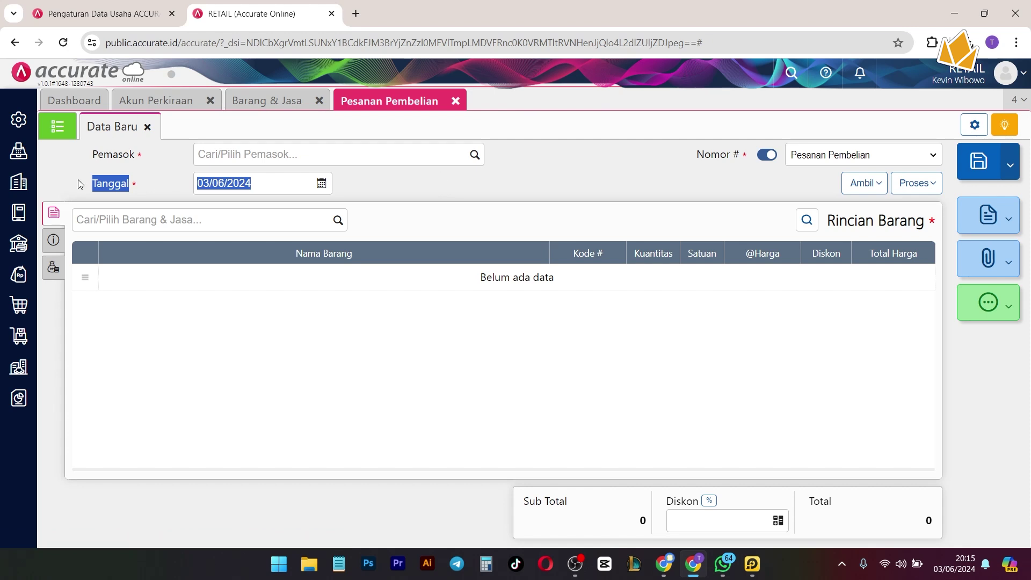
- Add Pemasok A as a new supplier from the purchase order's Pemasok field
click(152, 179)
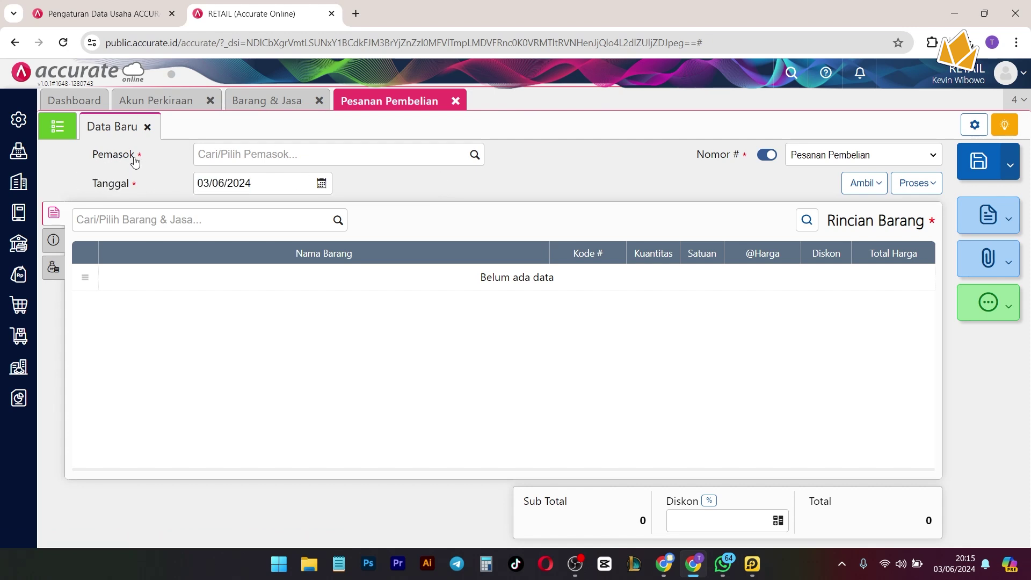
click(476, 156)
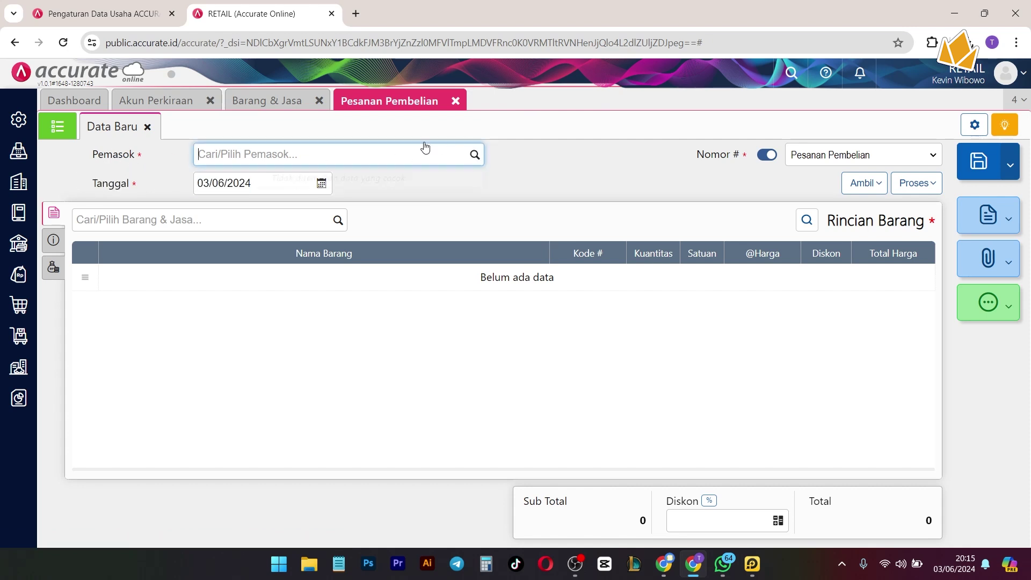
text(Pemasok)
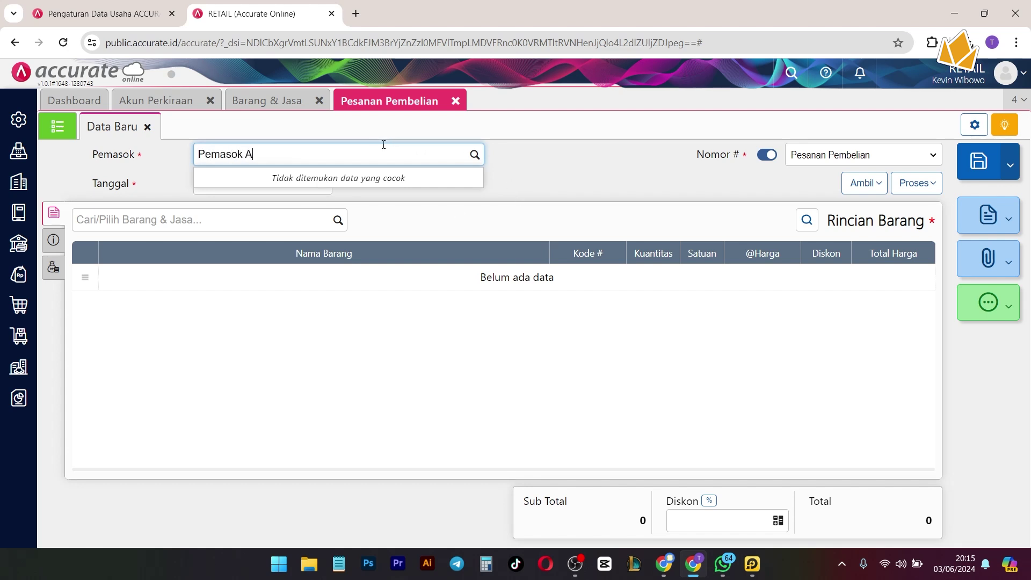
text( A)
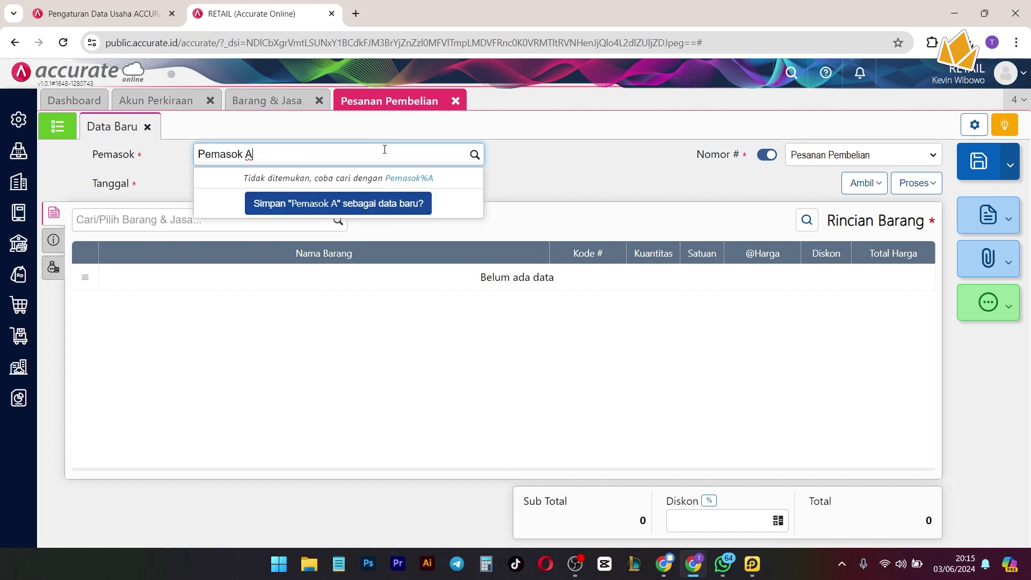
click(353, 208)
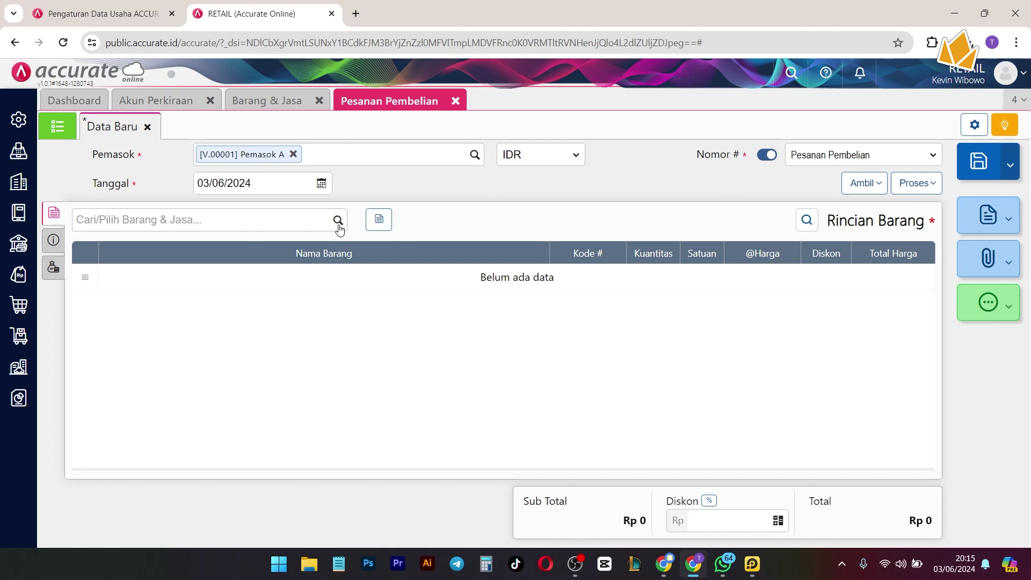
- Copy the Sabun line from the saved goods request into the purchase order
click(862, 183)
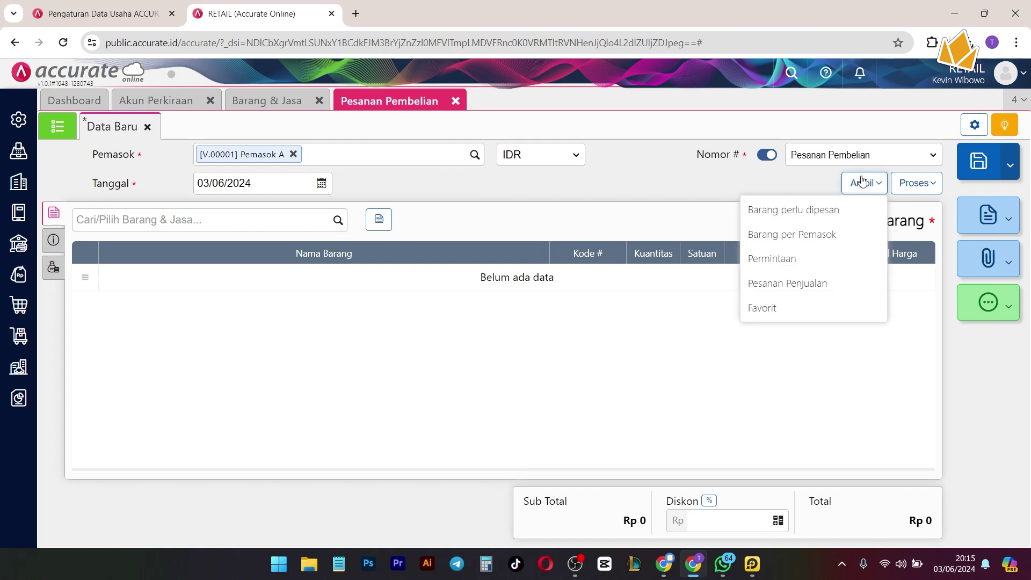
click(771, 267)
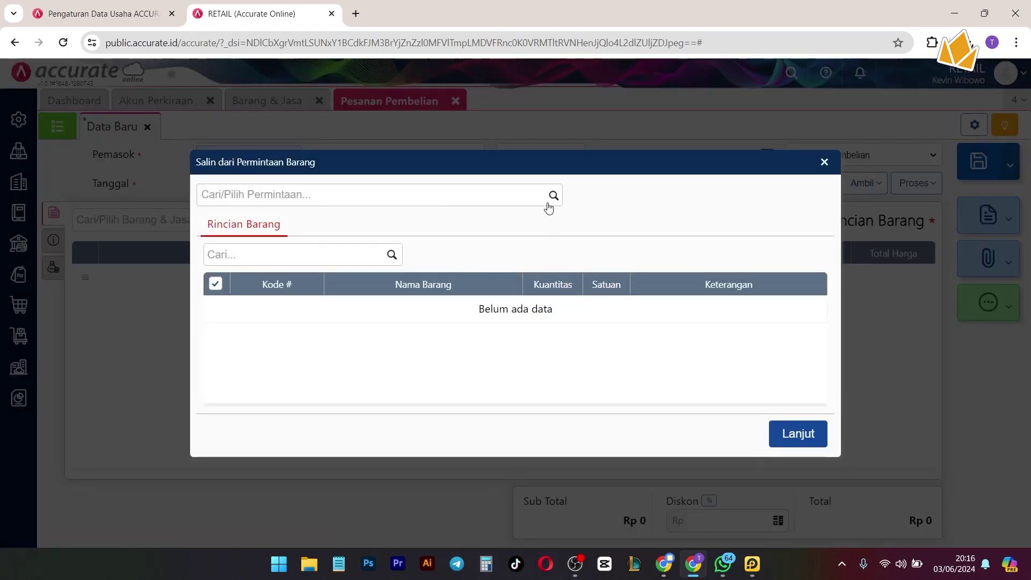
click(409, 186)
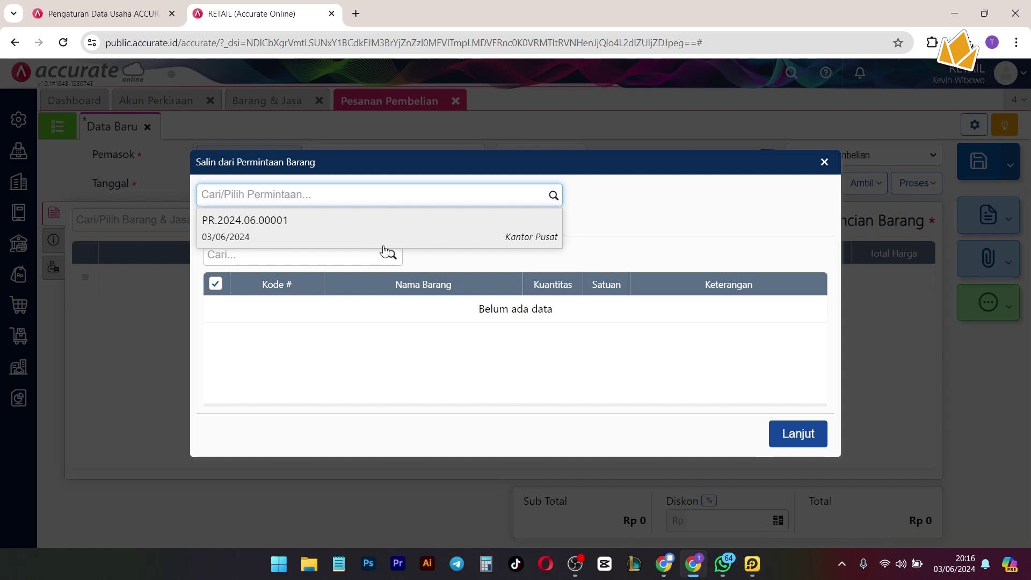
click(301, 238)
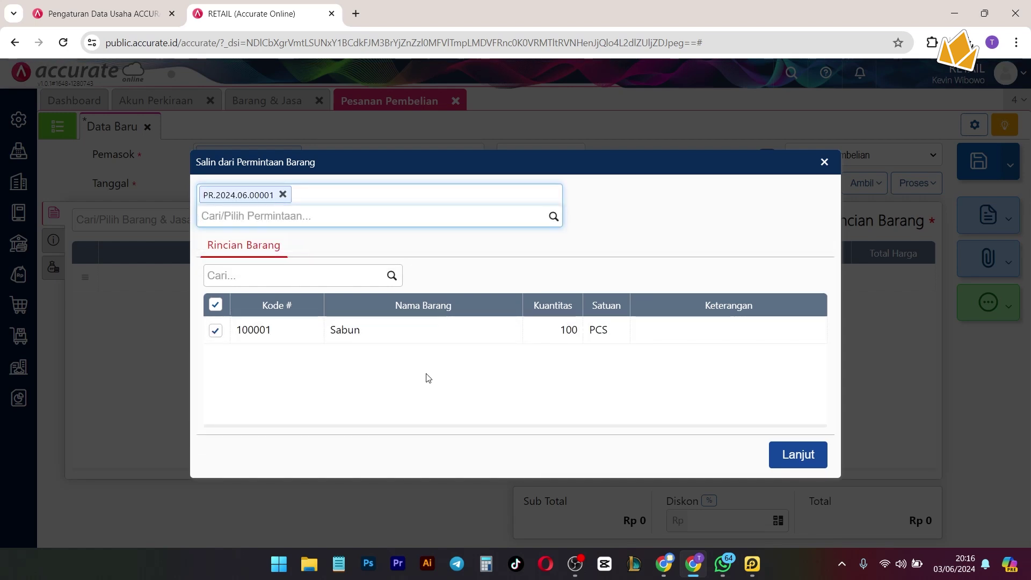
click(788, 449)
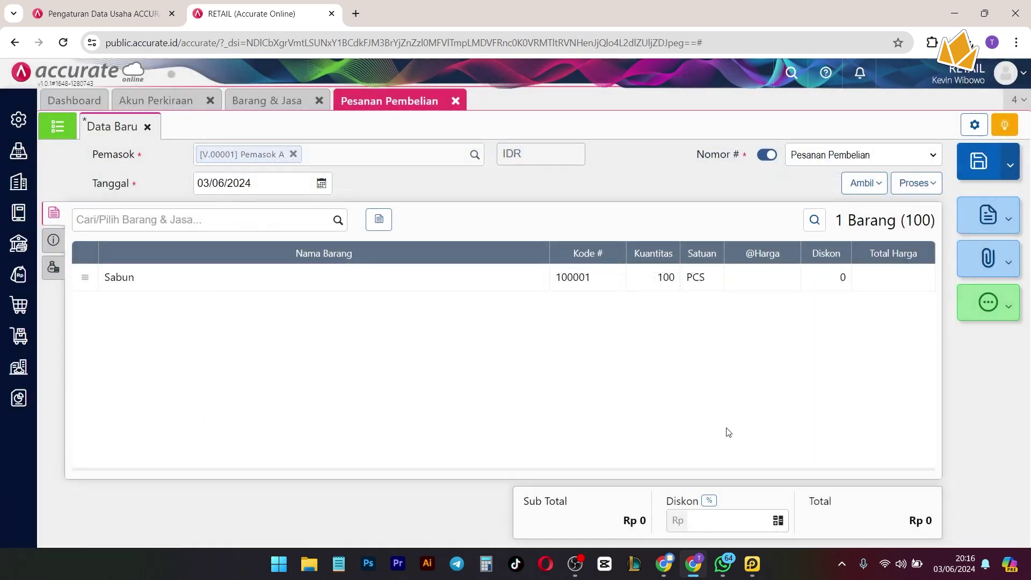
- Set the Sabun line's unit price to Rp 5.000 in the purchase order, checking its warehouse options and additional information
click(518, 276)
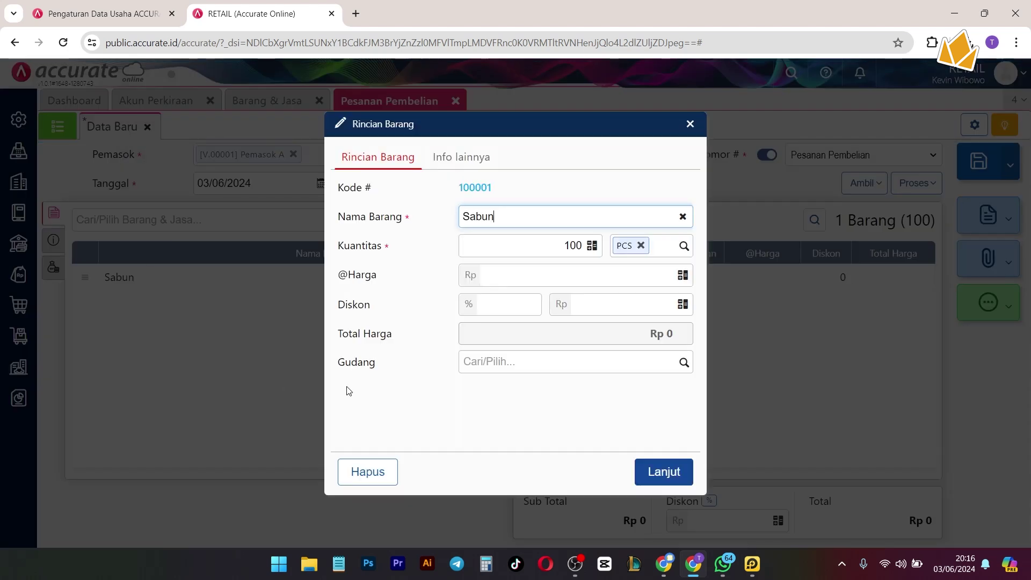
click(658, 284)
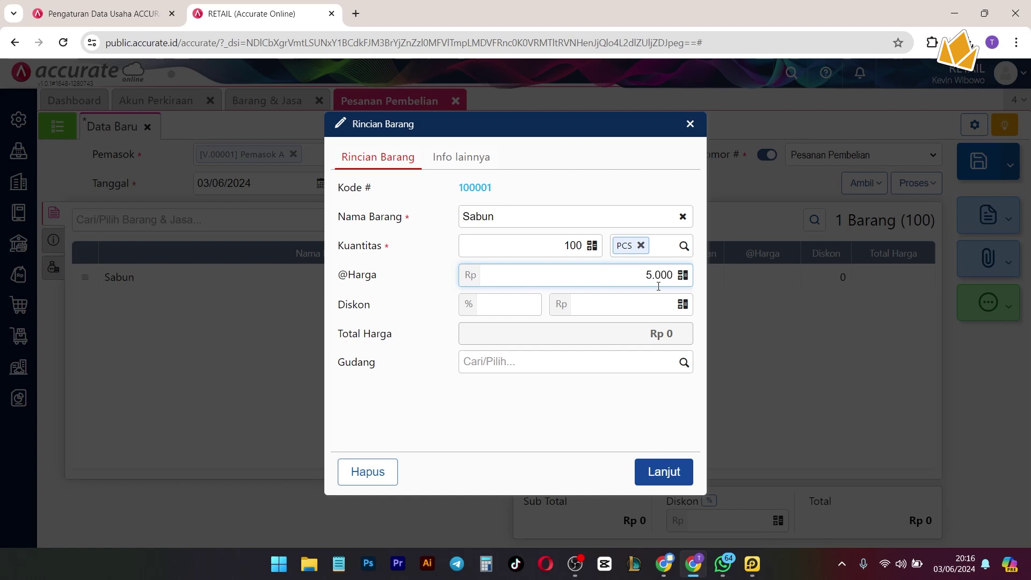
click(617, 398)
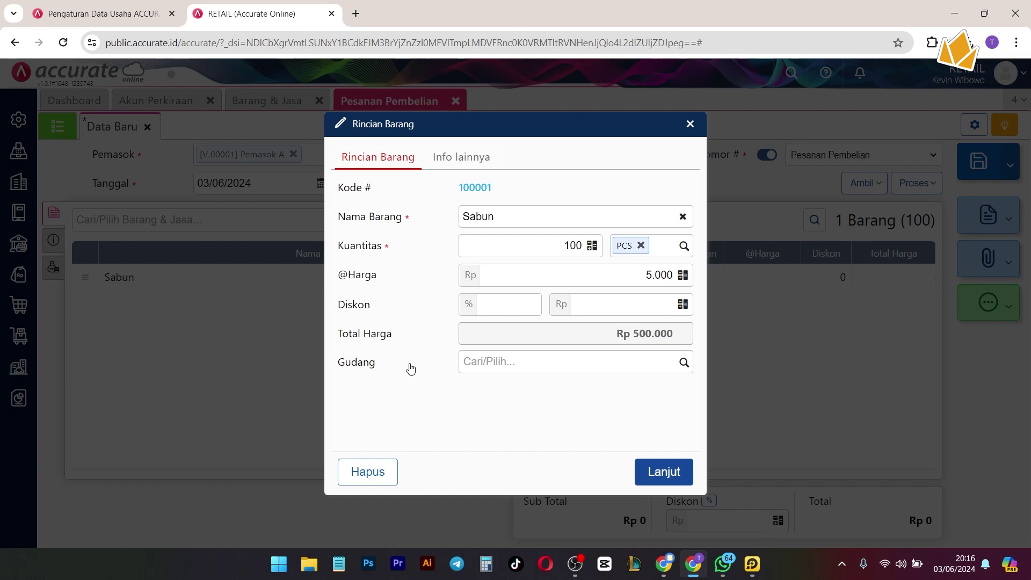
double_click(371, 364)
click(667, 369)
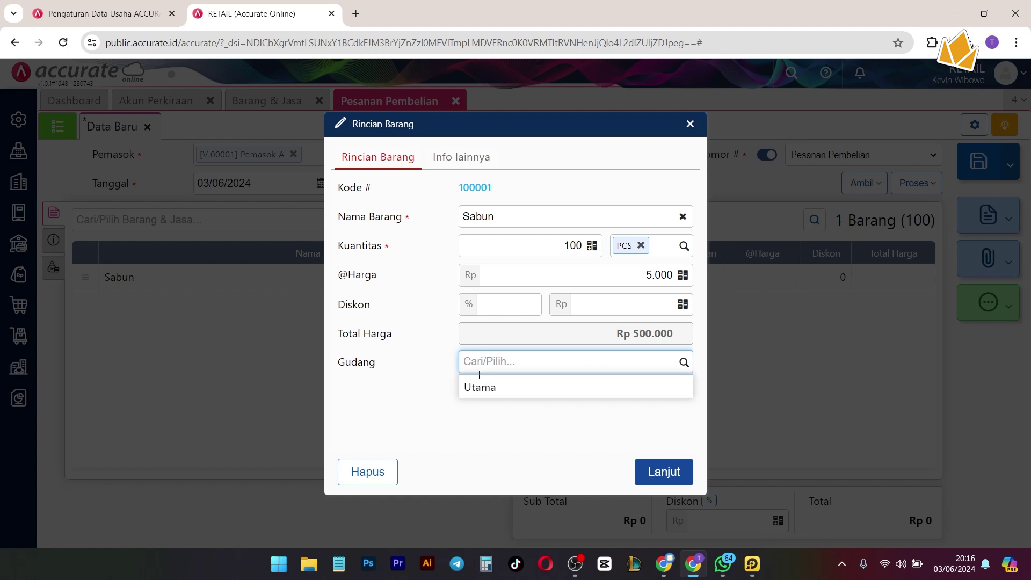
click(457, 158)
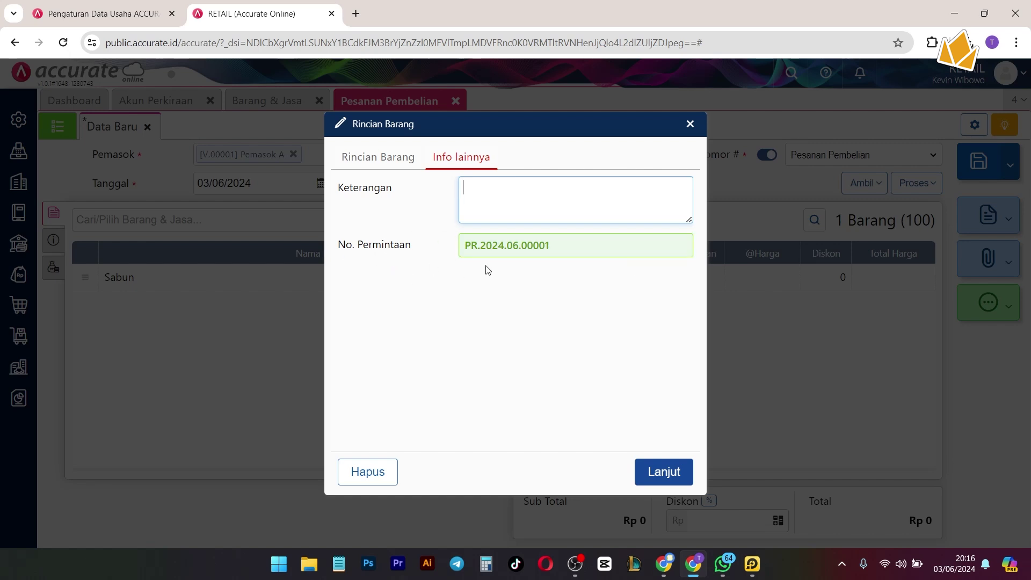
click(395, 158)
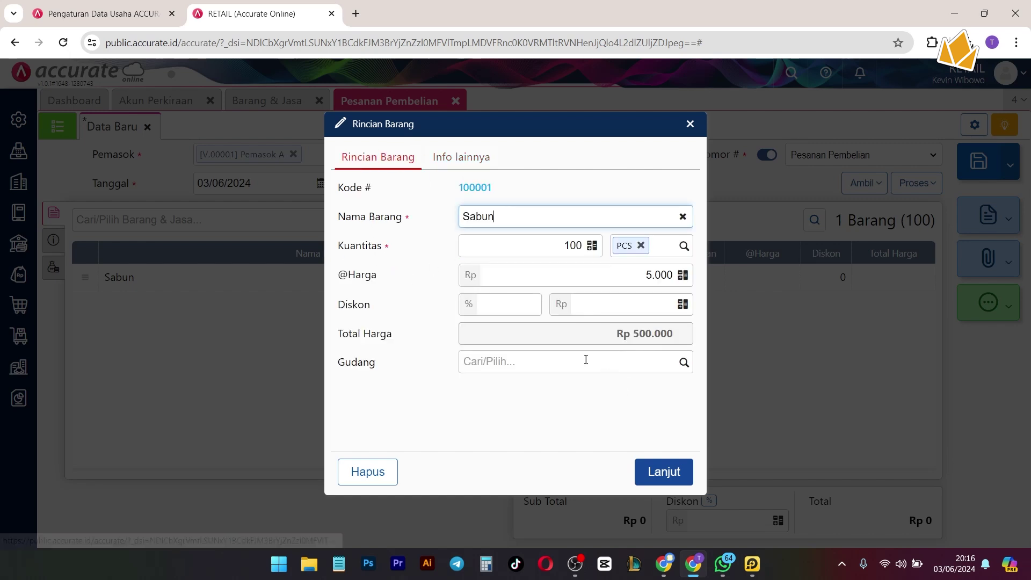
click(649, 476)
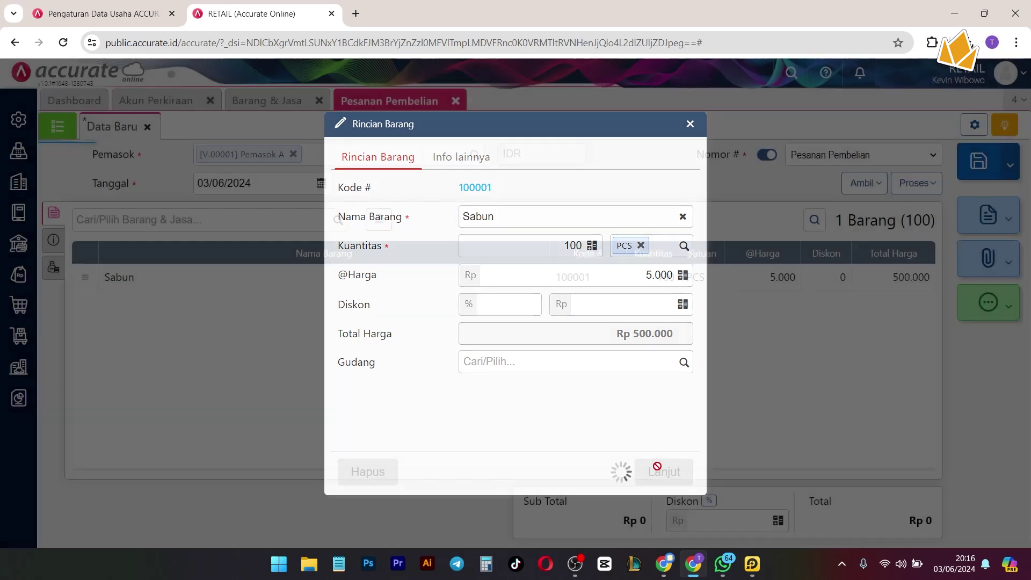
- Set the purchase order's Syarat Pembayaran to net 30 and fill Alamat Kirim with the first saved address
click(56, 246)
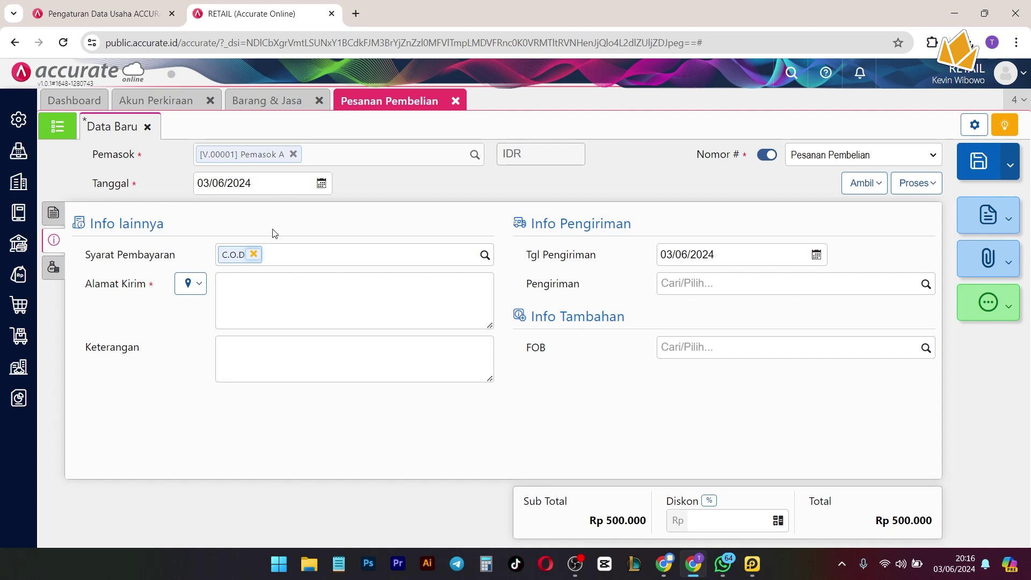
click(484, 255)
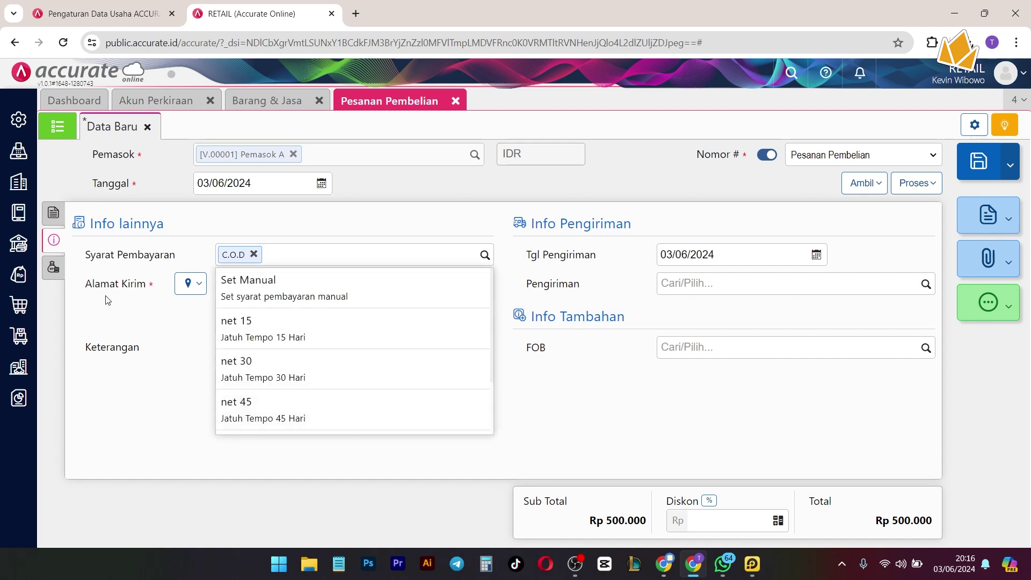
click(311, 374)
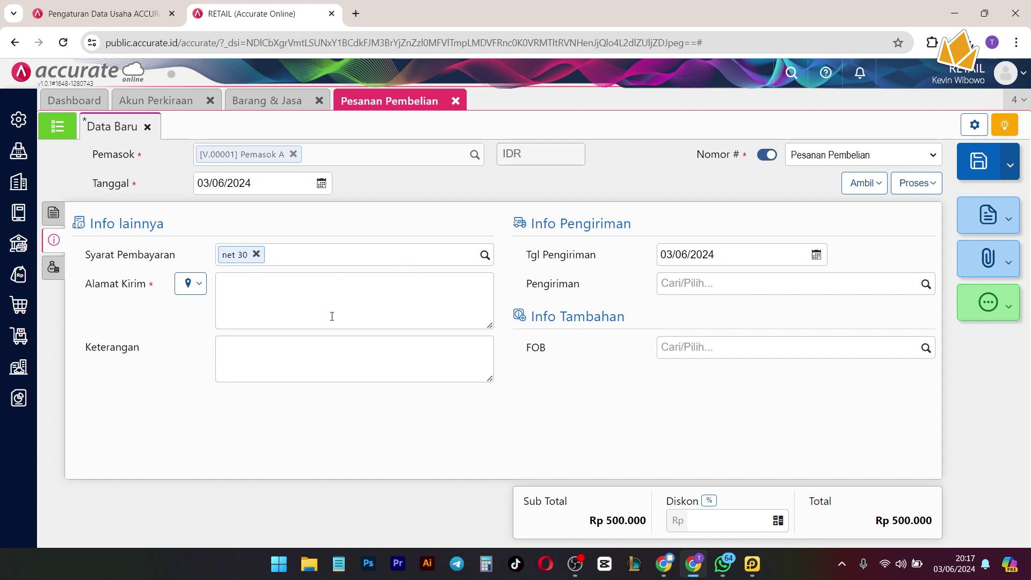
click(205, 293)
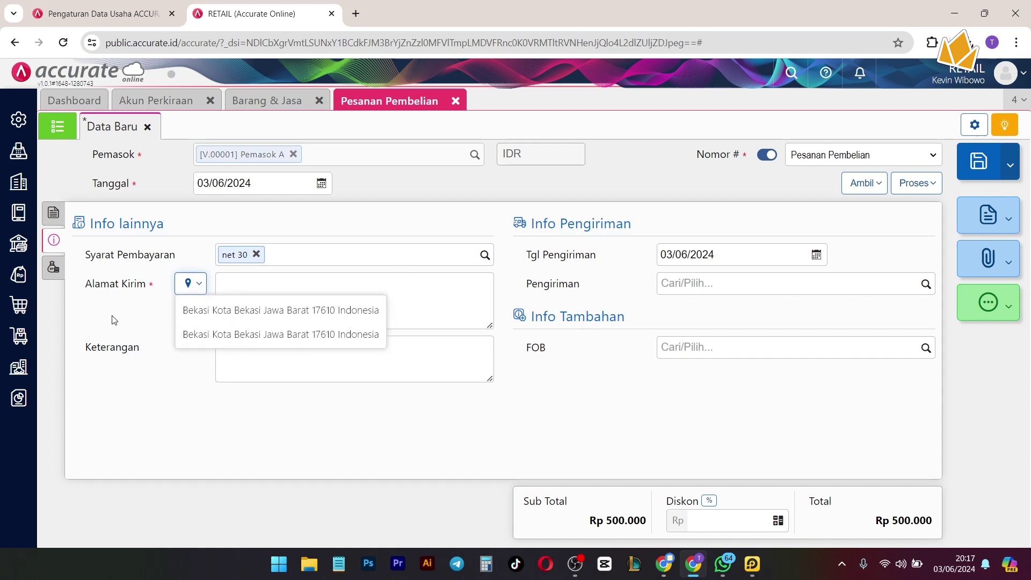
click(243, 316)
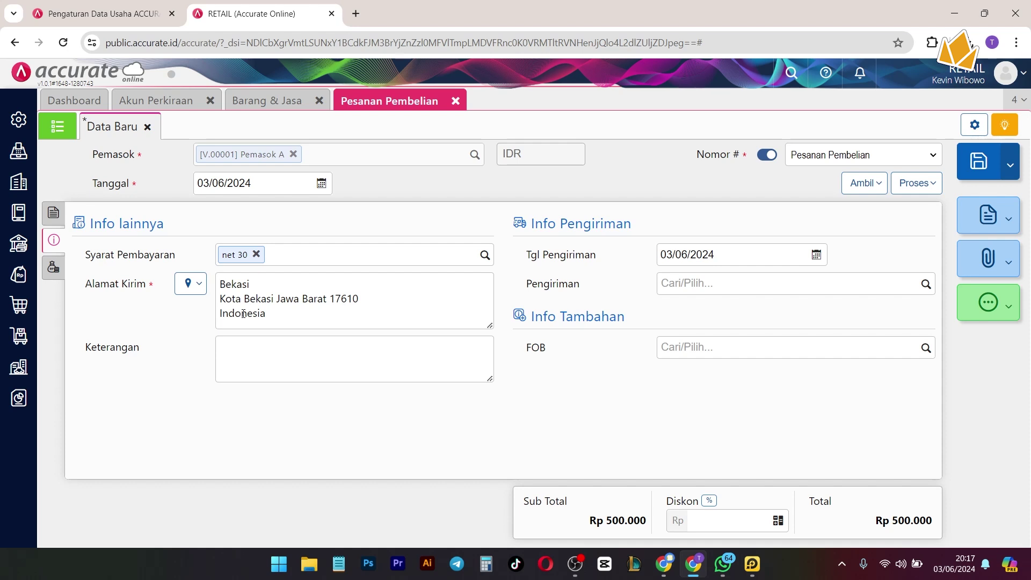
- Return to the purchase order's item details and save the order
click(45, 268)
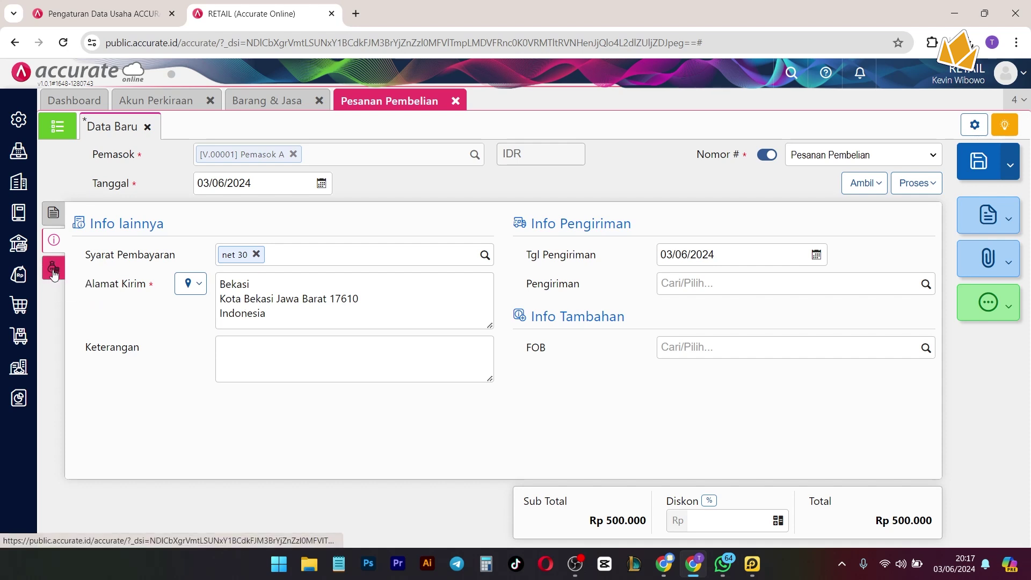
click(52, 217)
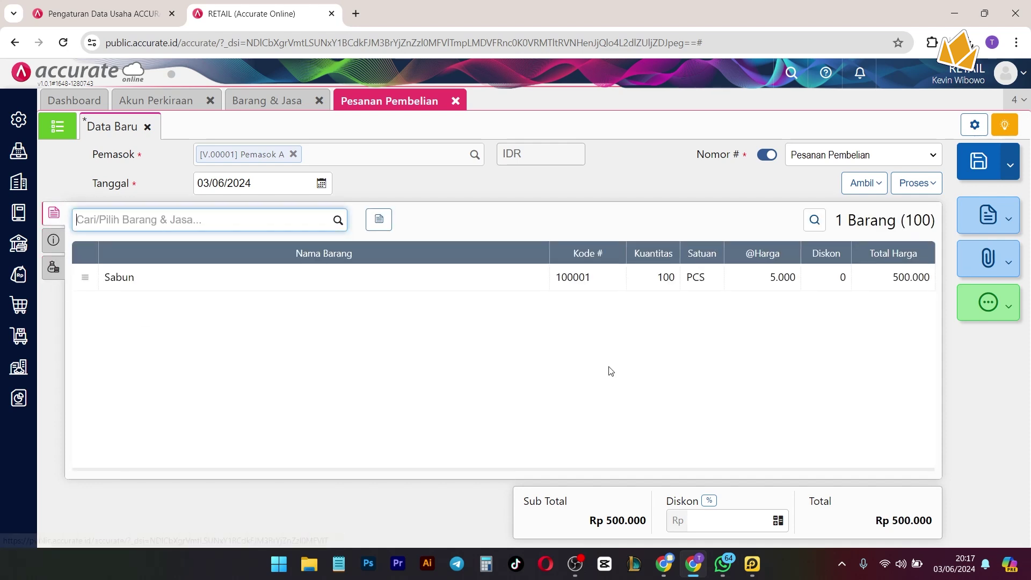
click(980, 159)
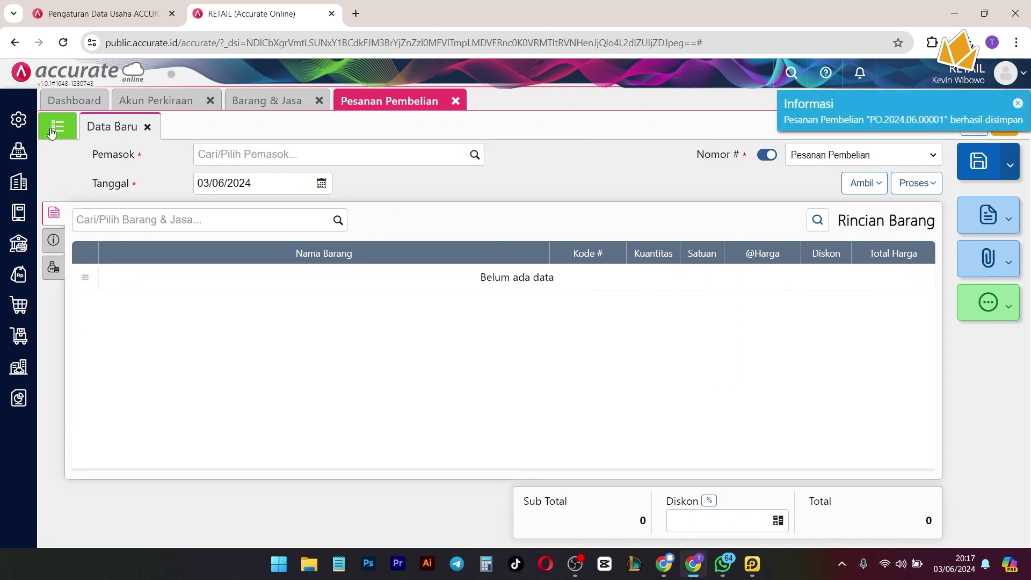
- Reopen the saved purchase order, examine its print preview and additional actions, and close Pesanan Pembelian
click(52, 129)
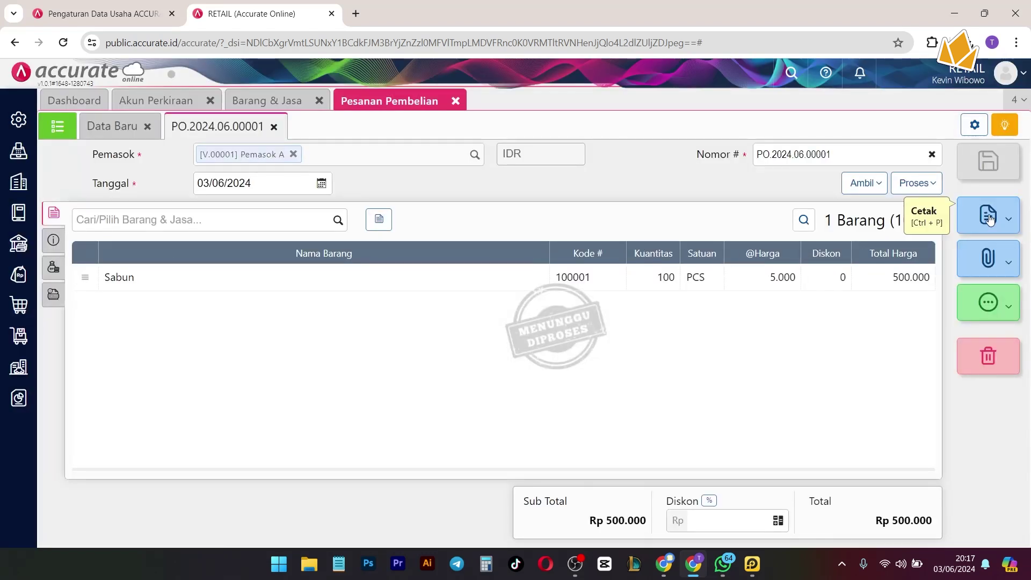
click(990, 218)
click(882, 250)
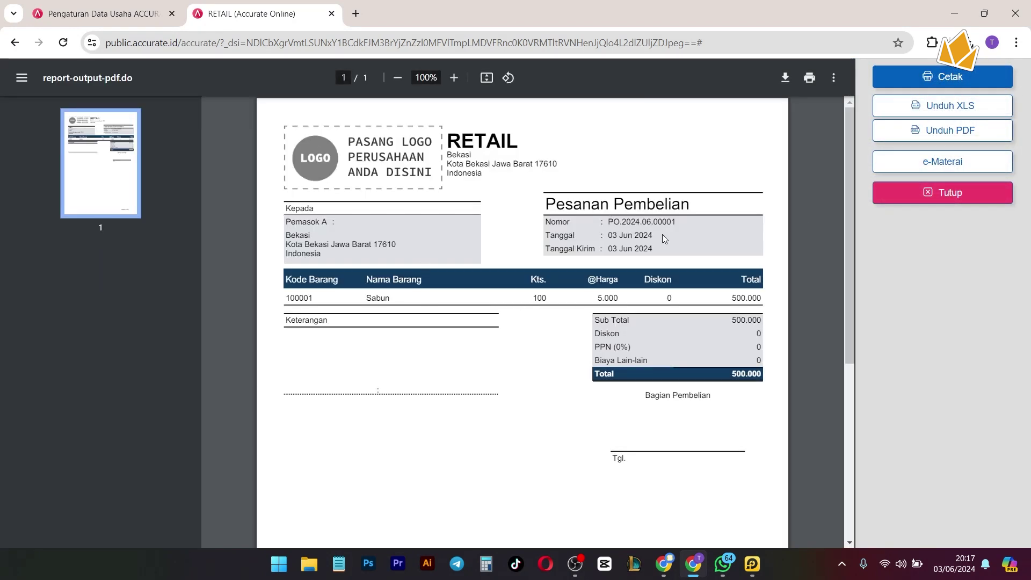
click(957, 198)
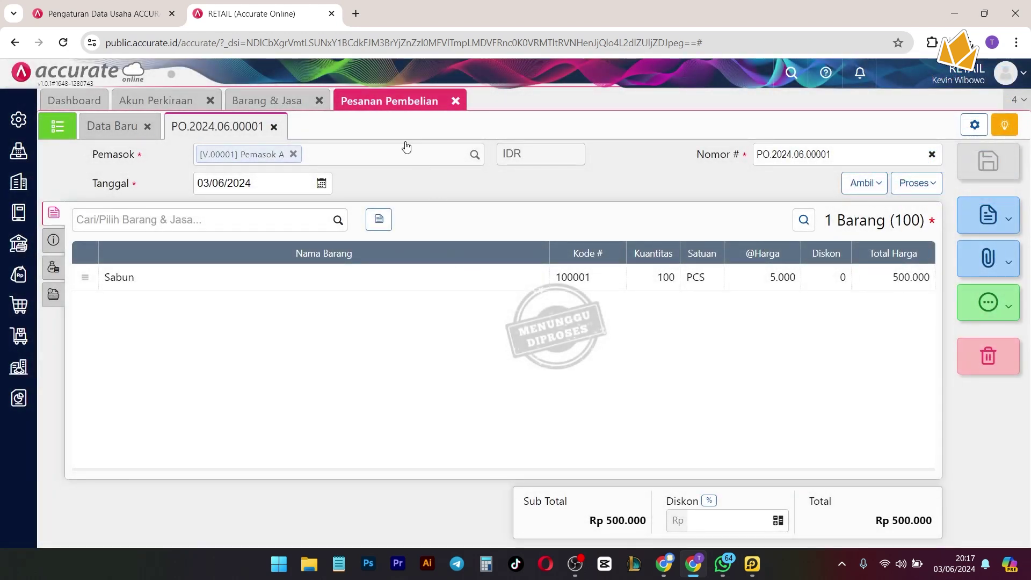
click(985, 304)
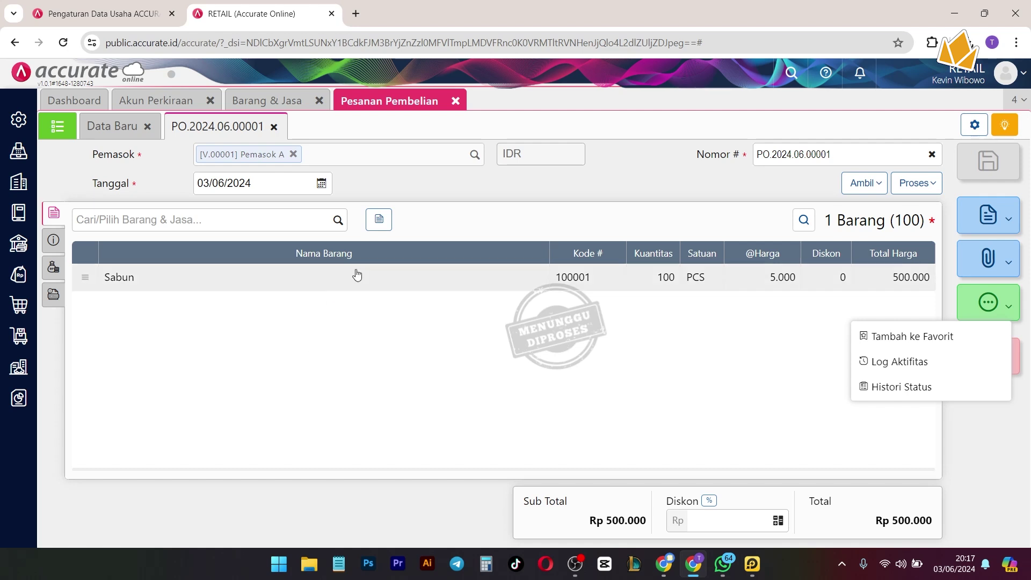
click(455, 101)
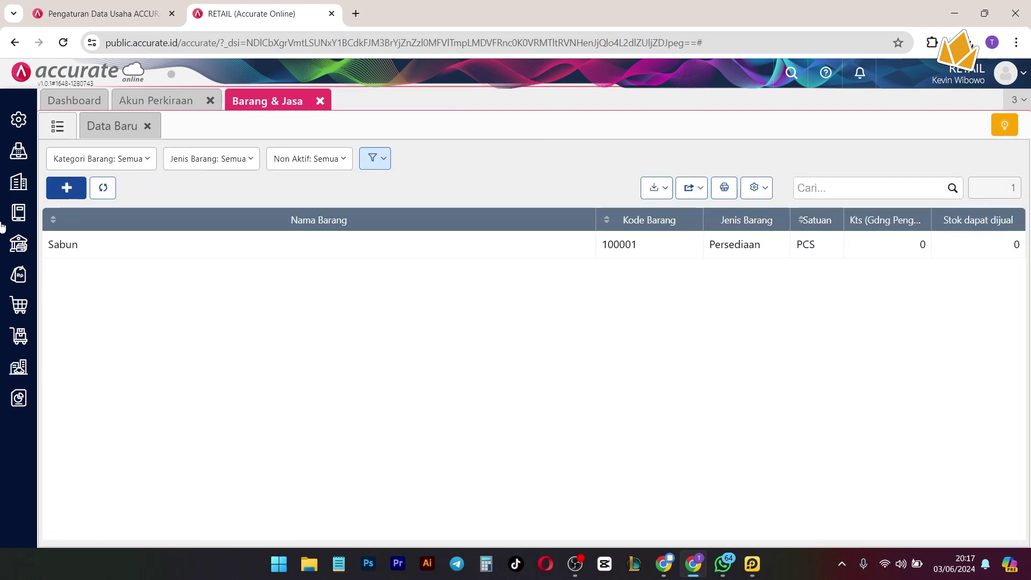
- Start a new Penerimaan Barang form with Pemasok A as the supplier in Terima dari
click(18, 305)
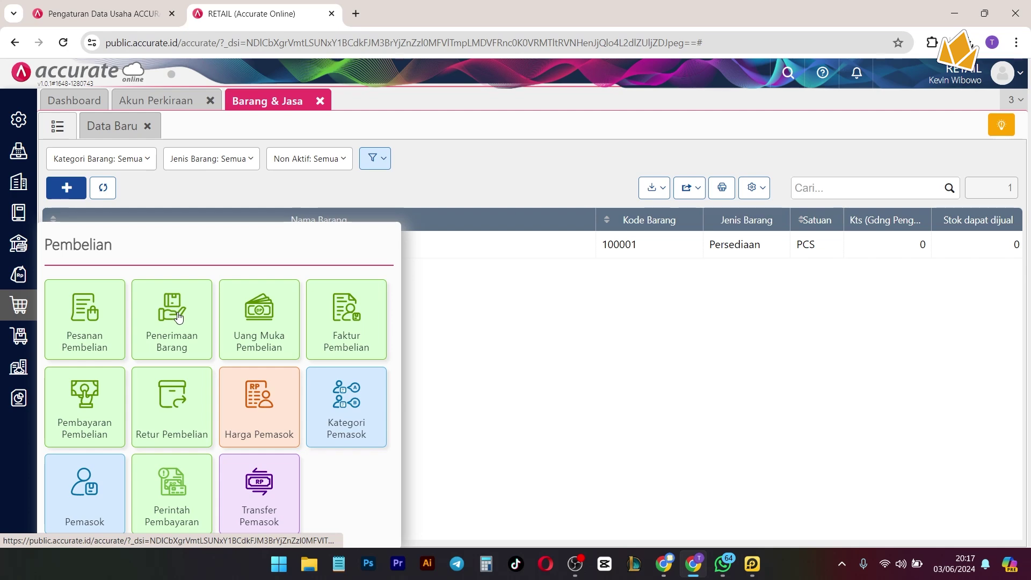
click(178, 313)
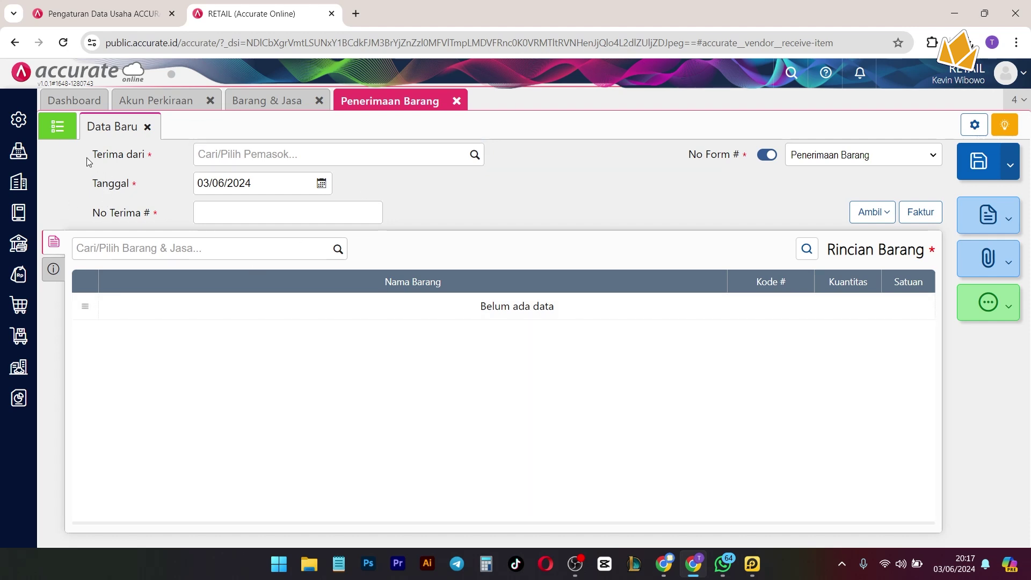
drag(86, 158, 126, 156)
click(475, 155)
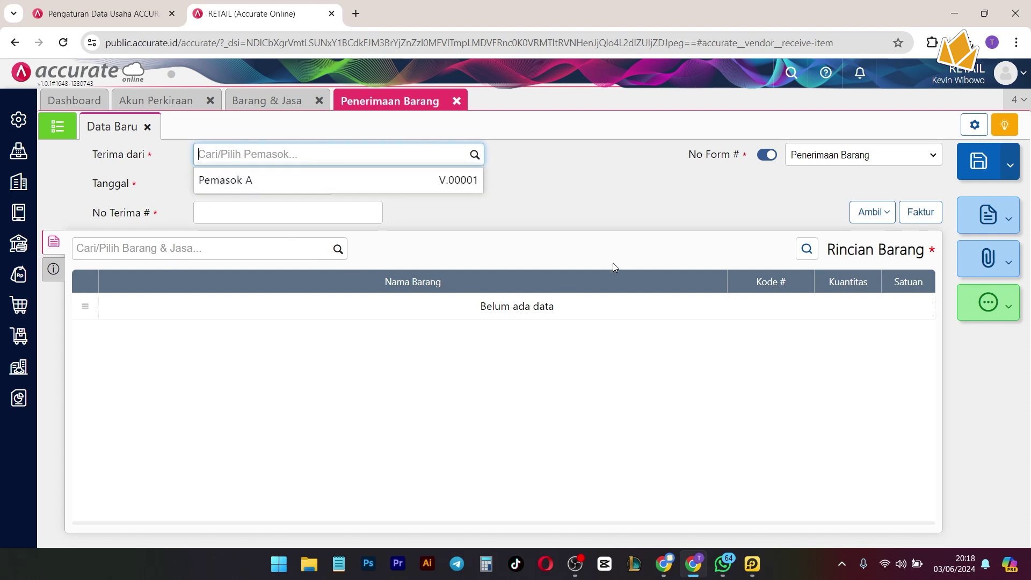
click(349, 188)
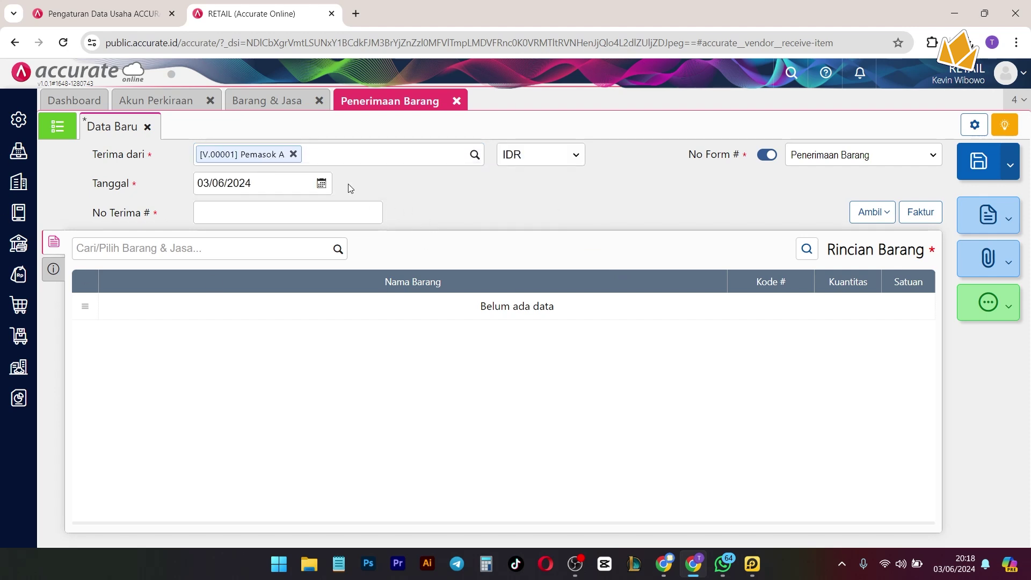
click(243, 221)
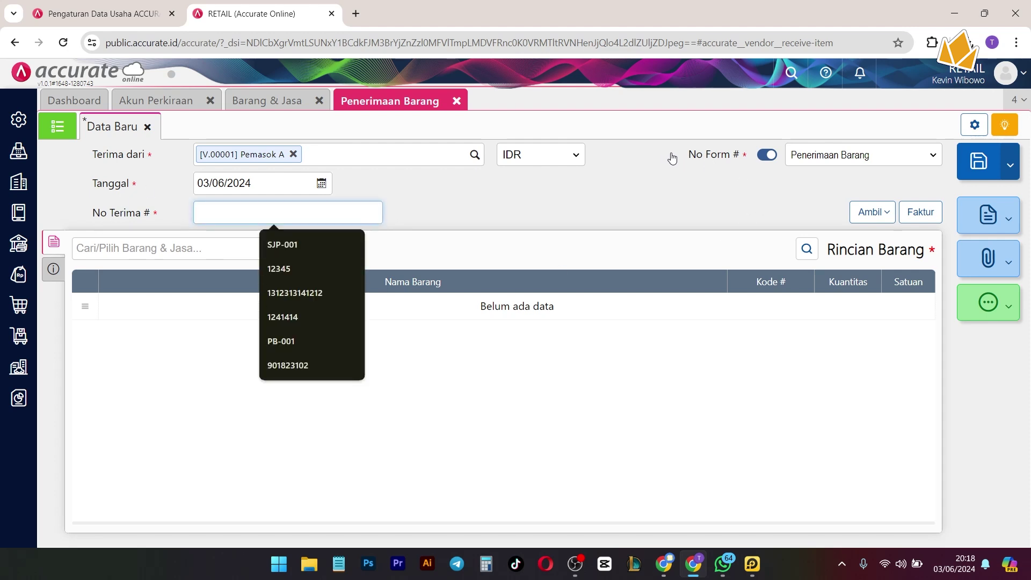
drag(689, 155, 716, 159)
drag(86, 212, 155, 218)
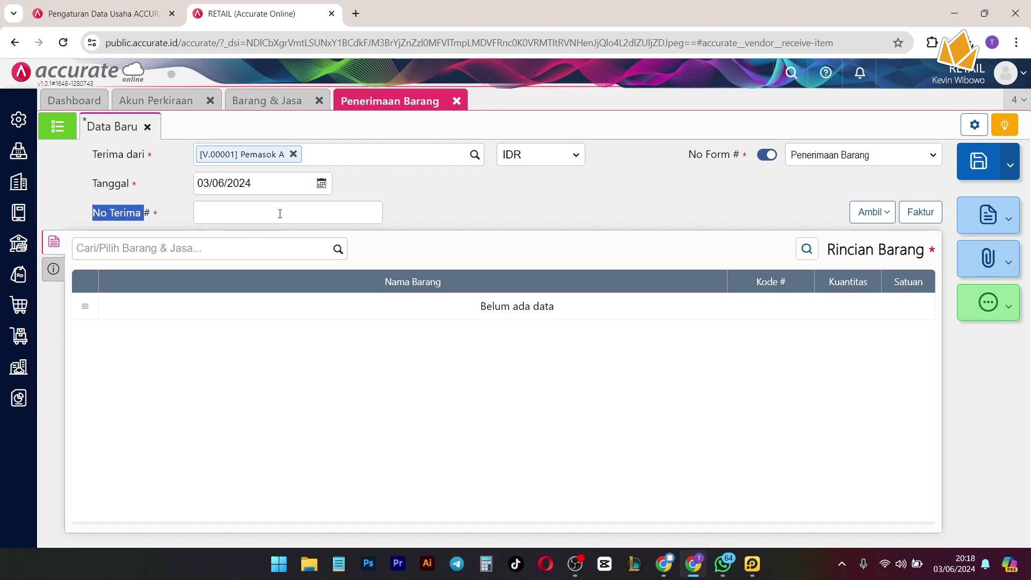
click(381, 206)
drag(687, 154, 725, 161)
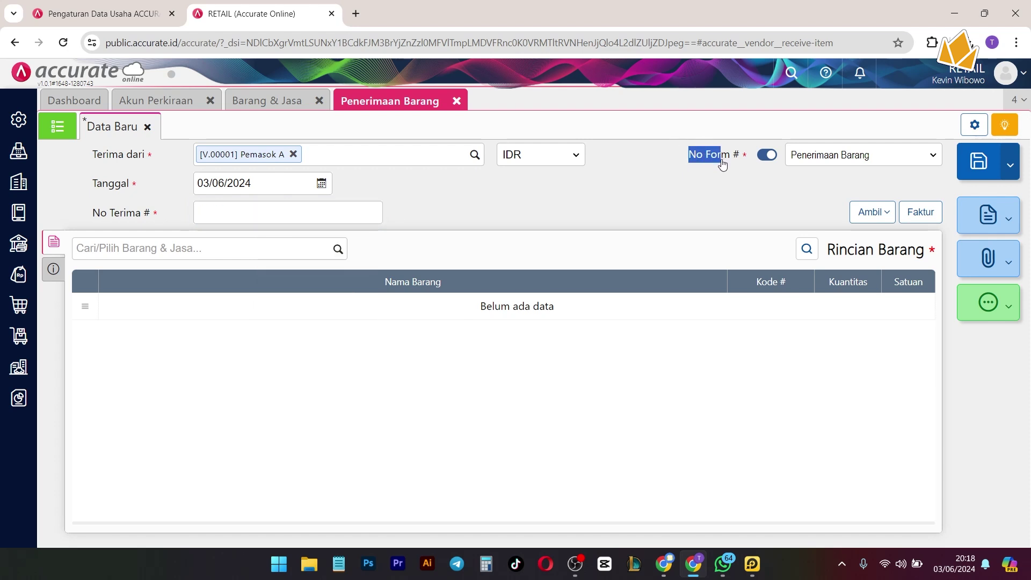
click(281, 210)
click(490, 215)
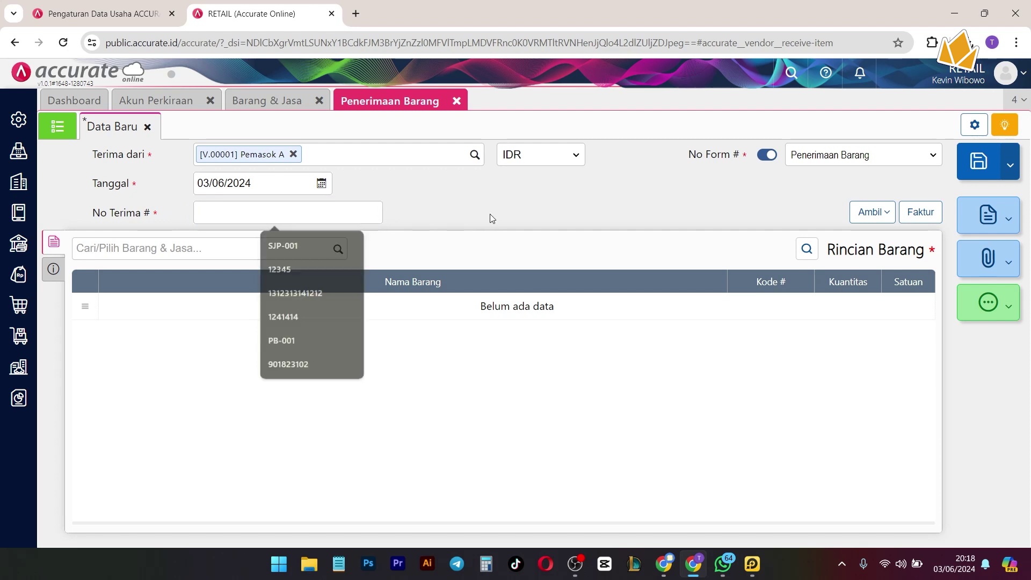
click(265, 220)
text(123121324123)
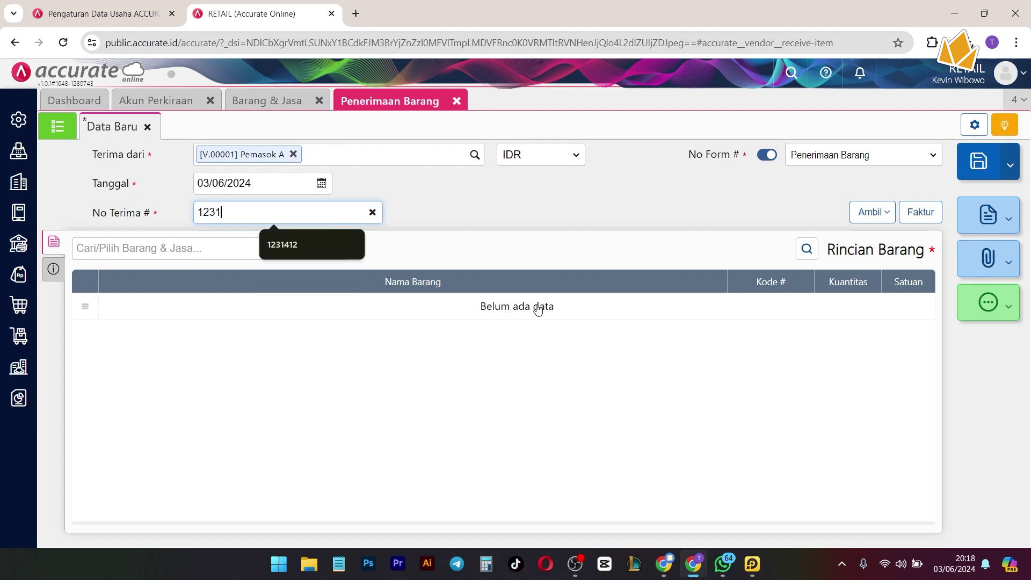
click(768, 161)
click(769, 161)
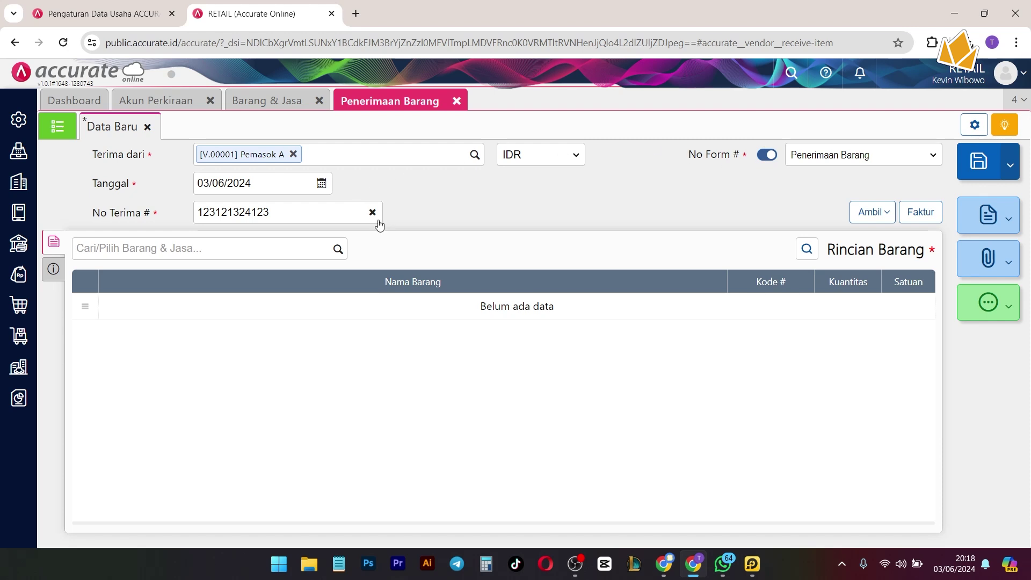
- Copy the Sabun line from Pemasok A's purchase order into the goods receipt and save the receipt
click(862, 222)
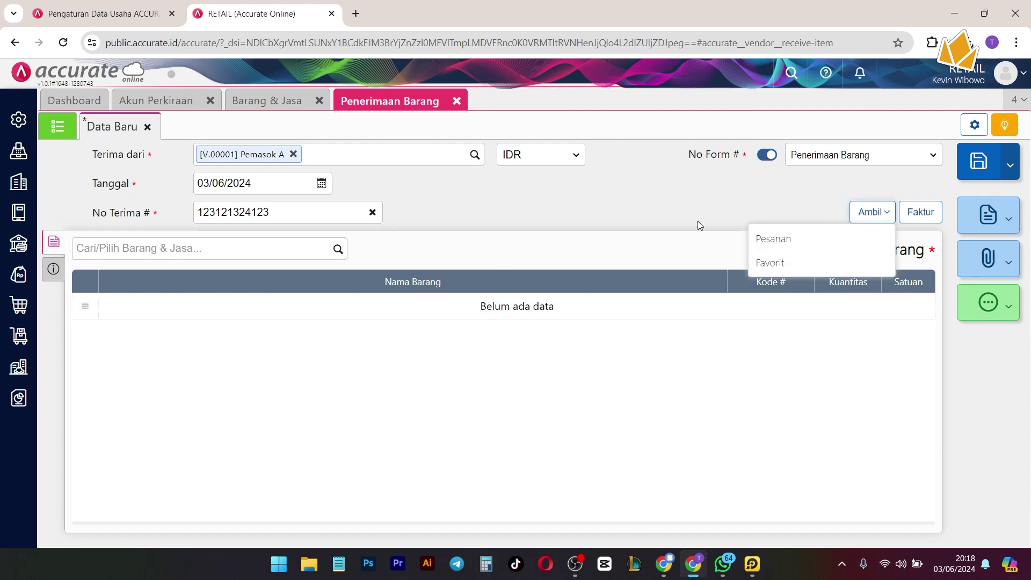
click(785, 252)
click(859, 218)
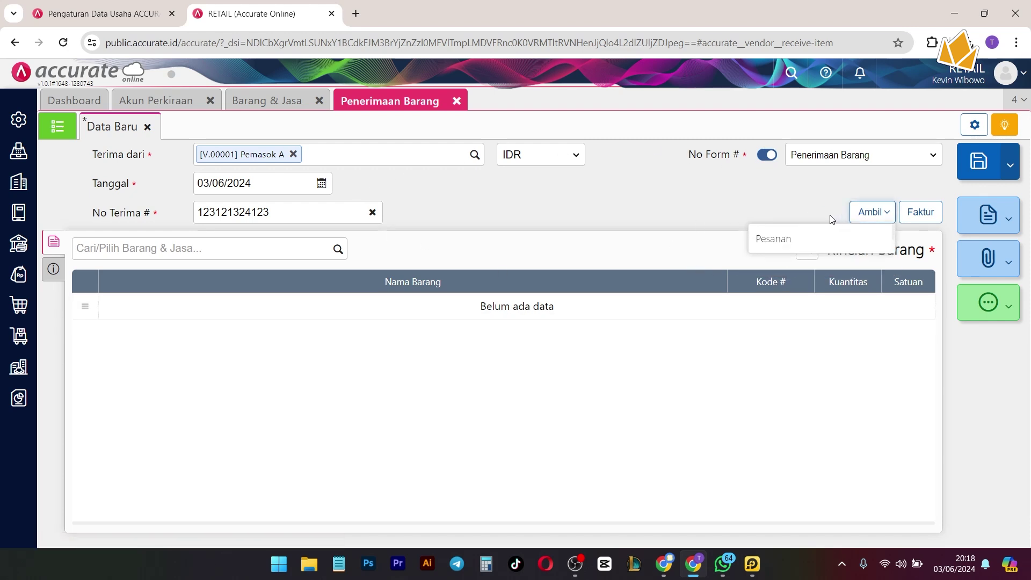
click(801, 231)
click(553, 195)
click(290, 223)
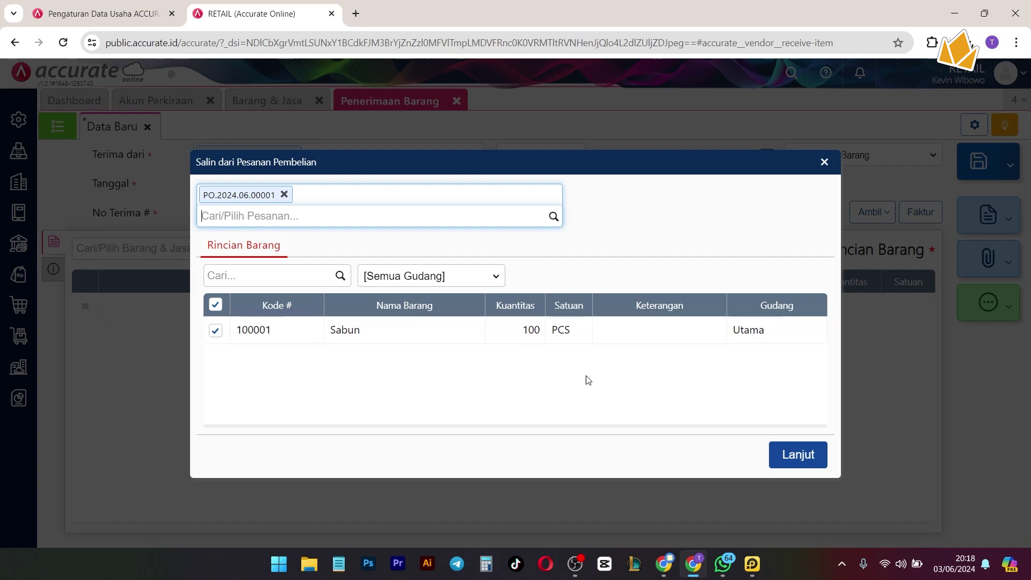
click(797, 456)
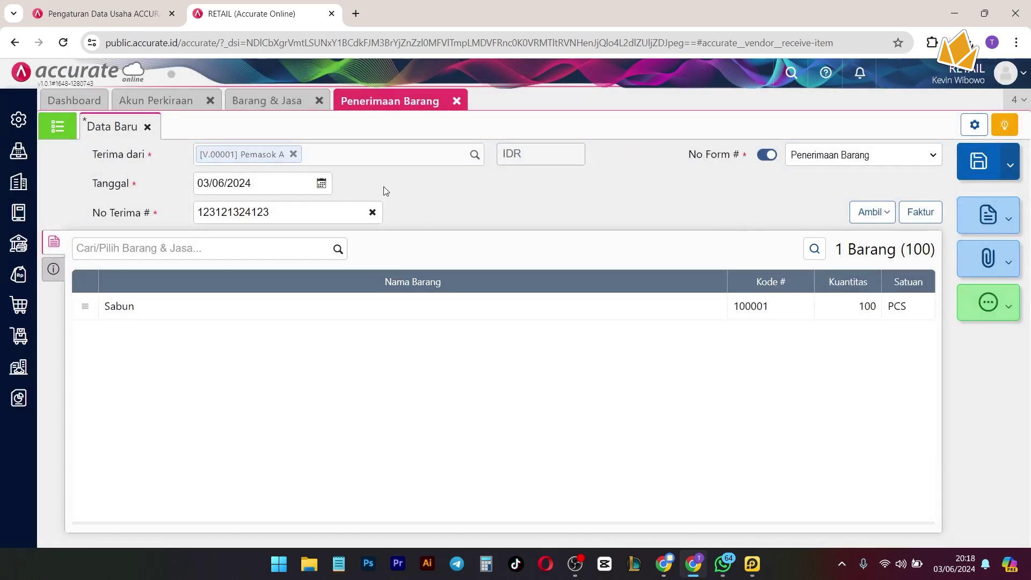
click(972, 168)
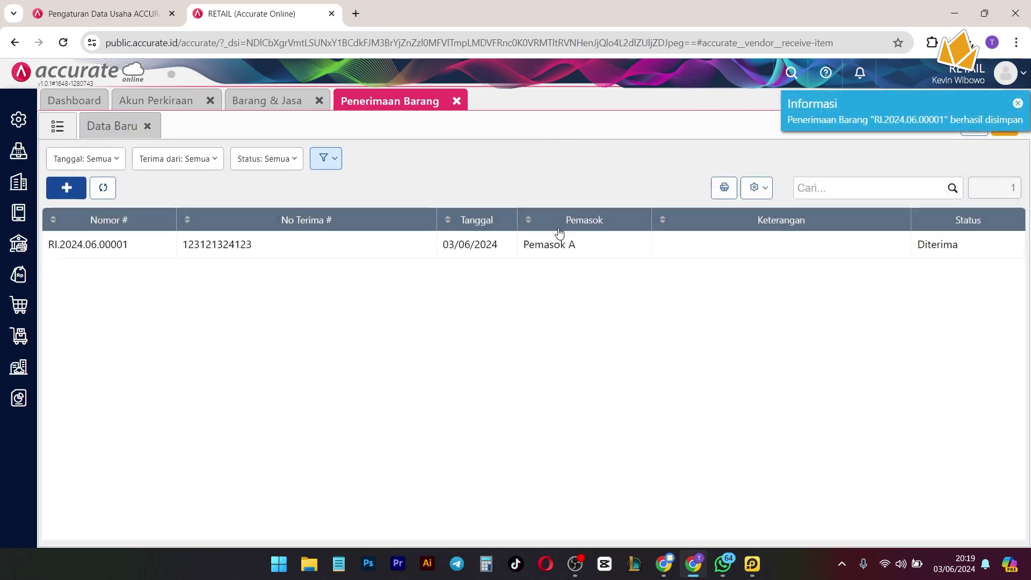
- Open the saved goods receipt and examine the debit and credit accounts in its Rincian Jurnal
click(518, 242)
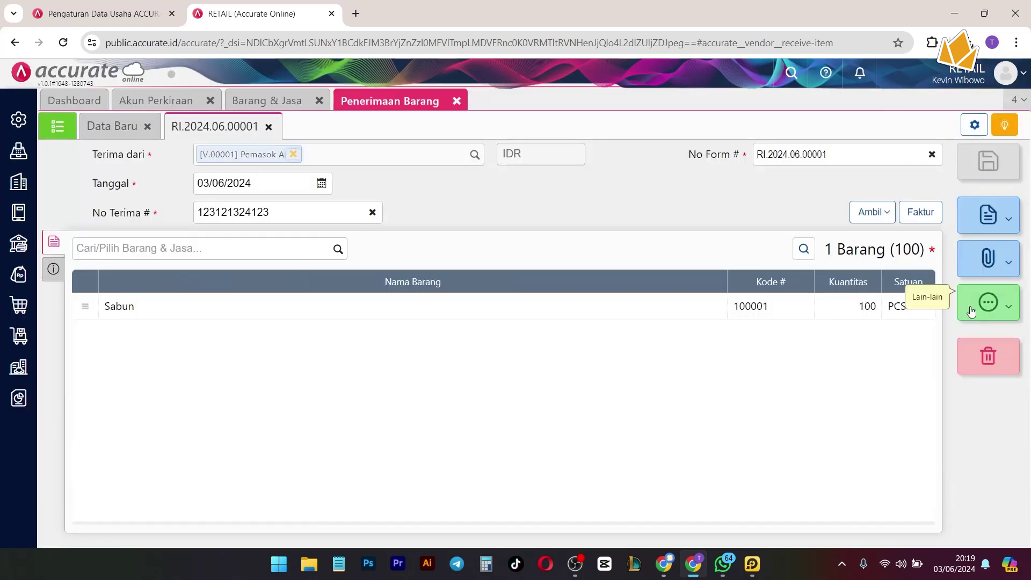
click(971, 311)
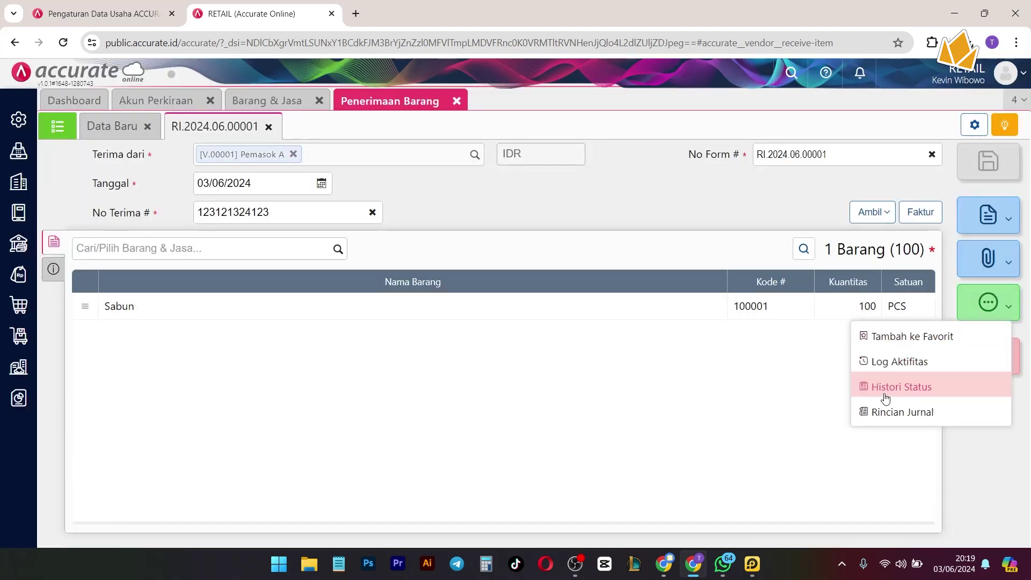
click(888, 410)
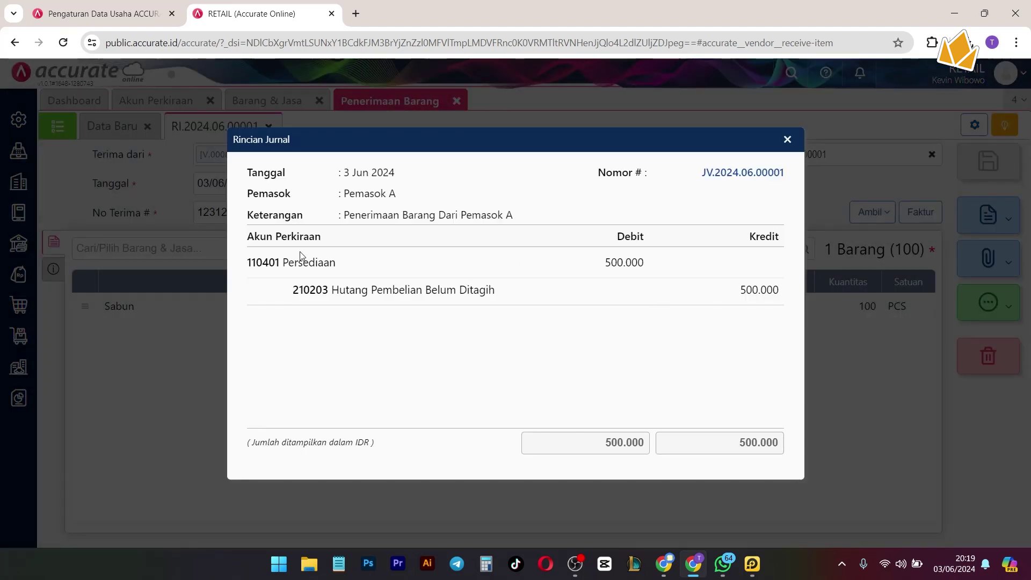
drag(279, 268, 405, 295)
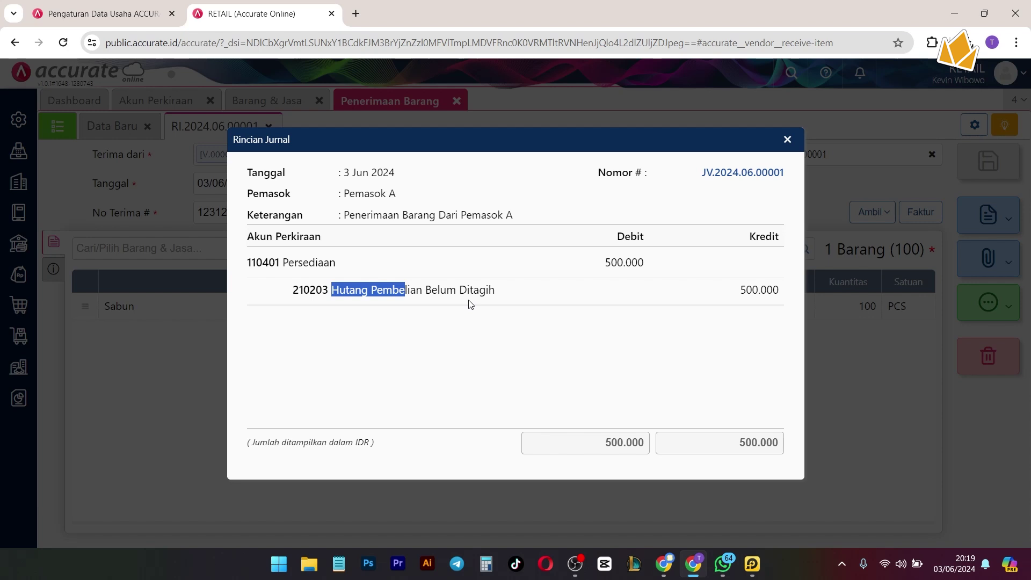
click(54, 166)
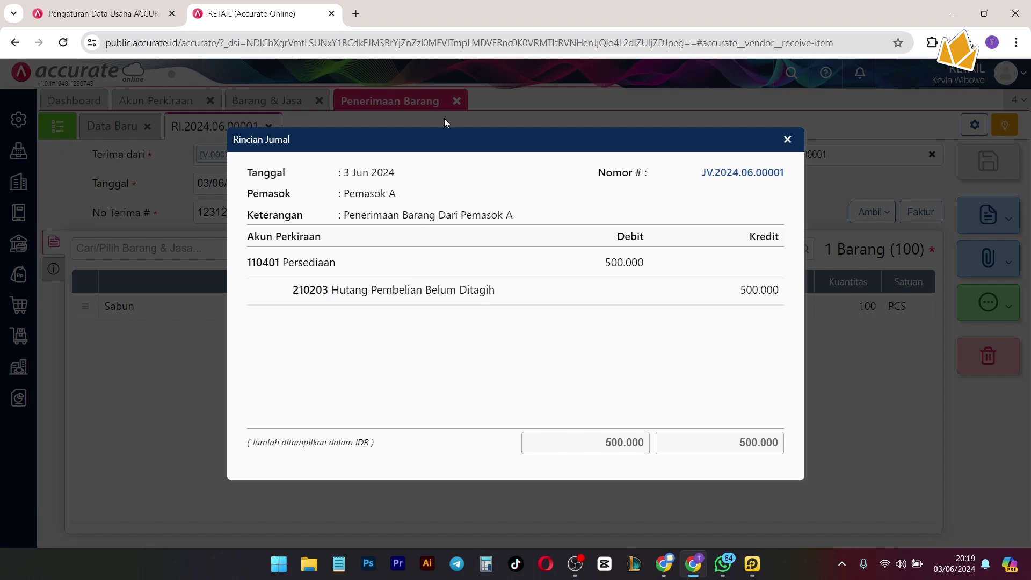
click(787, 138)
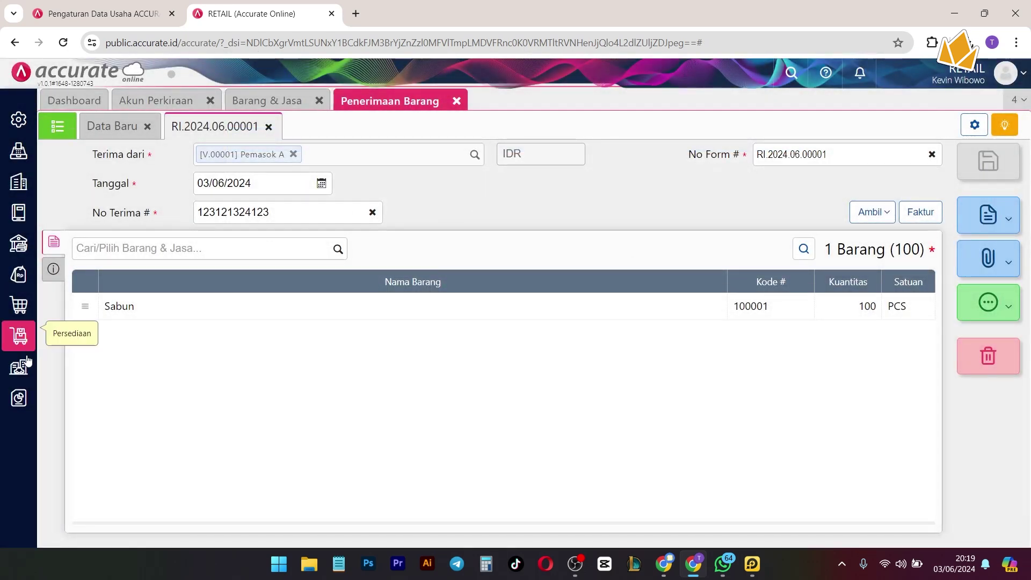
- Display the Neraca (Induk Skontro) report as of 03/06/2024 and examine the Bank BCA, Persediaan and Hutang Pembelian Belum Ditagih balances
mouse_move(47, 367)
click(102, 472)
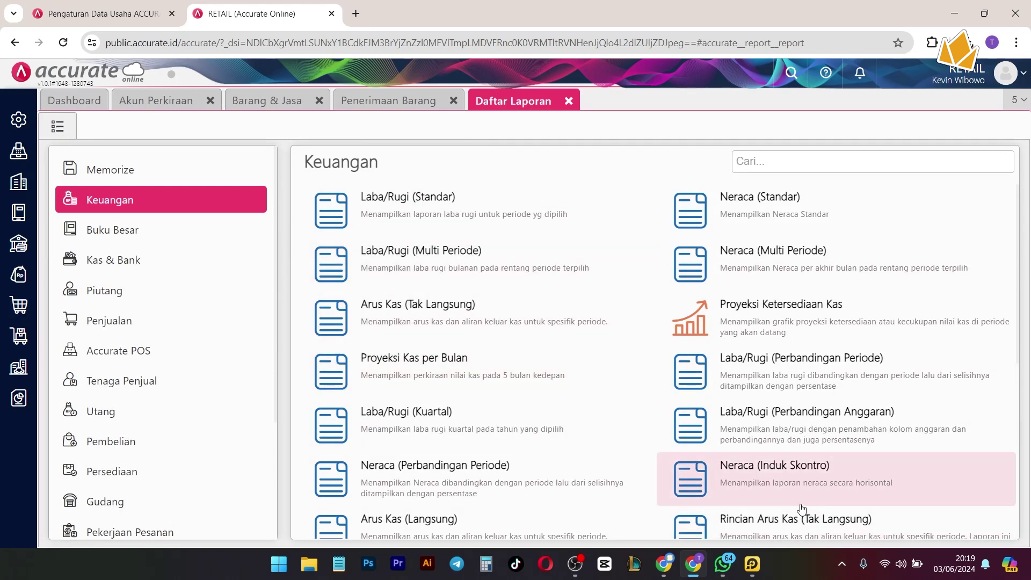
click(789, 491)
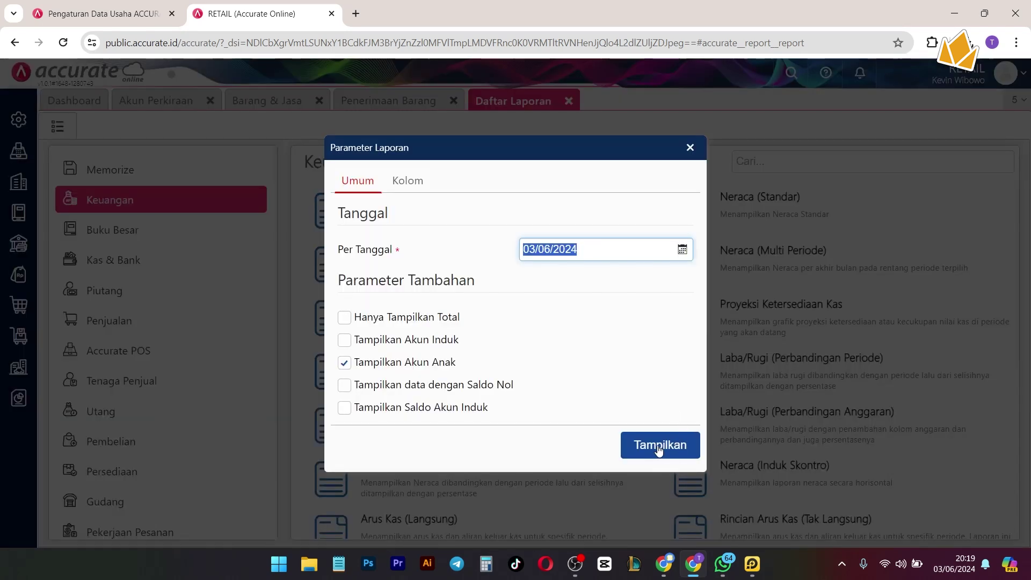
click(659, 446)
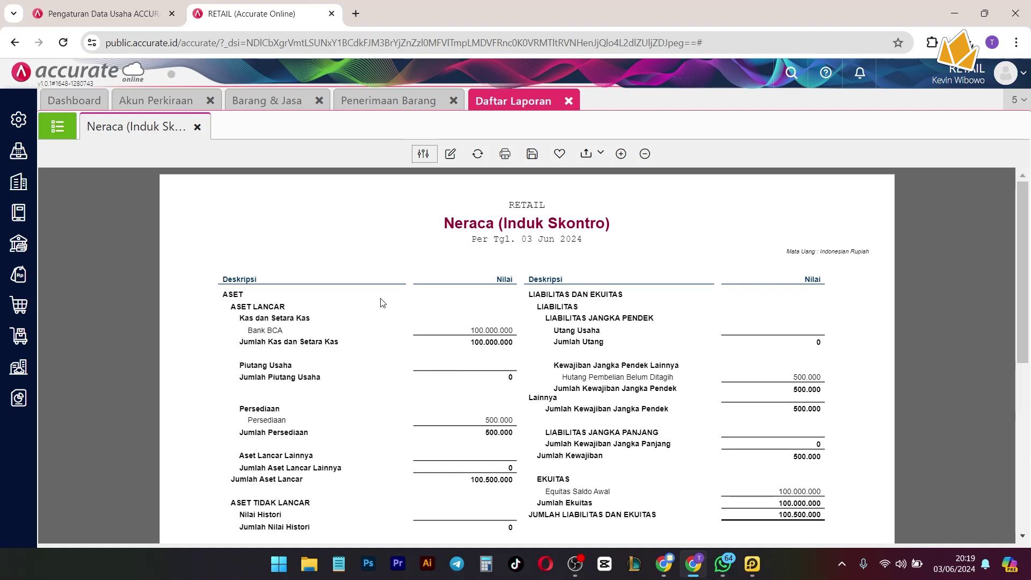
scroll(382, 303, down, 2)
drag(234, 243, 463, 256)
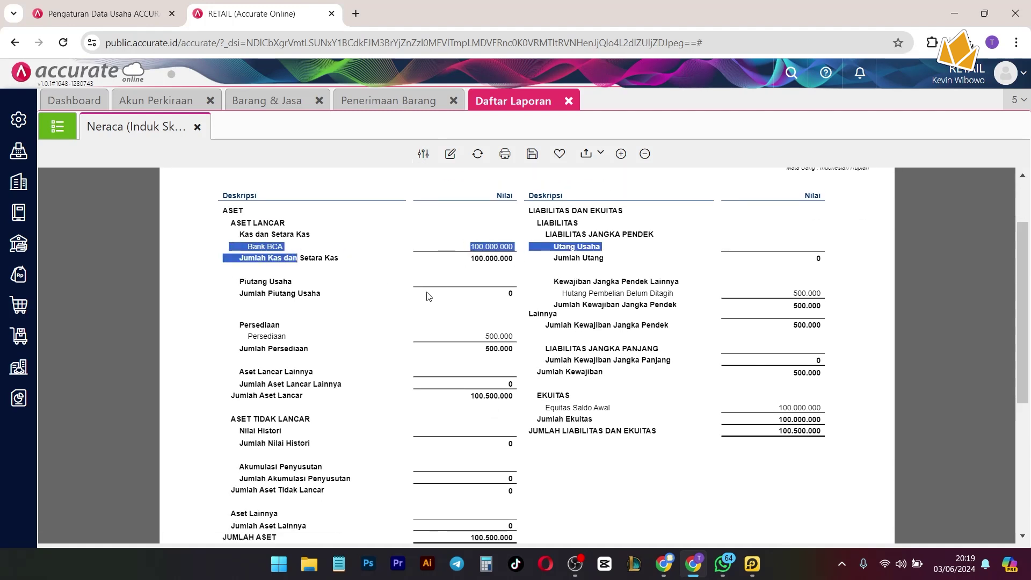
drag(220, 341, 300, 342)
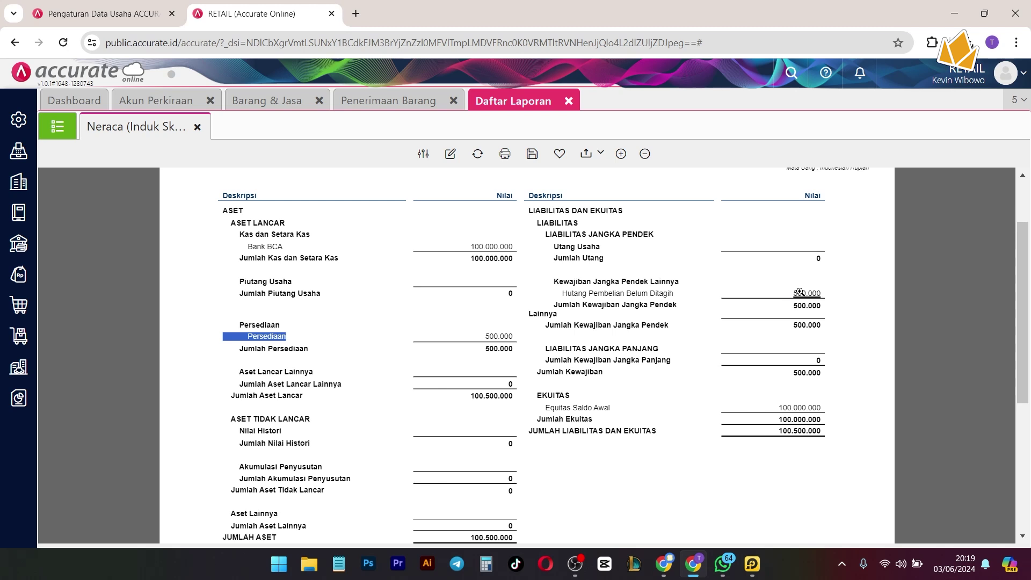
scroll(817, 344, up, 2)
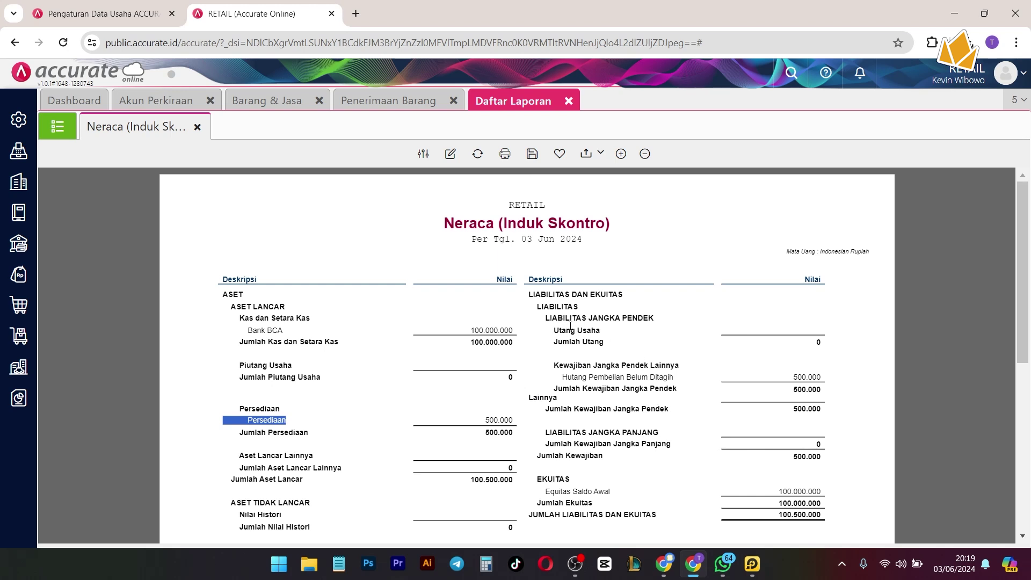
- Close Penerimaan Barang and start a new Faktur Pembelian with Pemasok A as the supplier
click(424, 102)
click(457, 101)
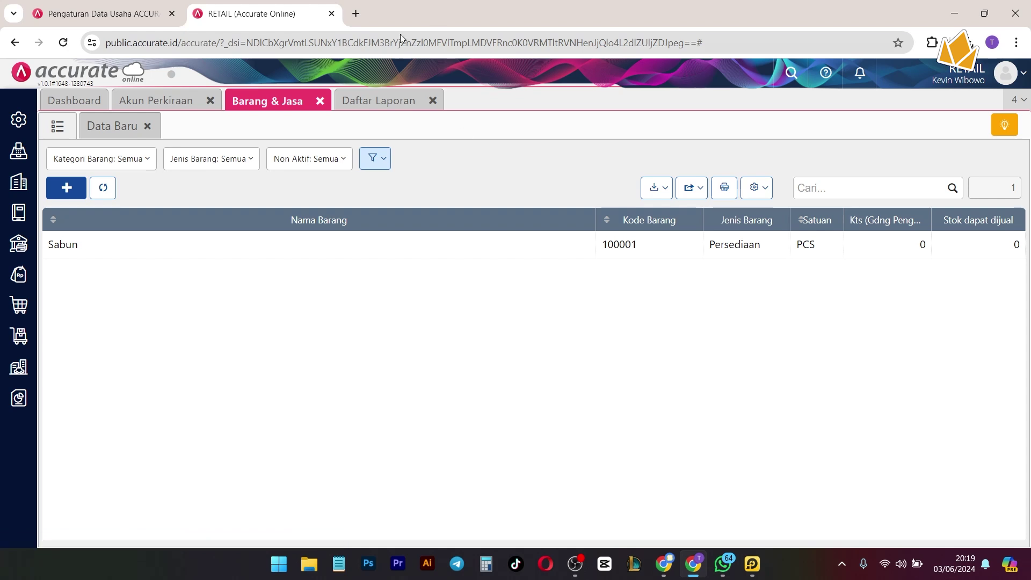
click(15, 304)
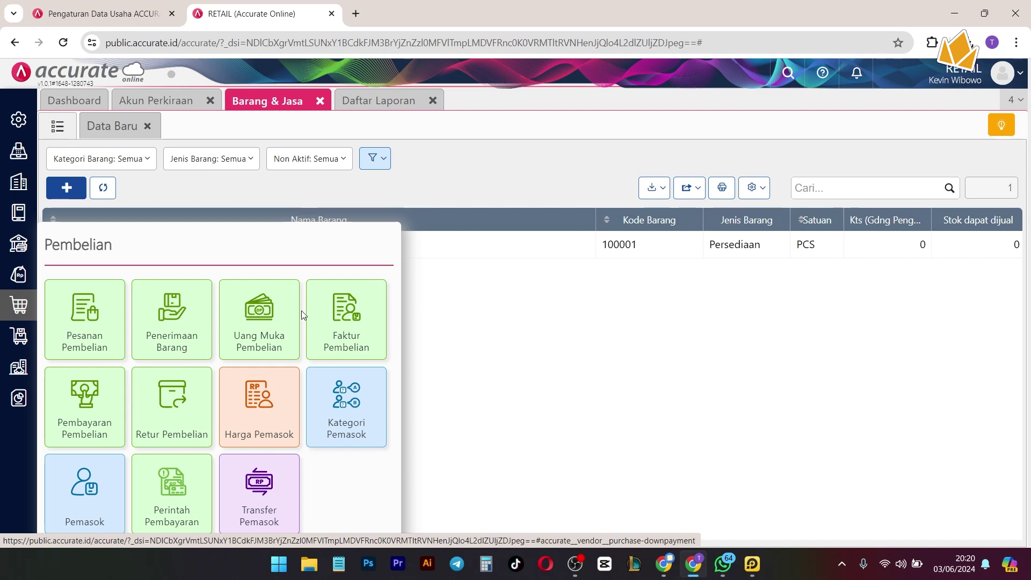
click(332, 322)
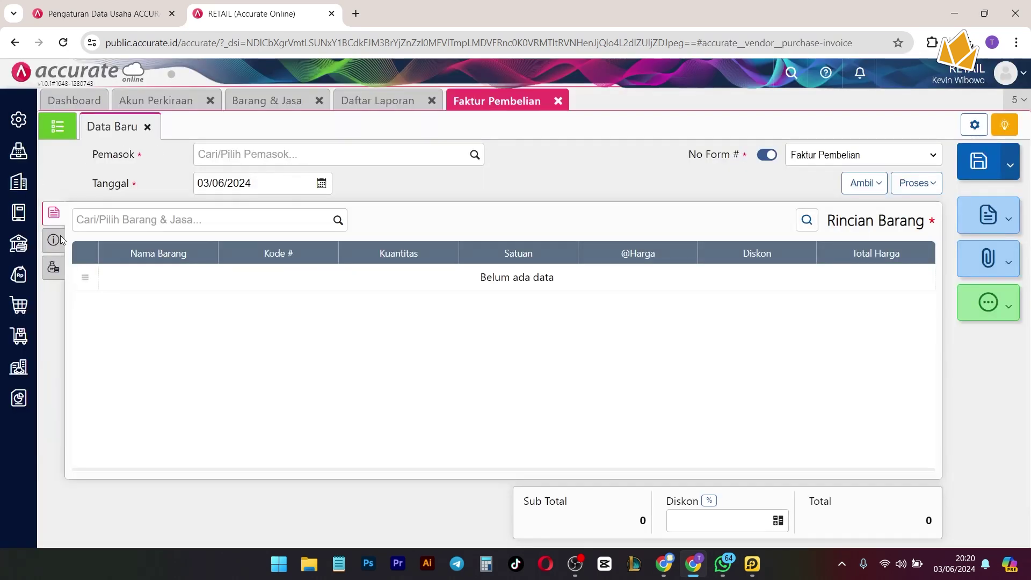
click(475, 154)
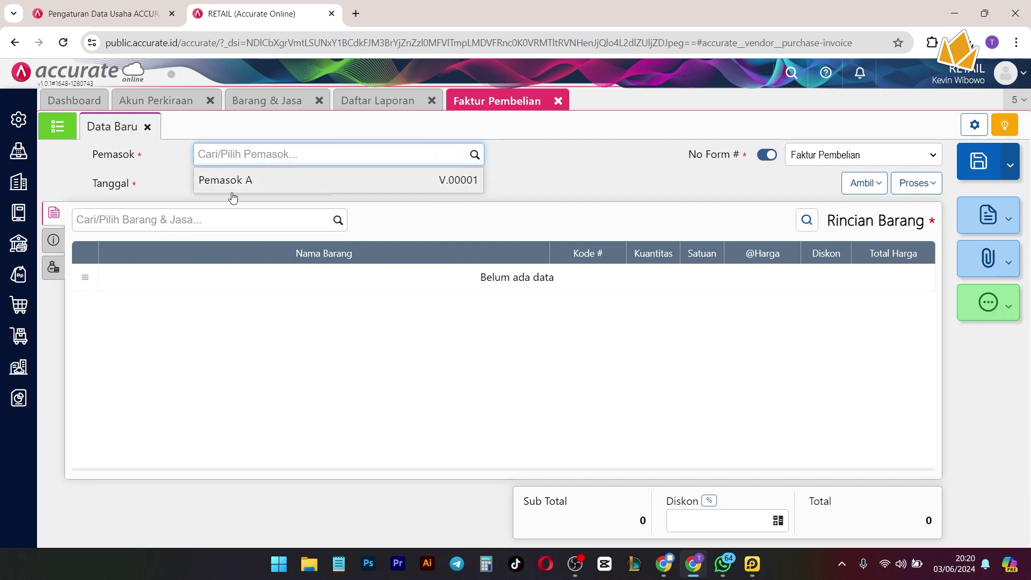
click(290, 185)
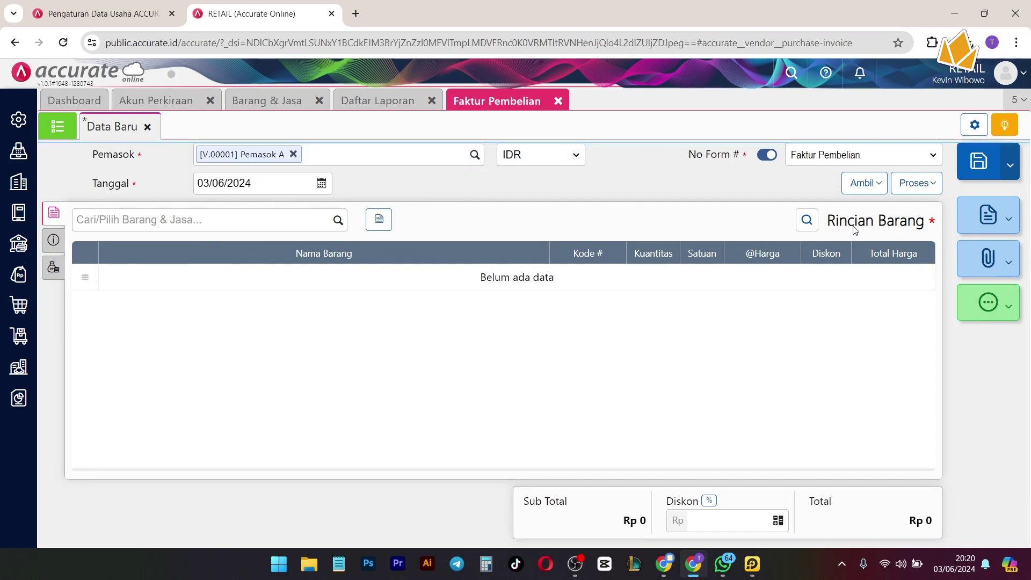
click(869, 184)
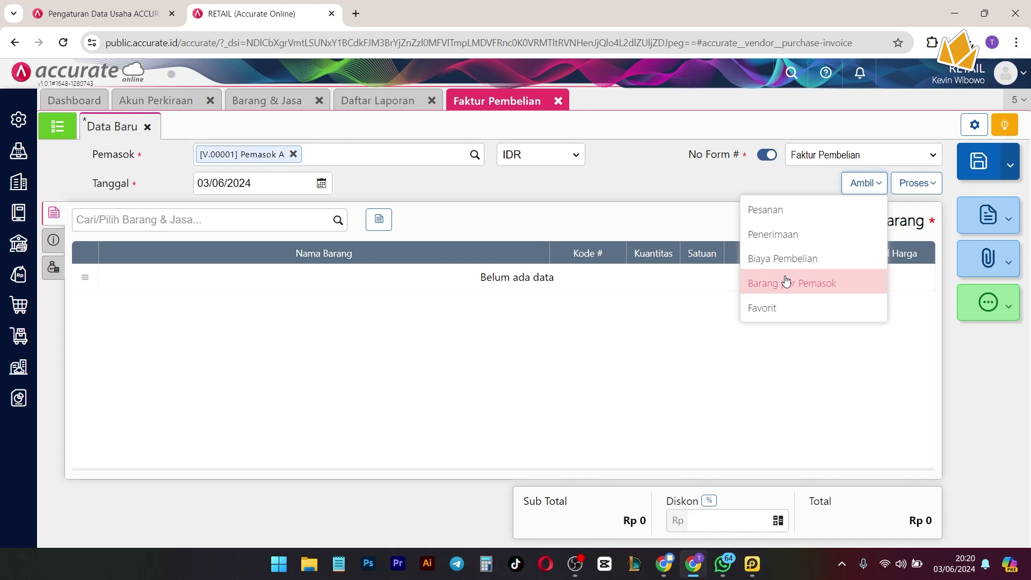
click(785, 239)
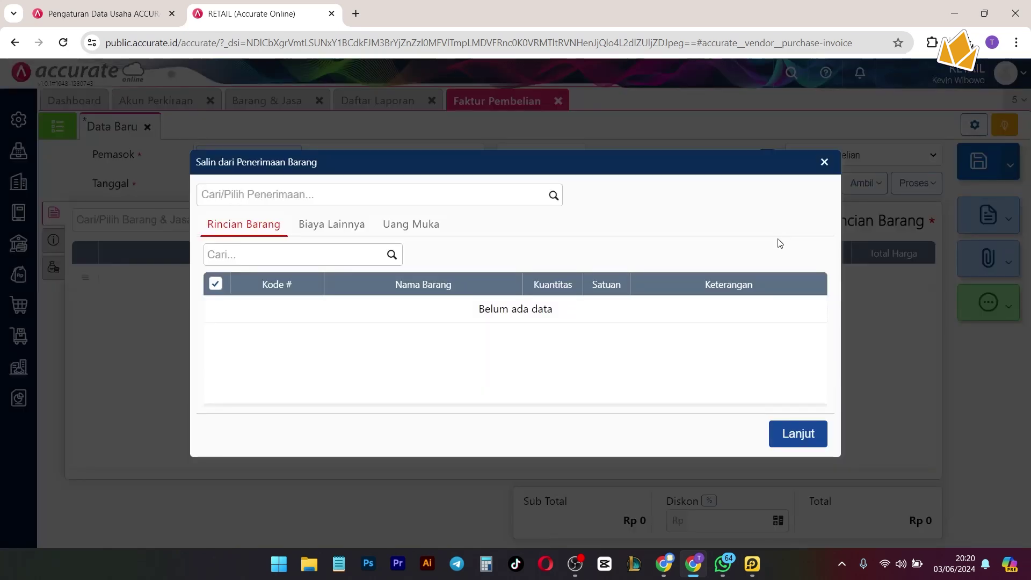
click(559, 187)
click(554, 196)
click(306, 236)
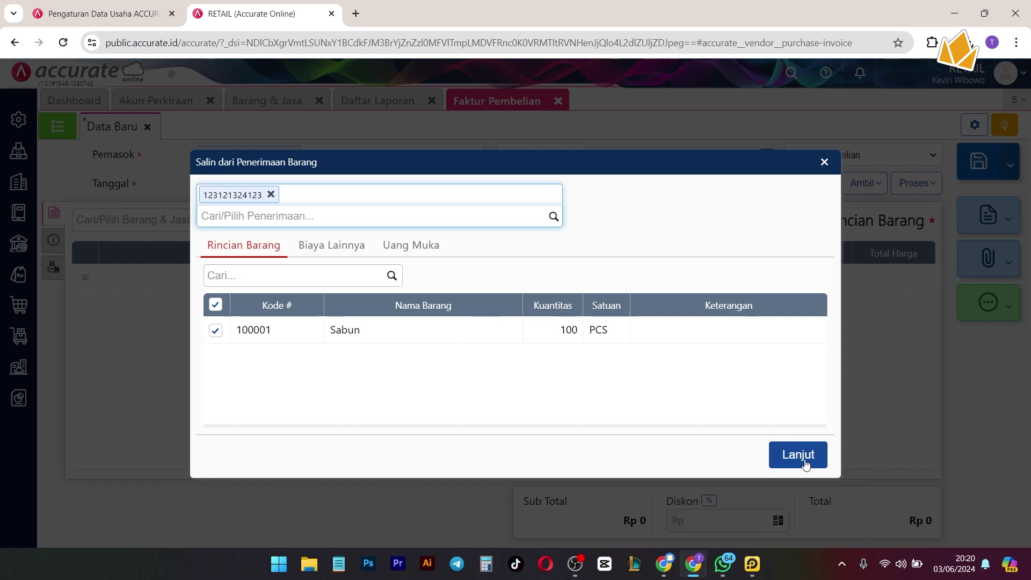
click(804, 462)
- Enter 123124141 as the purchase invoice's No Faktur # and check its Syarat Pembayaran
click(53, 242)
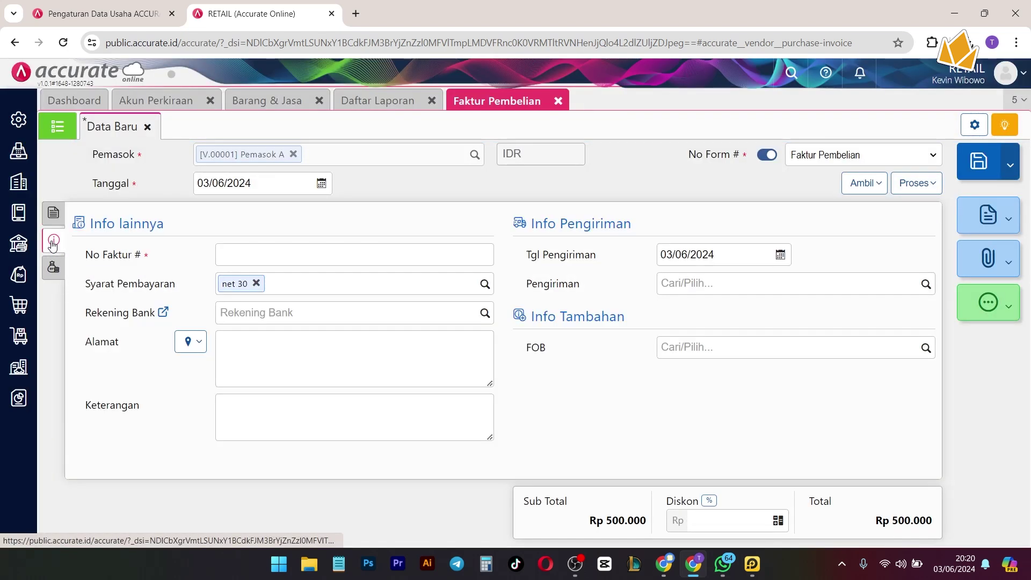
text(23124141)
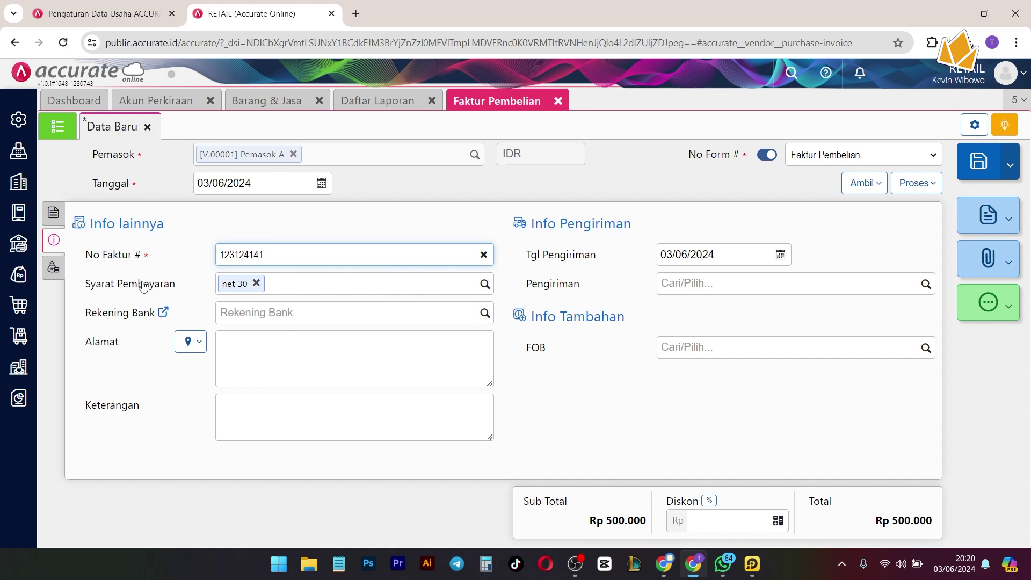
drag(151, 285, 241, 293)
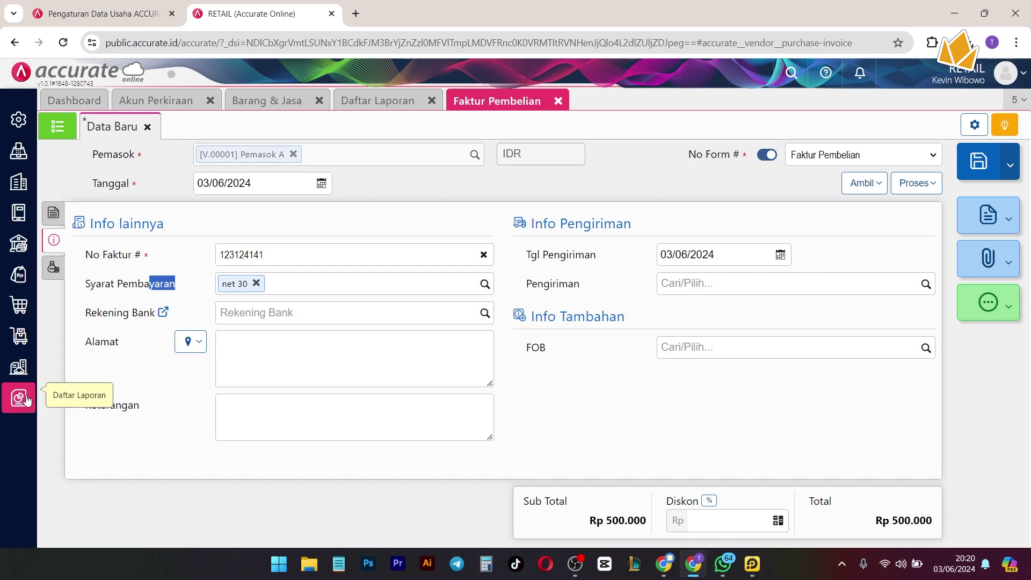
- Display the Faktur Belum Lunas payables report as of 03/06/2024 for the Kantor Pusat branch
click(348, 101)
click(57, 127)
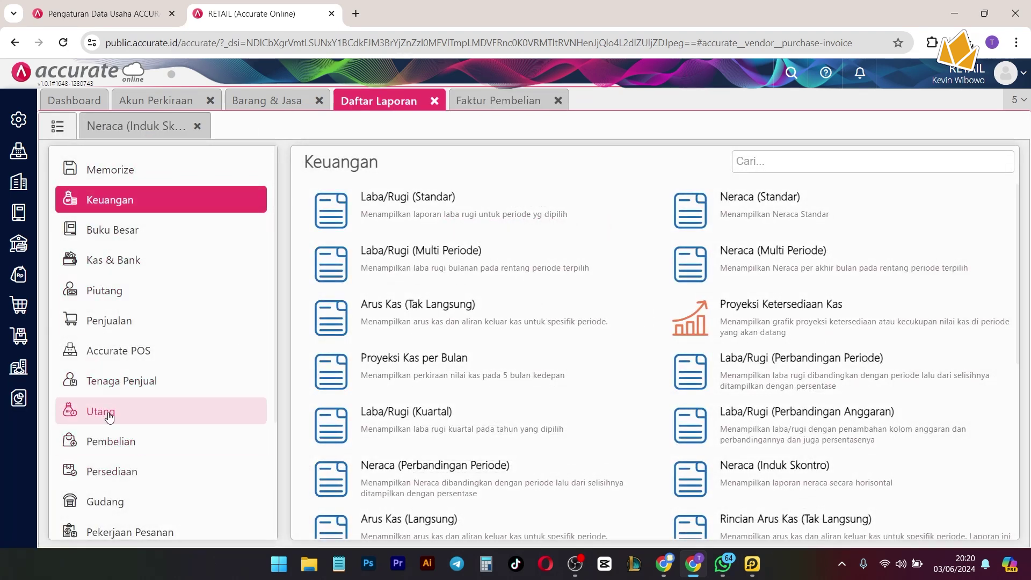
click(109, 417)
click(568, 269)
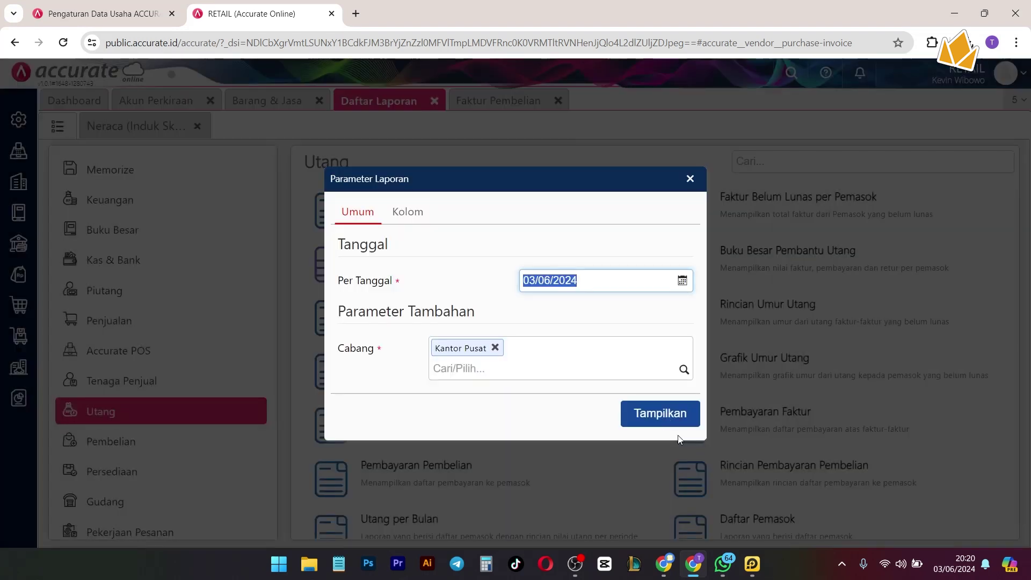
click(656, 417)
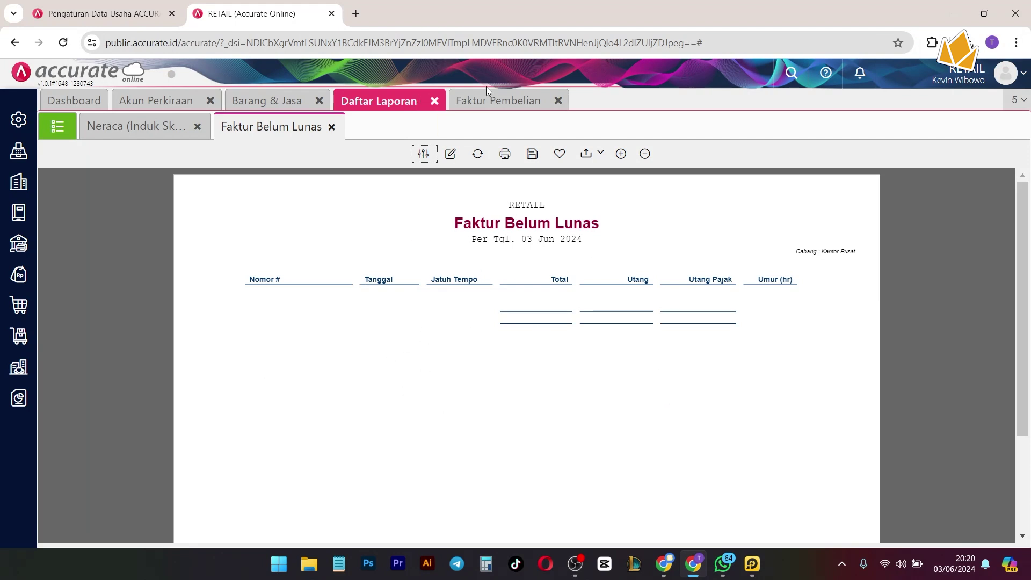
- Return to Pemasok A's purchase invoice, save it and show the list of purchase invoices
click(497, 101)
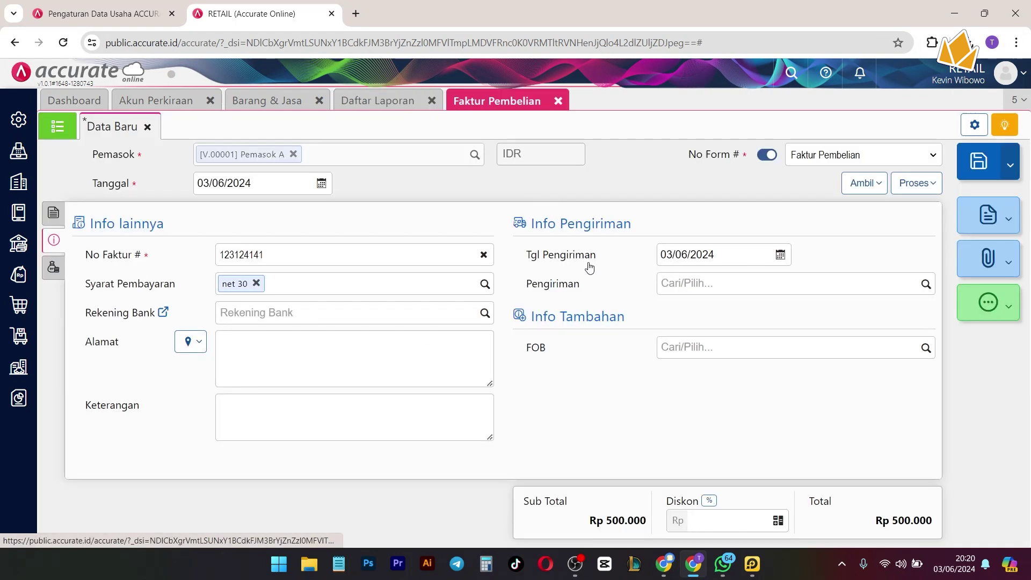
click(962, 168)
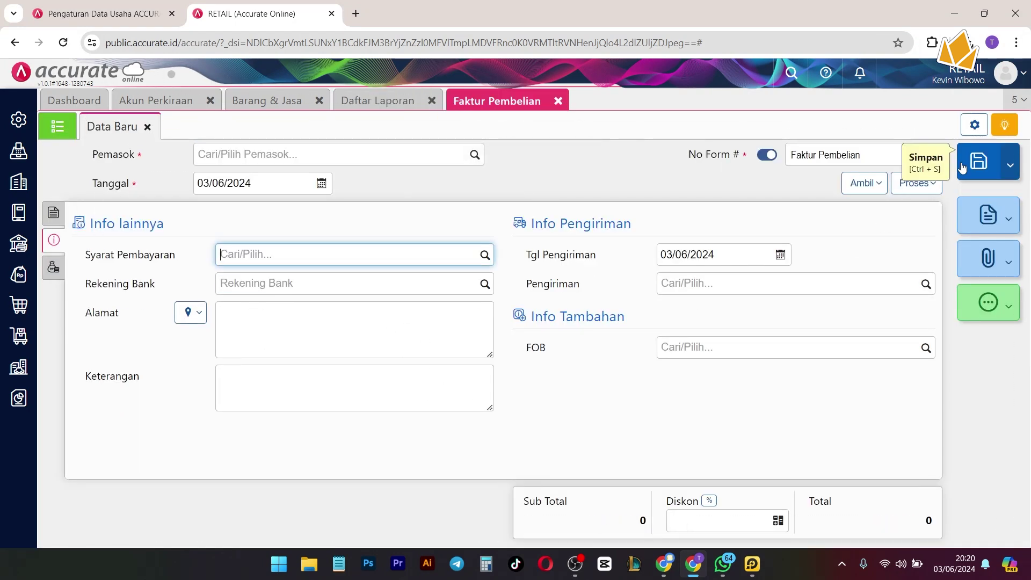
click(58, 134)
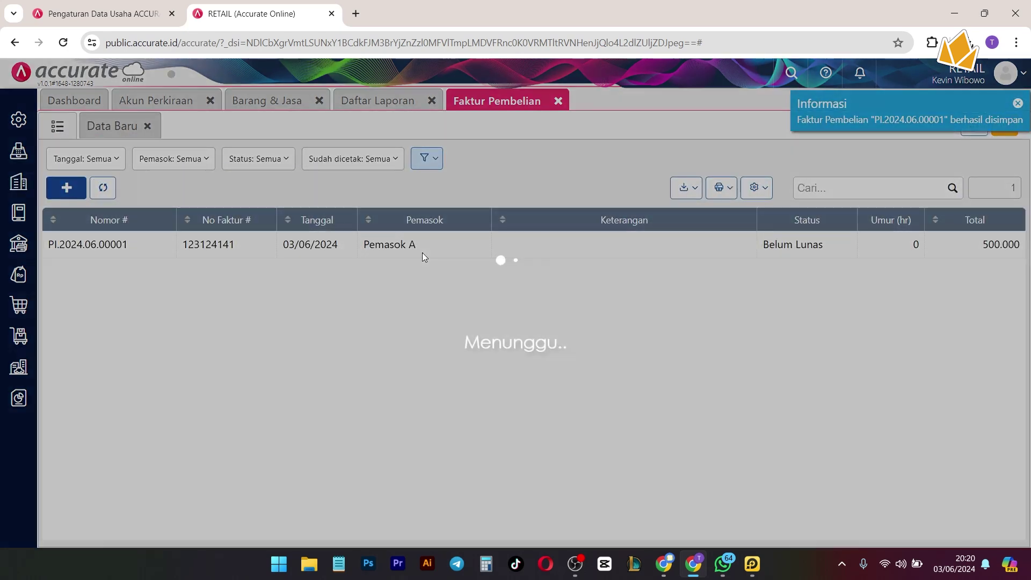
- Open the saved purchase invoice and examine the debit and credit accounts in its Rincian Jurnal
click(421, 253)
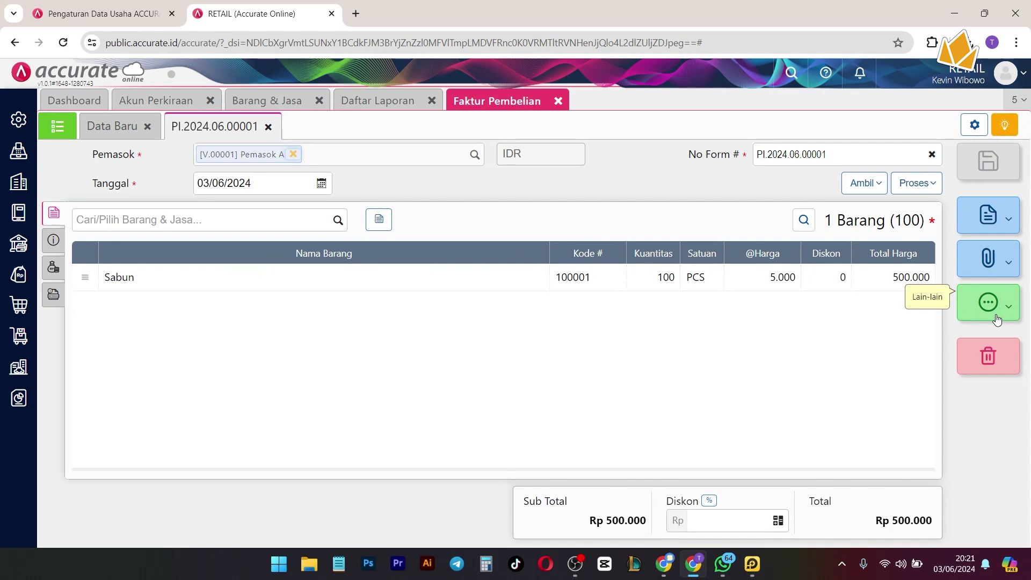
click(997, 319)
click(921, 441)
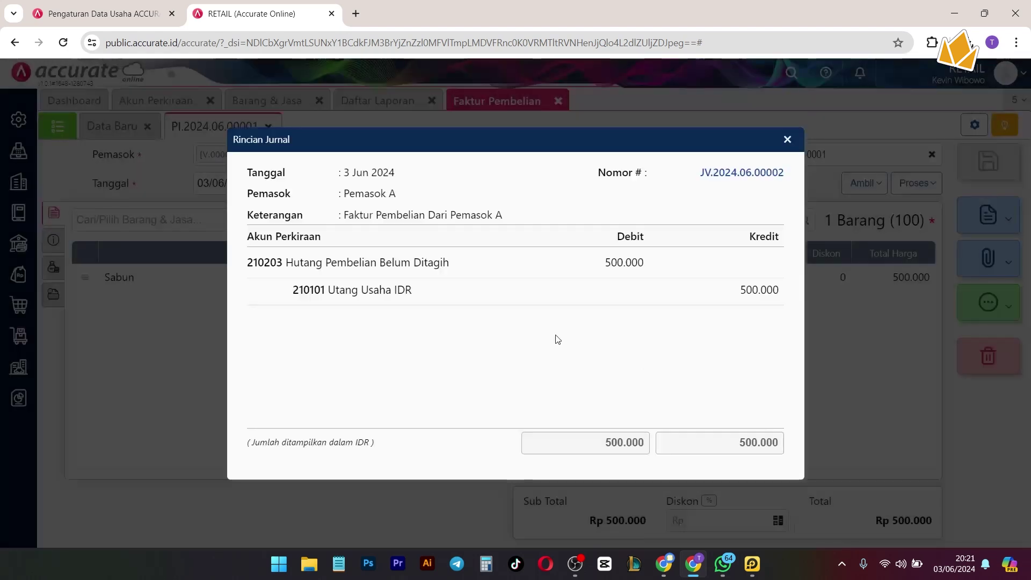
drag(286, 262, 304, 280)
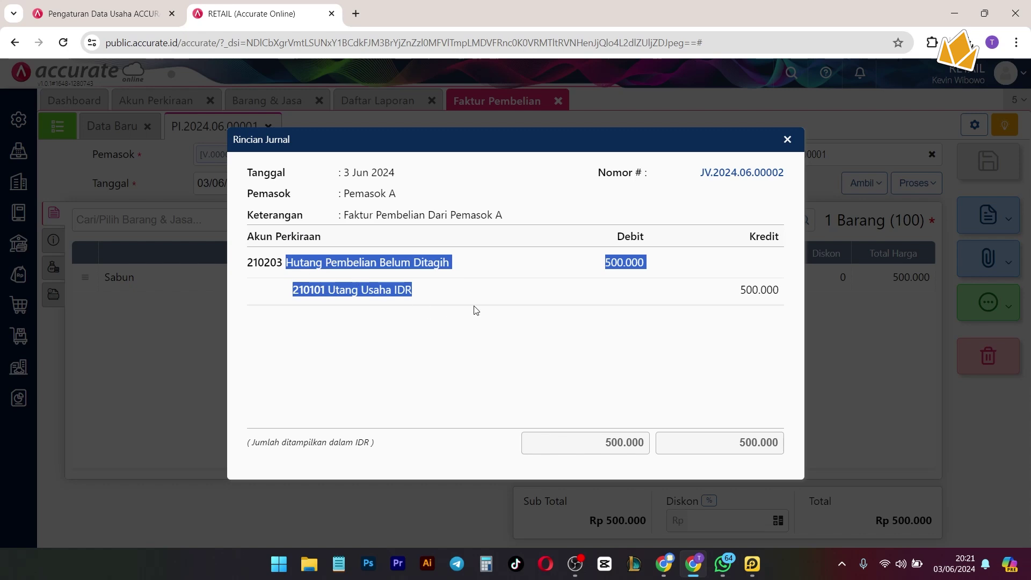
click(789, 138)
- Refresh the Faktur Belum Lunas report and examine Pemasok A's outstanding invoice and its due date
click(382, 102)
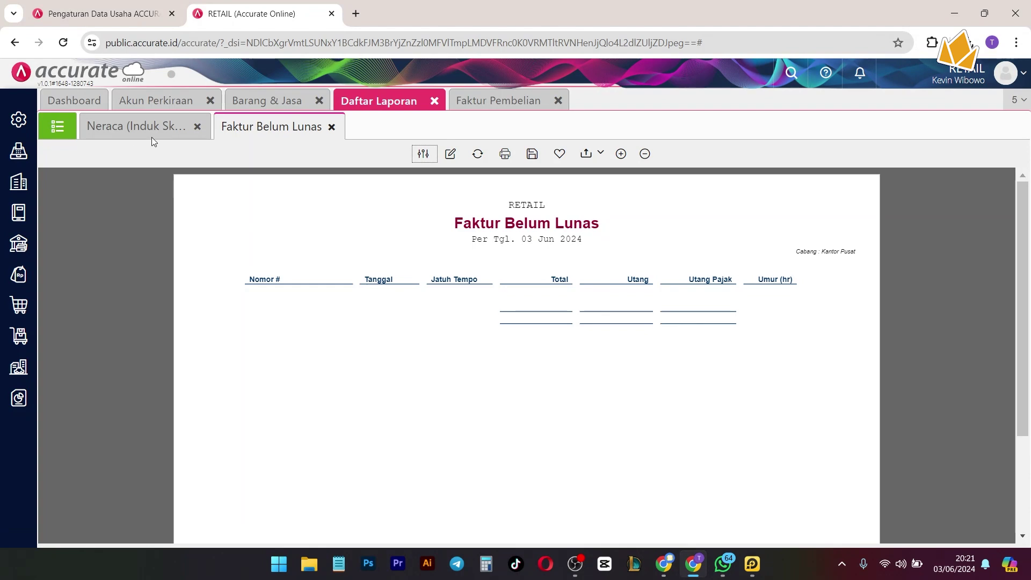
click(478, 154)
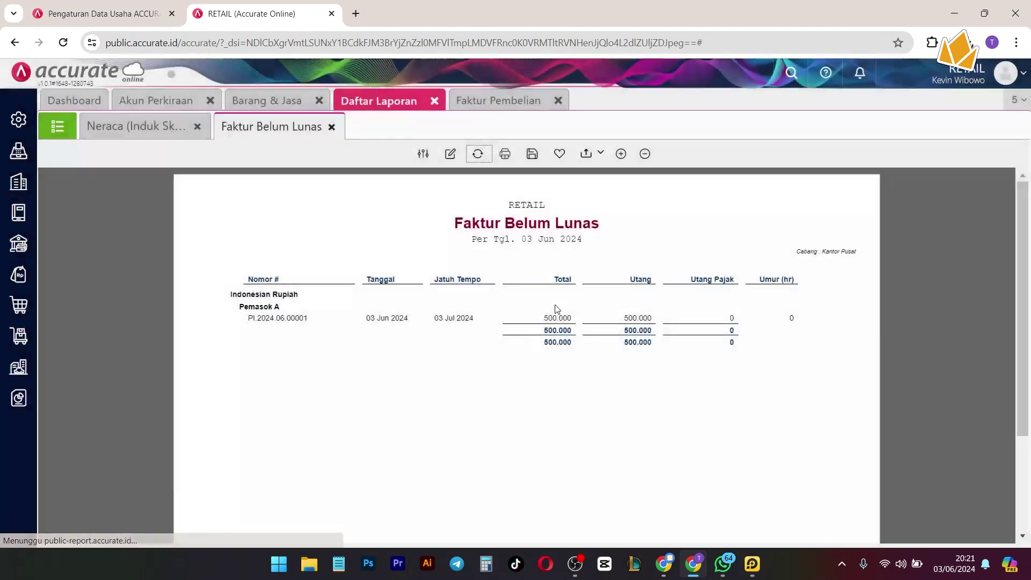
scroll(489, 358, down, 3)
scroll(491, 358, up, 3)
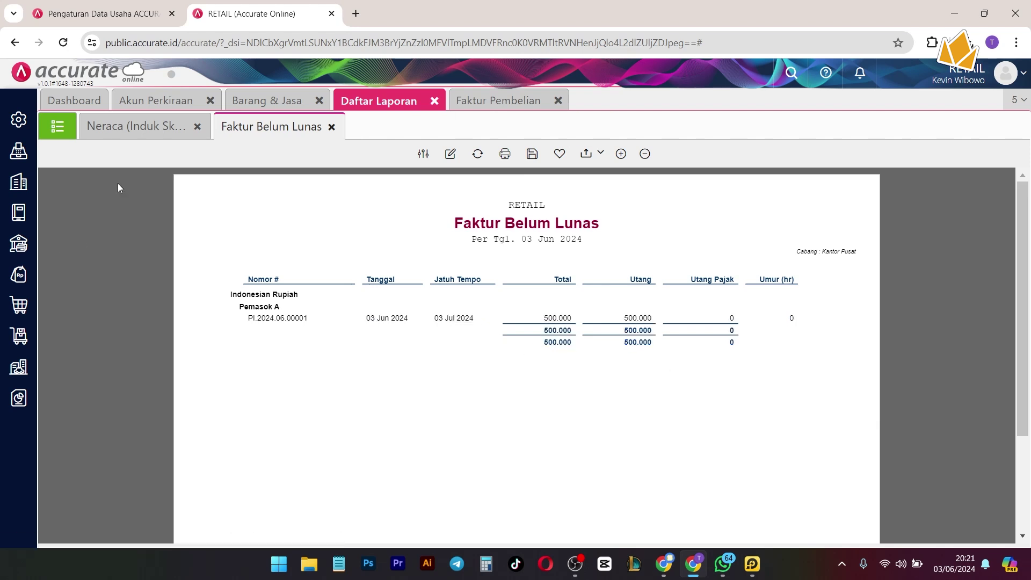
- Refresh the Neraca (Induk Skontro) report and compare Hutang Pembelian Belum Ditagih with Utang Usaha
click(123, 134)
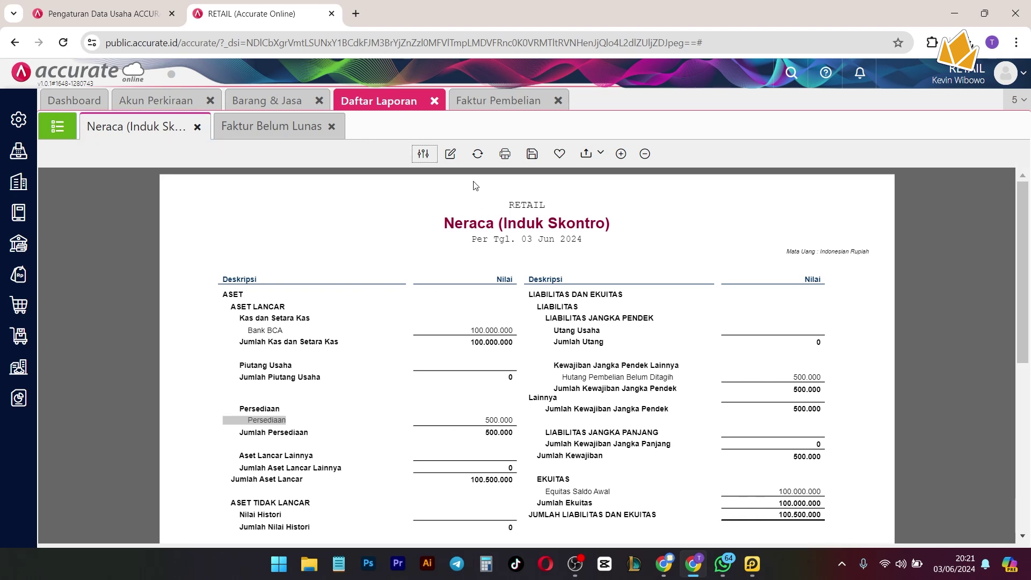
drag(697, 383, 534, 389)
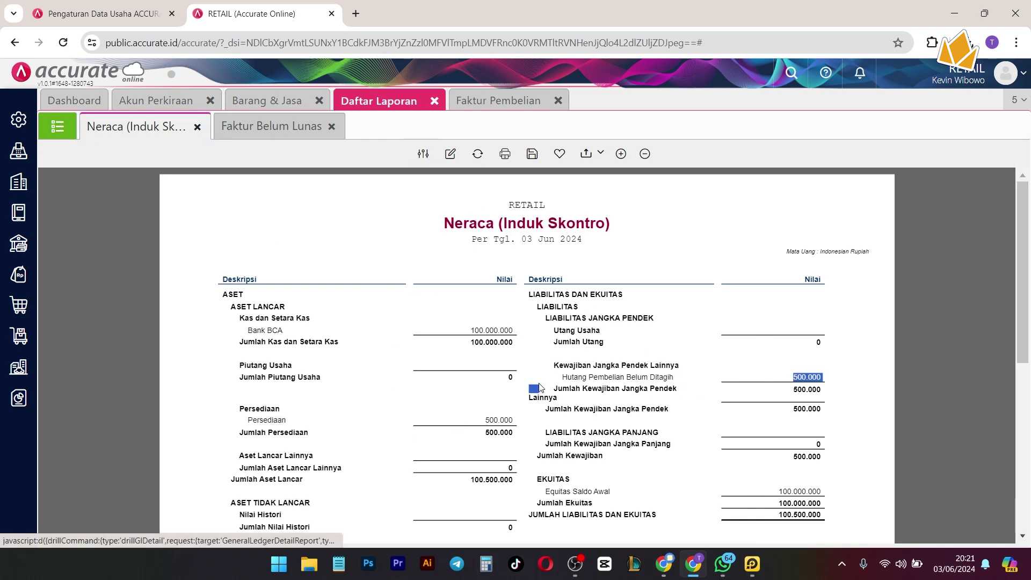
click(477, 153)
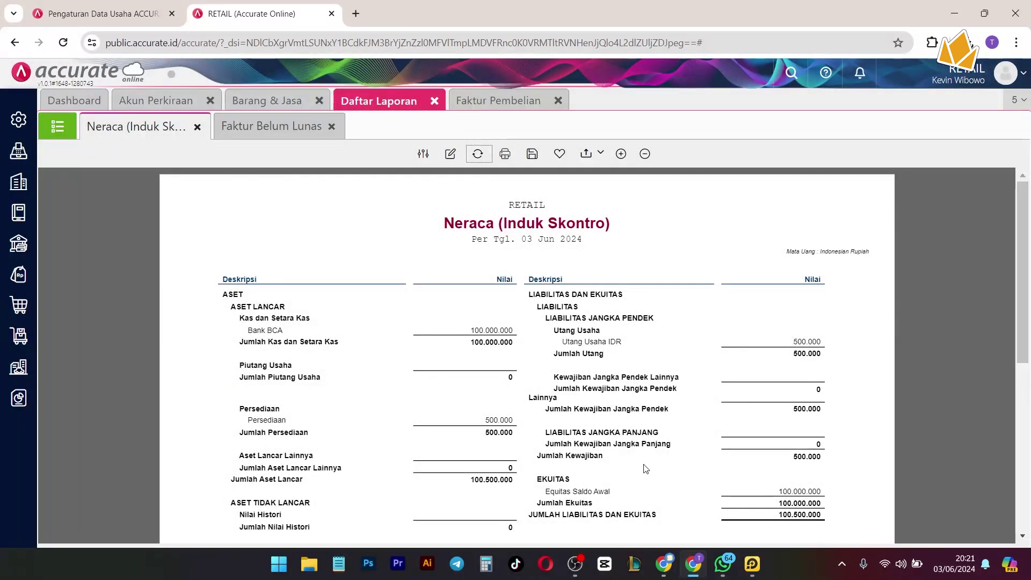
scroll(709, 372, down, 5)
scroll(706, 373, up, 5)
- Refresh the Barang & Jasa list and examine Sabun's stock movements in Mutasi for 01/06/2024 to 03/06/2024
click(253, 105)
click(103, 187)
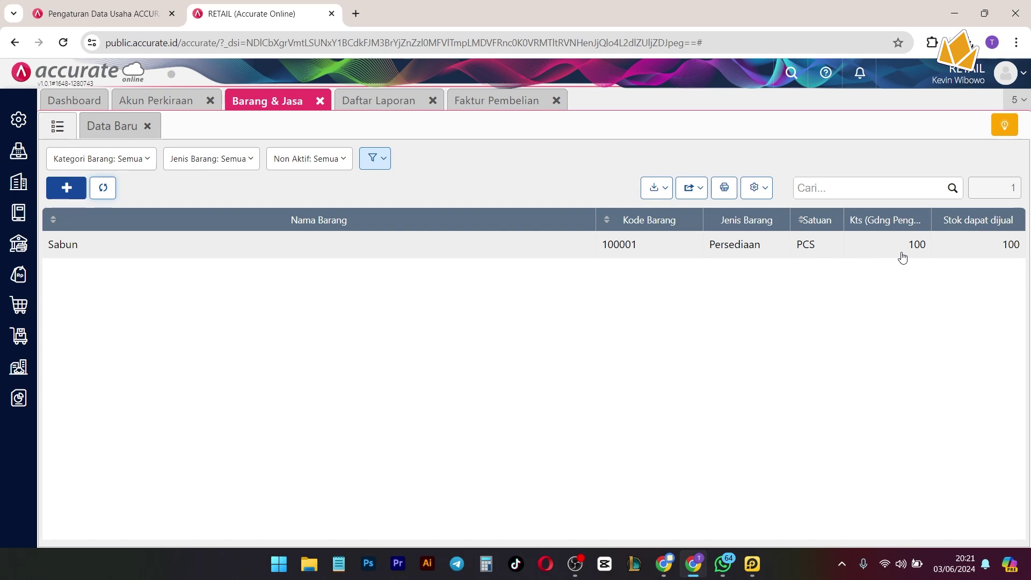
click(903, 256)
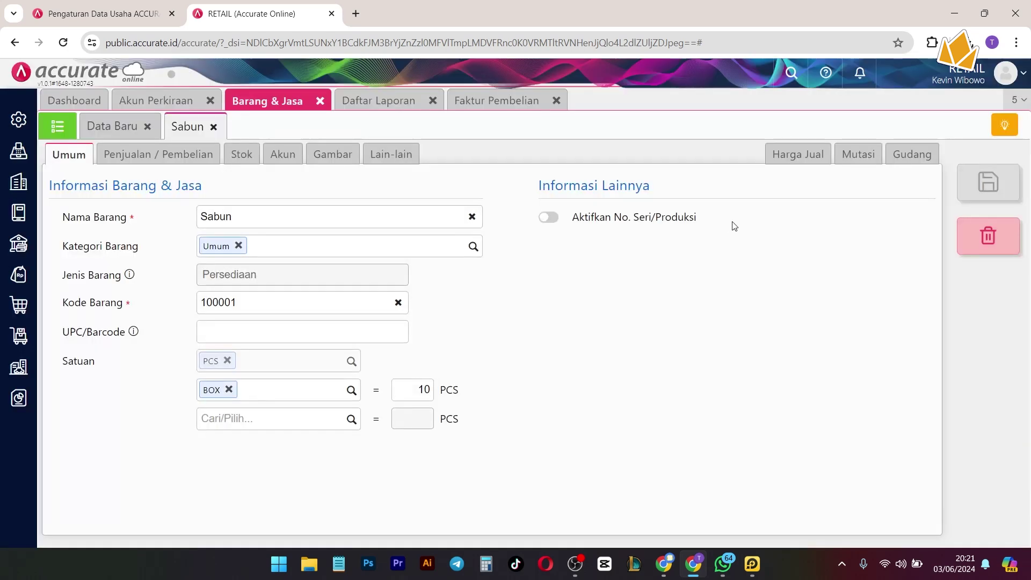
click(858, 154)
click(436, 188)
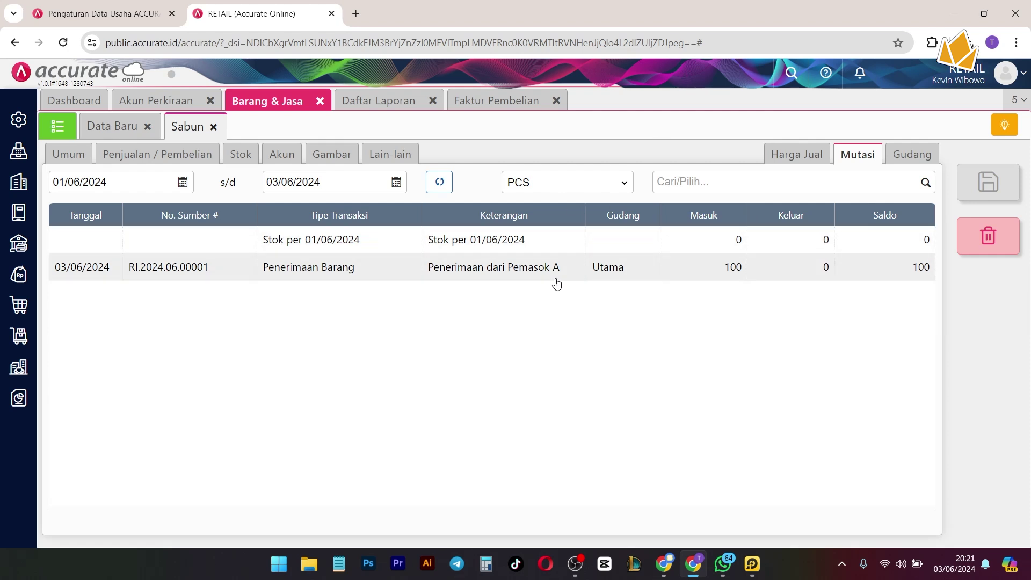
- Review the saved purchase invoice alongside the Neraca report, and check which follow-up transactions the invoice's Proses options offer
click(469, 99)
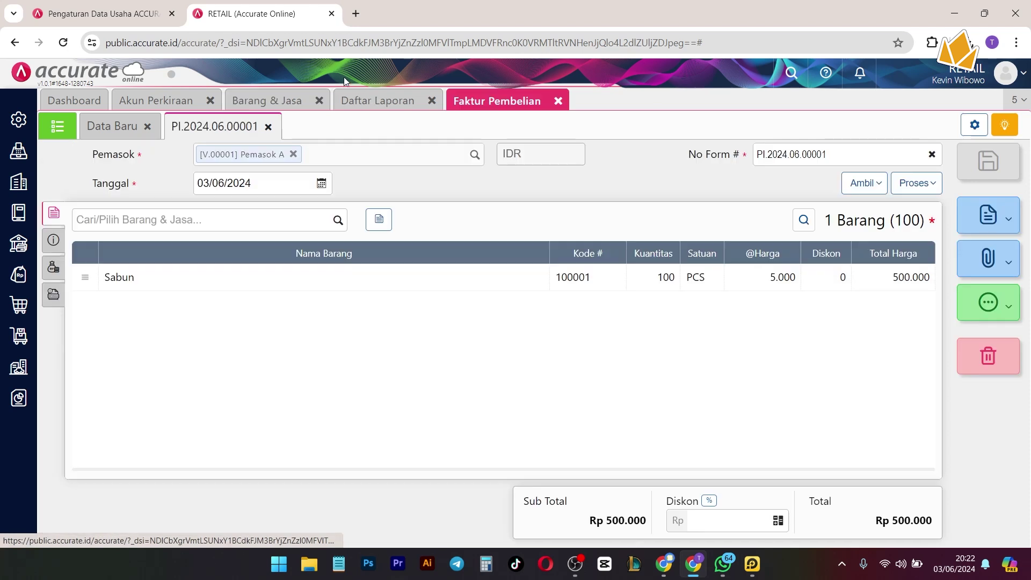
click(395, 103)
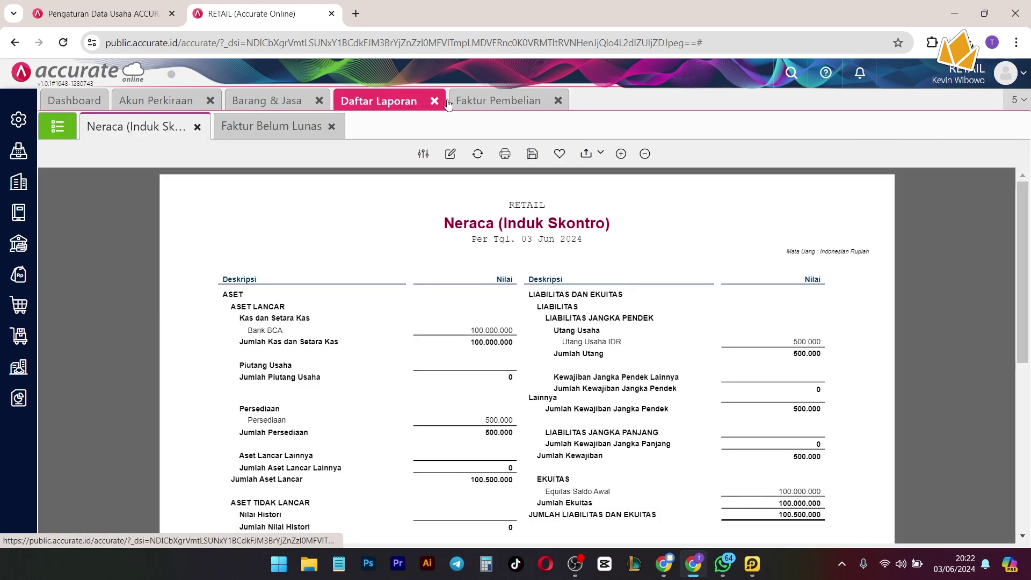
click(490, 101)
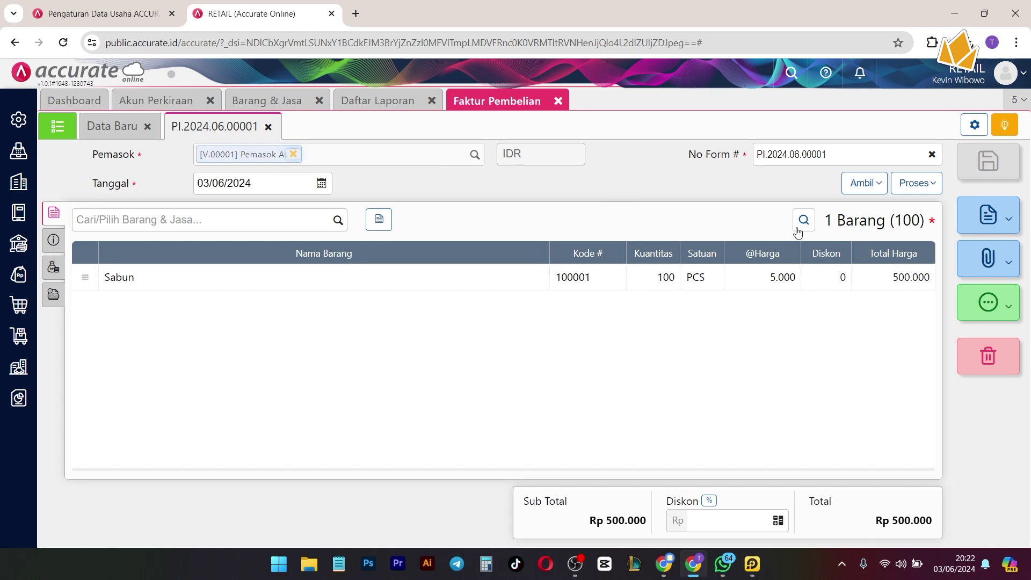
click(904, 185)
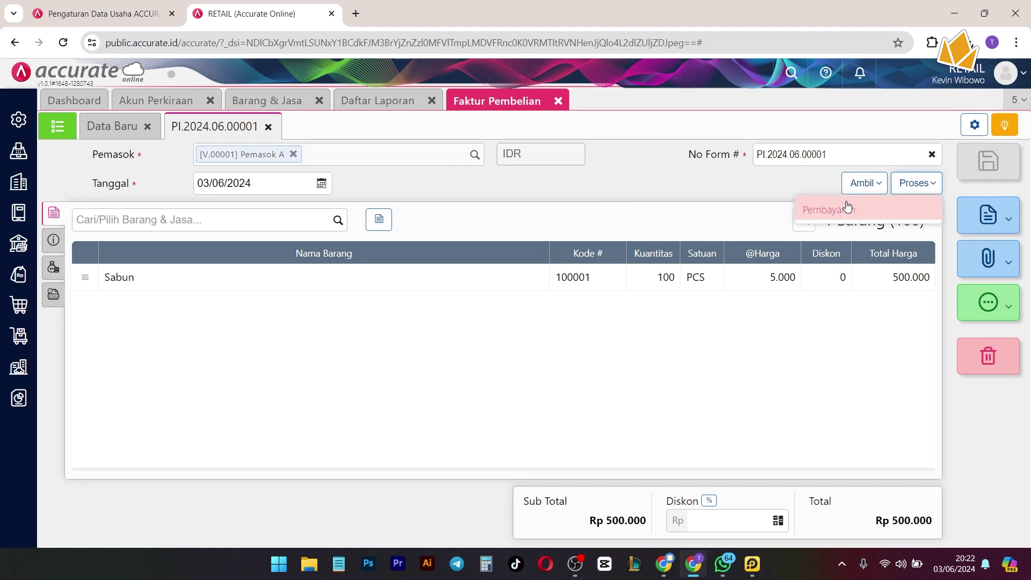
- Start a new Pembayaran Pembelian payable to Pemasok A, closing the unneeded Barang & Jasa and Akun Perkiraan tabs
click(16, 304)
click(81, 427)
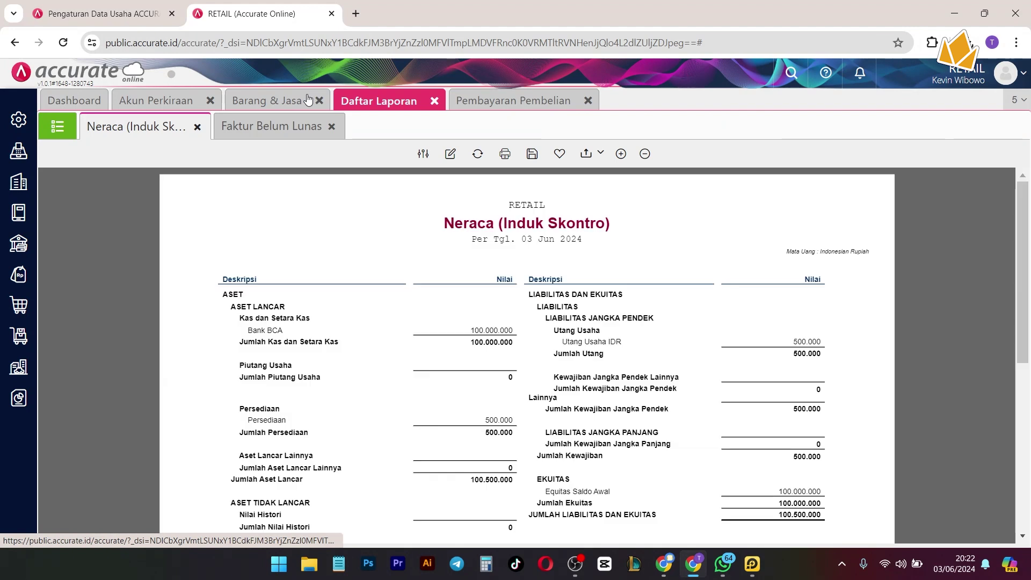
click(317, 102)
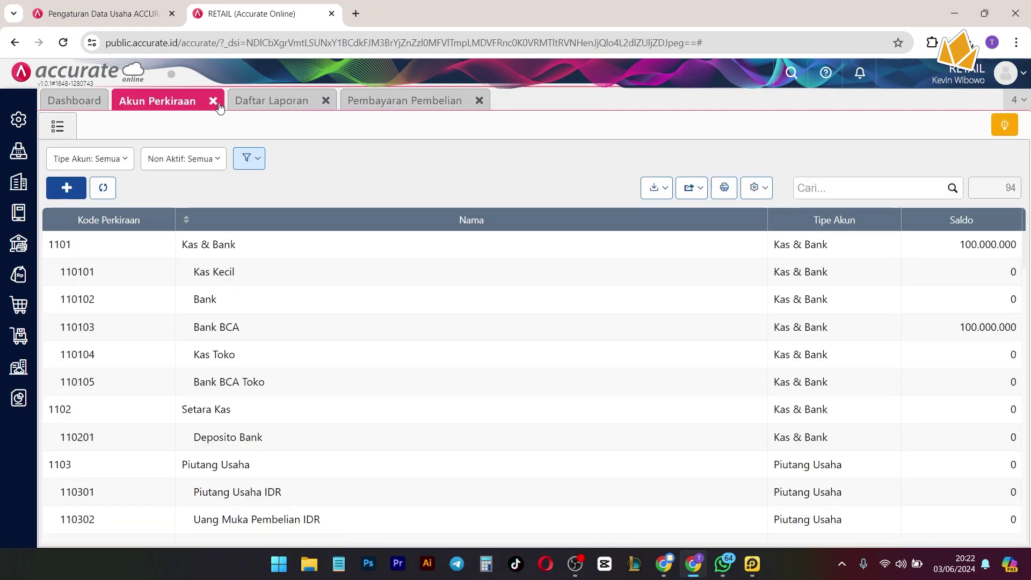
click(213, 101)
click(299, 100)
click(526, 154)
click(366, 186)
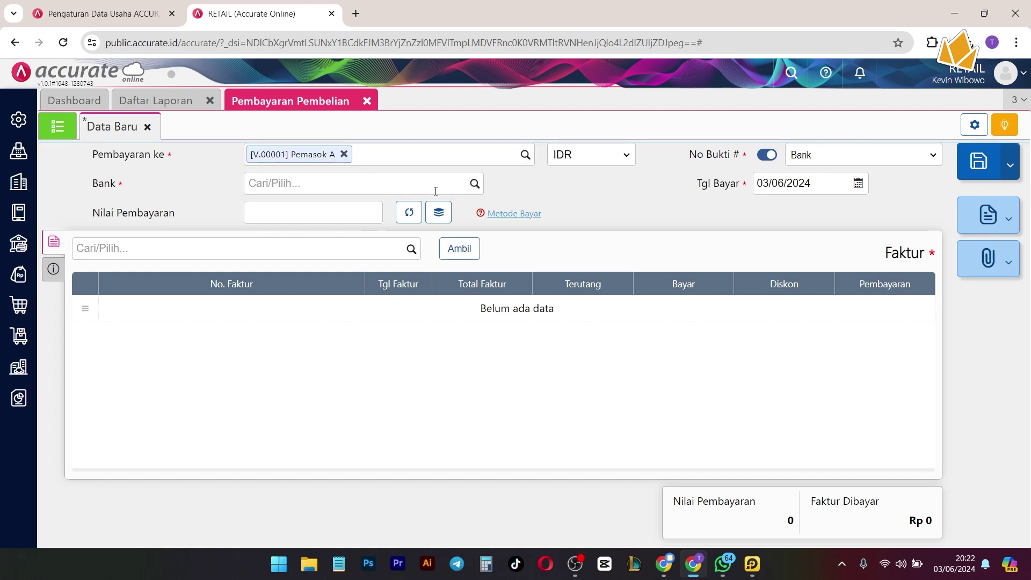
- Choose Bank BCA as the paying bank and bring Pemasok A's unpaid purchase invoice into the payment
click(475, 183)
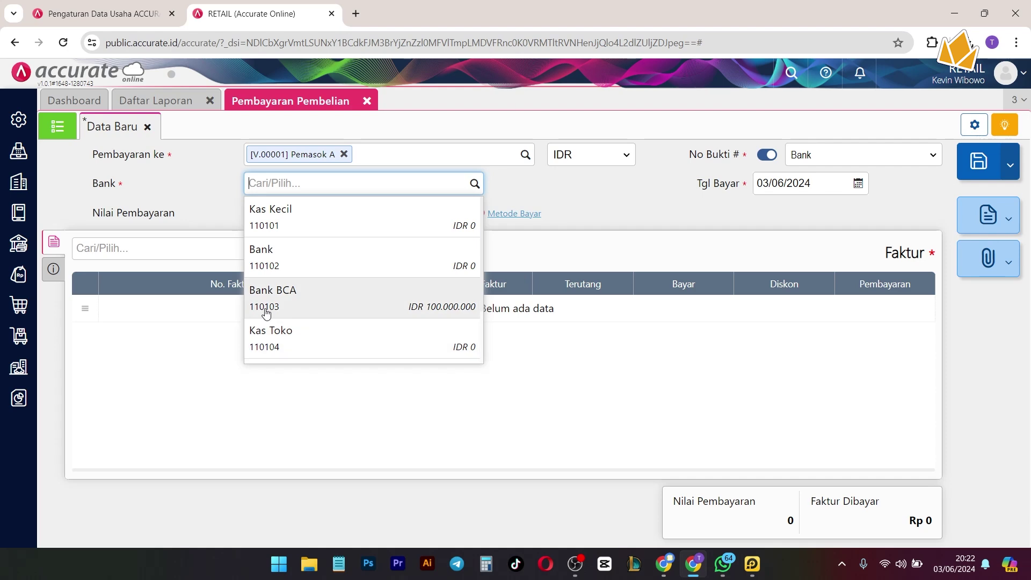
click(285, 310)
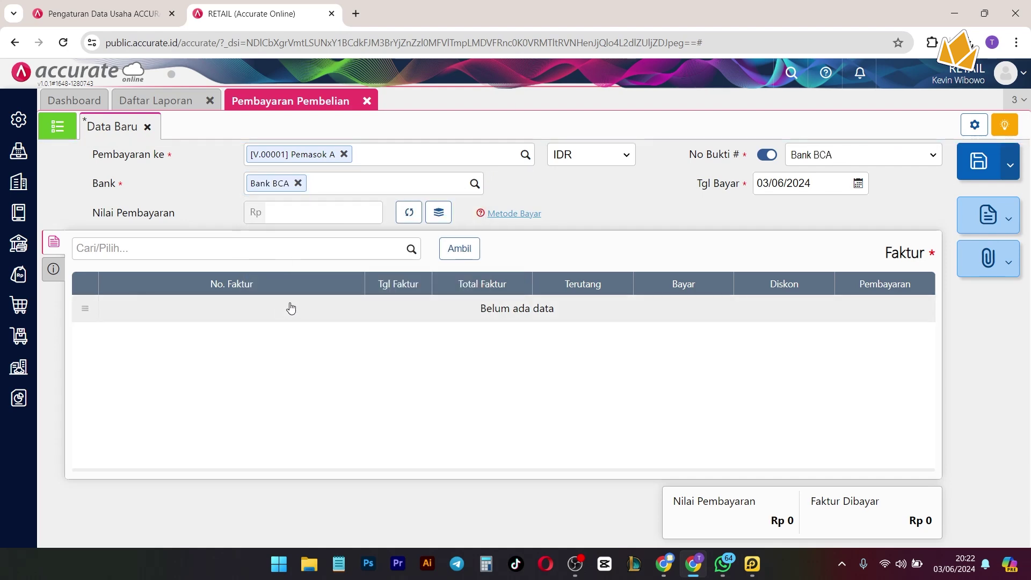
click(459, 249)
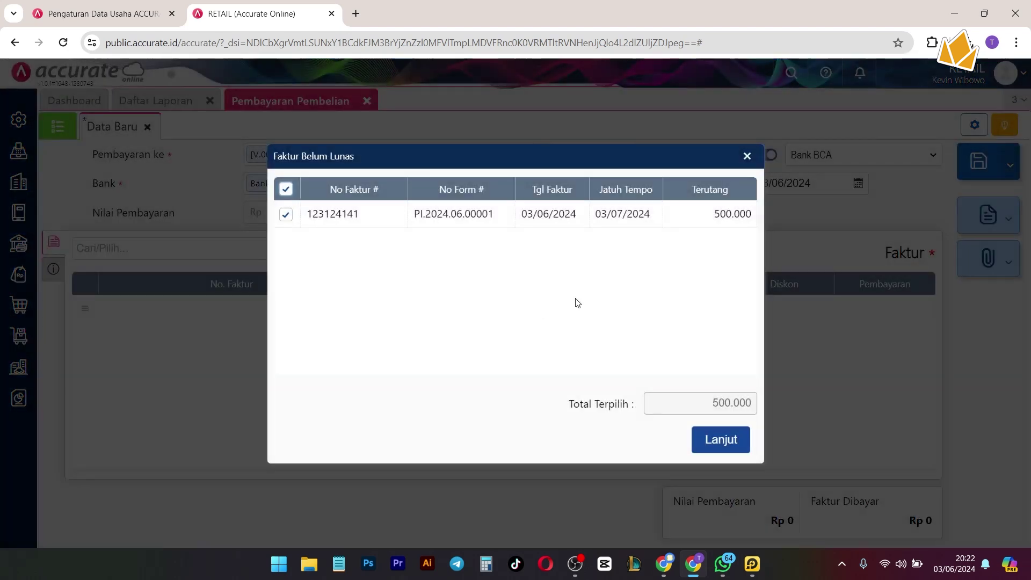
click(726, 451)
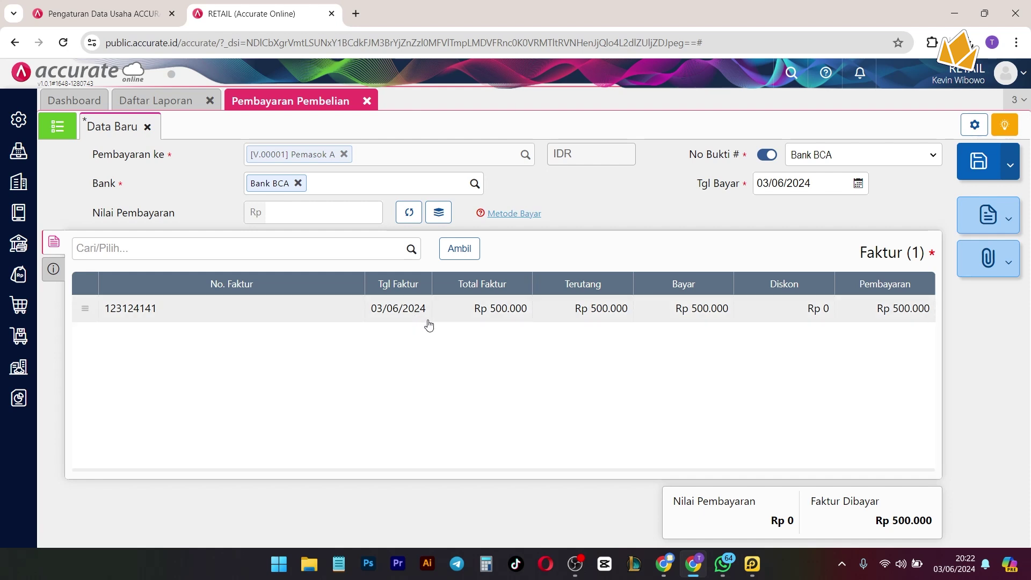
- Try a partial payment of the invoice by setting its Bayar amount to Rp 300.000
click(471, 321)
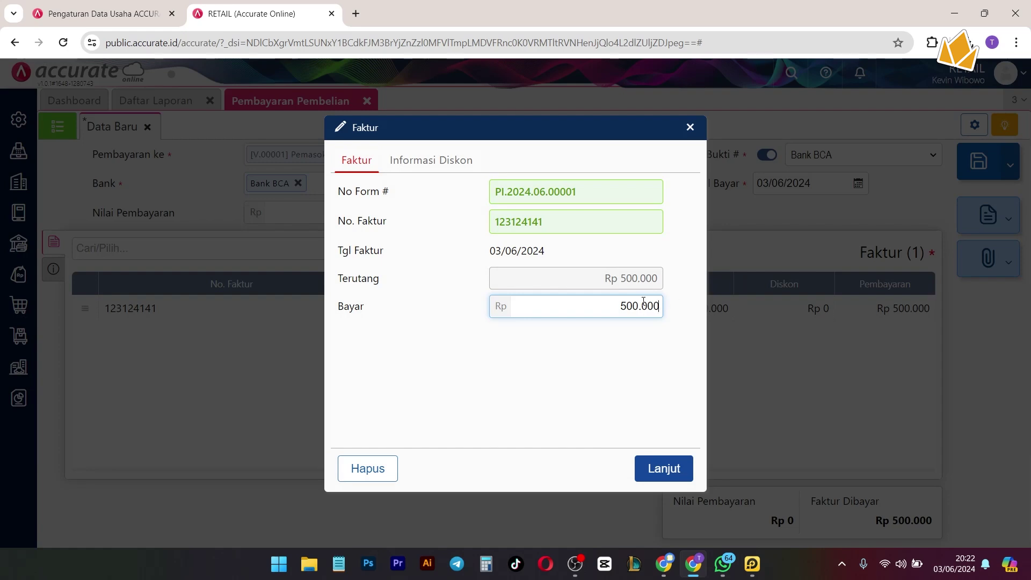
click(674, 476)
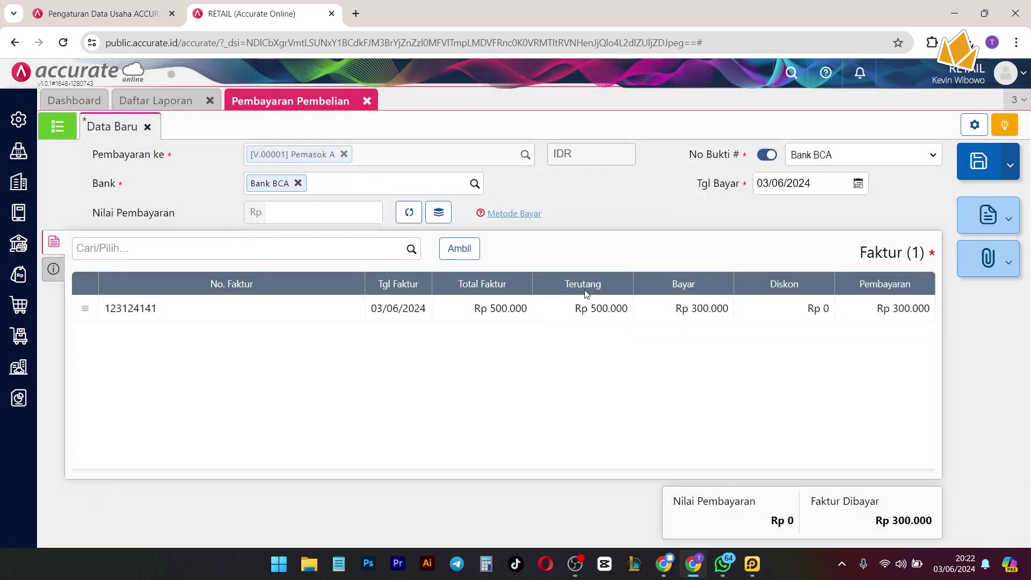
- Set the invoice's Bayar amount to Rp 500.000, fill Nilai Pembayaran from the invoice total and save the payment
click(589, 312)
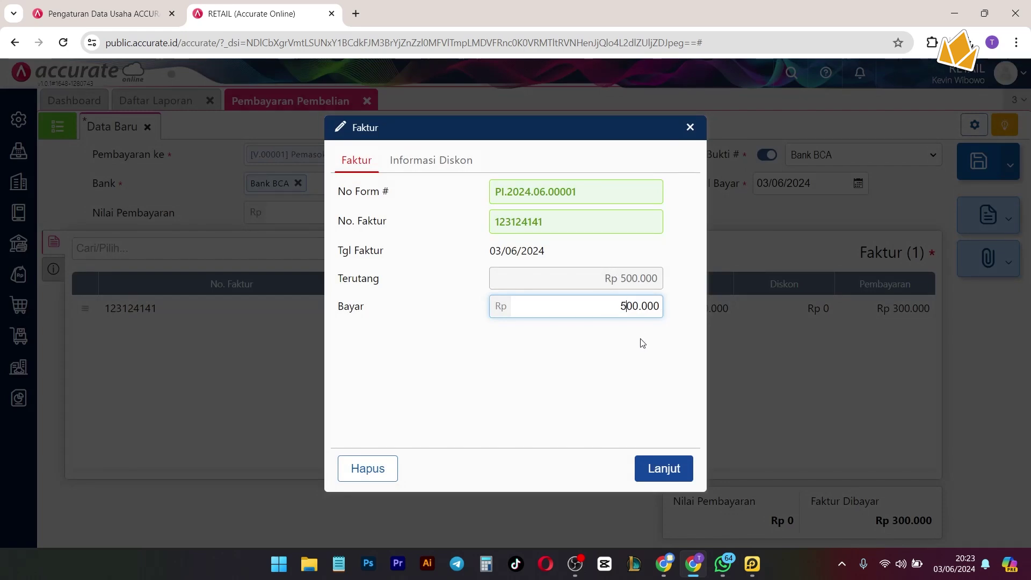
click(664, 475)
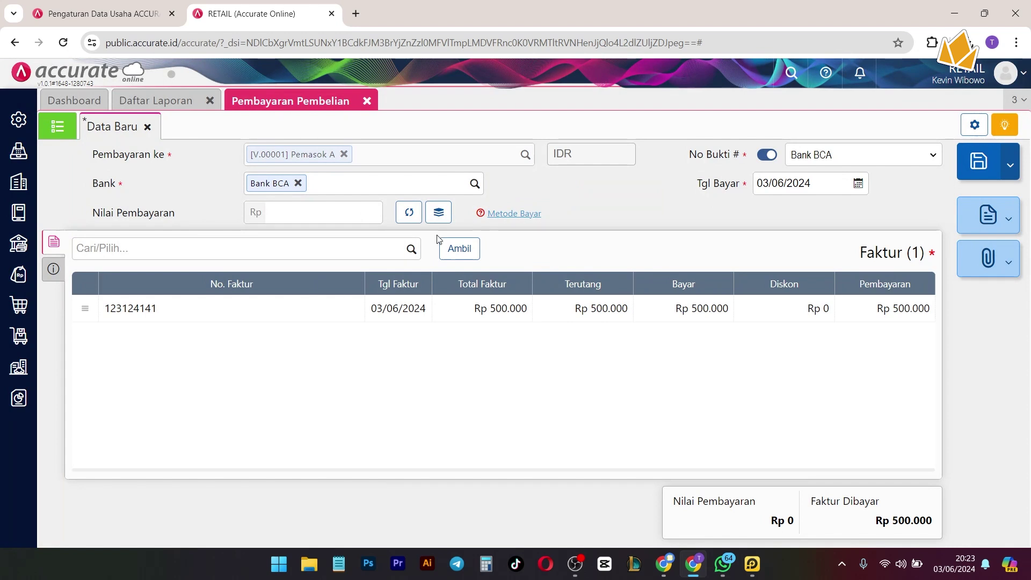
click(409, 220)
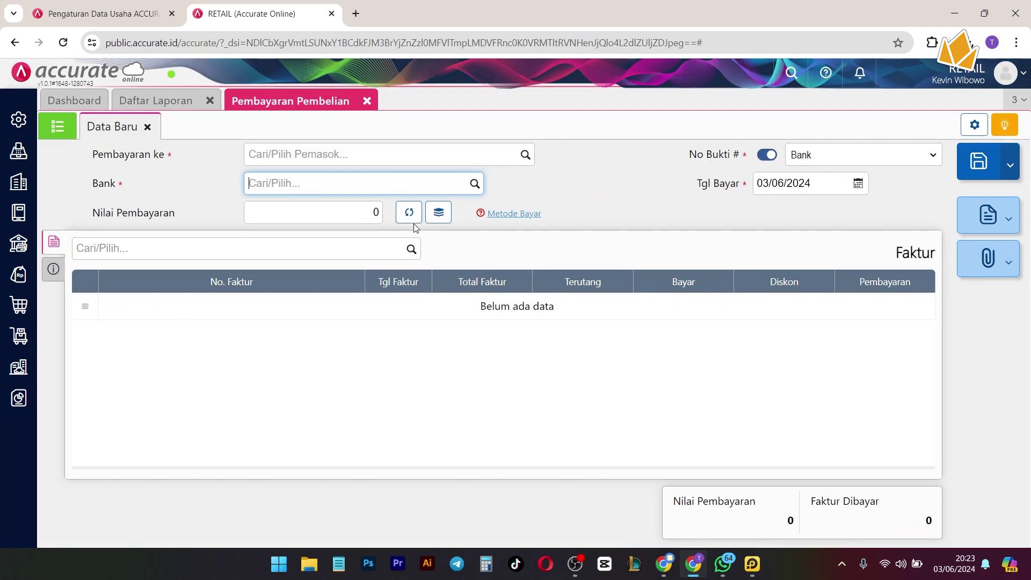
- Refresh the Faktur Belum Lunas report and check whether Pemasok A's invoice is still outstanding
click(146, 106)
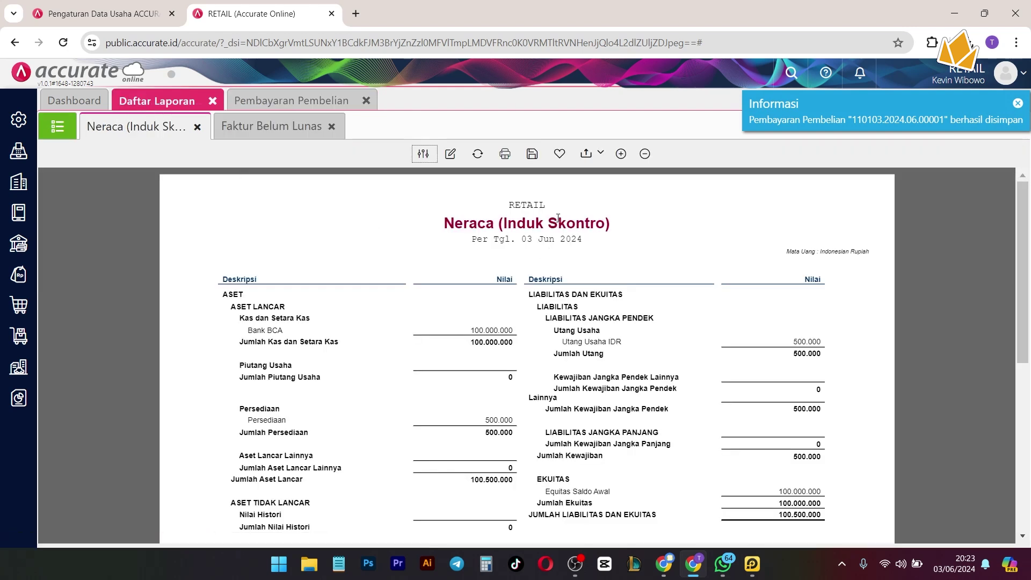
click(261, 123)
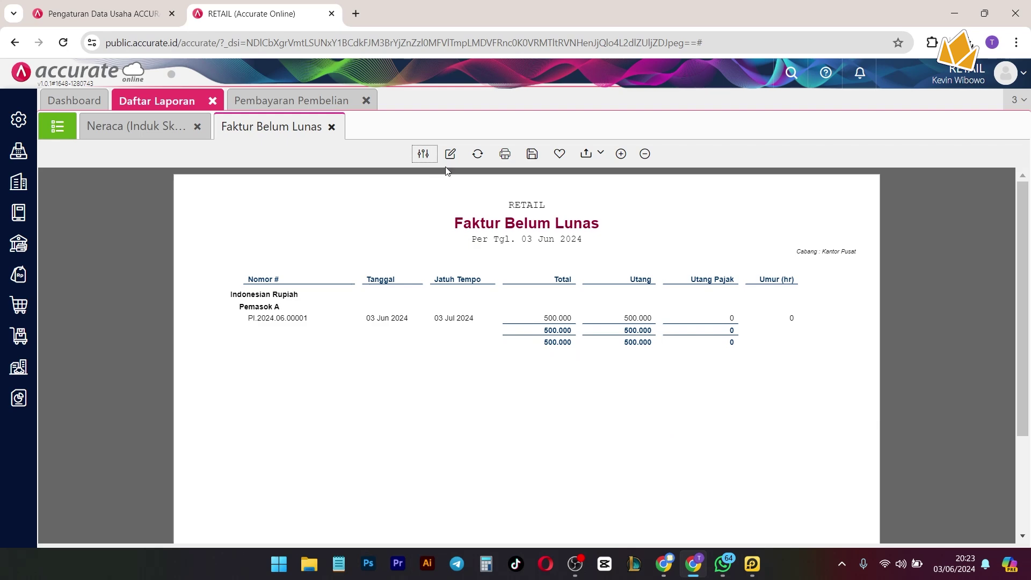
click(477, 155)
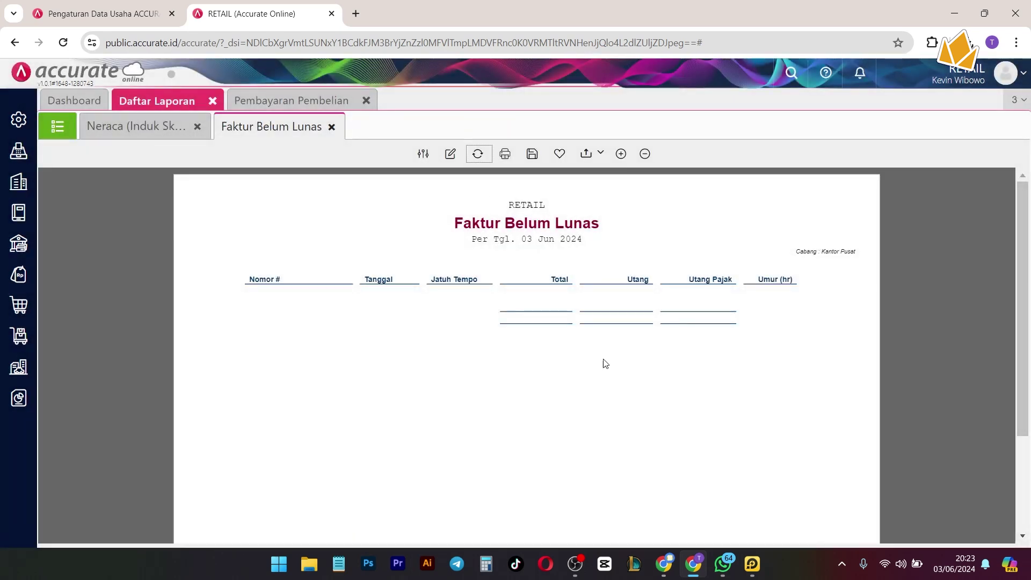
- Refresh the Neraca (Induk Skontro) report, examine Bank BCA and Utang Usaha, and close the Pembayaran Pembelian form
click(157, 126)
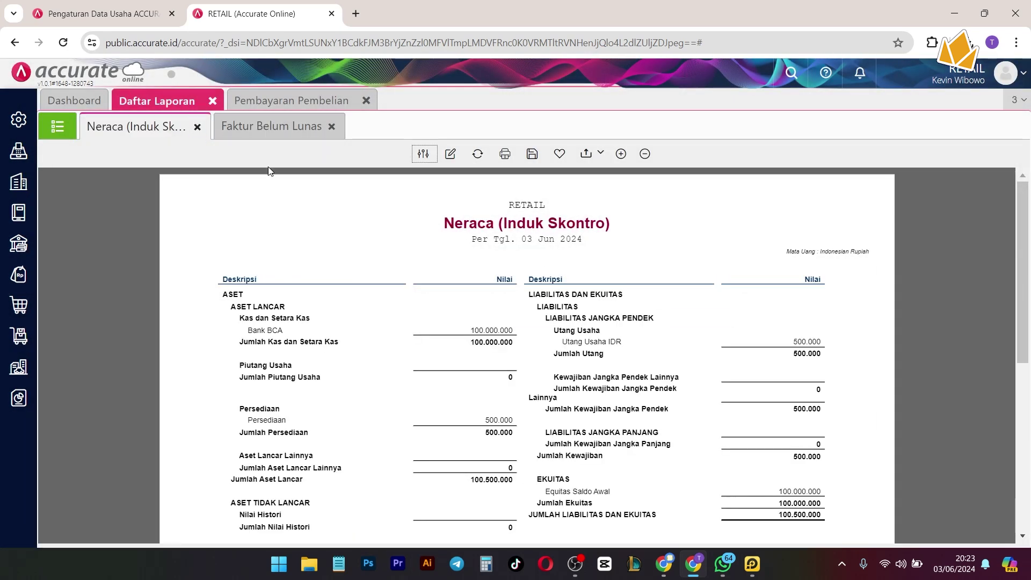
click(477, 155)
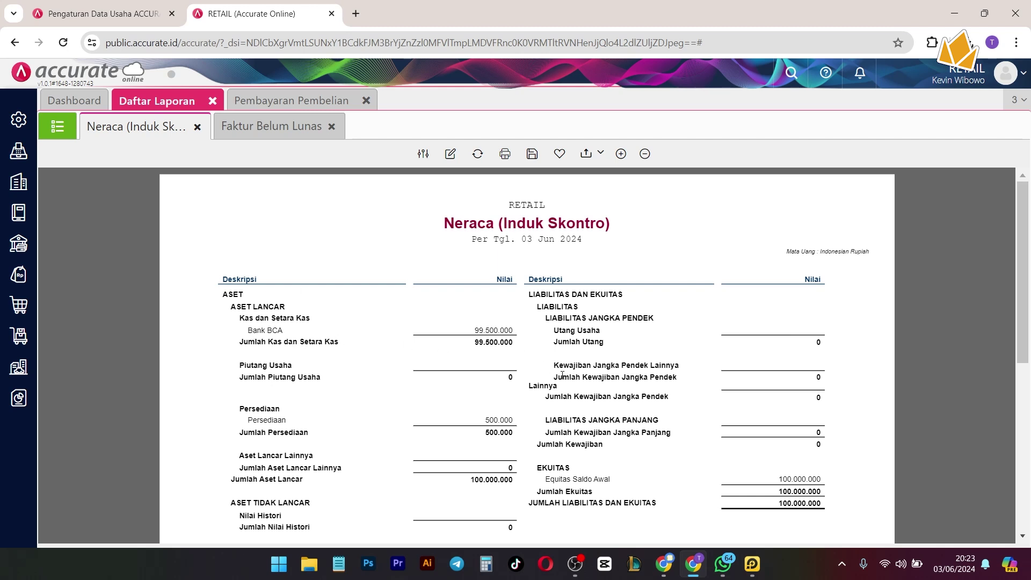
scroll(539, 372, down, 1)
scroll(539, 372, down, 1)
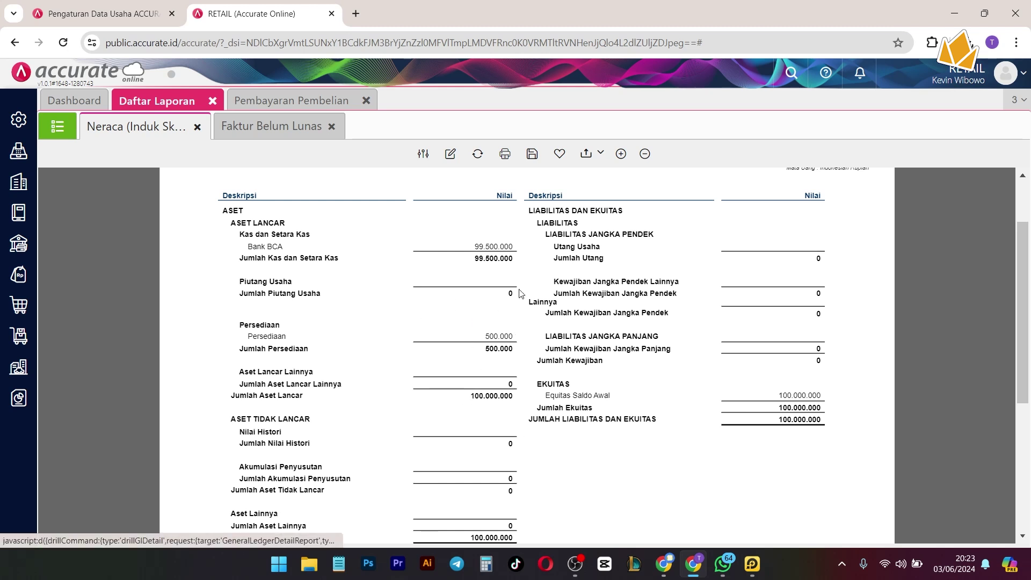
click(292, 106)
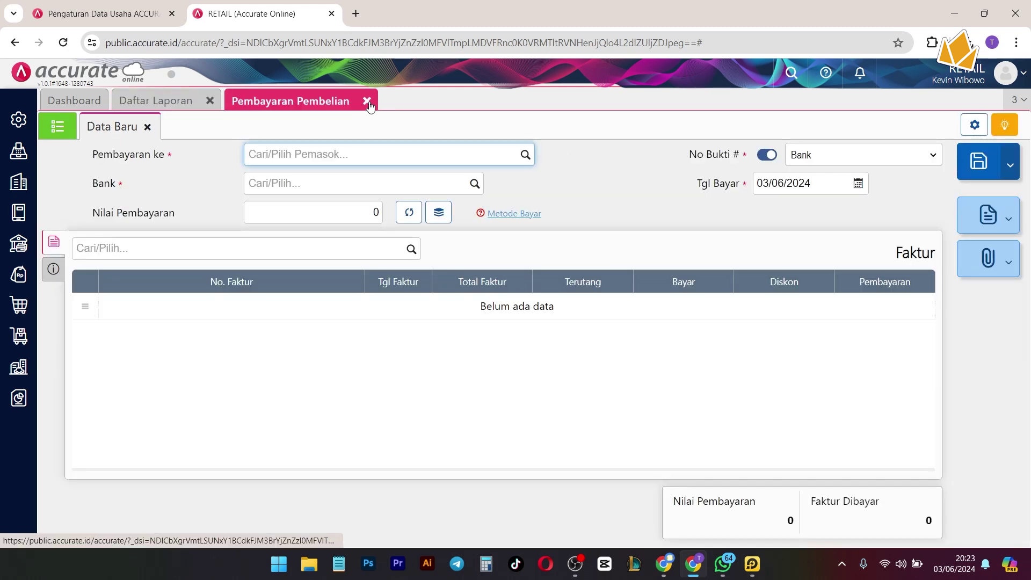
click(367, 101)
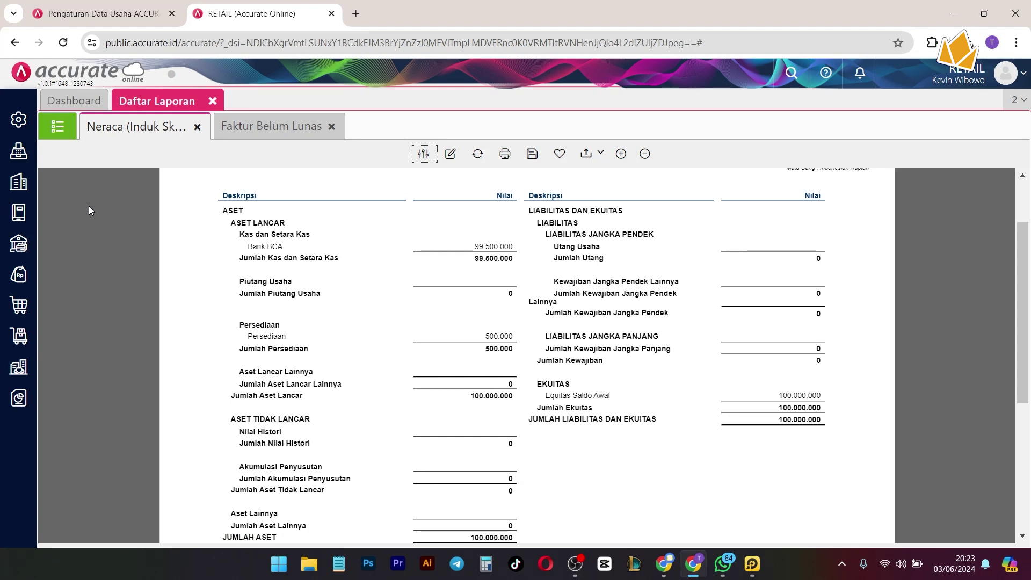
- Review the transaction types offered in the Penjualan module and return to the start of the Neraca report
click(22, 288)
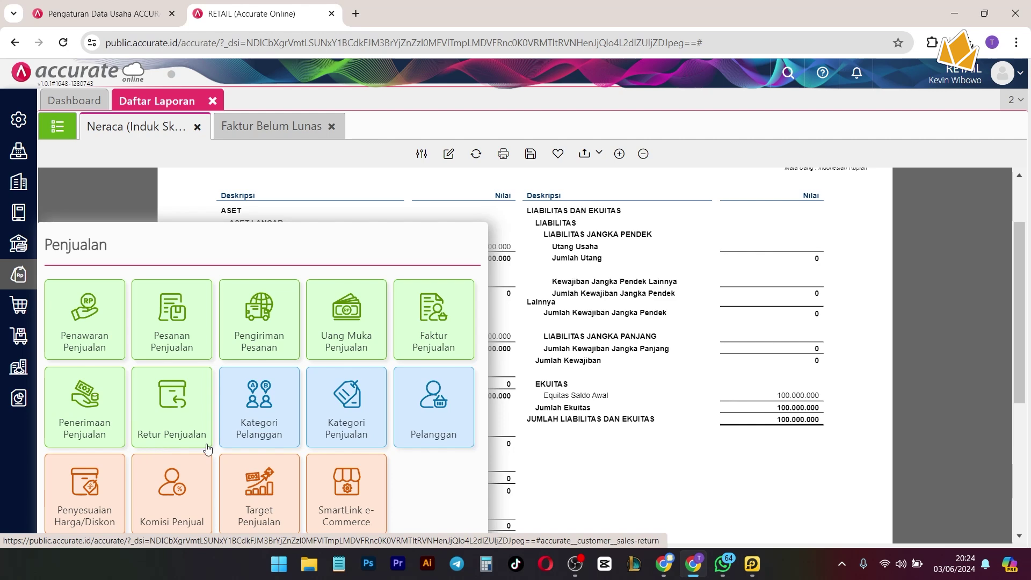
click(617, 454)
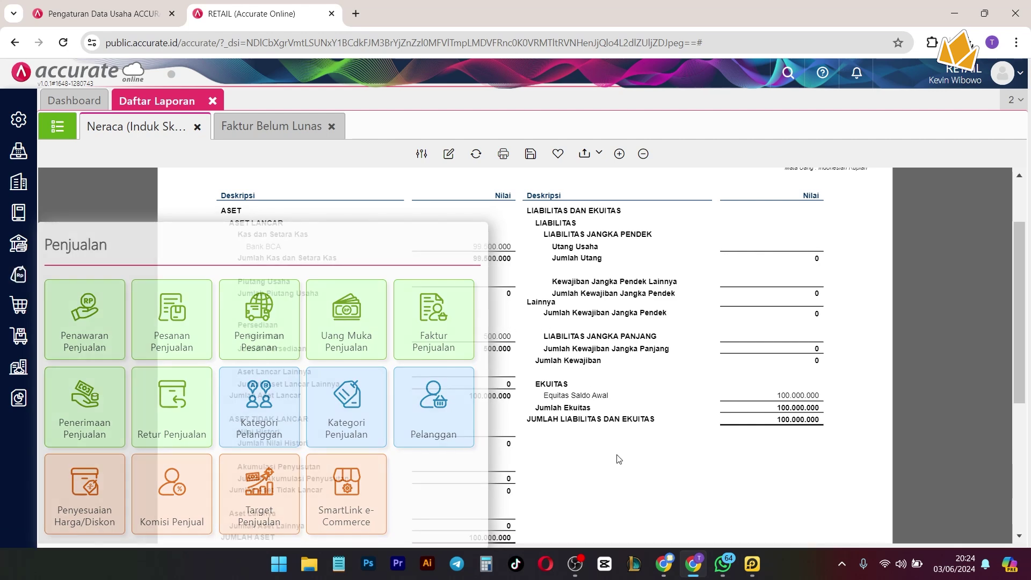
scroll(287, 357, up, 2)
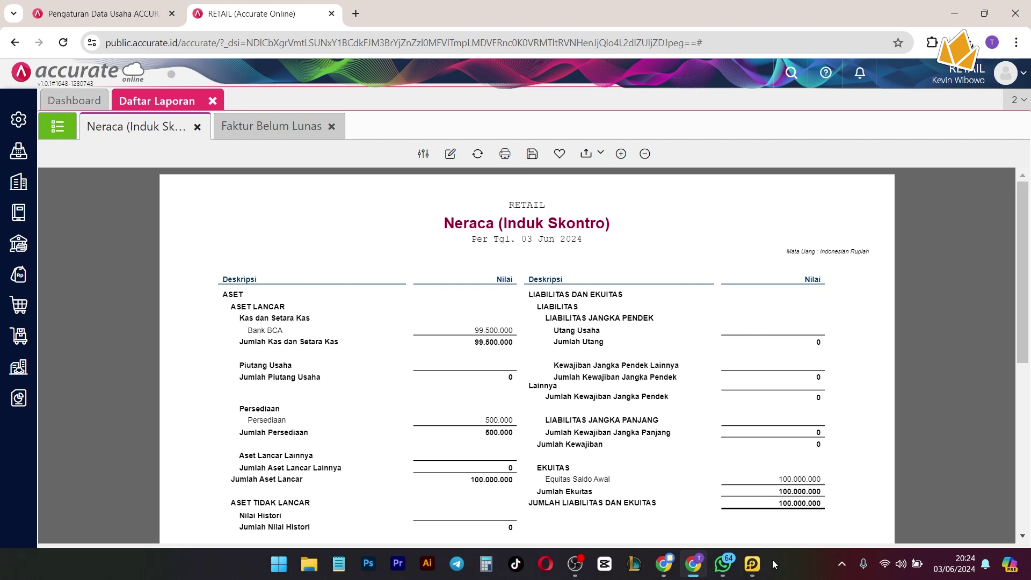
- Switch to LDPlayer, launch Accurate POS and enter as the Supervisor user without creating a PIN
click(753, 563)
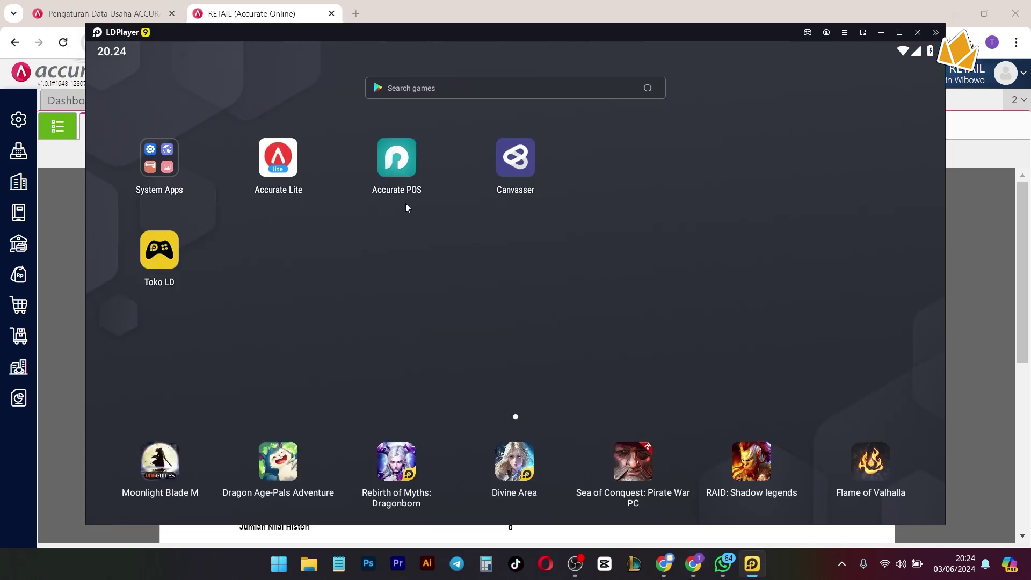
click(384, 170)
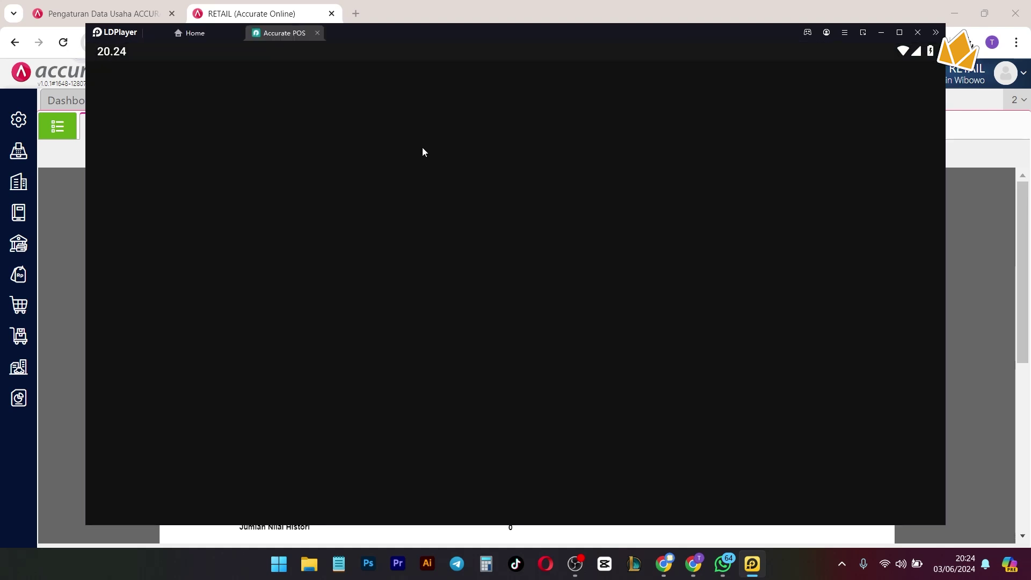
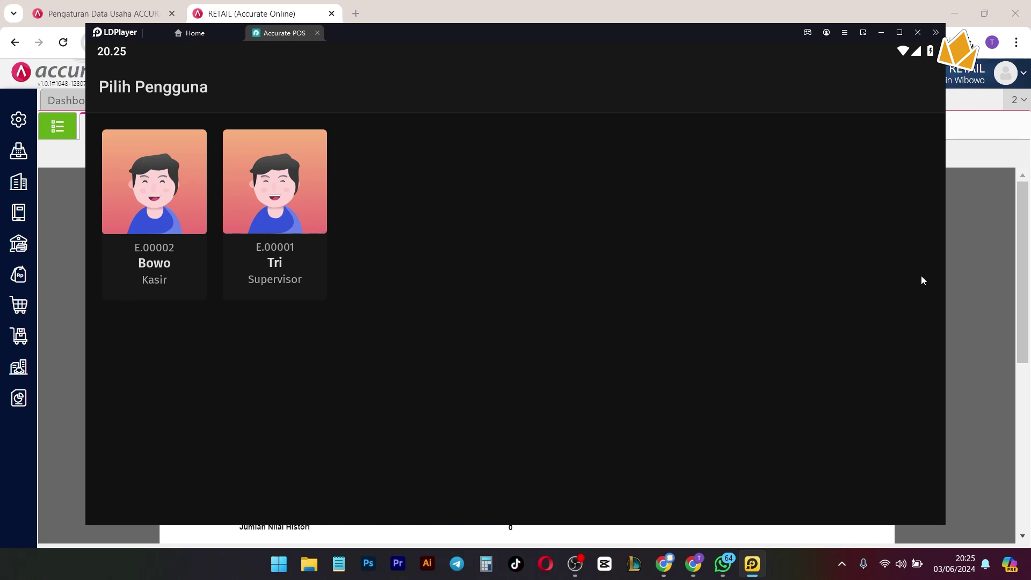
click(273, 227)
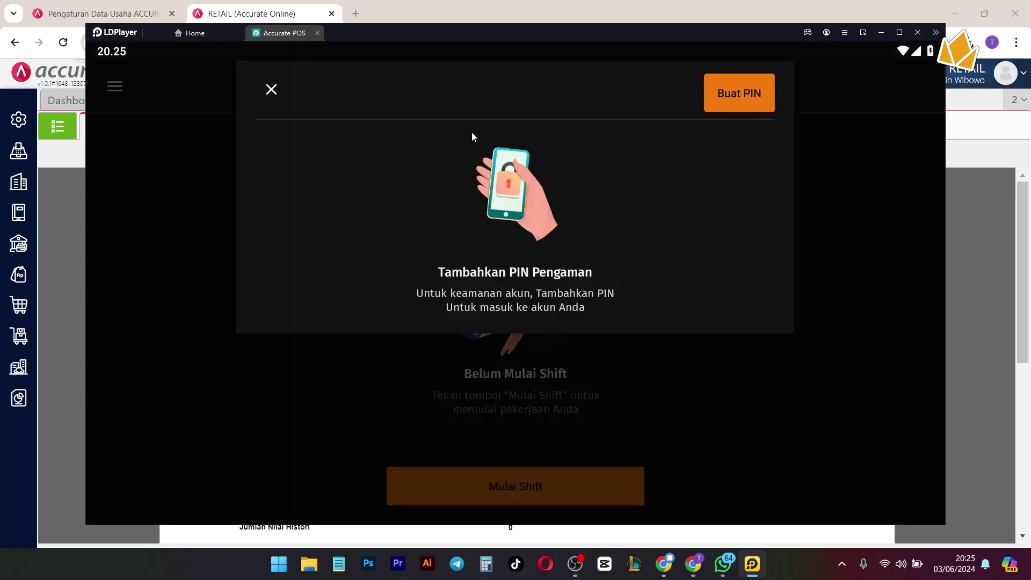
click(273, 89)
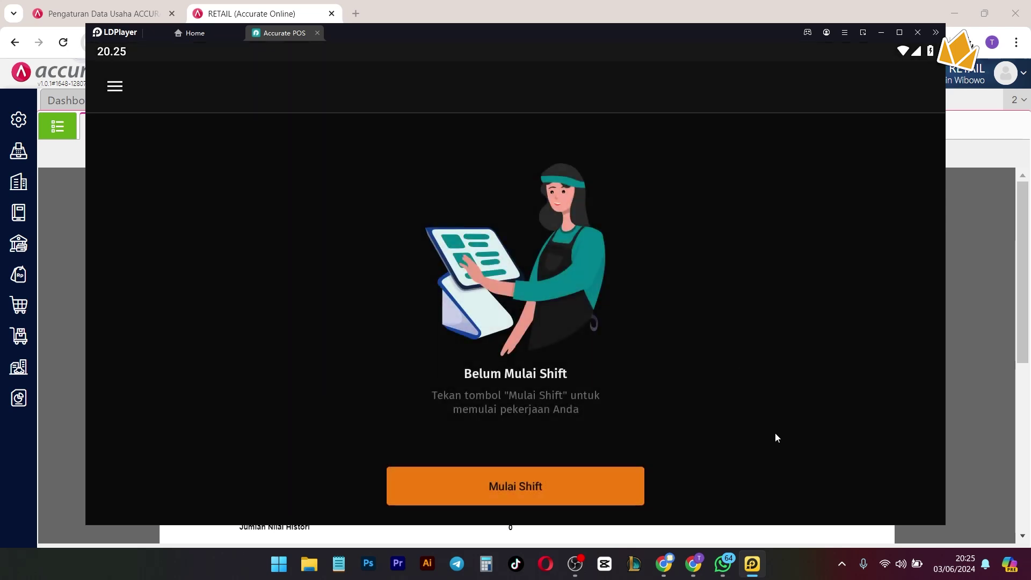
- Start the cashier shift in Accurate POS with Rp0 starting capital and switch back to Accurate Online
click(532, 486)
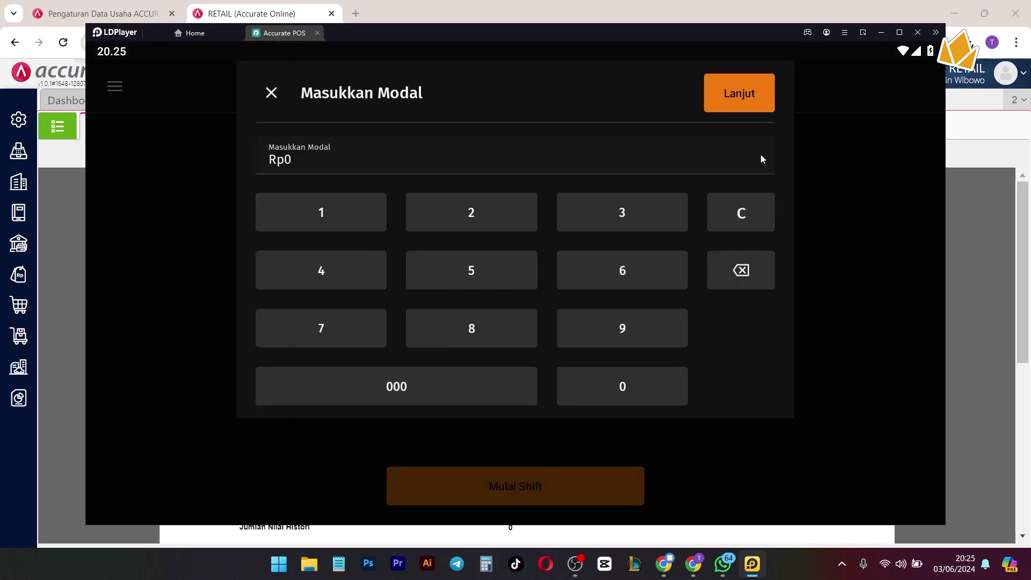
click(759, 87)
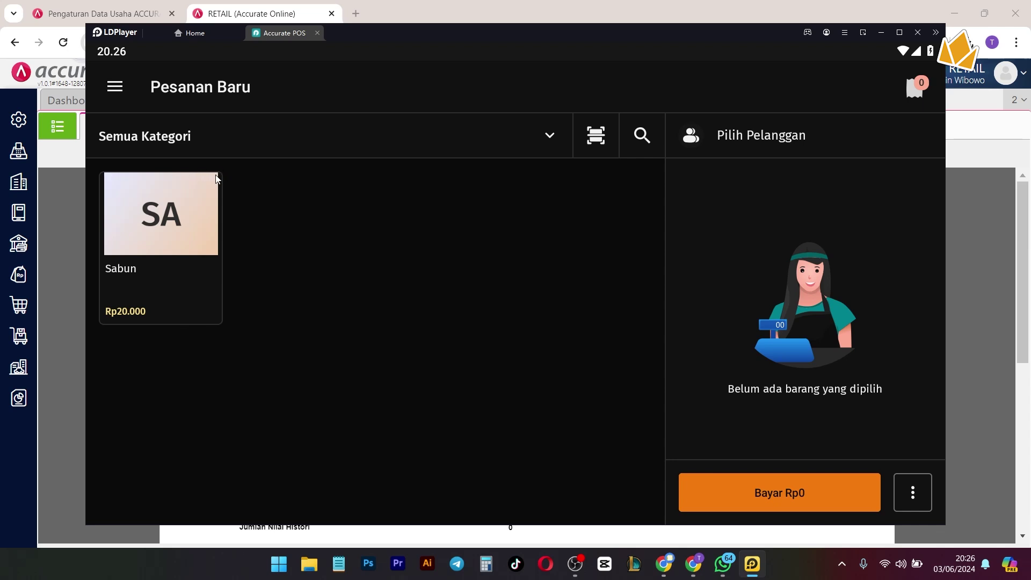
click(63, 358)
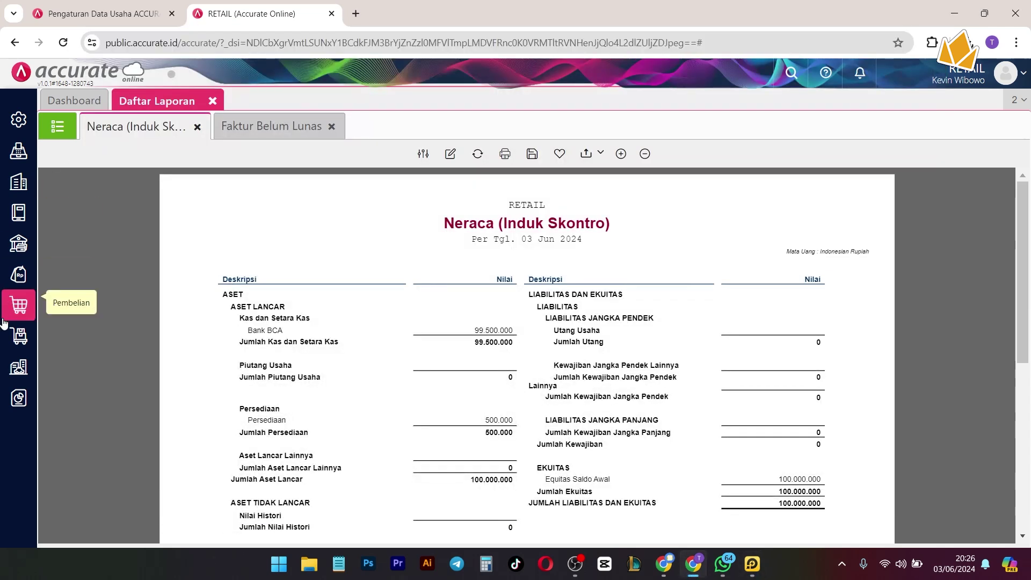
- Open the Sabun item record in Barang & Jasa from the Persediaan module and view its Gambar section
mouse_move(12, 317)
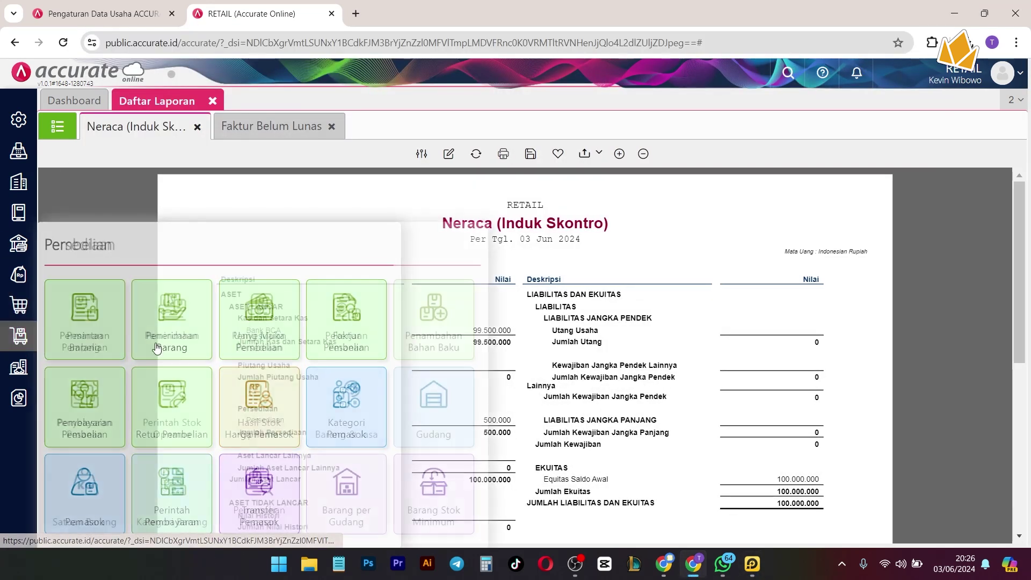
mouse_move(17, 336)
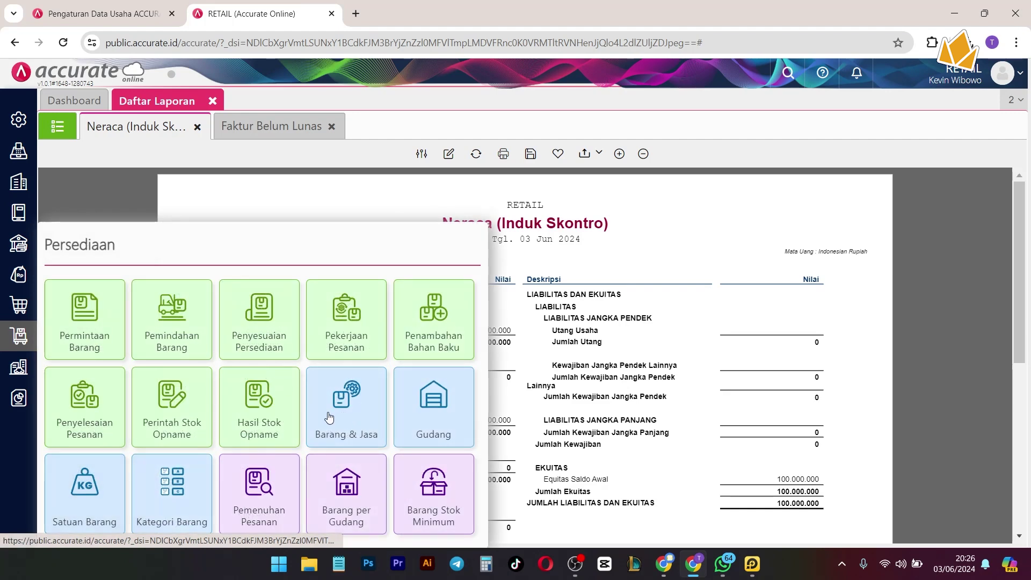
click(357, 405)
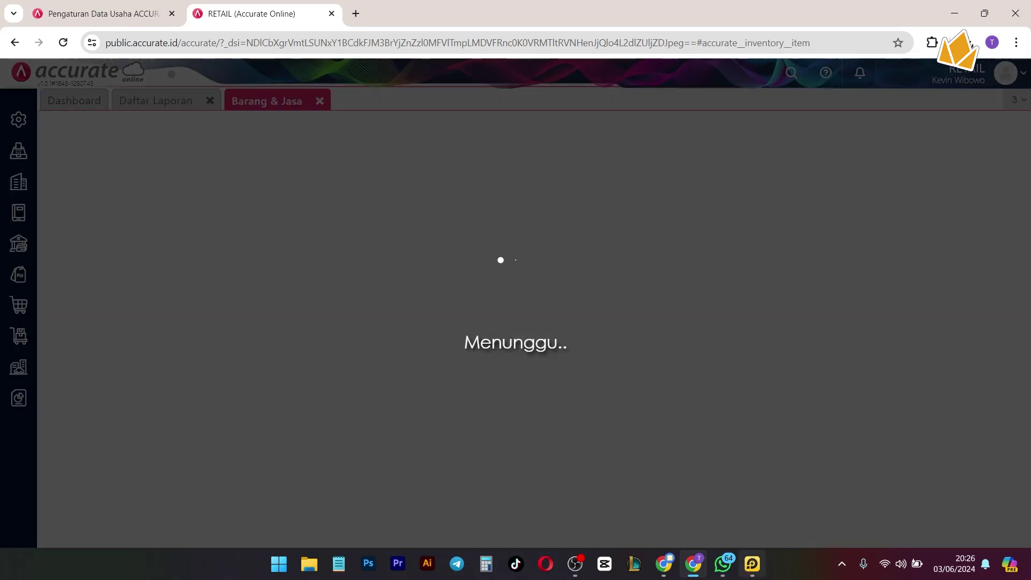
click(752, 564)
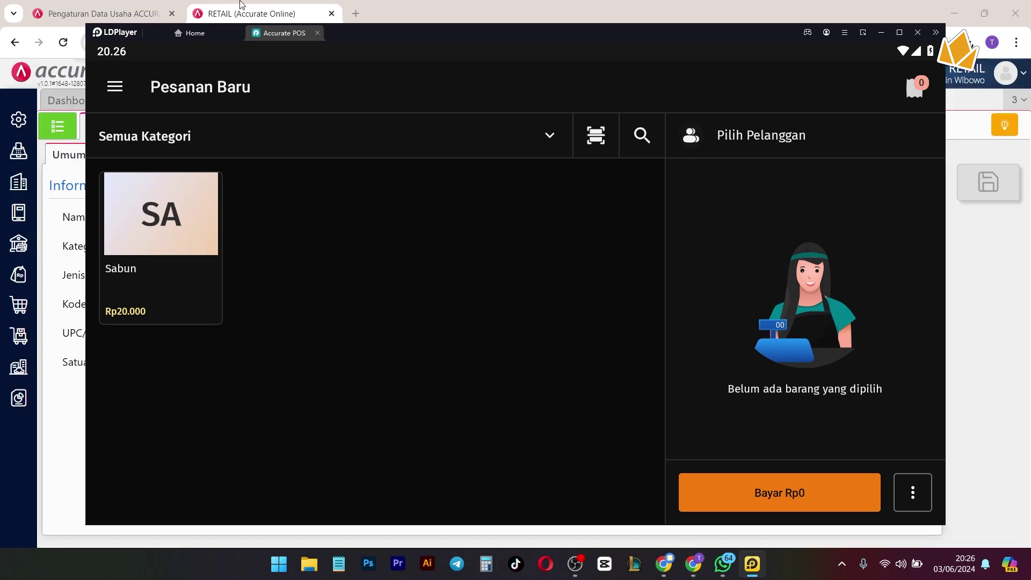
click(240, 4)
click(58, 135)
click(382, 248)
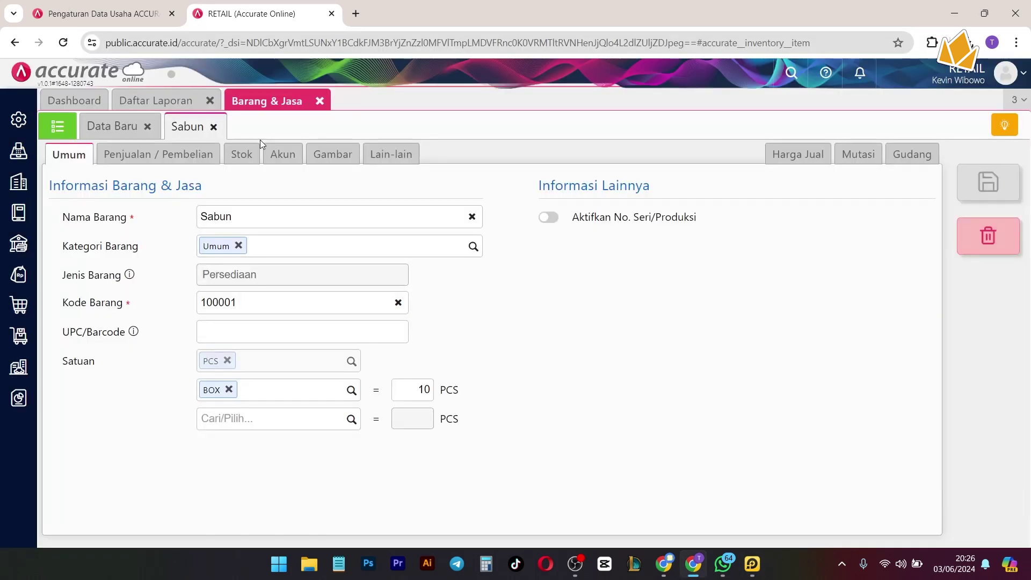
click(333, 154)
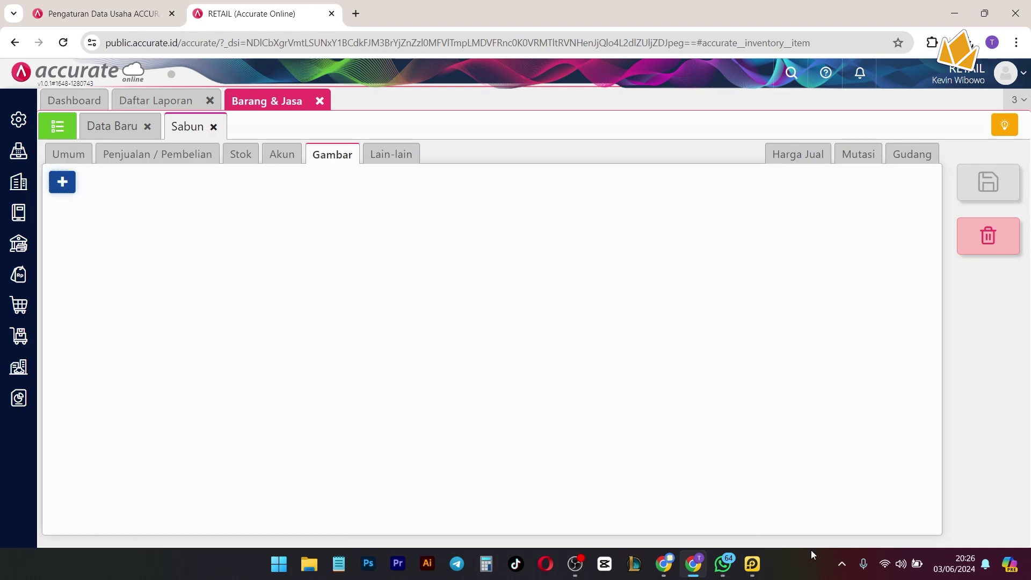
- Switch to Accurate POS and look through its main menu from Pesanan Baru to Pengaturan
click(752, 563)
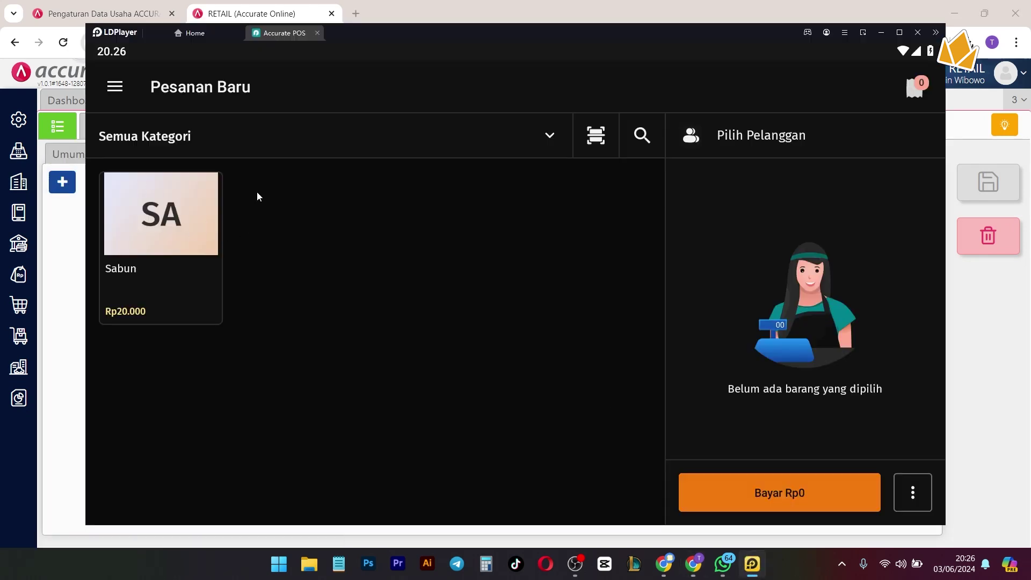
click(125, 89)
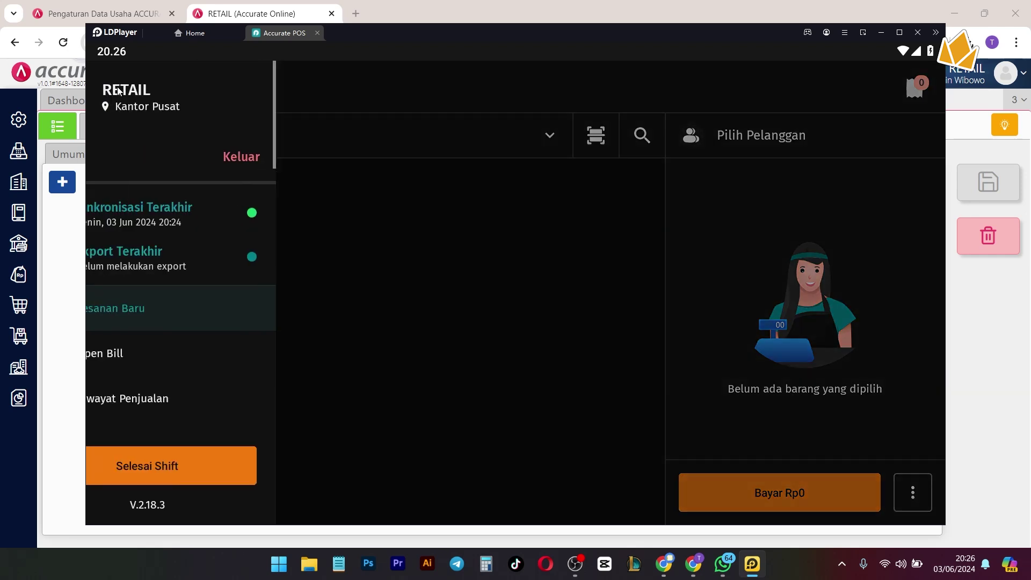
scroll(241, 282, down, 1)
scroll(241, 282, down, 1)
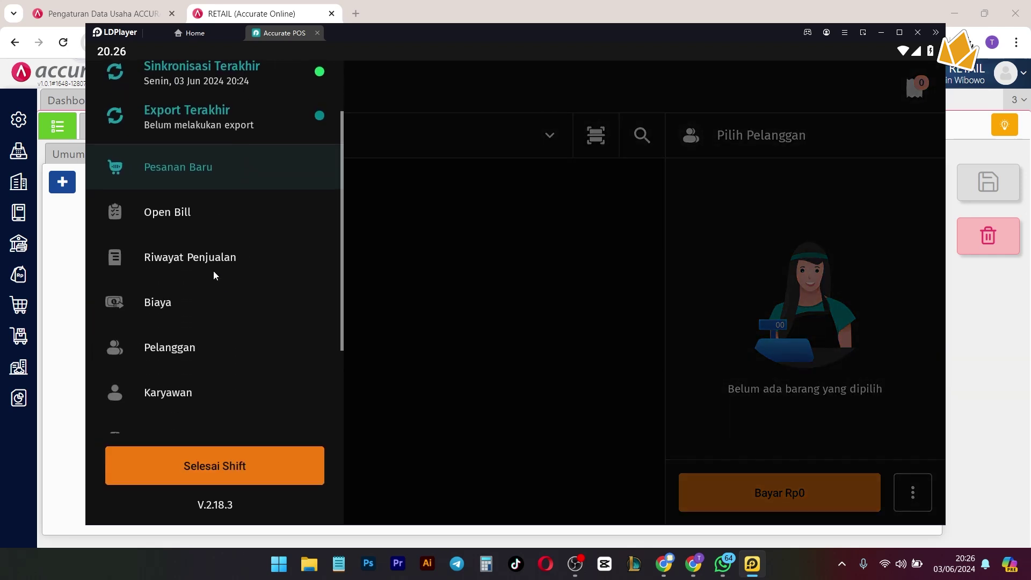
scroll(189, 202, down, 1)
click(474, 216)
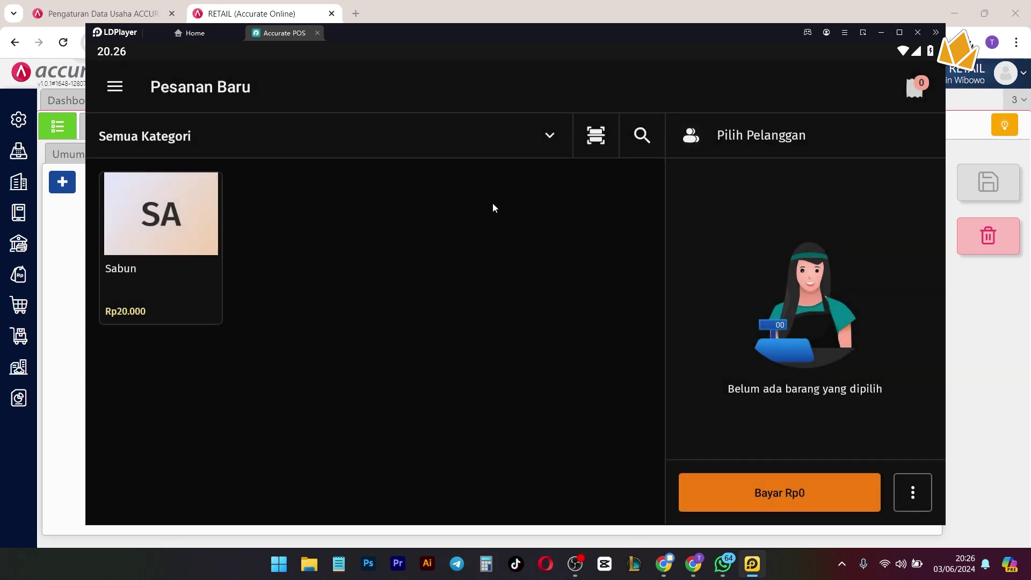
click(120, 94)
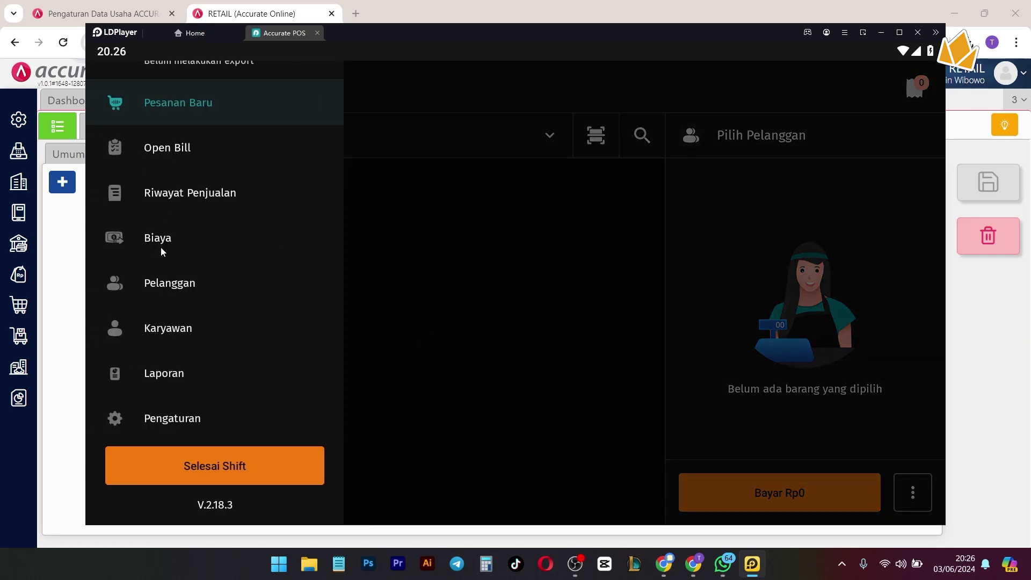
scroll(167, 346, up, 1)
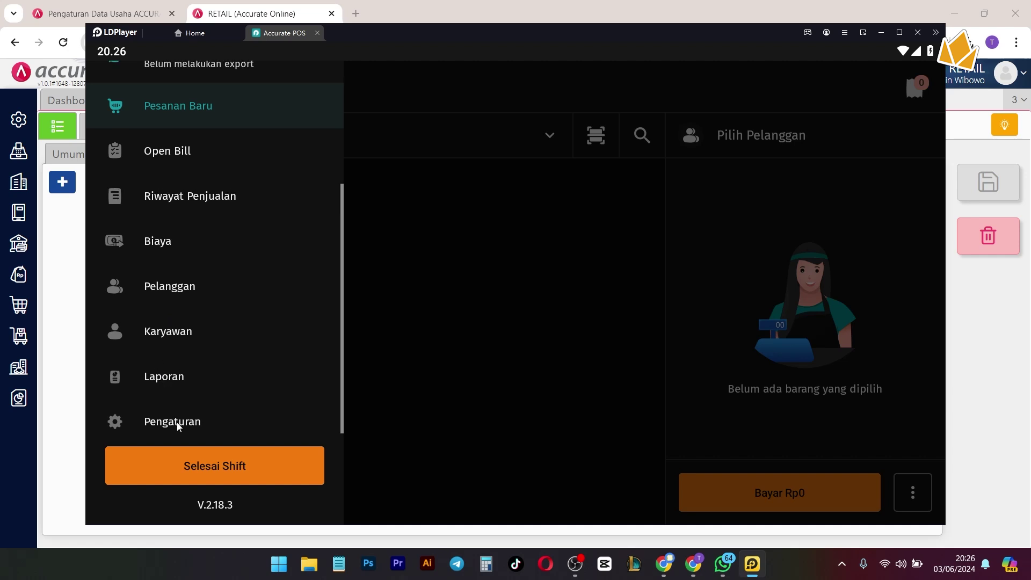
- Examine the Accurate POS outlet reports from Penjualan Barang per Pelanggan to Retur Penjualan per Barang, plus the list of employee reports
click(165, 384)
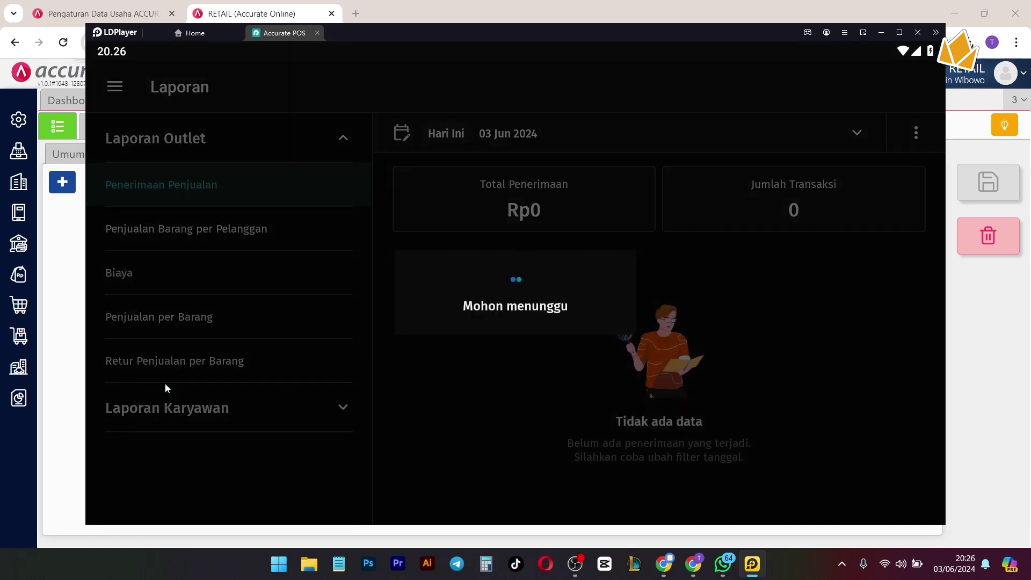
click(173, 227)
click(137, 278)
click(174, 316)
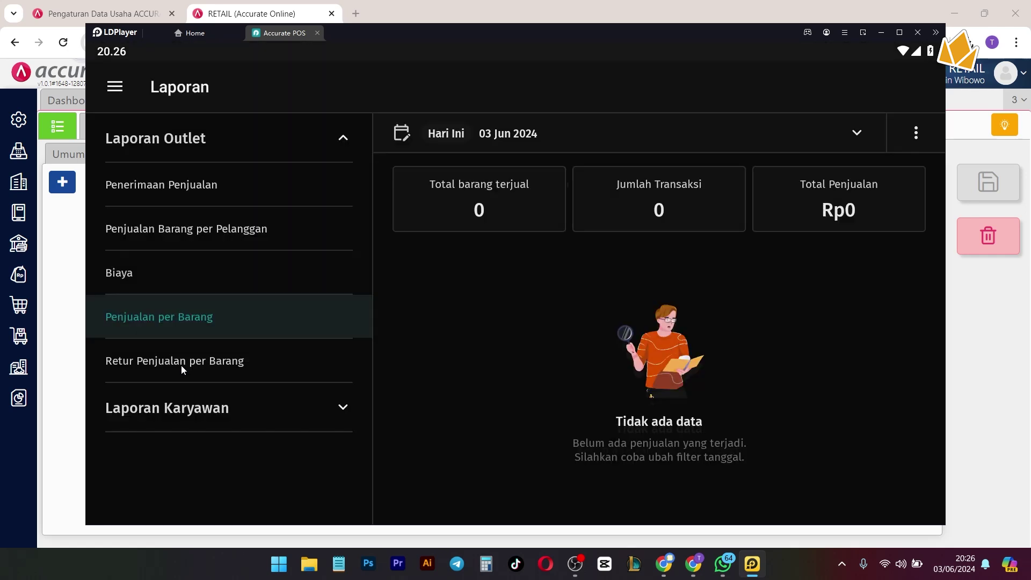
click(182, 365)
click(181, 417)
scroll(207, 393, down, 2)
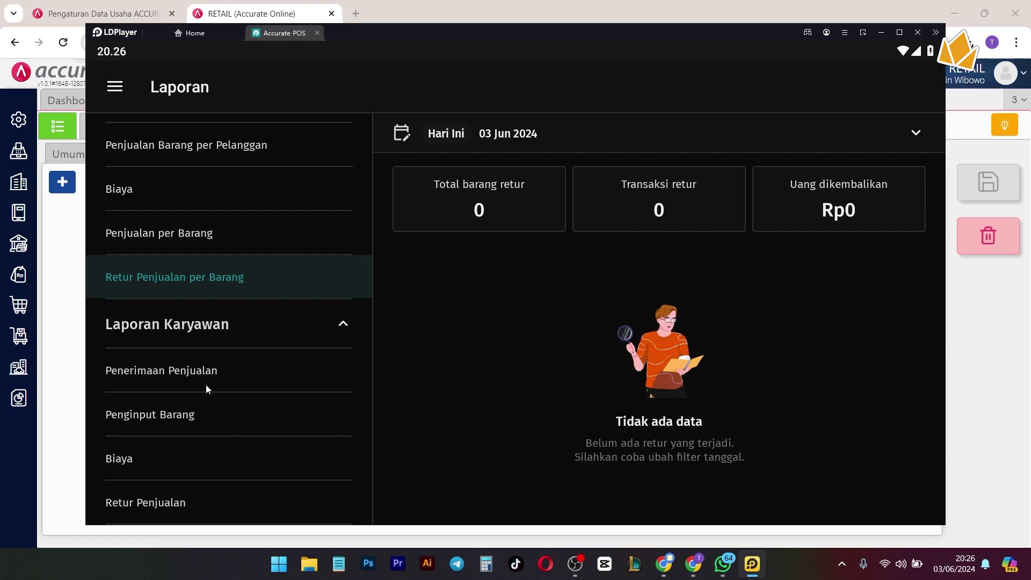
scroll(239, 279, up, 2)
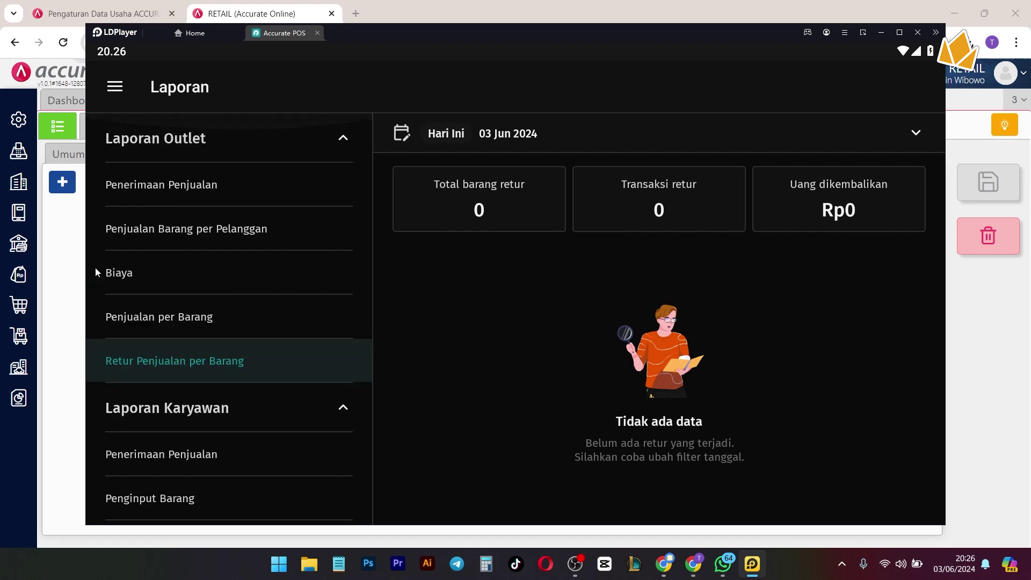
- Close Barang & Jasa in Accurate Online, and return to the Pesanan Baru screen in Accurate POS
click(65, 293)
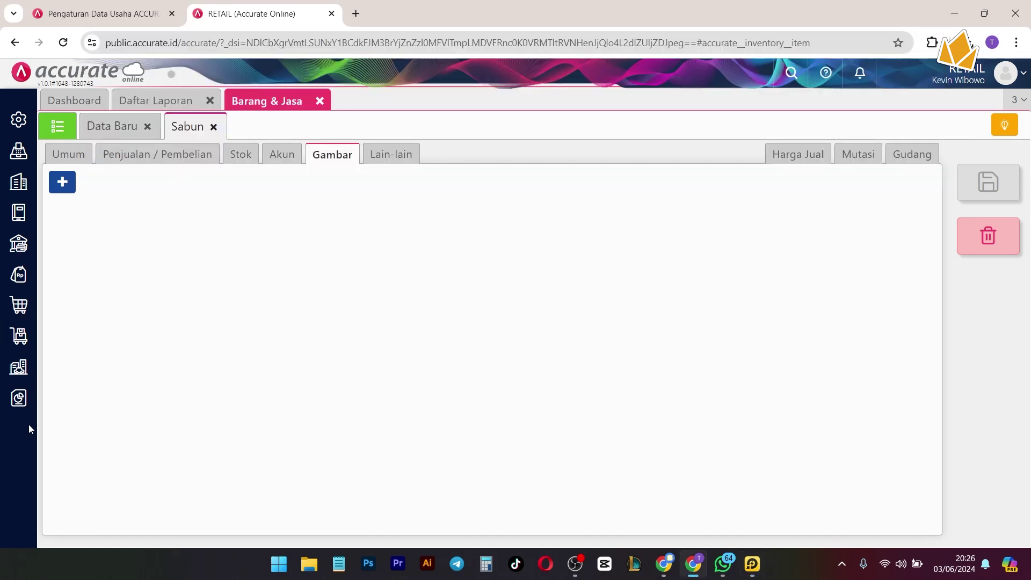
click(320, 102)
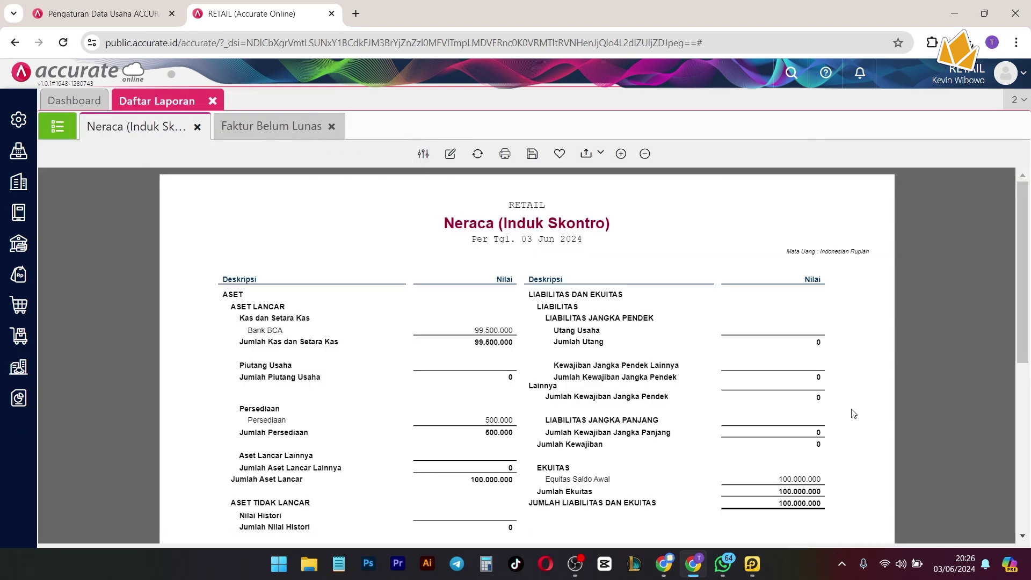
click(751, 563)
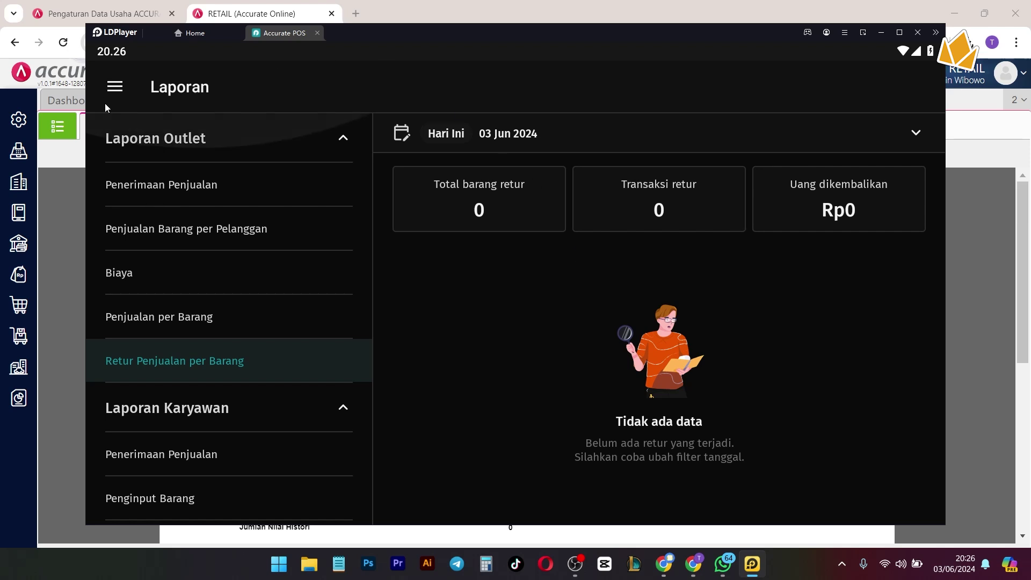
click(123, 87)
scroll(210, 258, up, 3)
scroll(193, 263, down, 1)
click(177, 265)
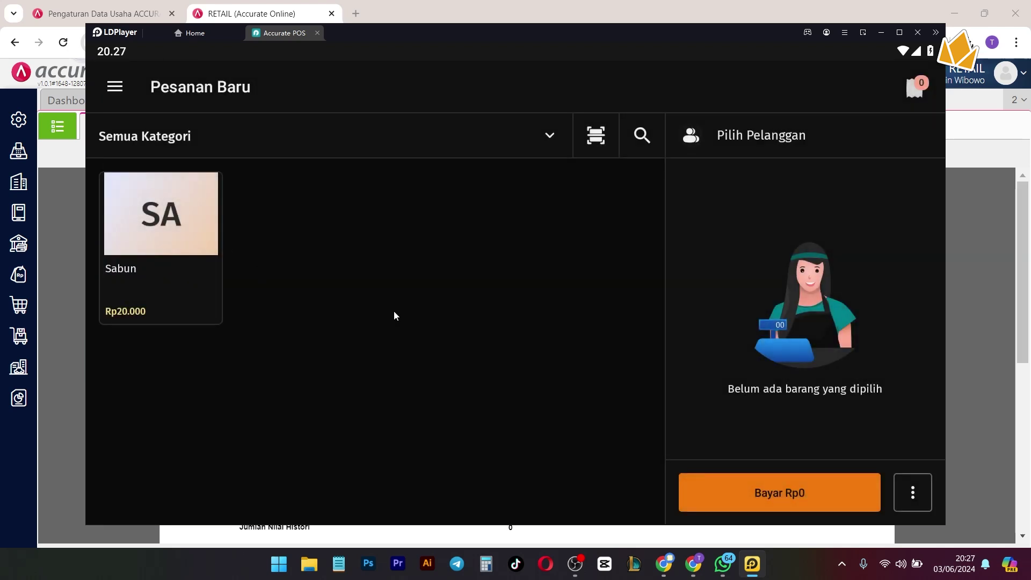
- Open Sabun's order details, compare its PCS and BOX unit prices, and leave PCS as the unit
click(144, 218)
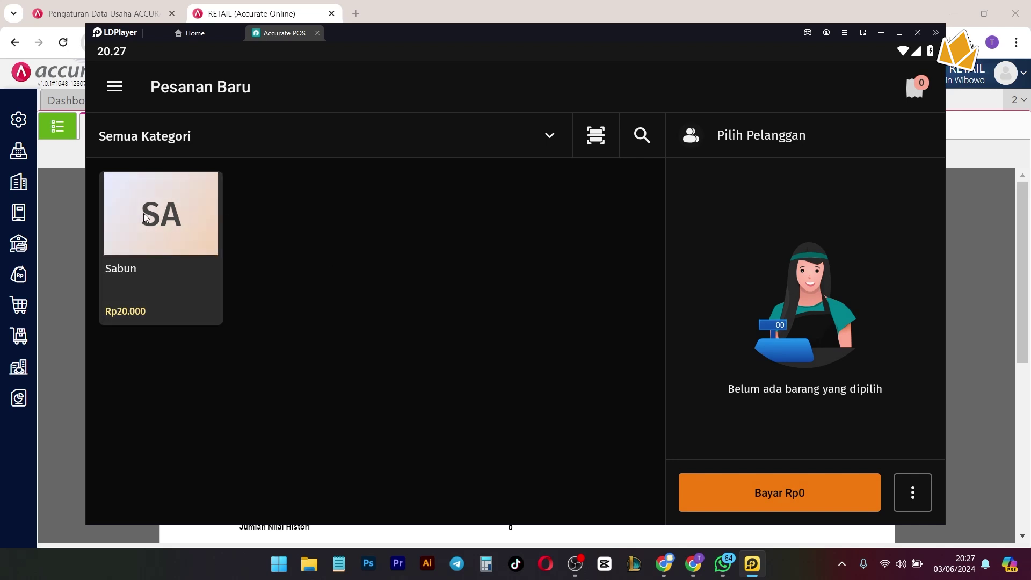
scroll(502, 266, down, 2)
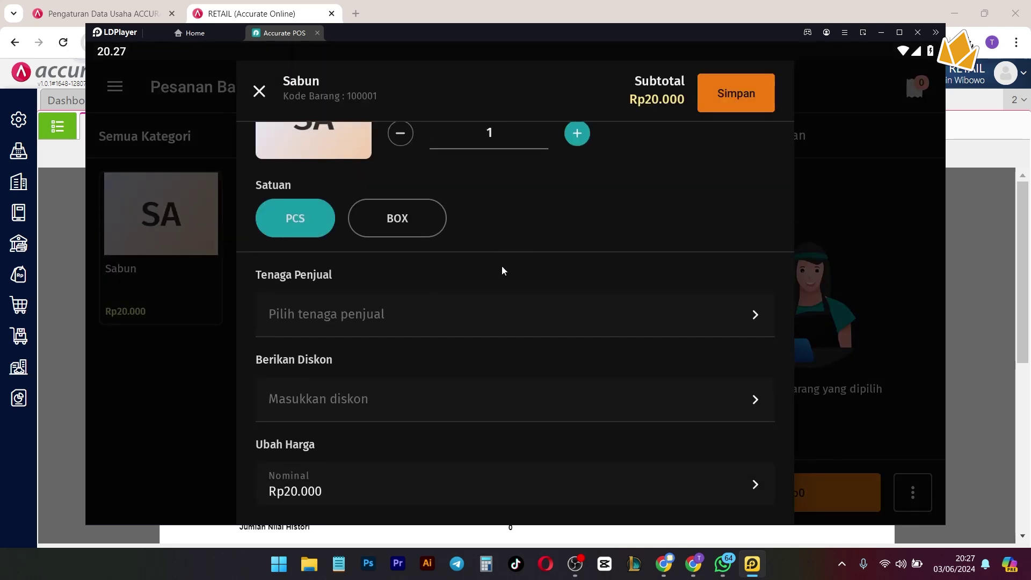
scroll(501, 270, up, 2)
scroll(500, 269, down, 1)
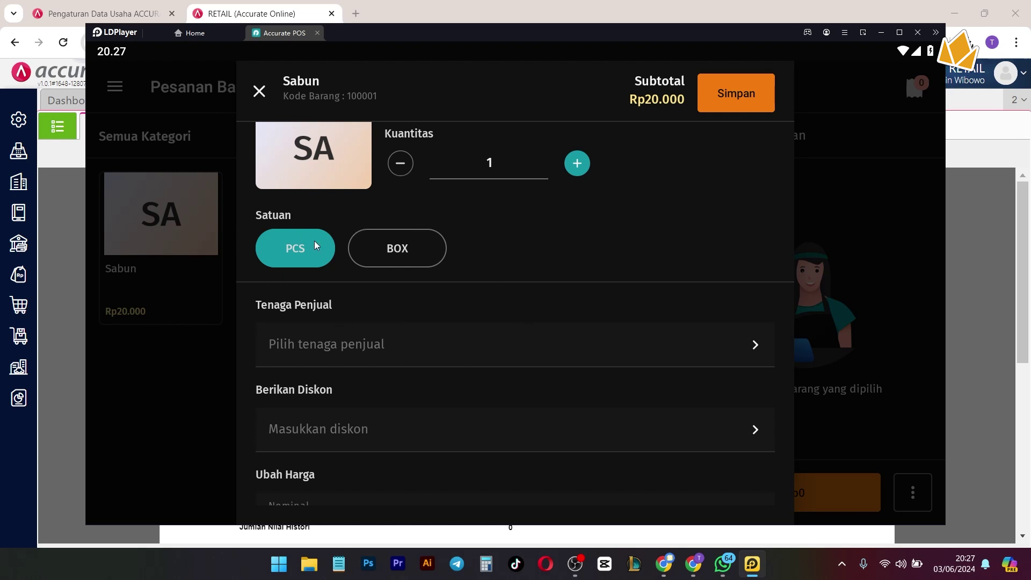
click(425, 262)
click(344, 257)
click(404, 262)
click(282, 266)
click(410, 269)
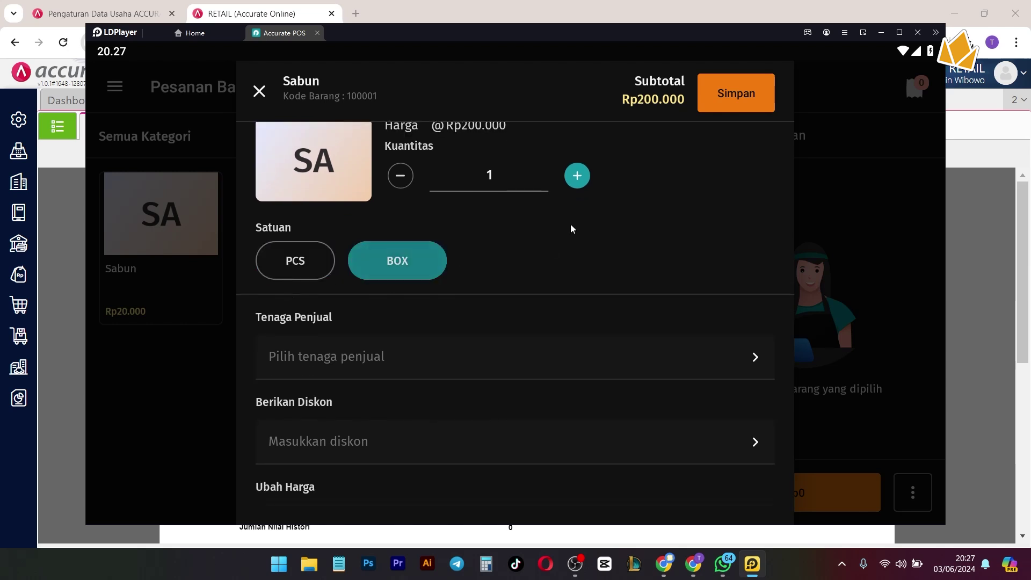
click(267, 268)
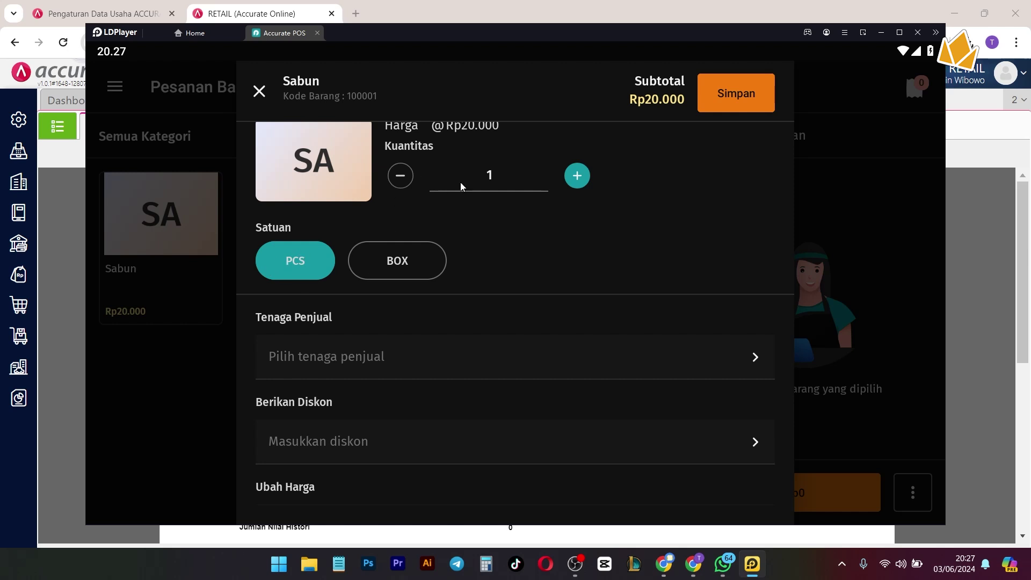
- Raise the Sabun order quantity to 5 PCS
click(585, 180)
click(585, 179)
click(585, 179)
click(584, 179)
- Review Sabun's optional order fields, including Ubah Harga without changing the price, and save the item to the order
scroll(571, 307, down, 4)
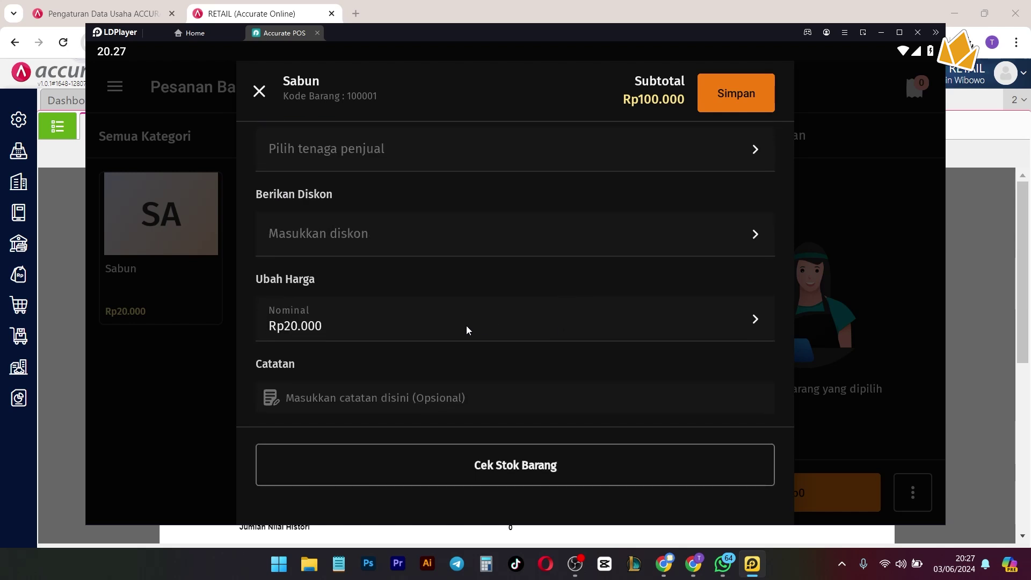
scroll(608, 198, up, 4)
scroll(489, 272, down, 4)
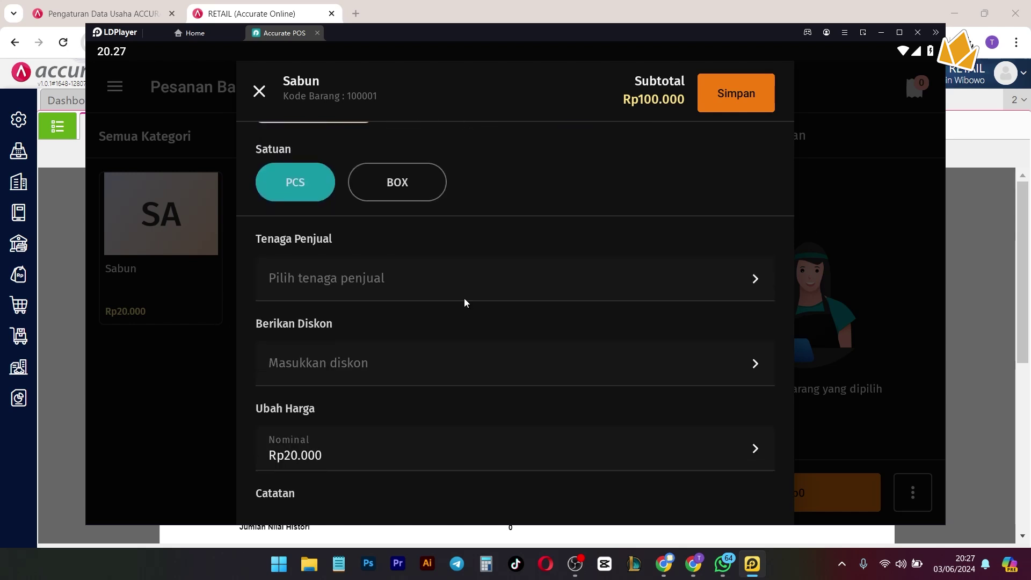
click(333, 314)
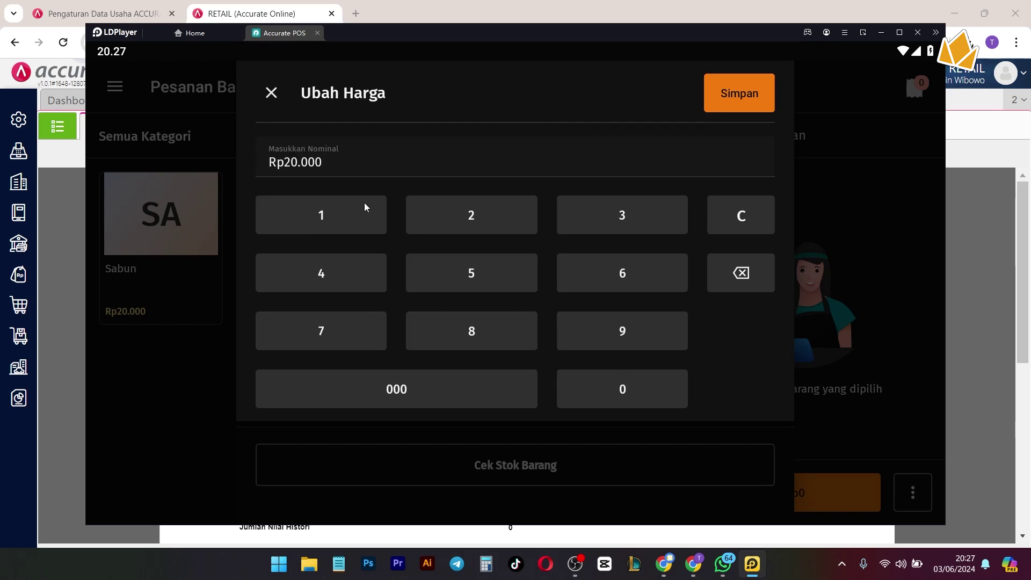
click(268, 95)
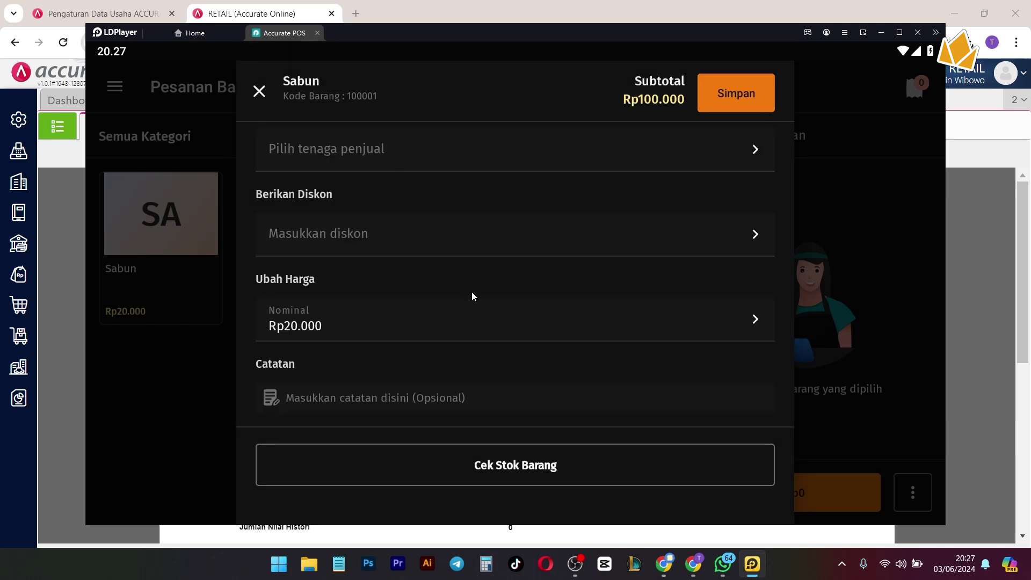
scroll(541, 372, up, 4)
click(723, 85)
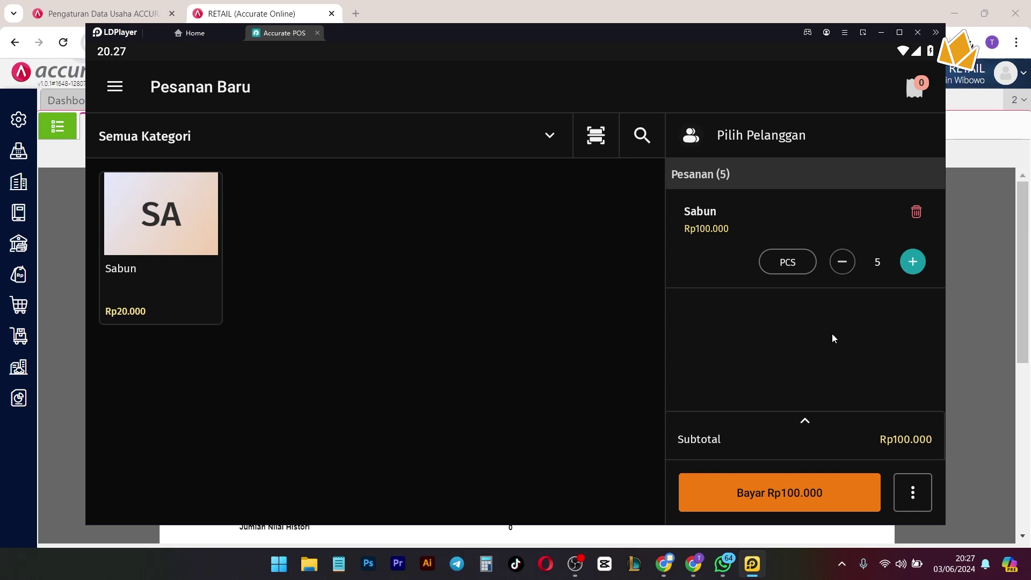
- Proceed to payment of the Sabun order, compare the Tunai, Non-Tunai and Split methods, and leave Non-Tunai selected
click(761, 498)
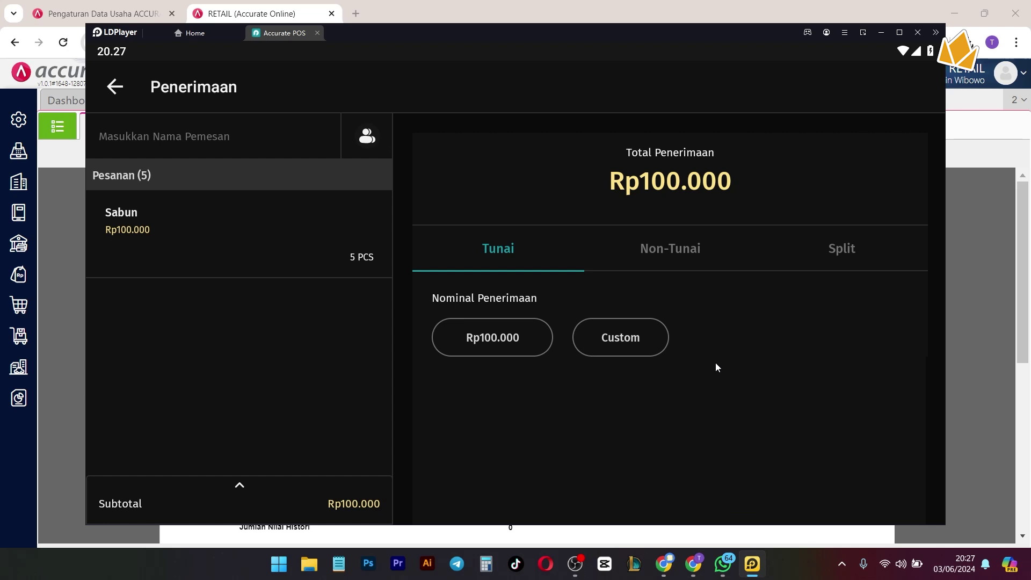
click(679, 264)
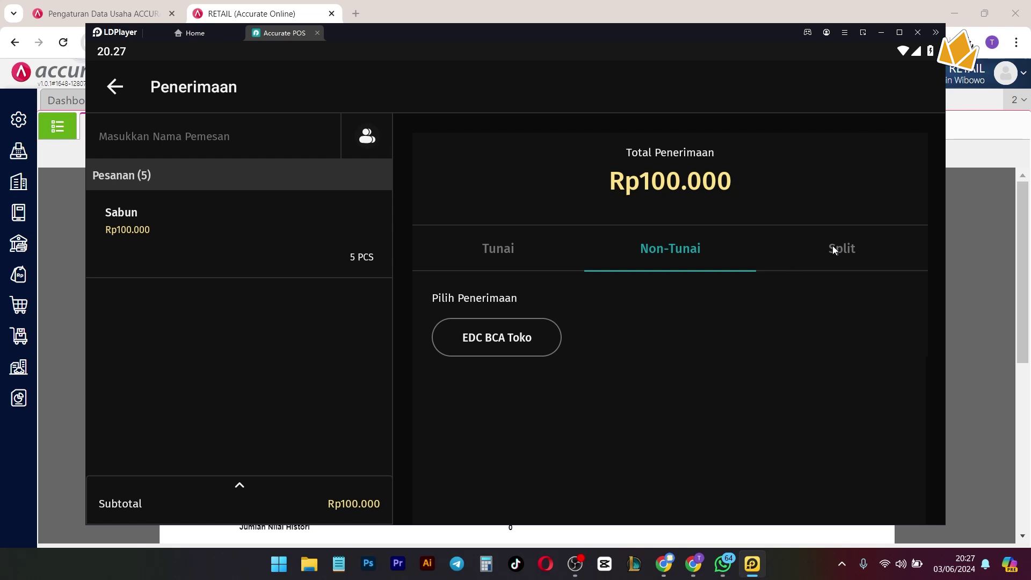
click(834, 250)
click(656, 247)
click(514, 257)
click(665, 250)
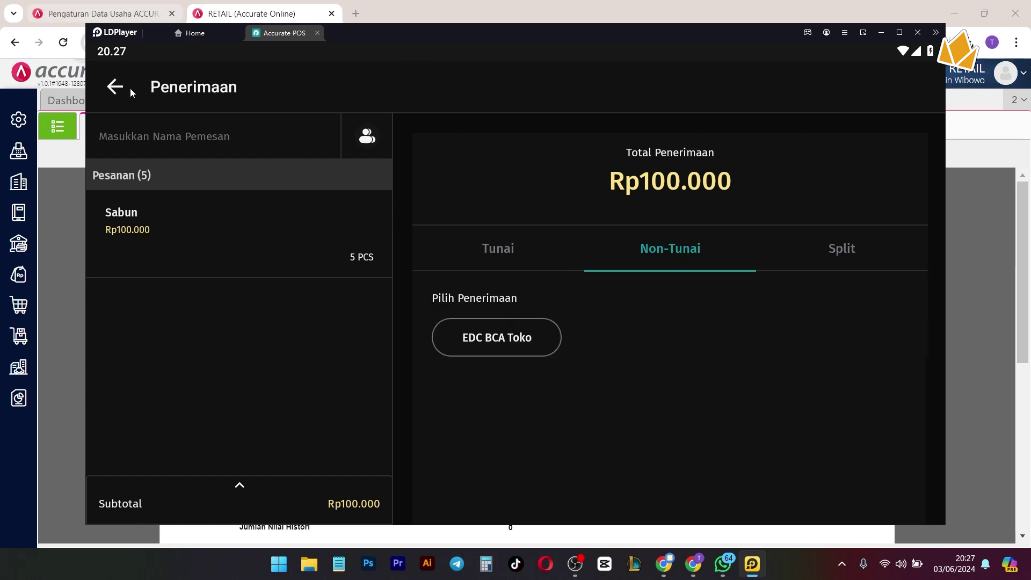
- Look at the Accurate POS module options in Accurate Online and return to the Penerimaan screen in Accurate POS
click(18, 156)
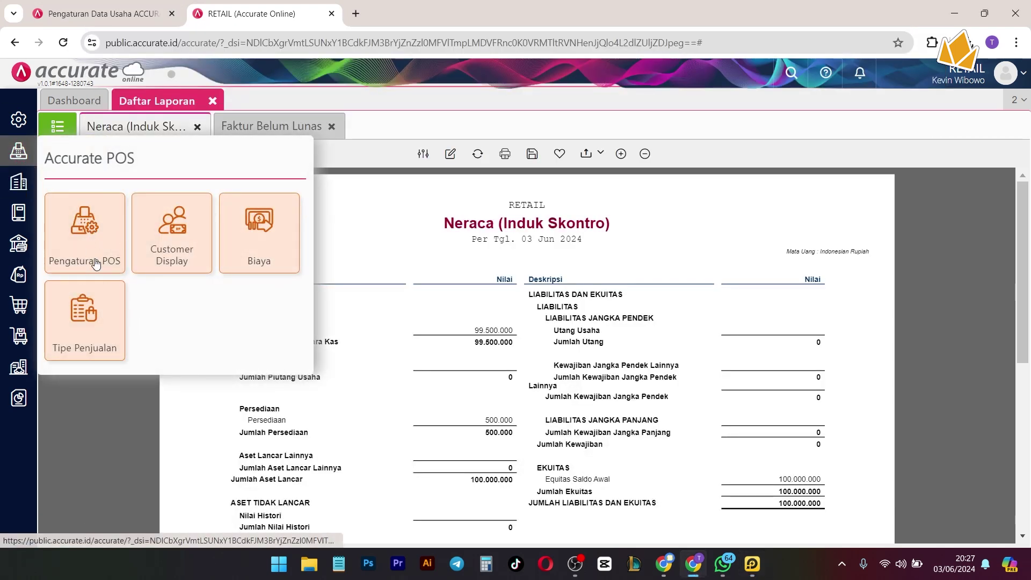
click(879, 372)
click(752, 564)
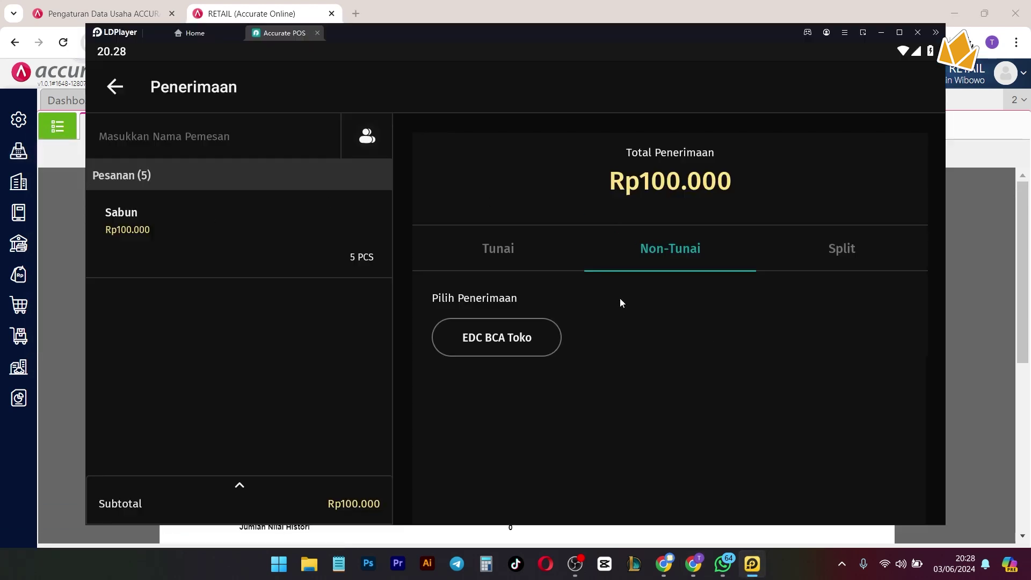
- Try Non-Tunai payment through EDC BCA Toko for the Sabun order
click(502, 255)
click(678, 247)
click(519, 353)
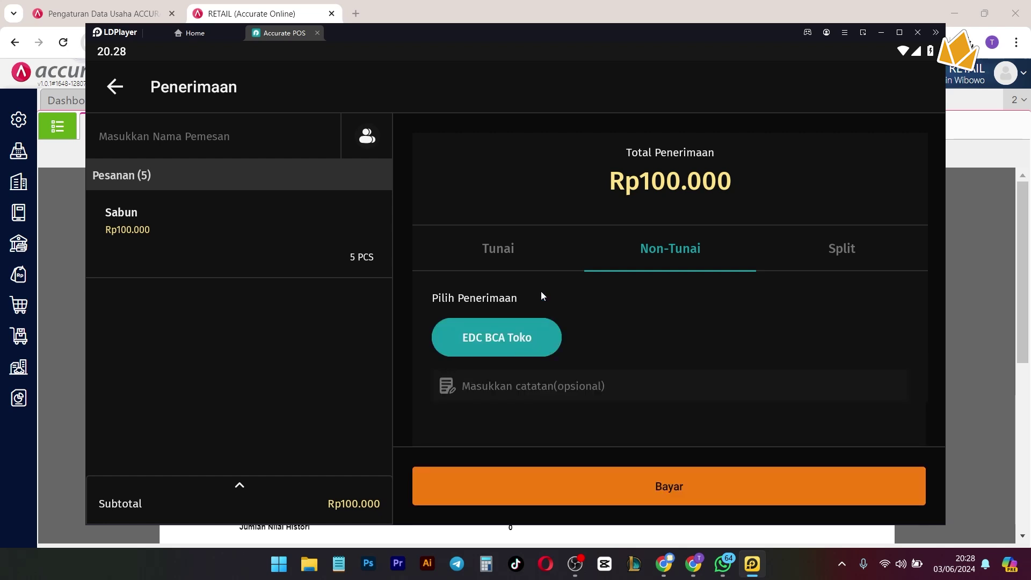
- Pay the Sabun order by Tunai with the exact Rp100.000 and finish the transaction
click(515, 241)
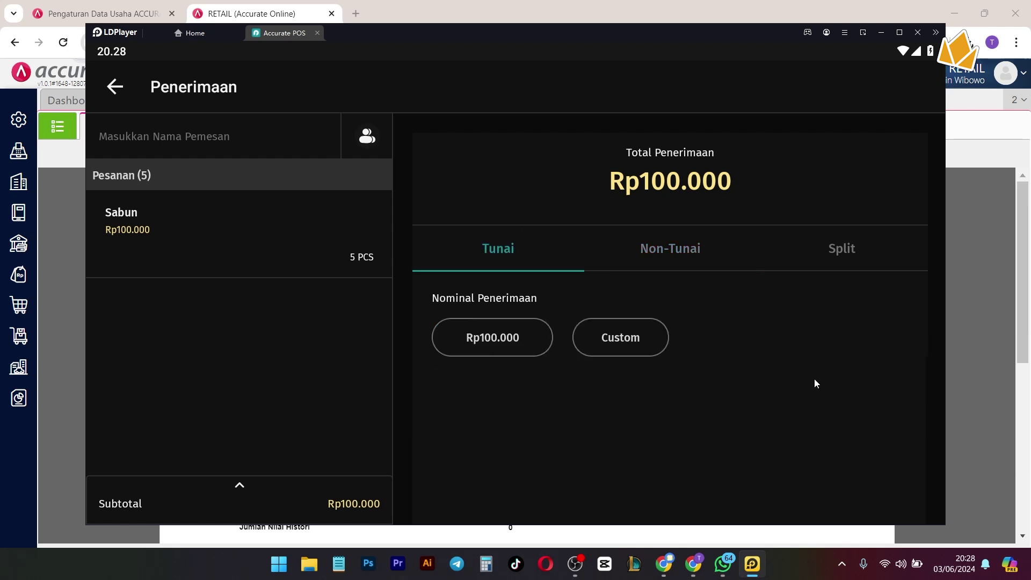
click(469, 344)
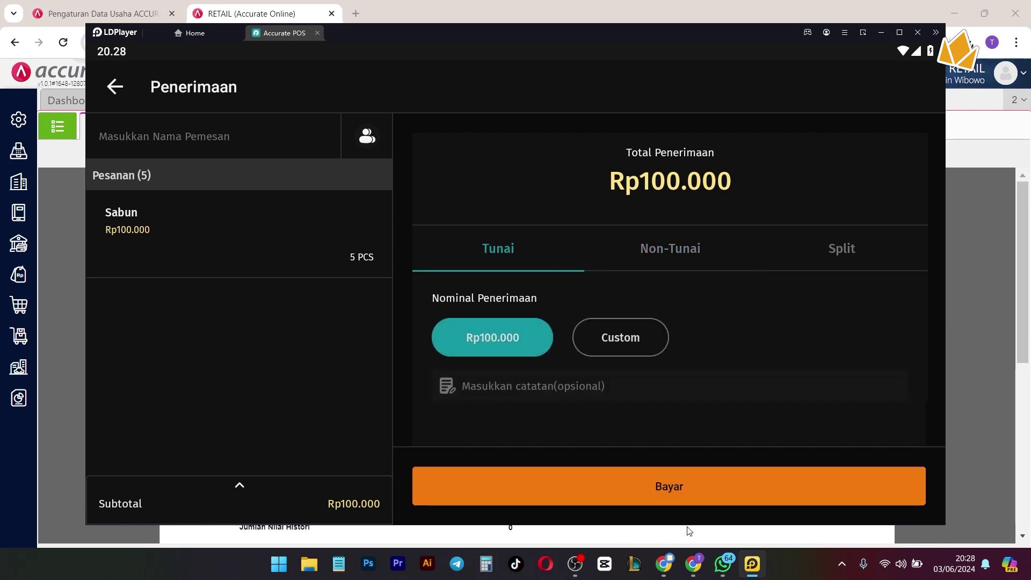
click(680, 491)
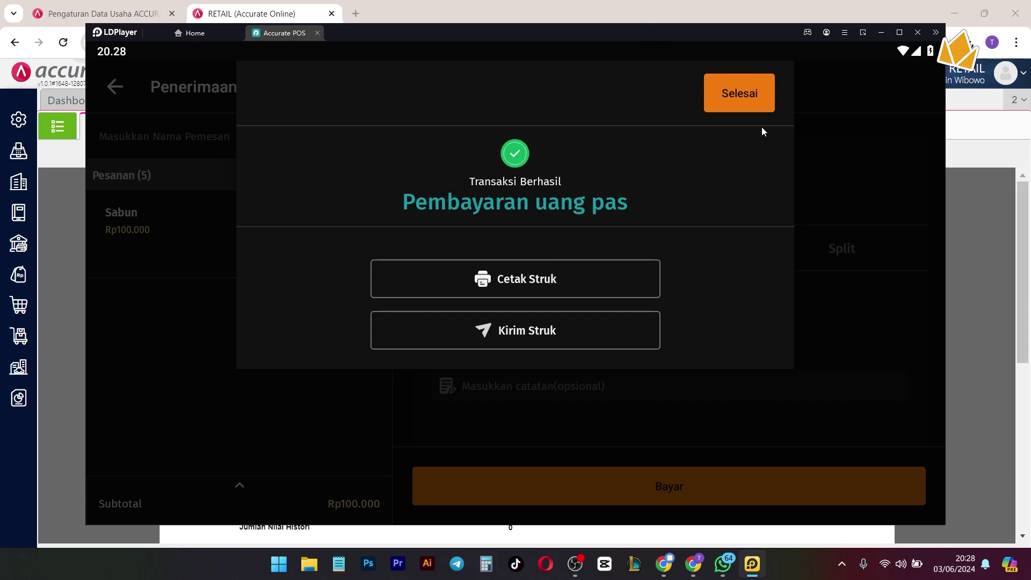
click(749, 101)
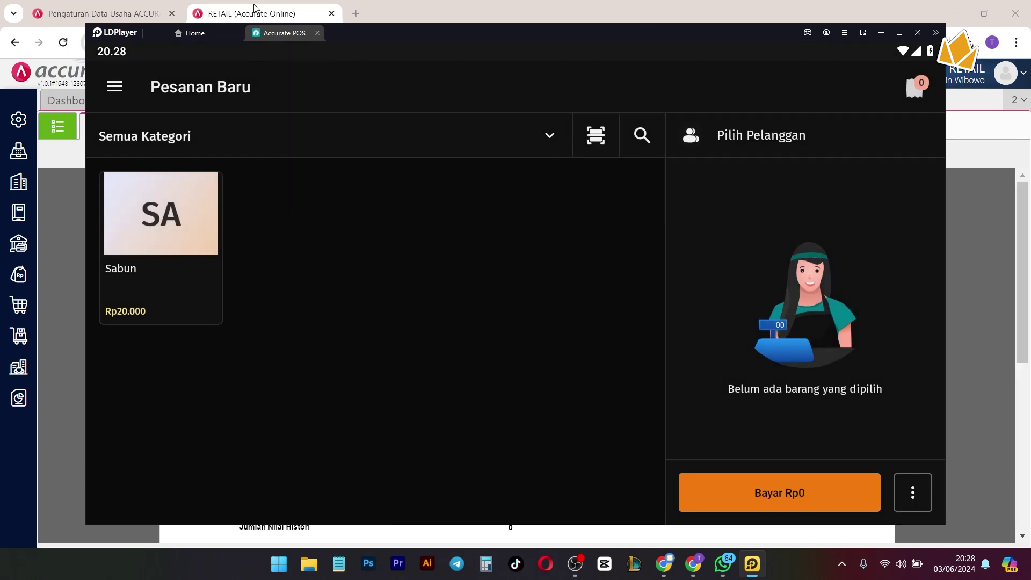
- Switch to Accurate Online and open the Pelanggan Umum sales invoice dated 03/06/2024 from the Faktur Penjualan list
click(254, 7)
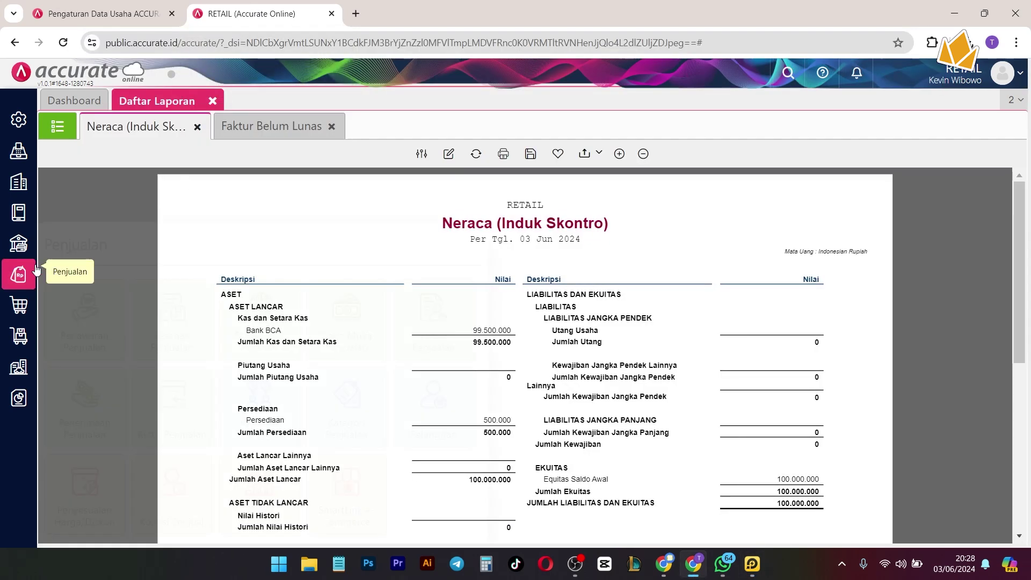
click(3, 277)
click(423, 300)
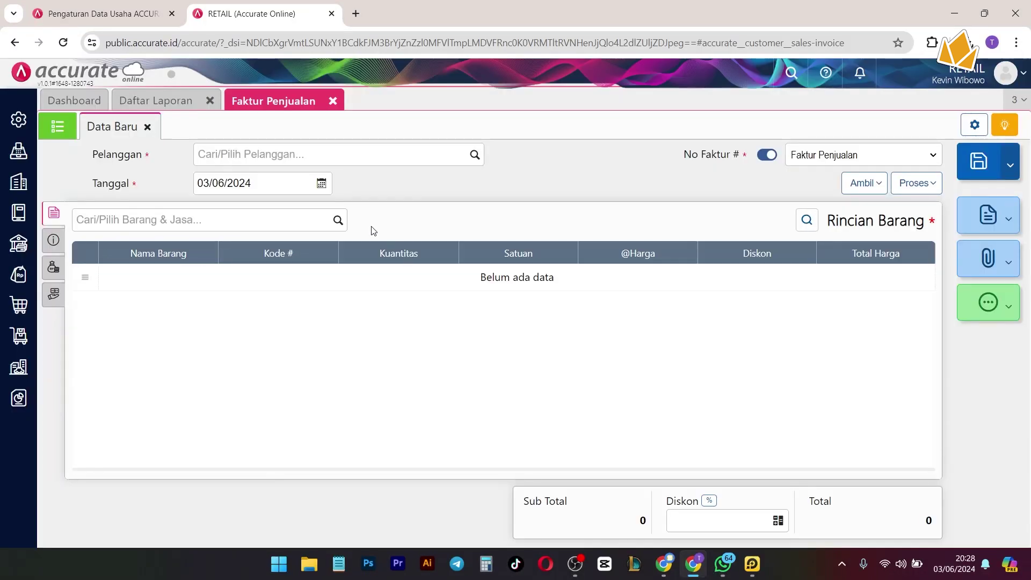
click(57, 126)
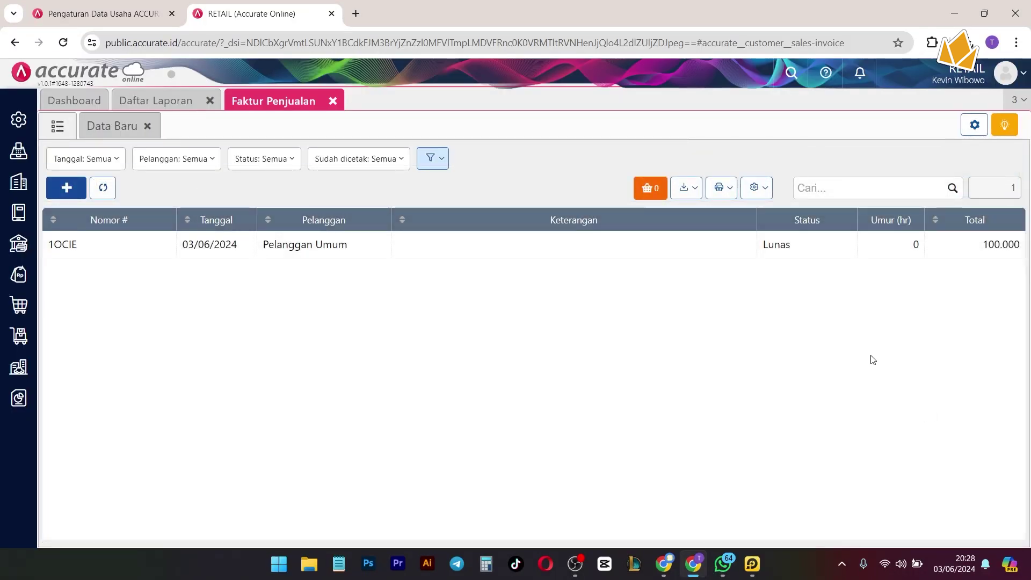
click(207, 244)
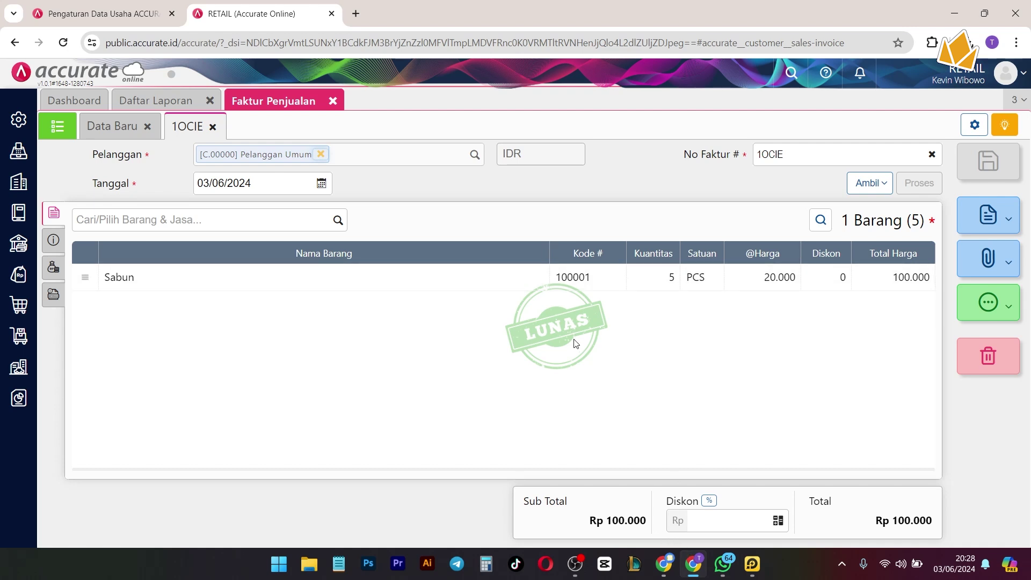
- Open the Penerimaan Penjualan list to review the receipt recorded for the POS sale
mouse_move(18, 274)
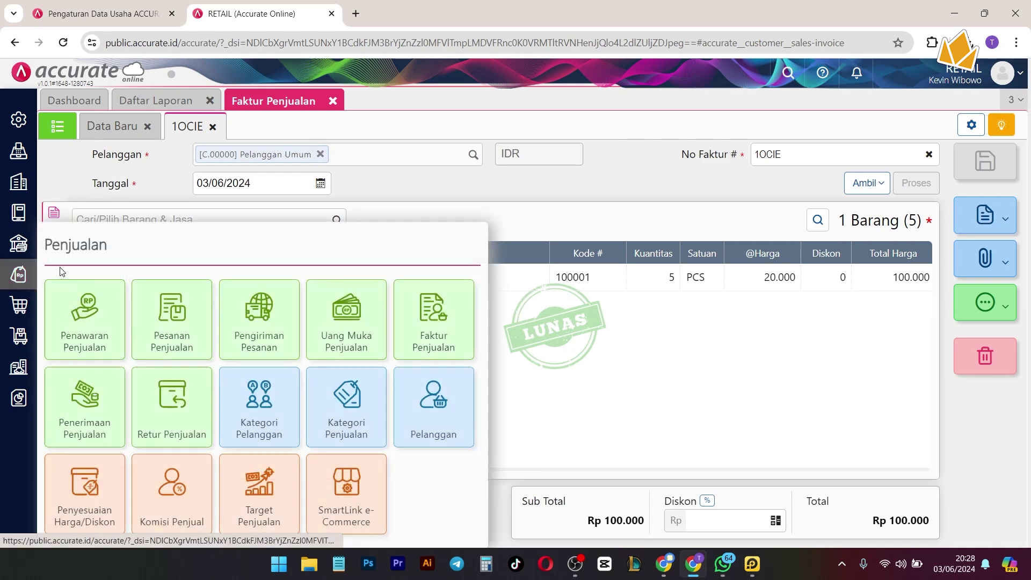
click(85, 429)
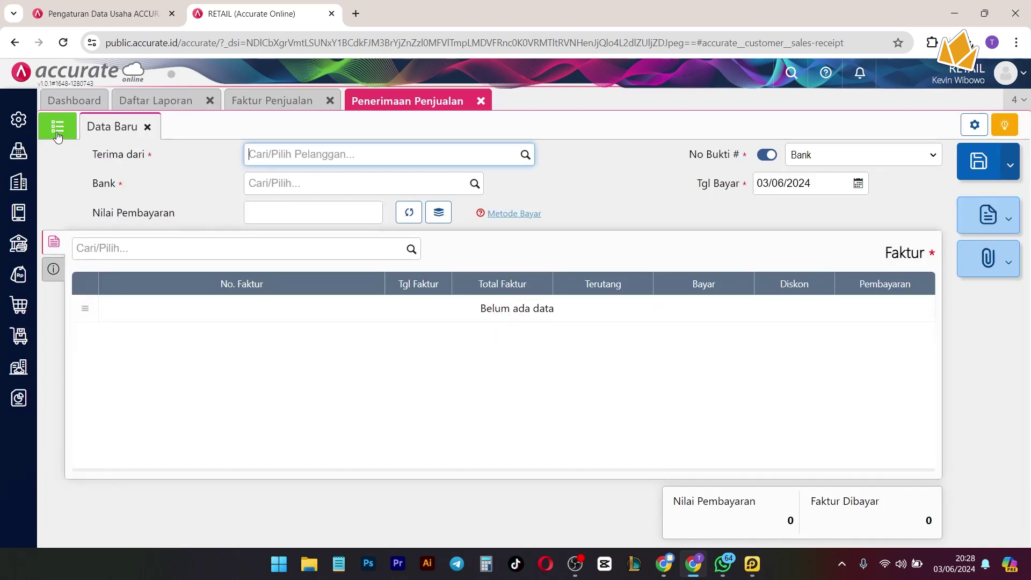
click(59, 135)
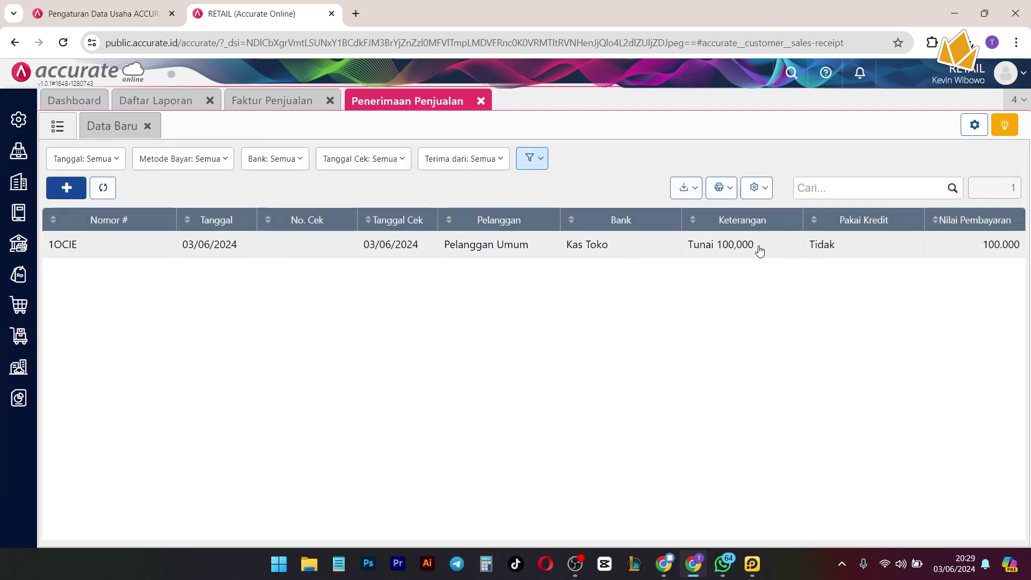
- Refresh the Neraca (Induk Skontro) report and examine its Kas Toko, Persediaan and Laba Tahun Ini lines
click(183, 100)
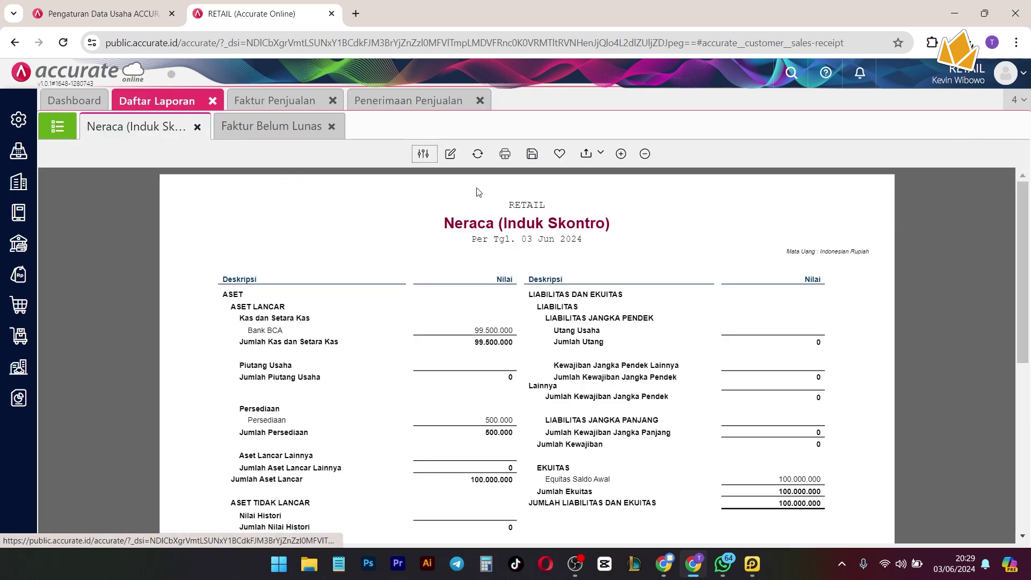
click(478, 154)
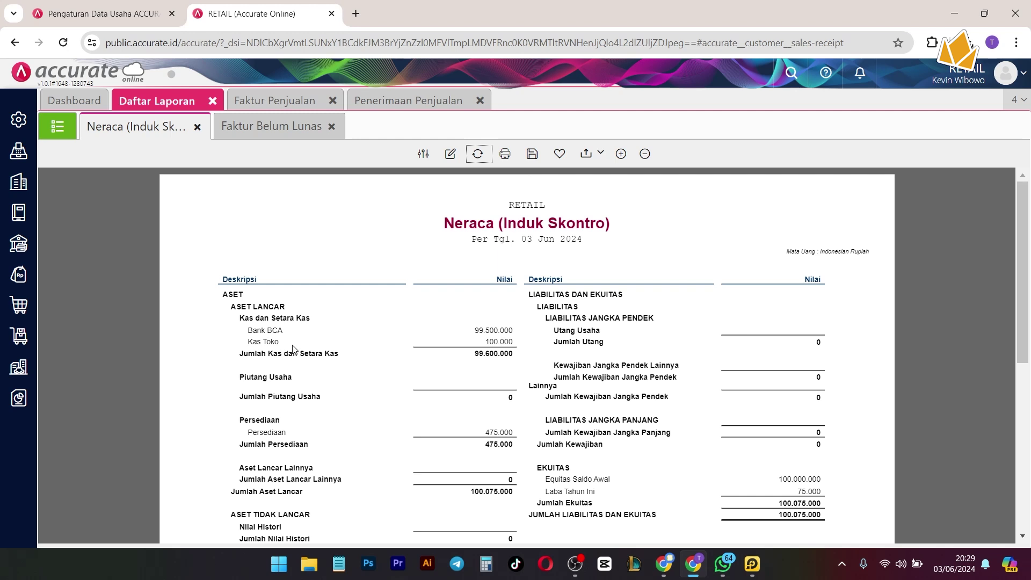
drag(294, 344, 241, 346)
drag(482, 344, 515, 345)
scroll(477, 337, down, 3)
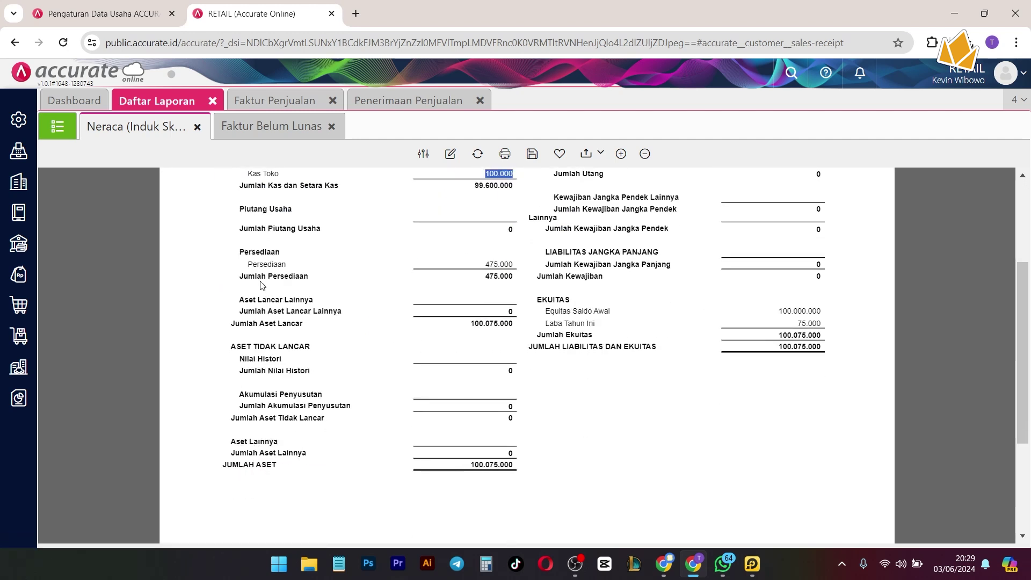
scroll(331, 314, up, 2)
drag(323, 348, 231, 349)
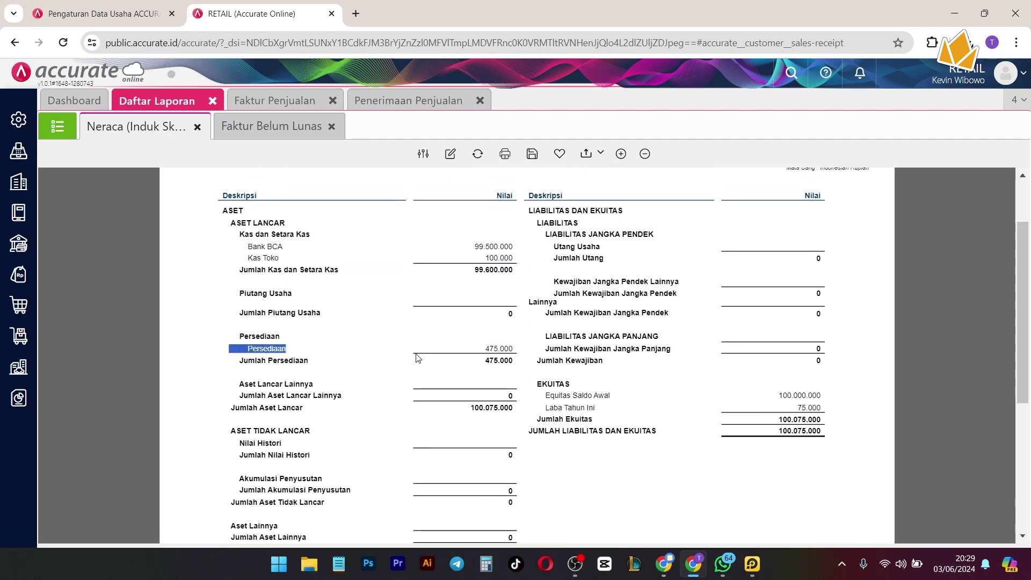
click(449, 347)
drag(485, 348, 499, 348)
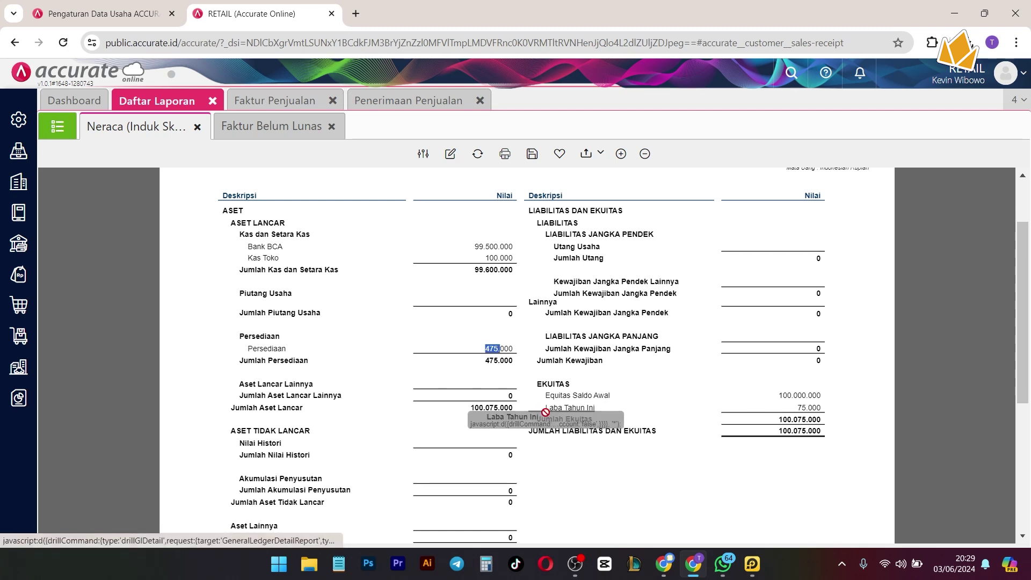
scroll(649, 442, up, 3)
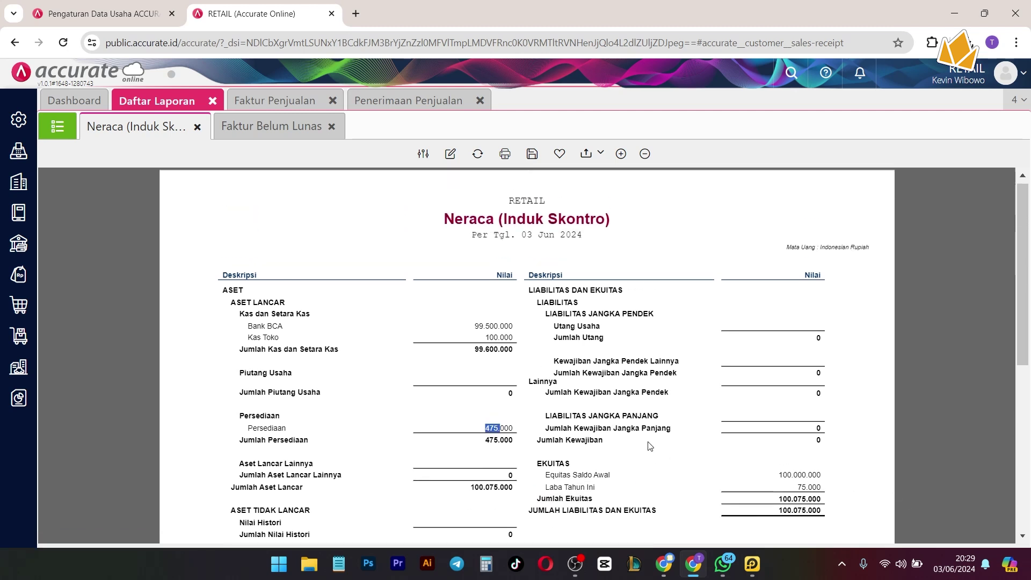
- Generate the Laba/Rugi (Standar) report from the Keuangan reports for 01/06/2024 to 03/06/2024 across Semua Cabang
click(411, 101)
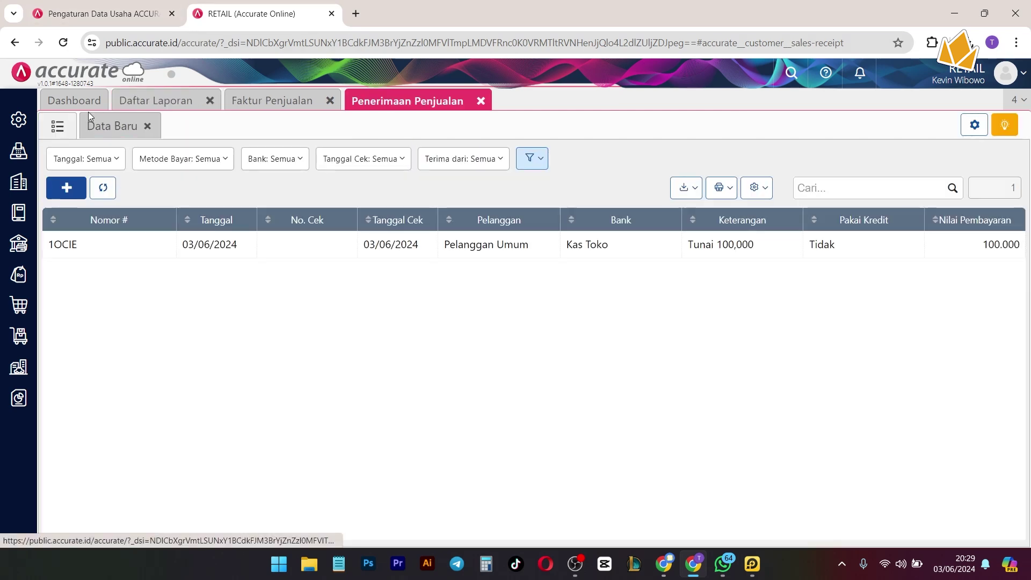
click(156, 101)
click(57, 126)
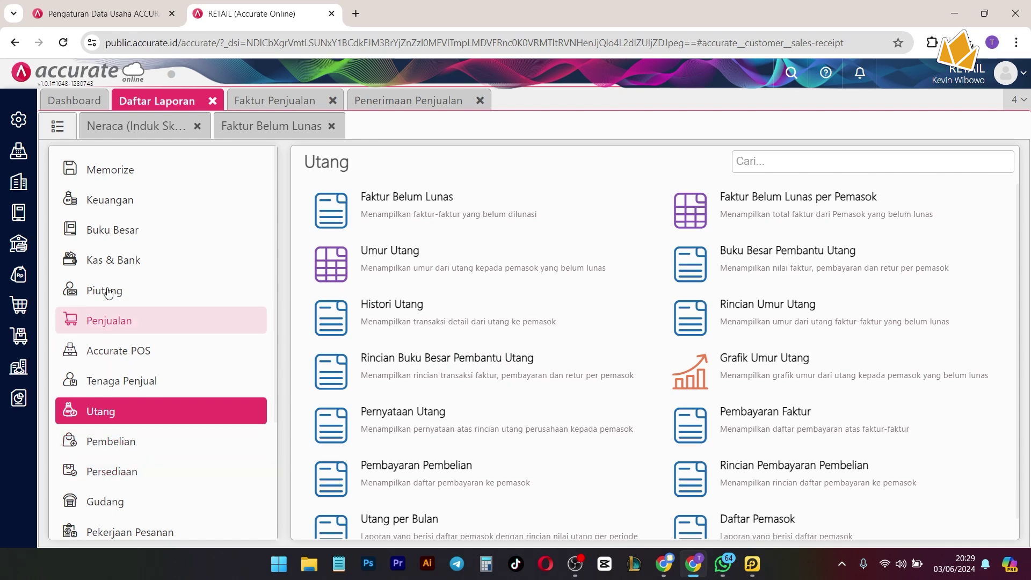
click(122, 215)
click(431, 216)
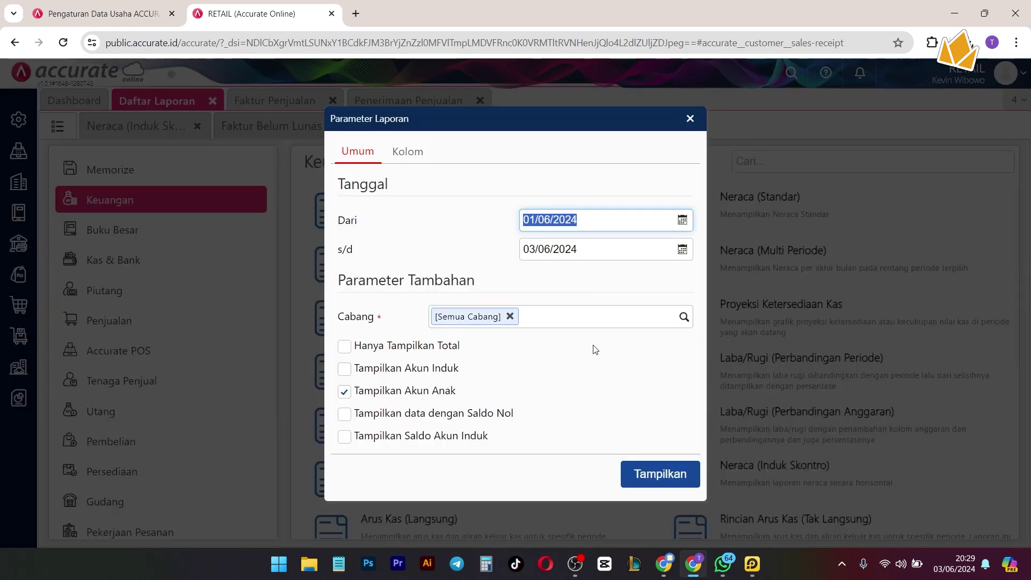
click(676, 487)
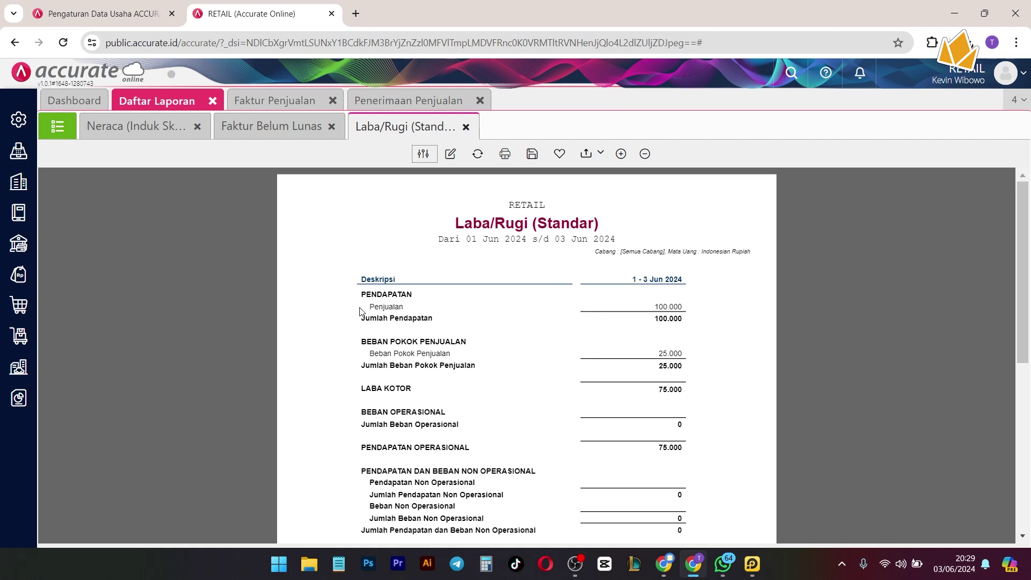
- Examine the Laba/Rugi report from Penjualan and Beban Pokok Penjualan down to Laba Bersih, and drill into Penjualan's ledger history
drag(360, 309, 393, 314)
click(676, 319)
drag(466, 358, 334, 357)
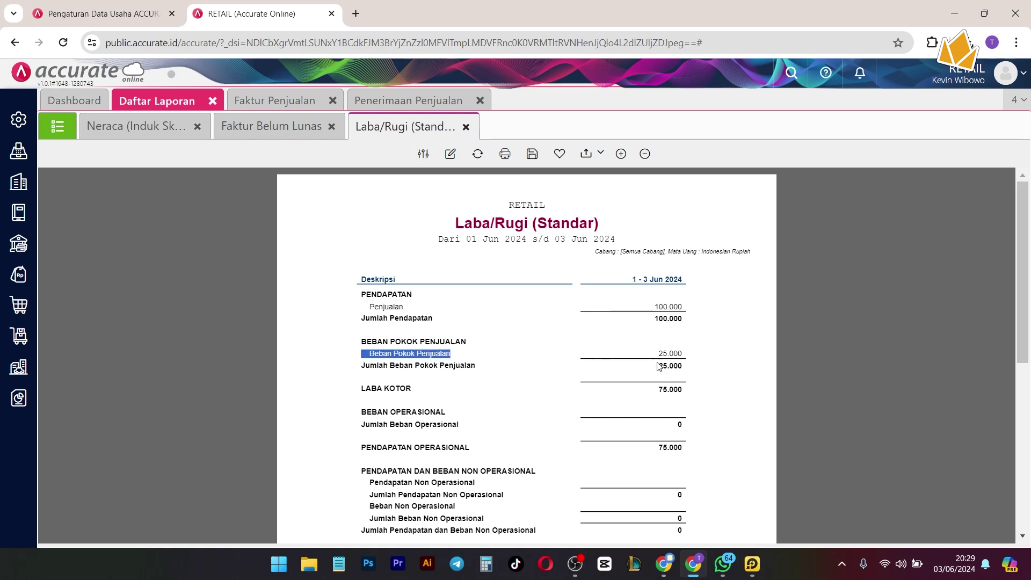
scroll(295, 253, down, 3)
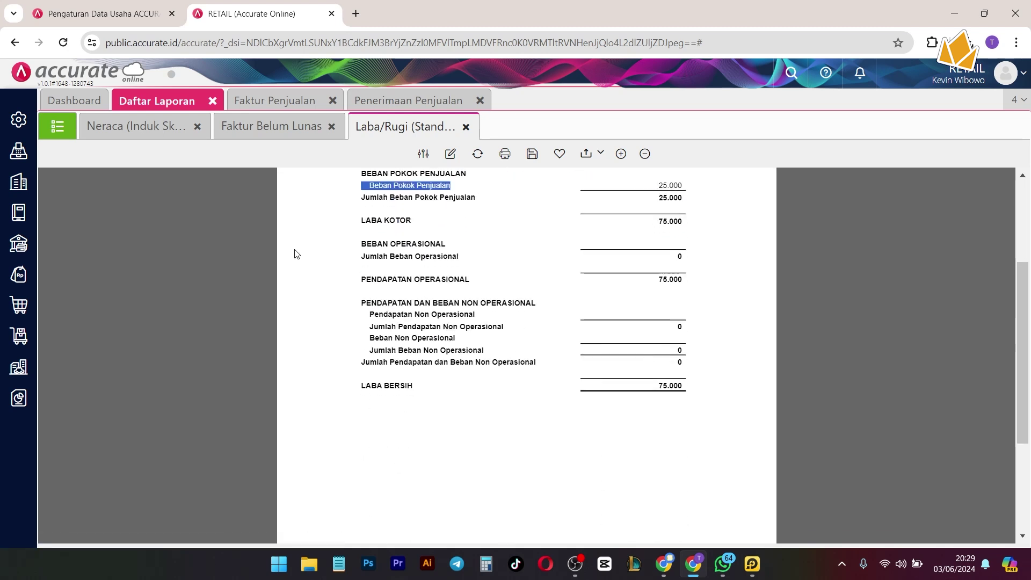
scroll(637, 243, up, 2)
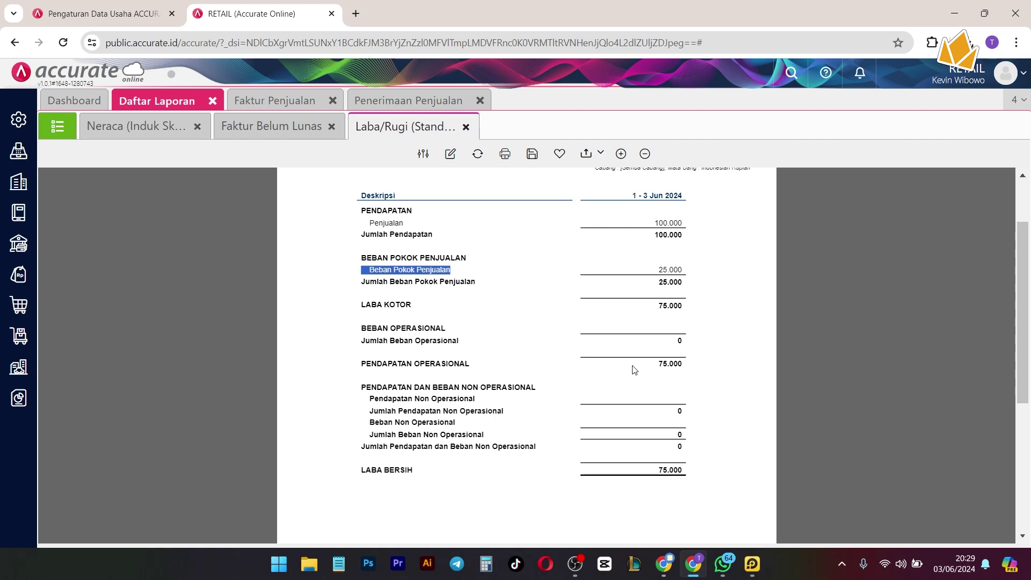
scroll(342, 278, up, 2)
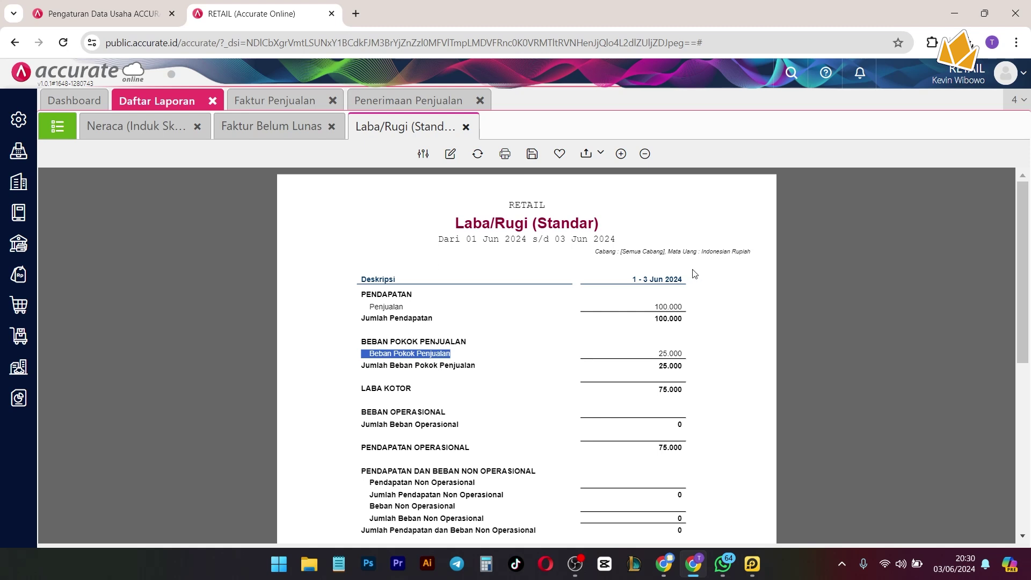
click(438, 326)
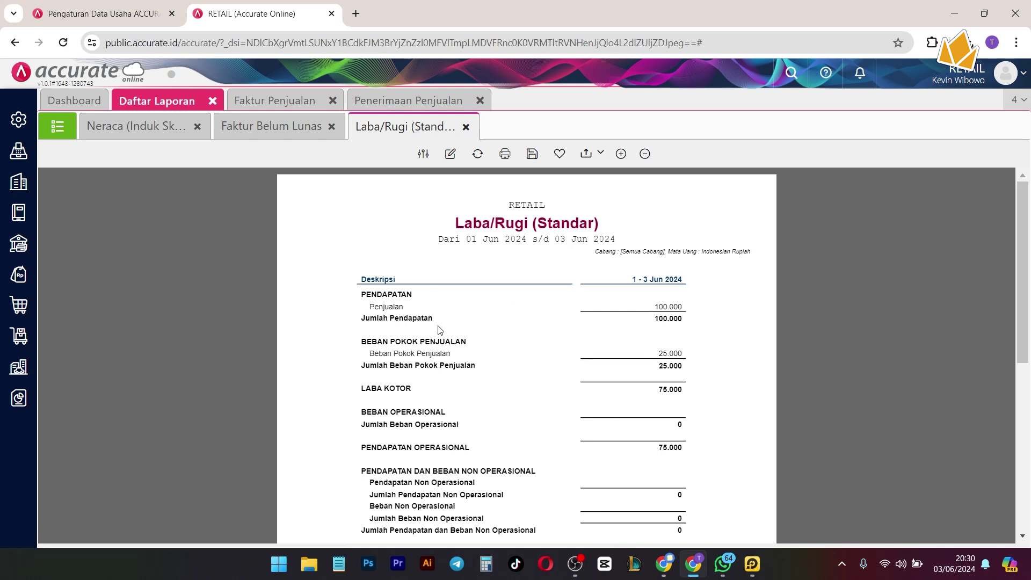
click(672, 305)
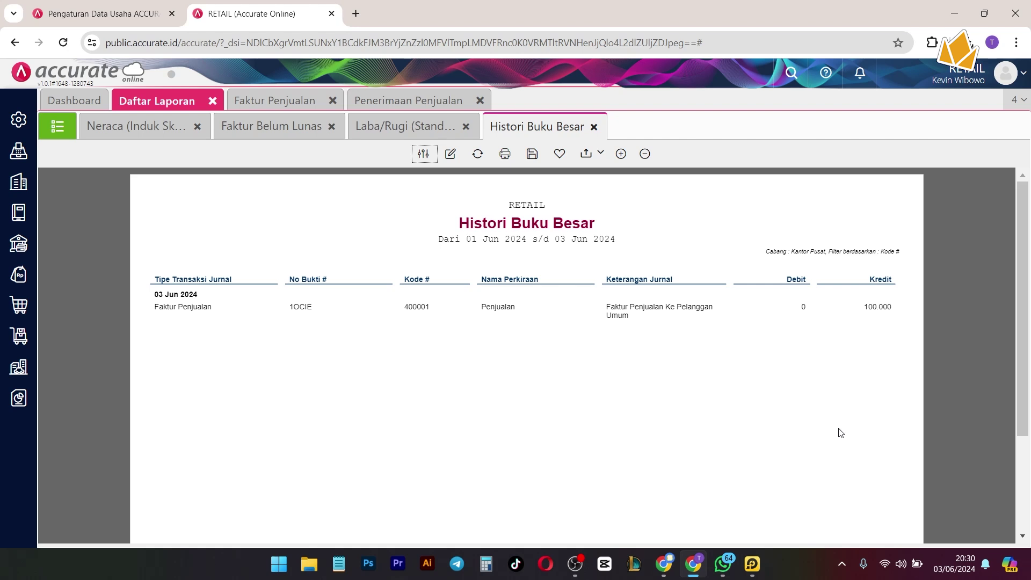
- Switch to Accurate POS and add Sabun to a new order with a quantity of 50 PCS
click(752, 564)
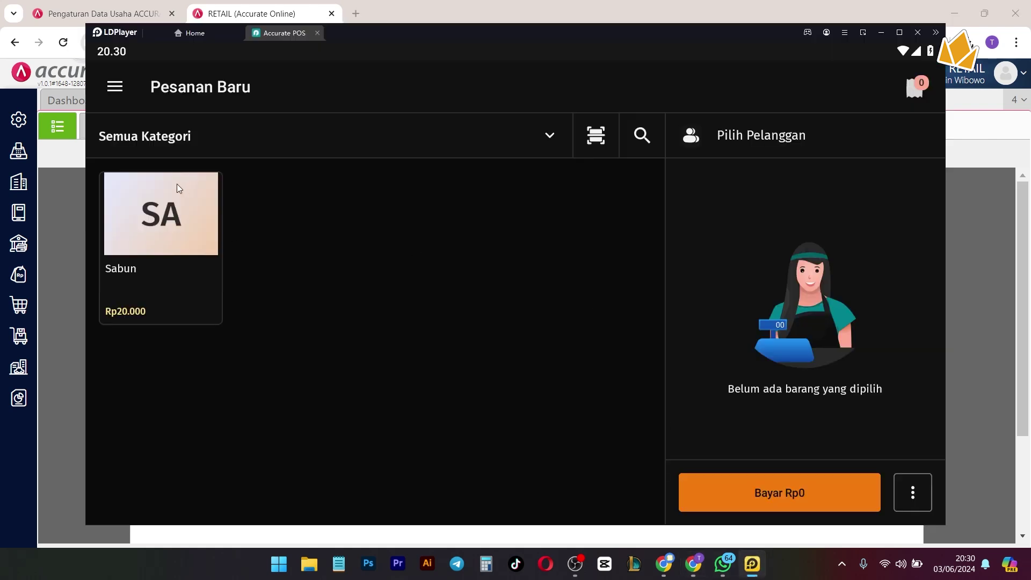
click(170, 260)
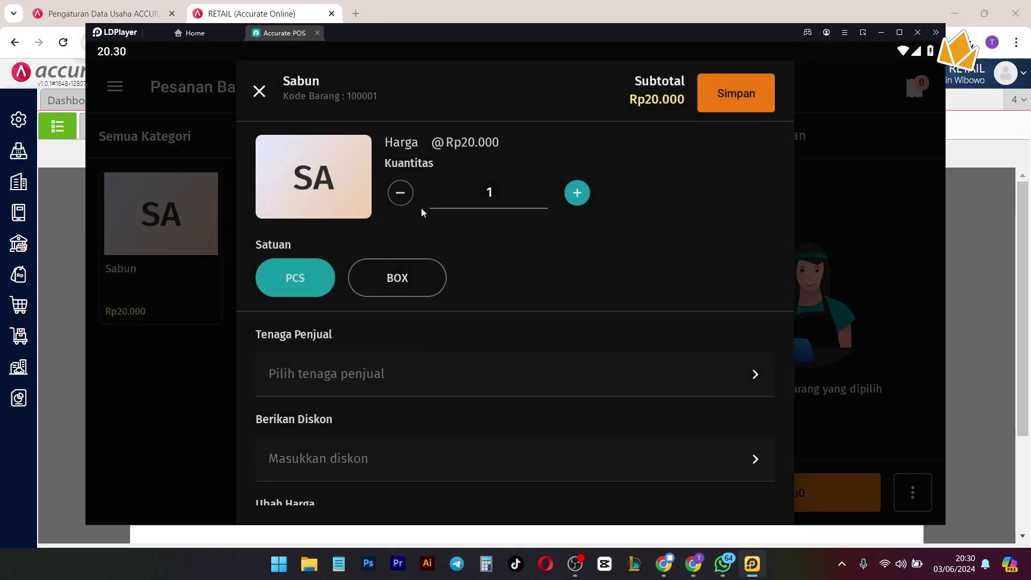
click(514, 192)
click(468, 314)
click(425, 427)
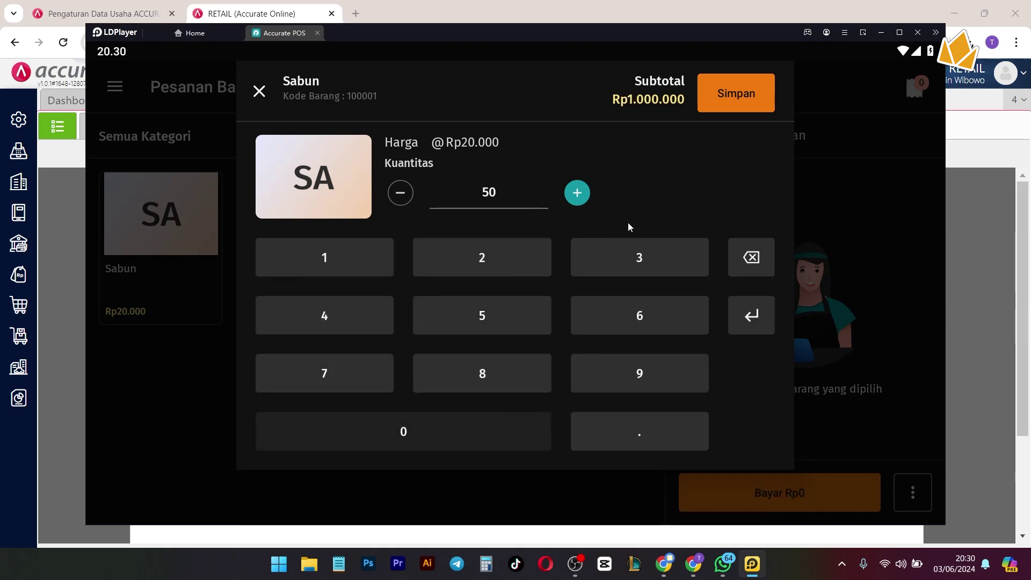
click(721, 100)
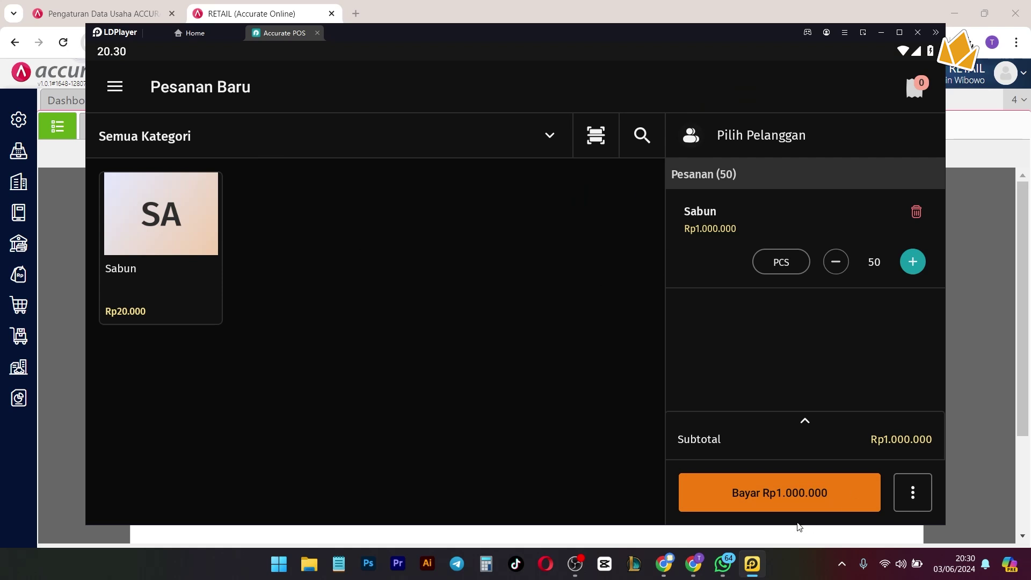
- Pay the 50 PCS Sabun order by Non-Tunai through EDC BCA Toko and return to Accurate Online
click(798, 485)
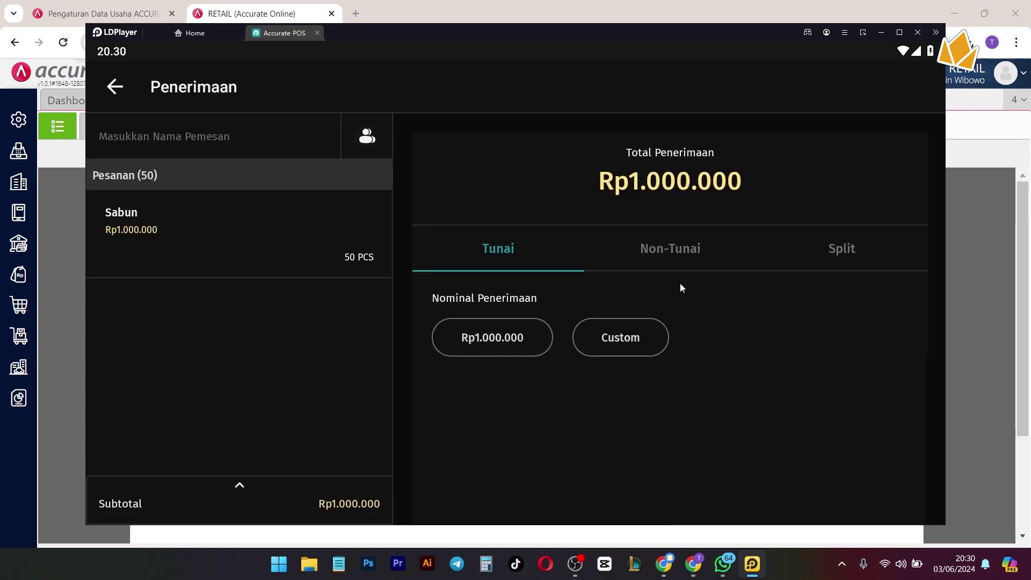
click(609, 244)
click(517, 343)
click(727, 479)
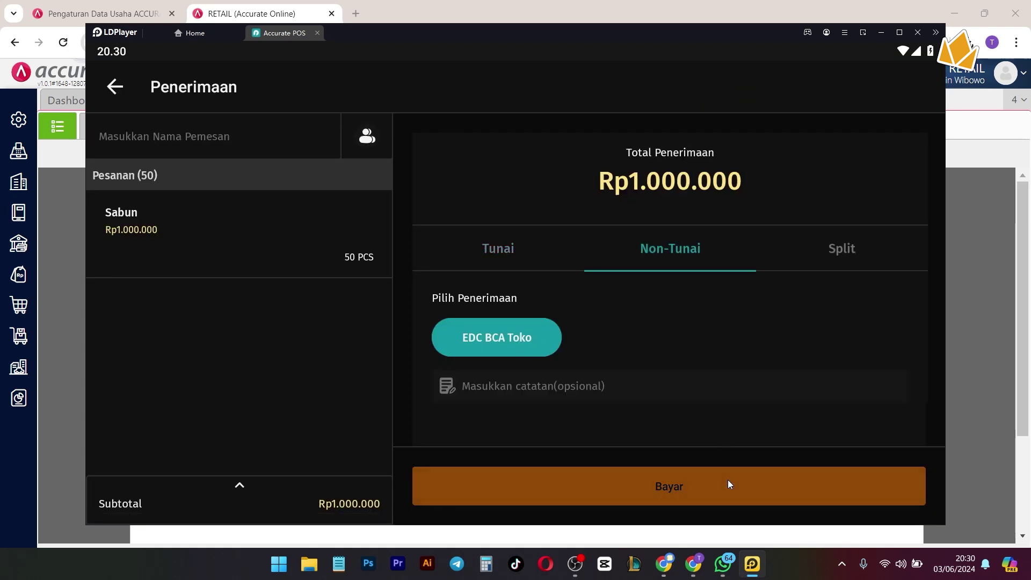
click(277, 6)
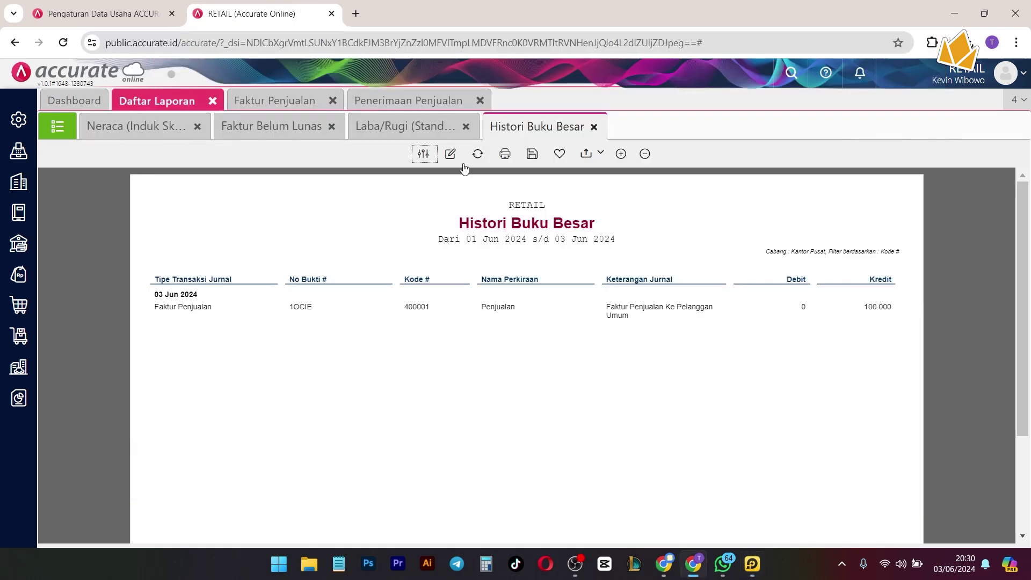
- Close the old ledger history, refresh the Laba/Rugi (Standar) report and drill into Penjualan's updated Histori Buku Besar
click(594, 127)
click(483, 156)
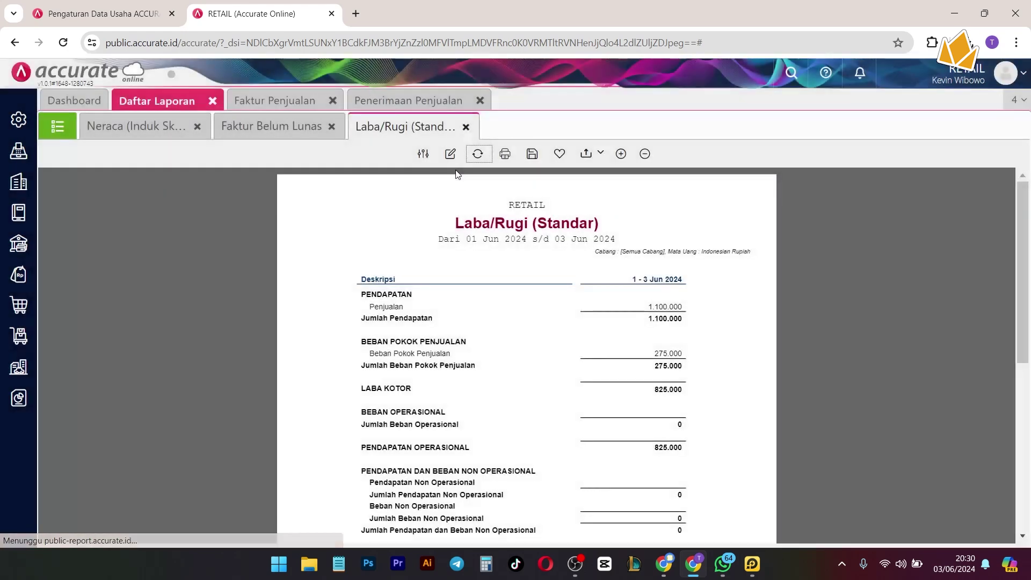
click(665, 306)
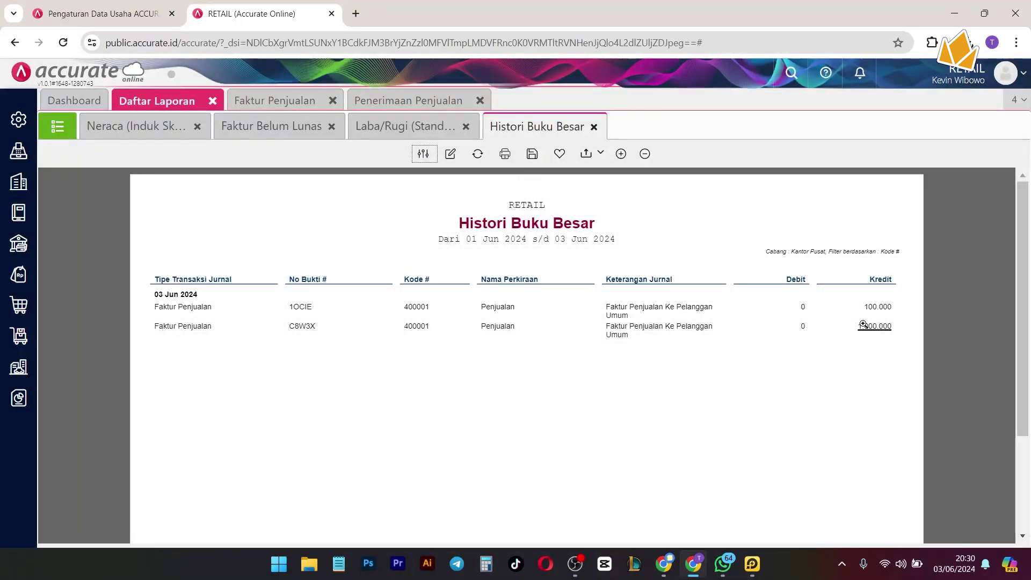
- Close the Faktur Belum Lunas report, then refresh the Neraca (Induk Skontro) report and examine its Persediaan lines
click(314, 121)
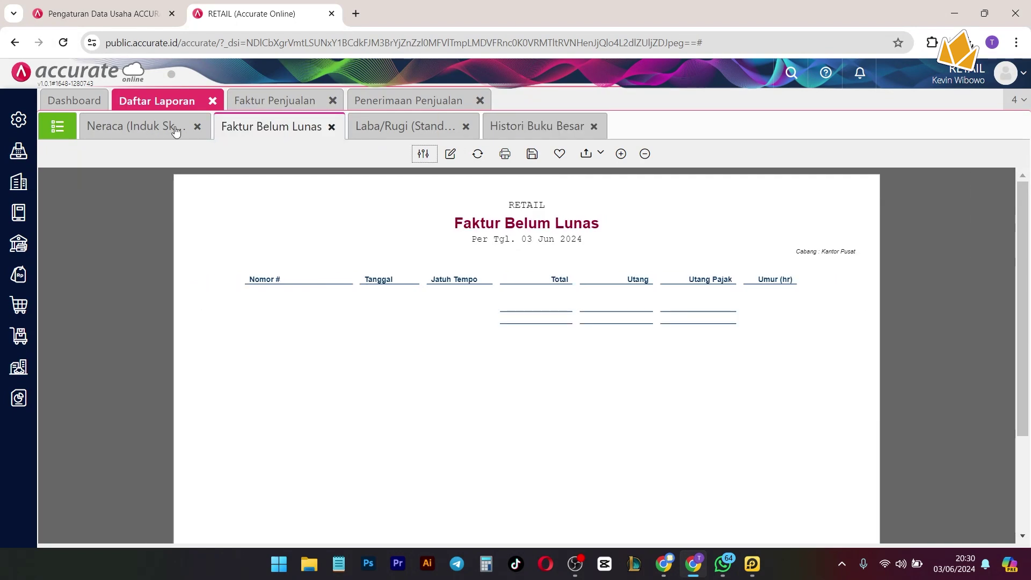
click(331, 127)
click(196, 131)
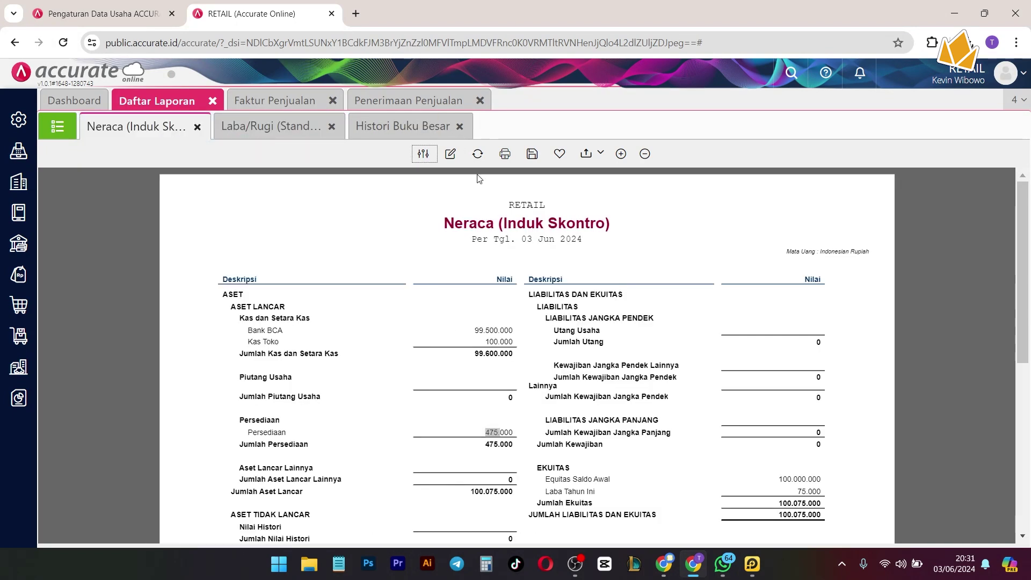
click(478, 154)
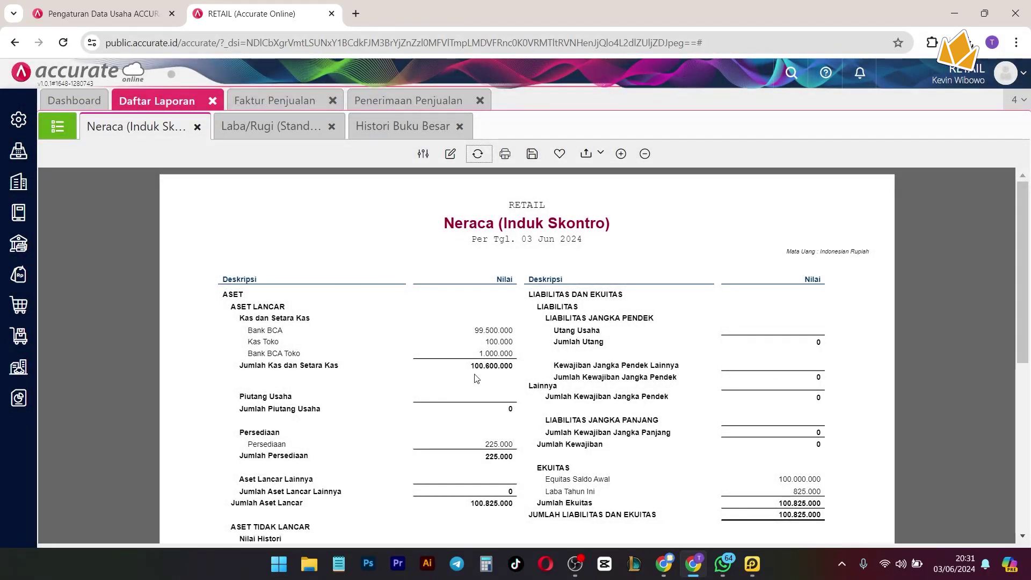
drag(234, 443, 317, 457)
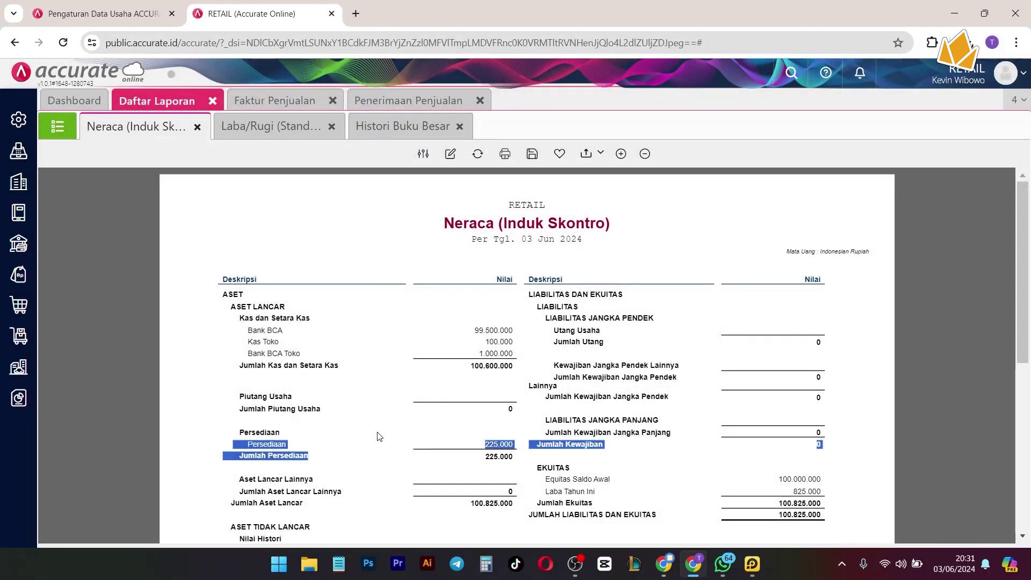
click(351, 402)
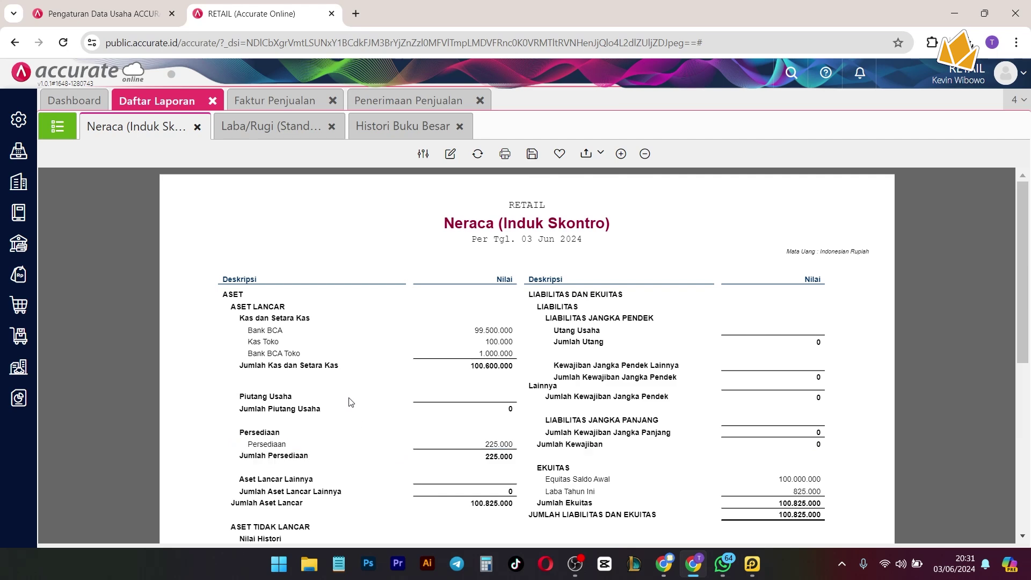
- Review the Laba/Rugi (Standar) report from Pendapatan down to Laba Bersih
click(271, 128)
scroll(516, 344, down, 5)
scroll(600, 369, down, 4)
scroll(610, 379, up, 6)
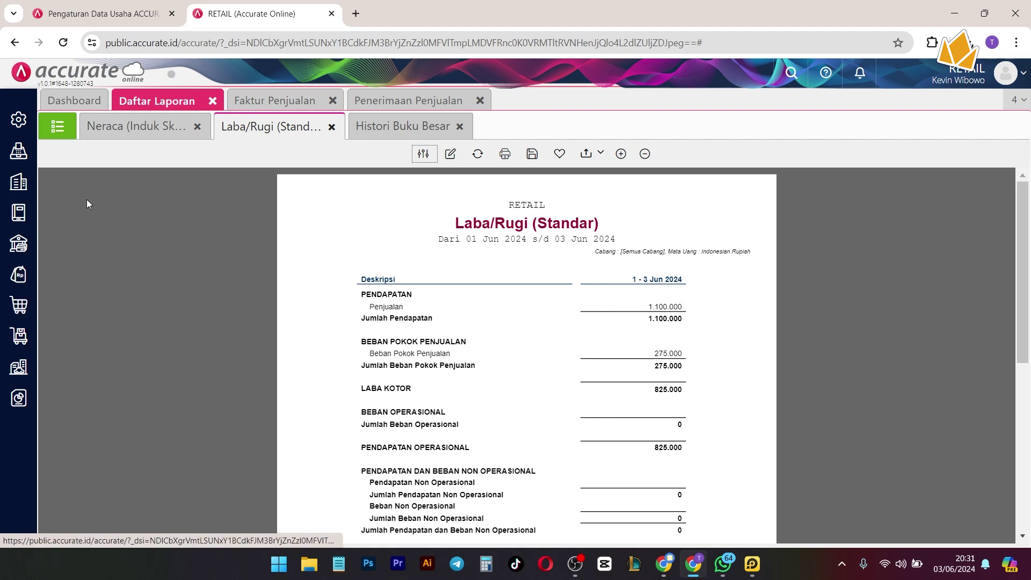
- Open a new Pembayaran entry in Kas & Bank and choose Bank BCA as the Kas/Bank account
click(28, 247)
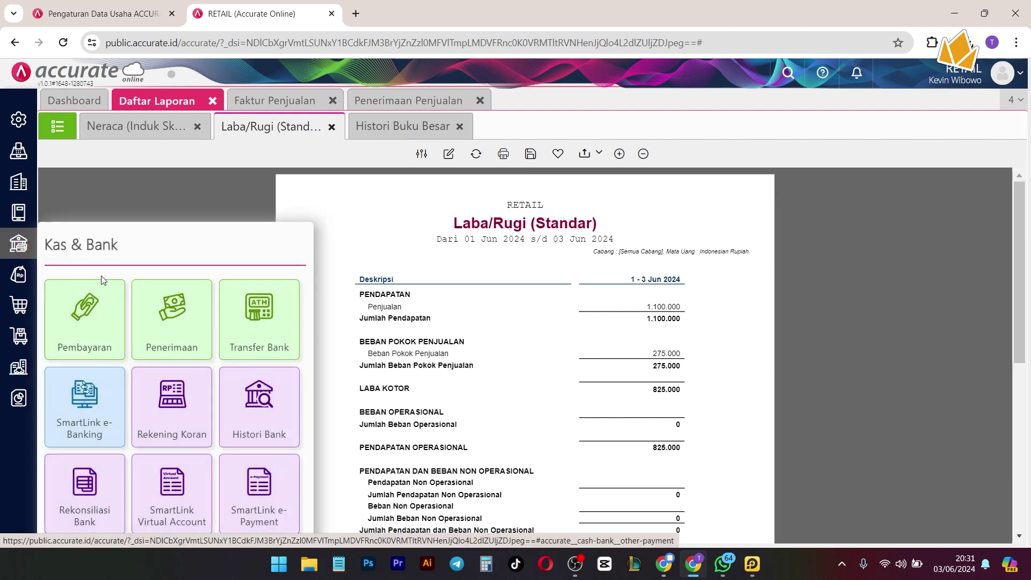
click(99, 320)
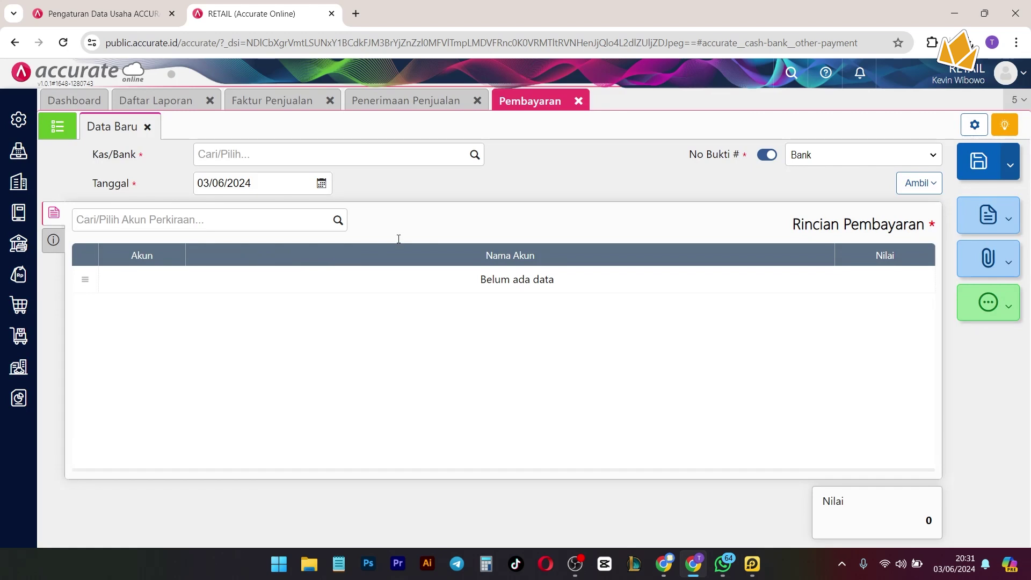
click(464, 162)
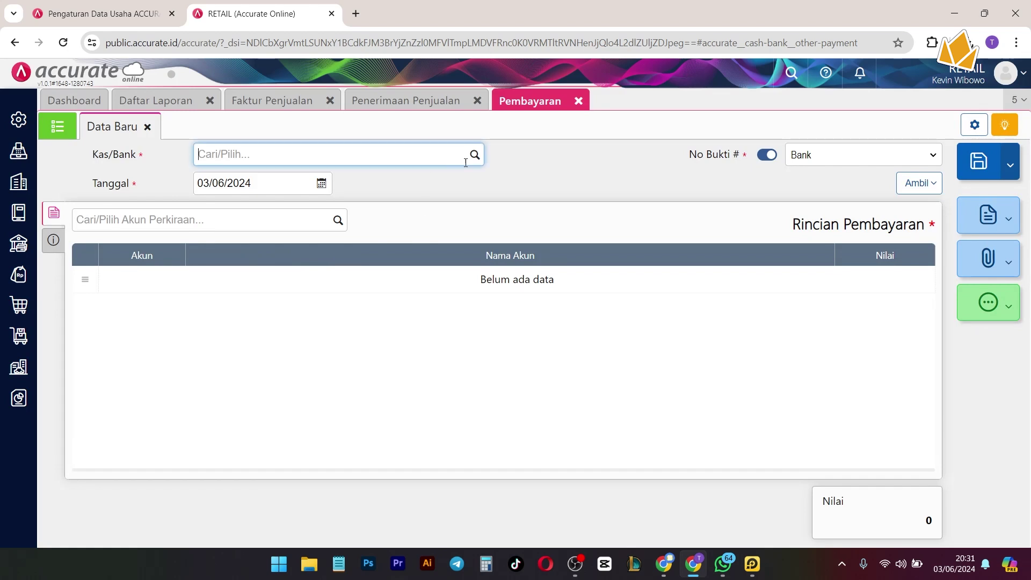
click(476, 158)
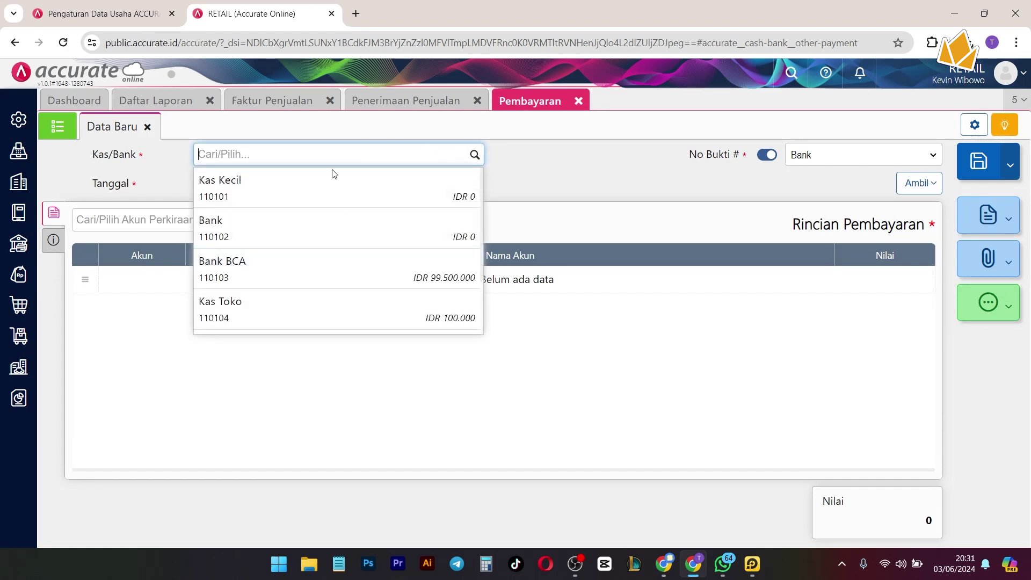
click(252, 277)
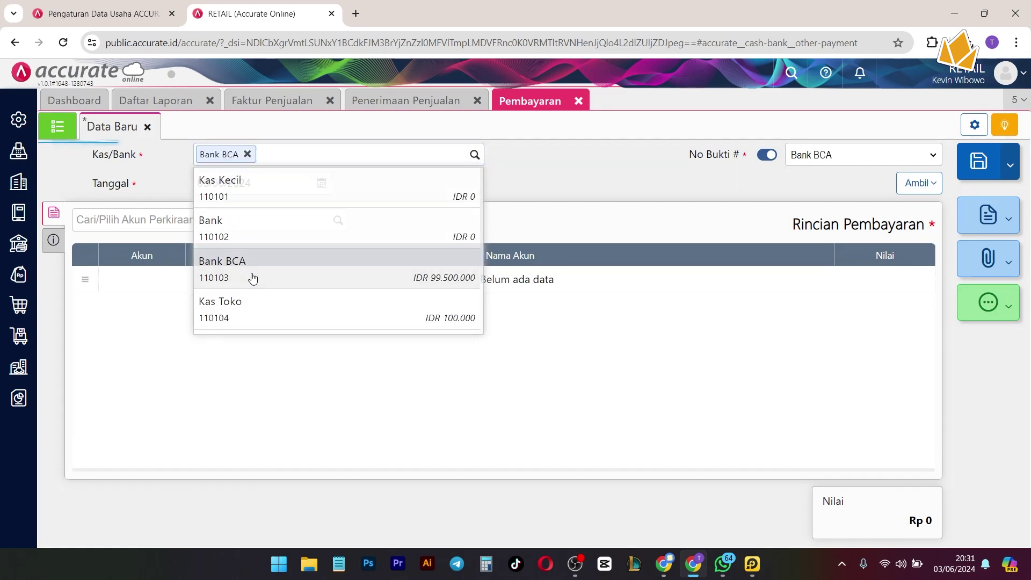
click(247, 154)
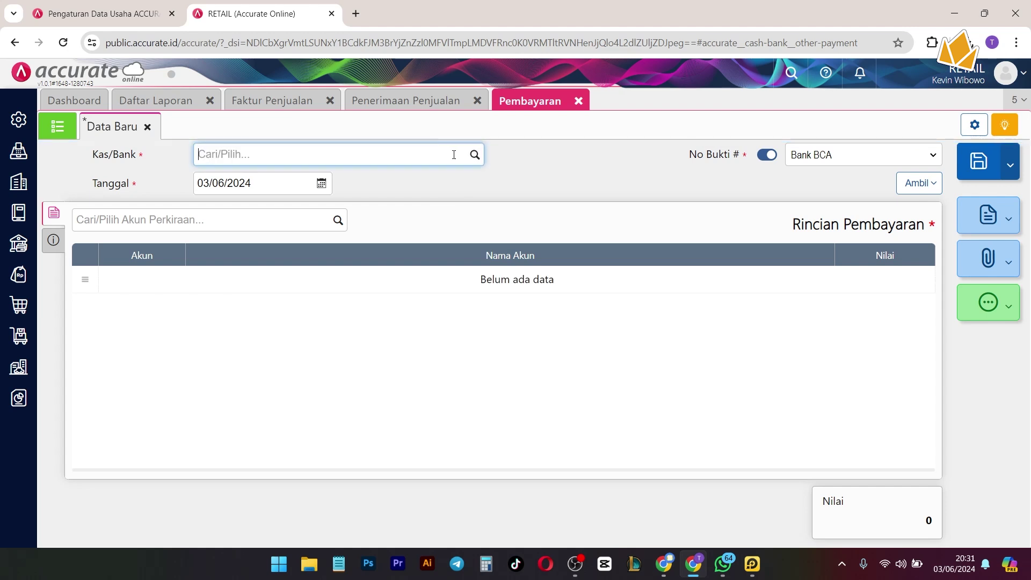
click(475, 155)
click(345, 275)
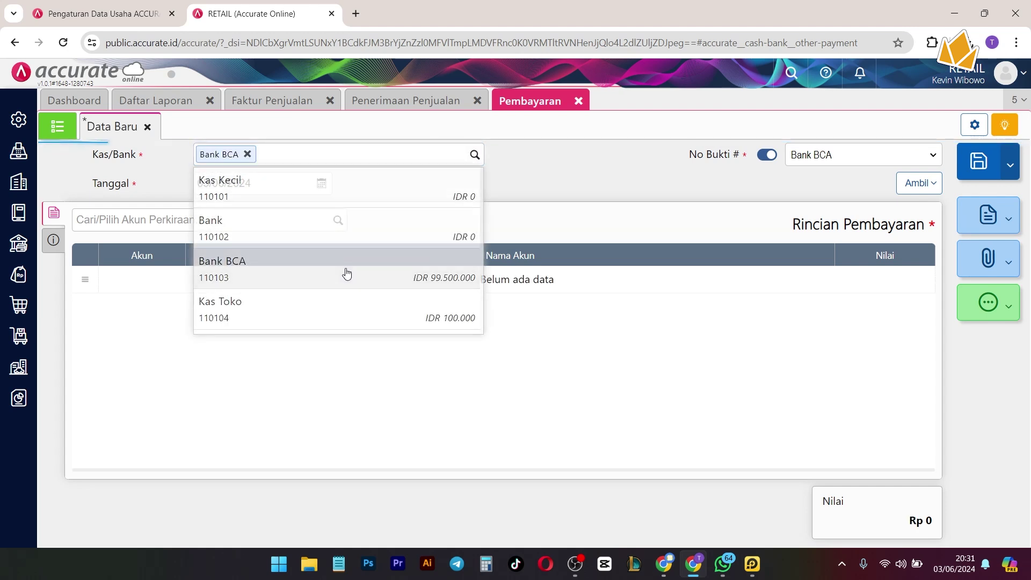
- Add the Beban Listrik account to the payment details with a Nilai of Rp 100.000
click(339, 222)
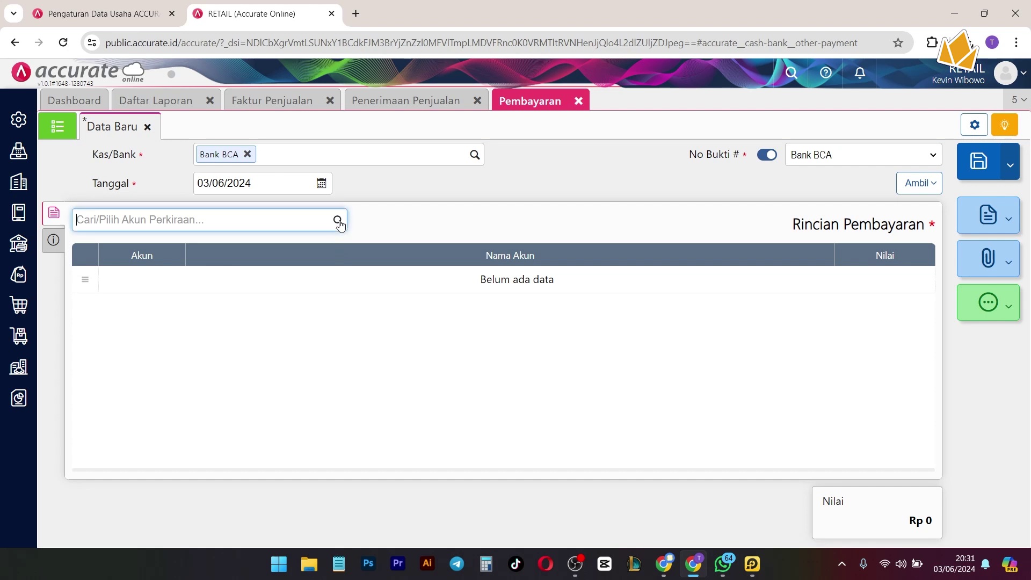
text(beban listrik)
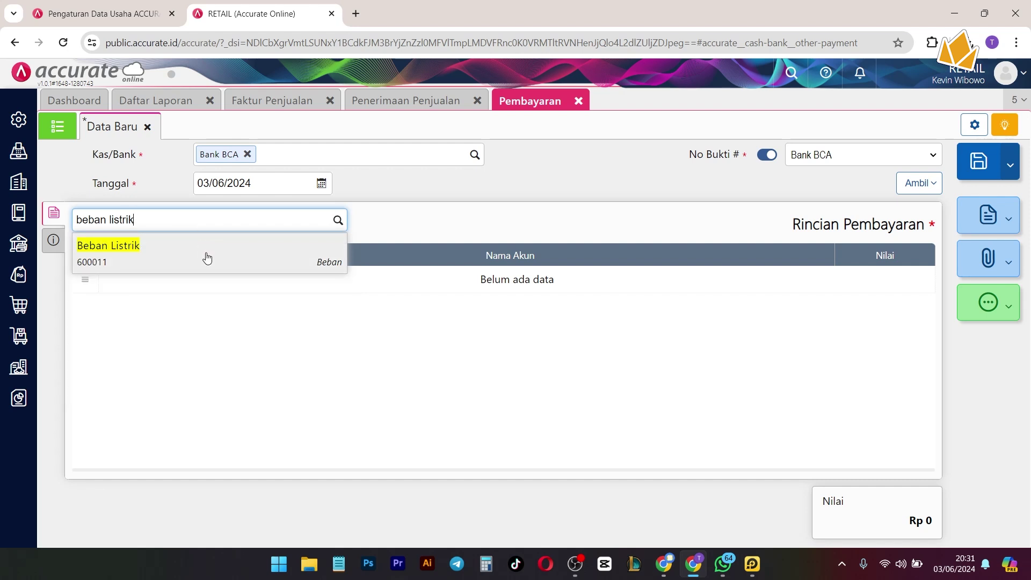
click(206, 256)
click(520, 302)
text(10.000)
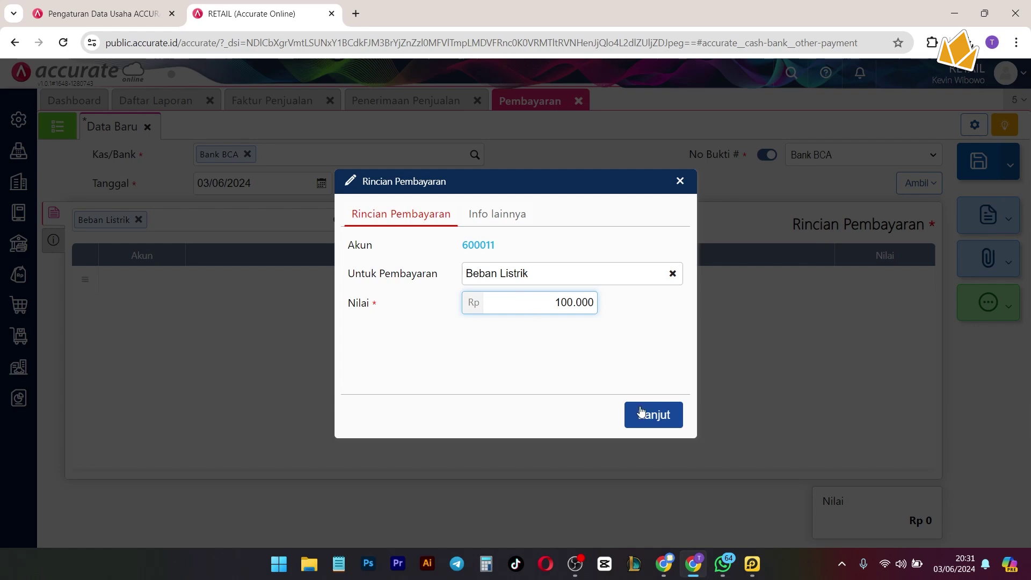
click(647, 413)
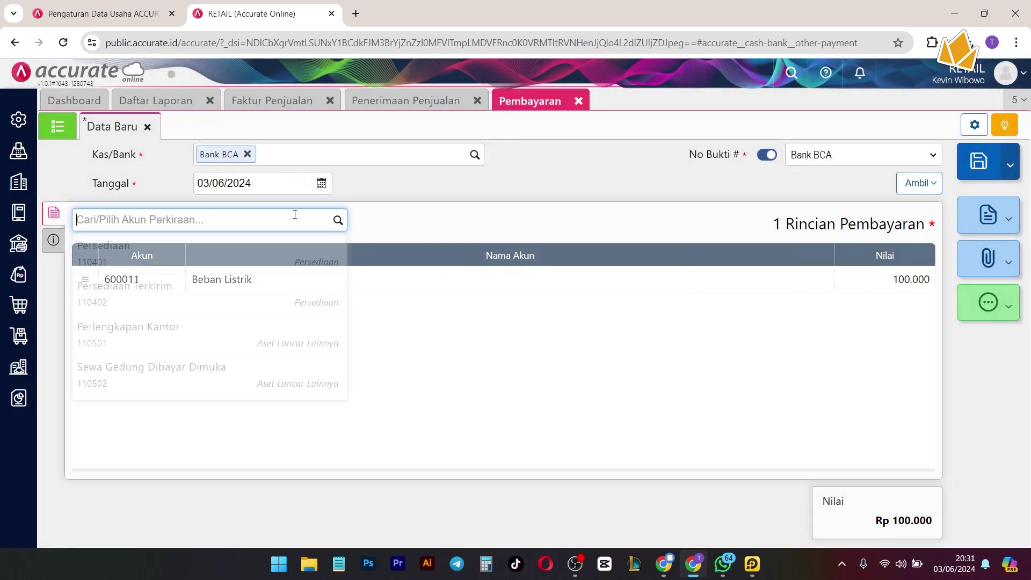
- Browse the payment's account list and view the Tipe Akun options in a new Akun Perkiraan form, closing it without saving
scroll(213, 299, down, 20)
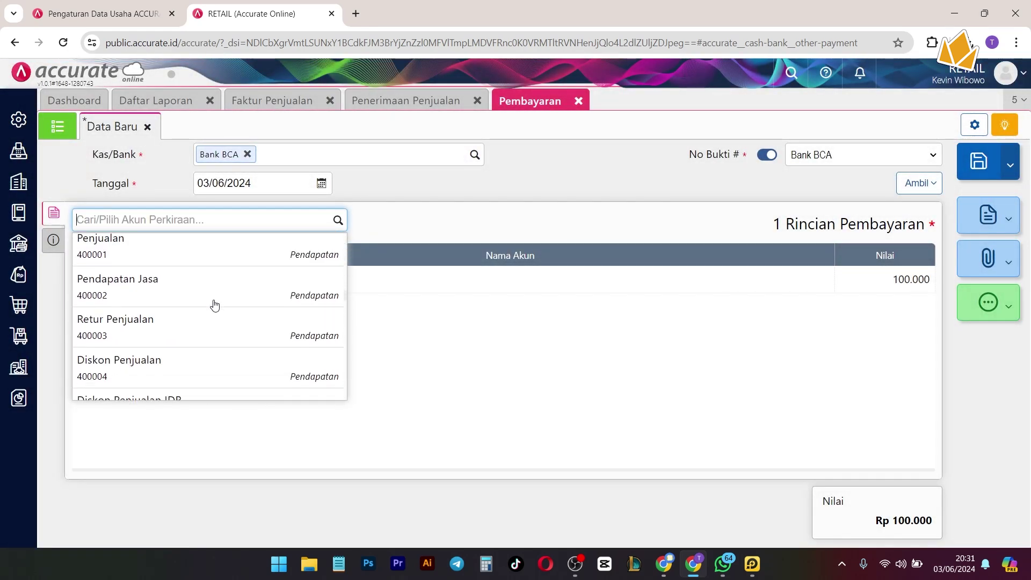
scroll(215, 304, down, 5)
scroll(215, 301, up, 6)
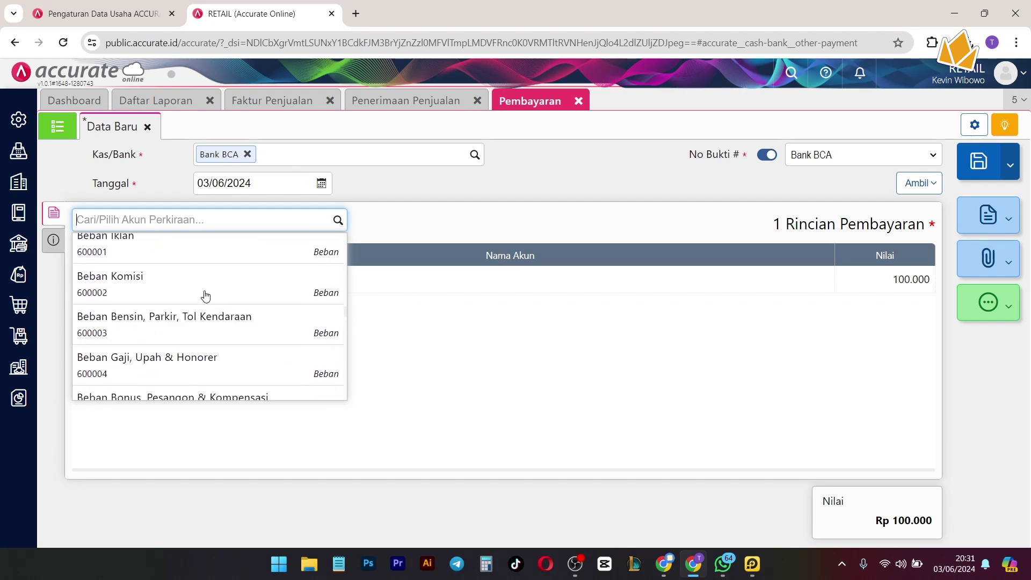
mouse_move(18, 213)
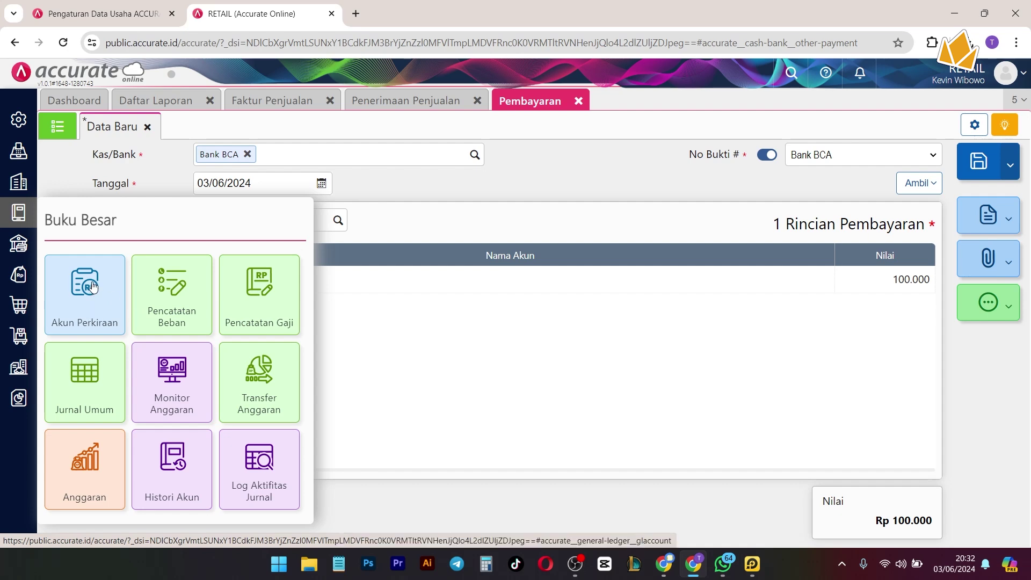
click(85, 297)
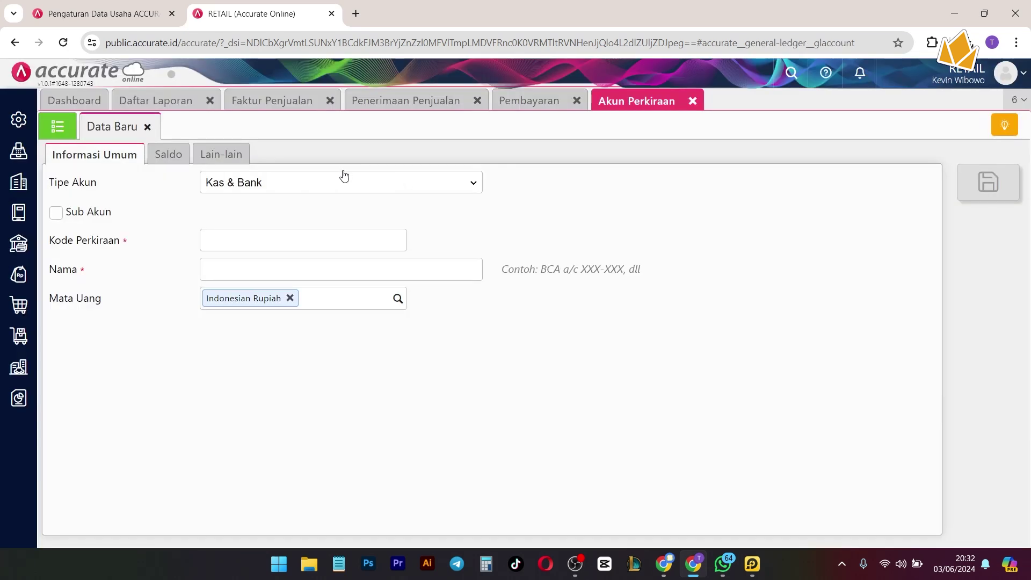
click(344, 177)
click(286, 201)
click(295, 190)
click(290, 189)
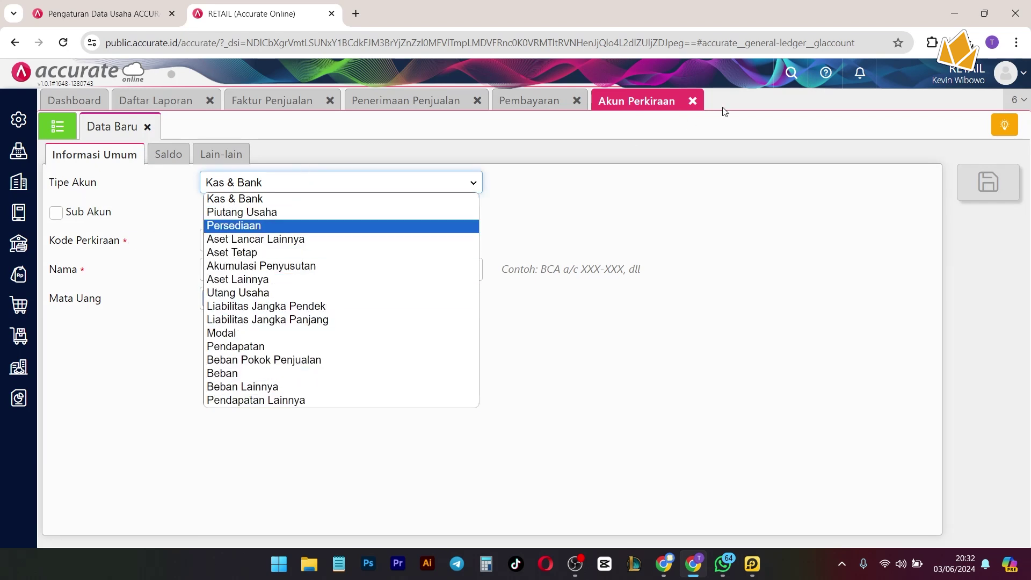
click(698, 100)
- Add the Beban PAM account to the payment details with a Nilai of Rp 200.000 and save the payment
click(220, 223)
scroll(218, 344, down, 12)
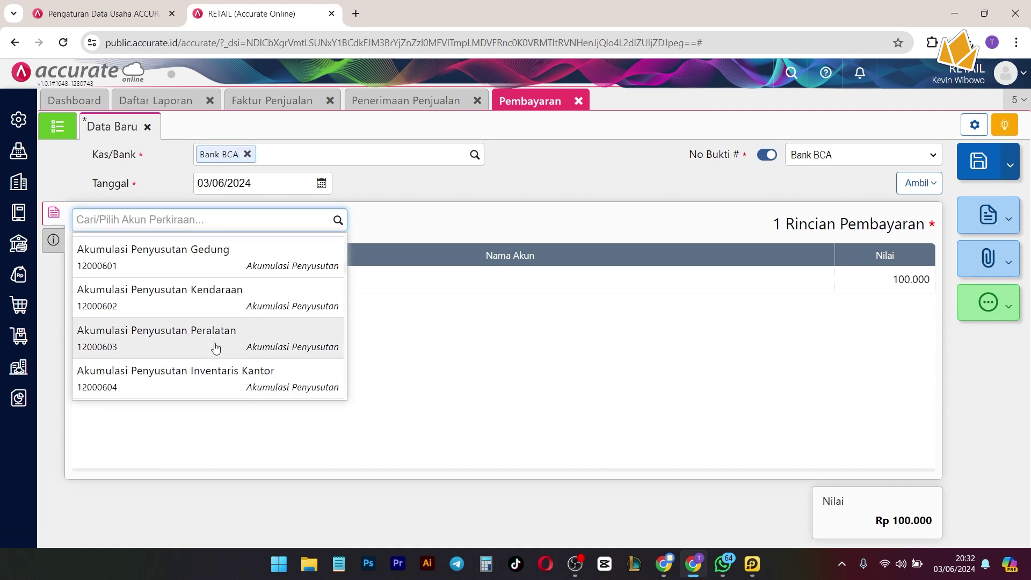
scroll(219, 346, down, 10)
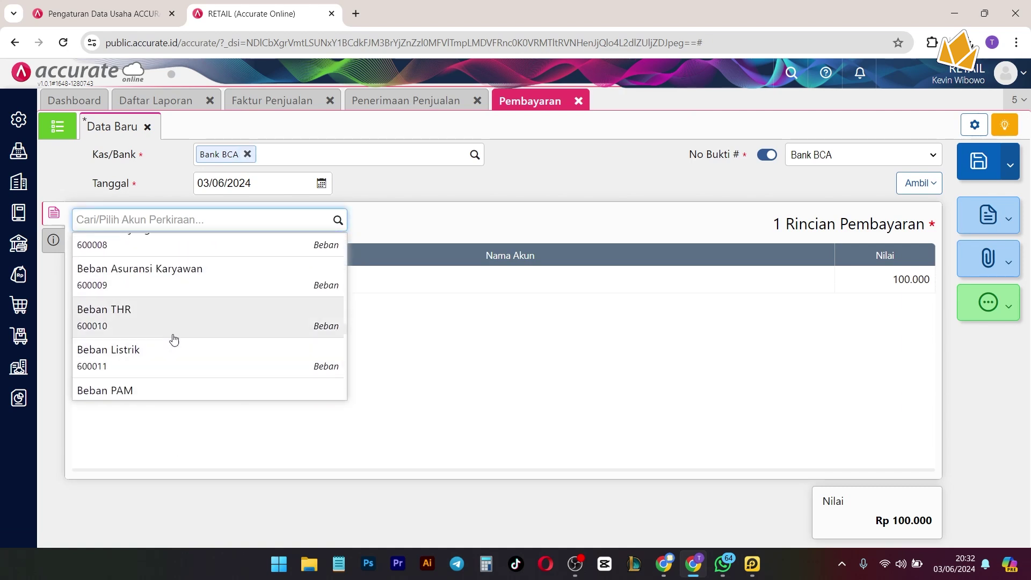
scroll(119, 329, down, 4)
scroll(108, 308, up, 2)
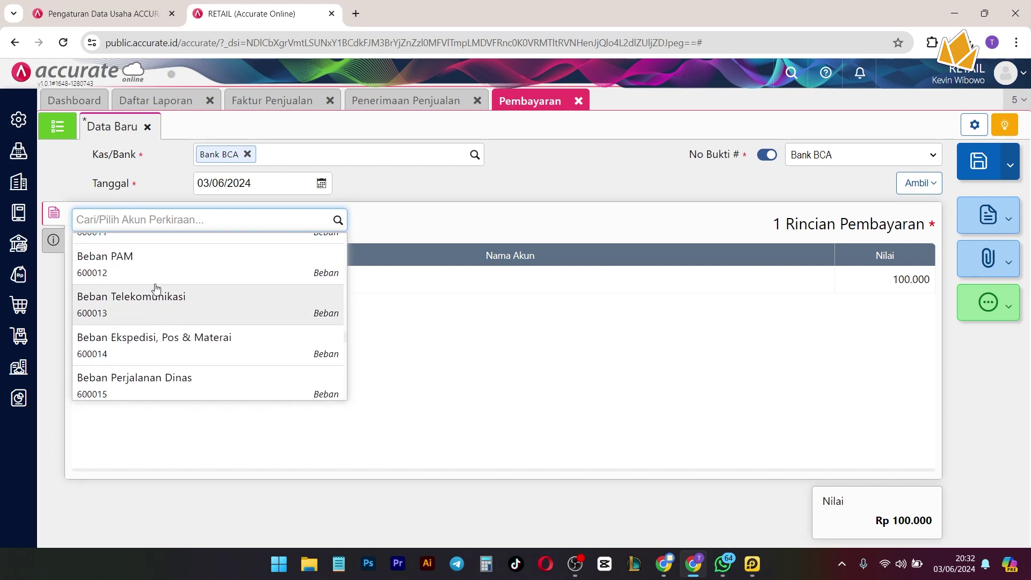
click(185, 271)
text(200.000)
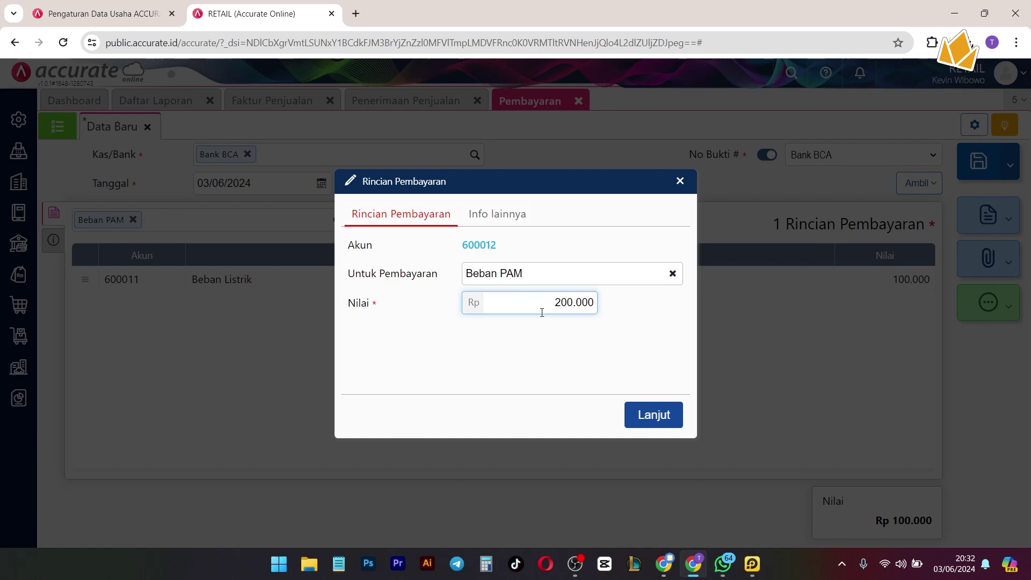
click(651, 414)
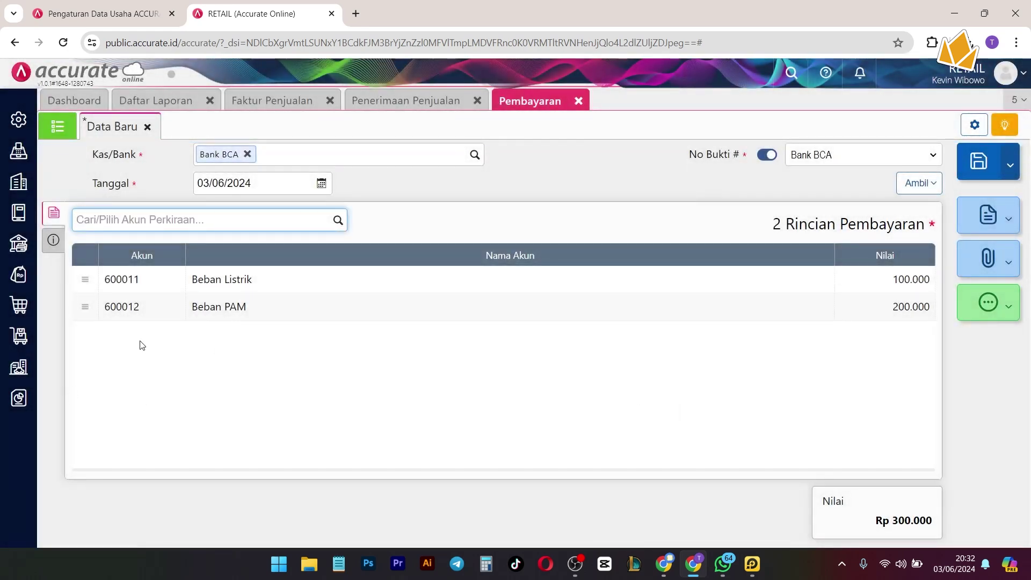
click(979, 161)
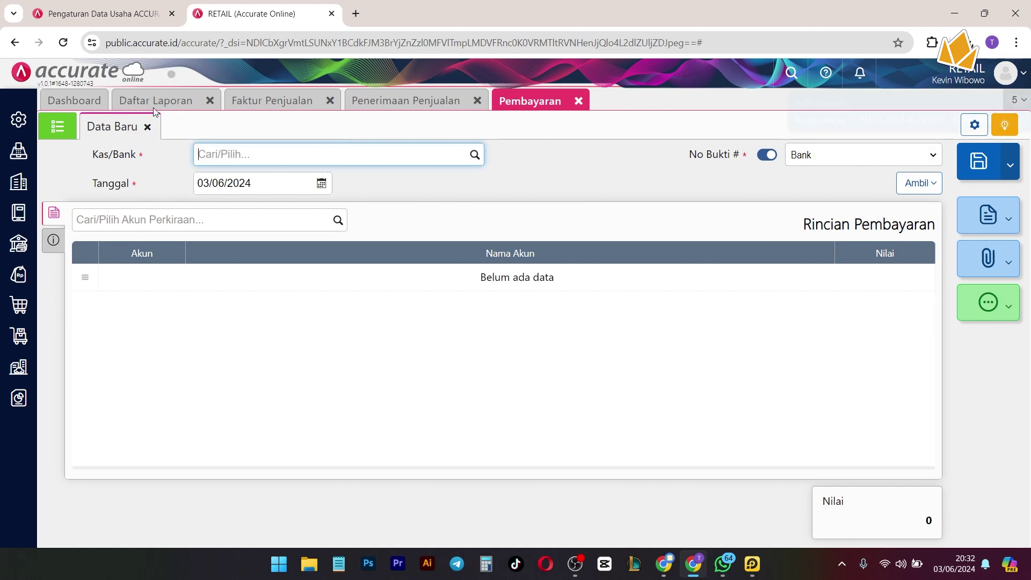
- Return to Daftar Laporan, refresh the Laba/Rugi (Standar) report and examine Beban Operasional through Laba Bersih
click(196, 101)
scroll(483, 277, down, 2)
scroll(547, 305, up, 2)
click(477, 154)
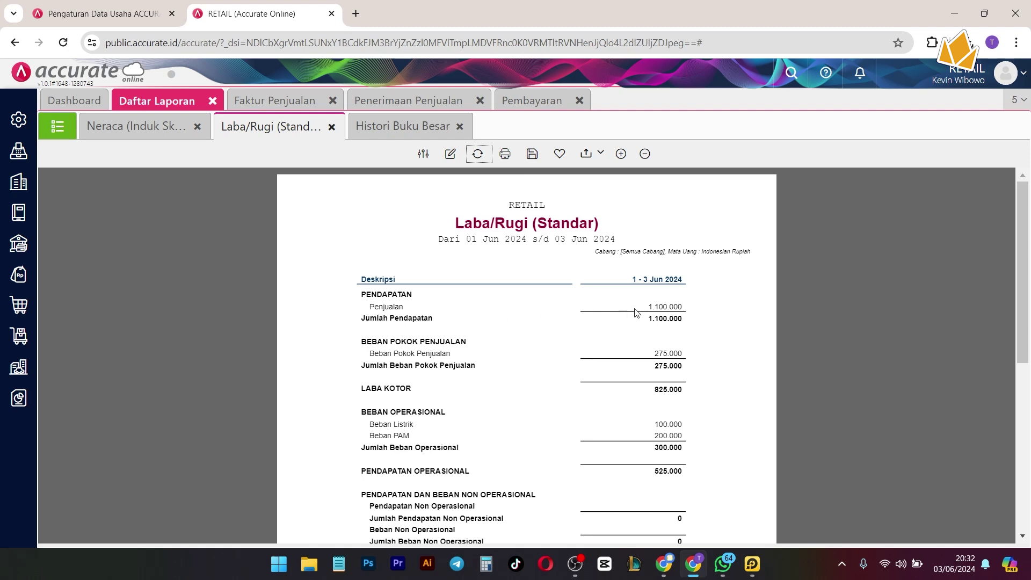
scroll(596, 317, down, 2)
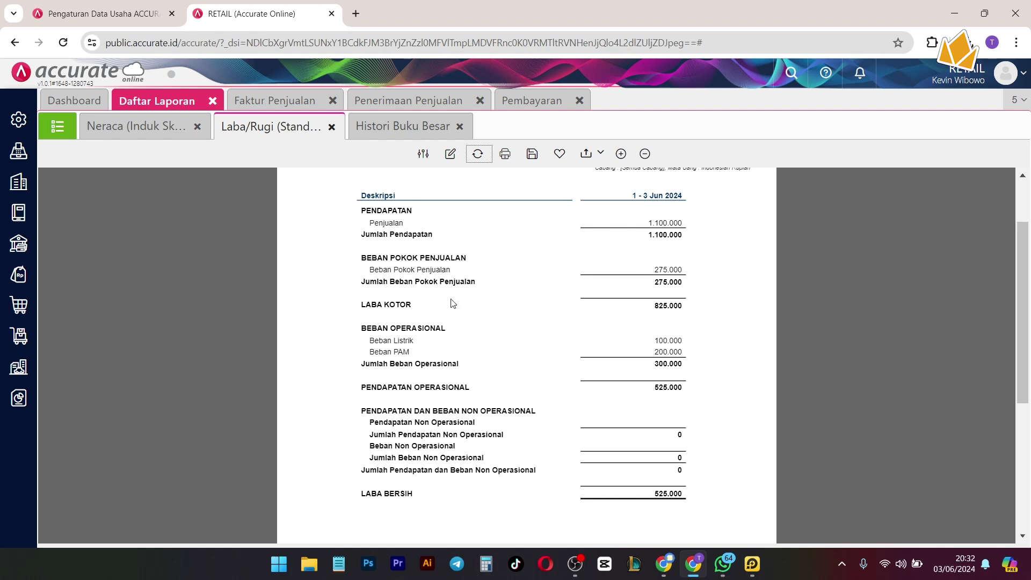
scroll(557, 350, down, 2)
drag(366, 244, 456, 248)
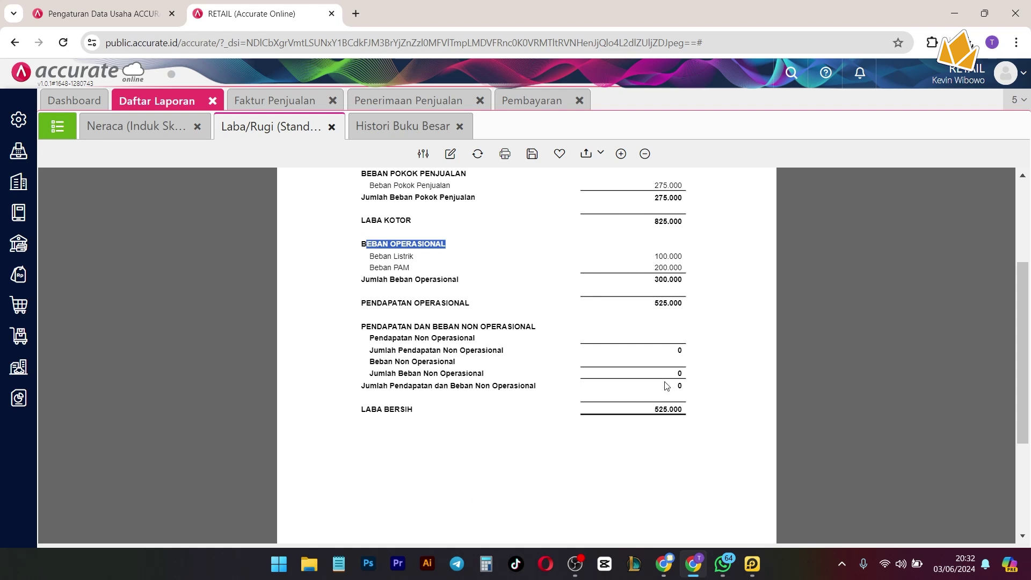
- Refresh the Neraca (Induk Skontro) report again and examine the Kas dan Setara Kas and Ekuitas lines
click(146, 140)
click(480, 157)
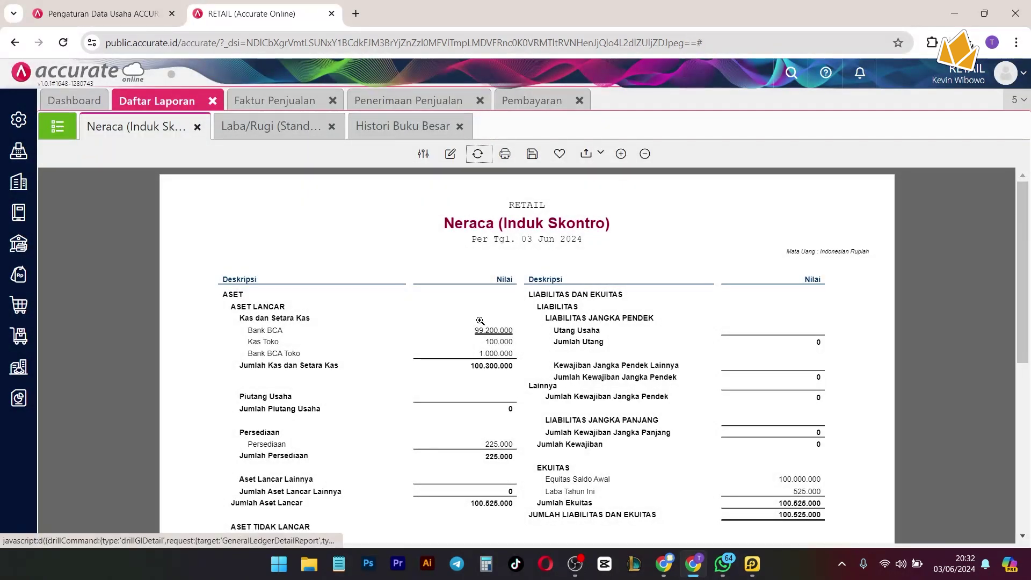
scroll(523, 337, down, 1)
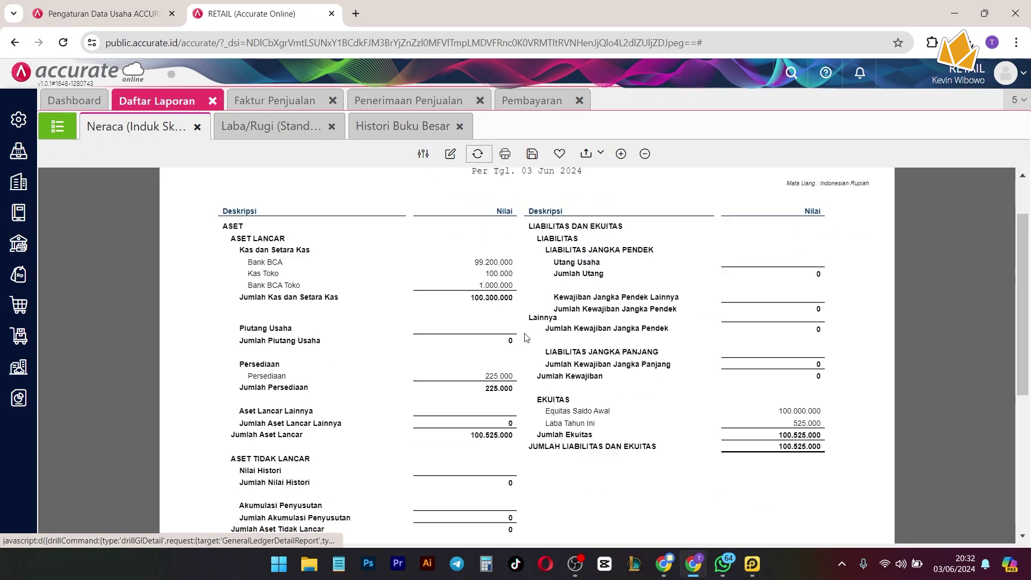
- Display the Arus Kas (Tak Langsung) report from the Keuangan category for April 2024 to Juni 2024 and examine its cash flow lines
scroll(532, 341, down, 4)
scroll(536, 345, up, 5)
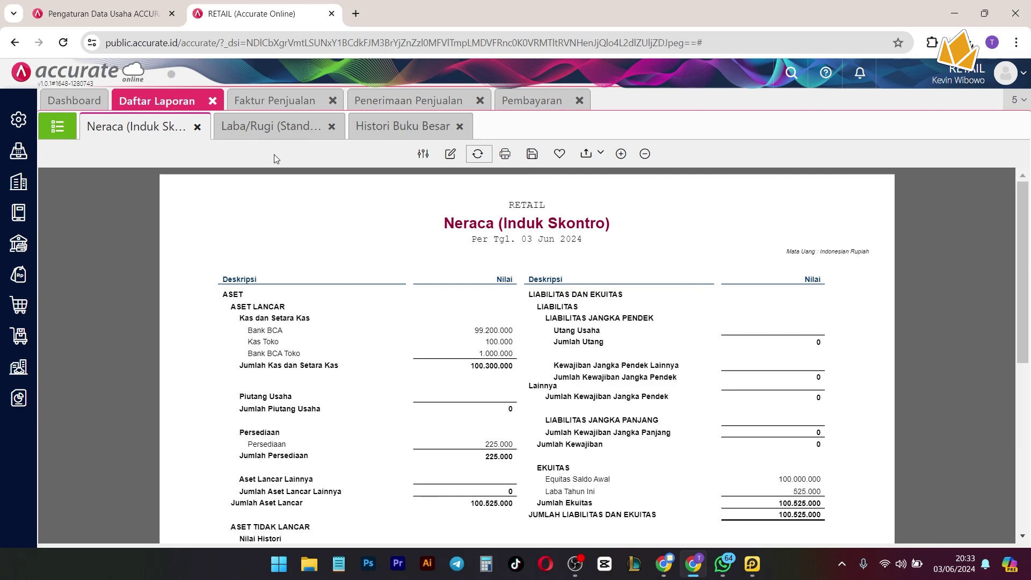
click(57, 126)
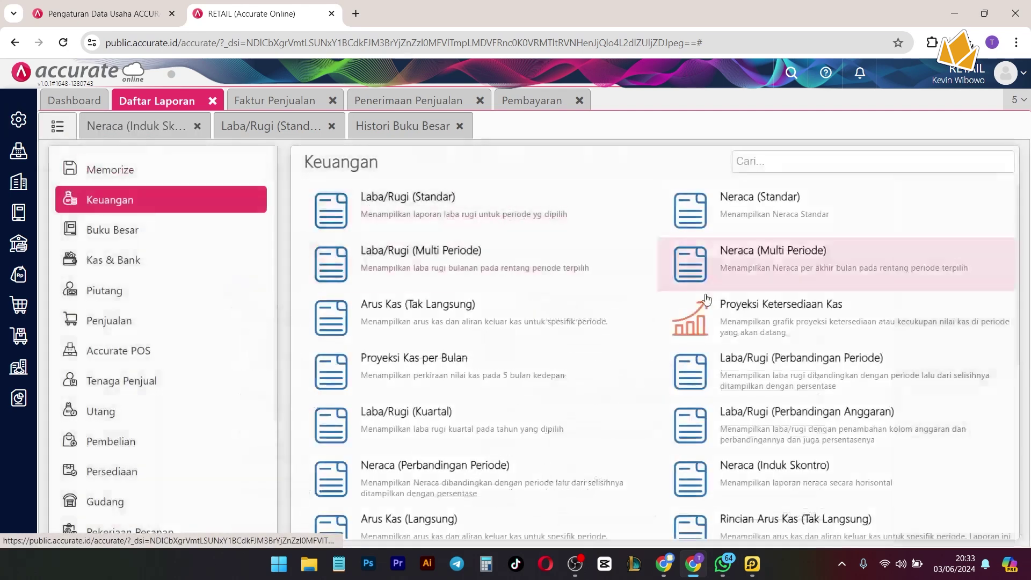
click(476, 309)
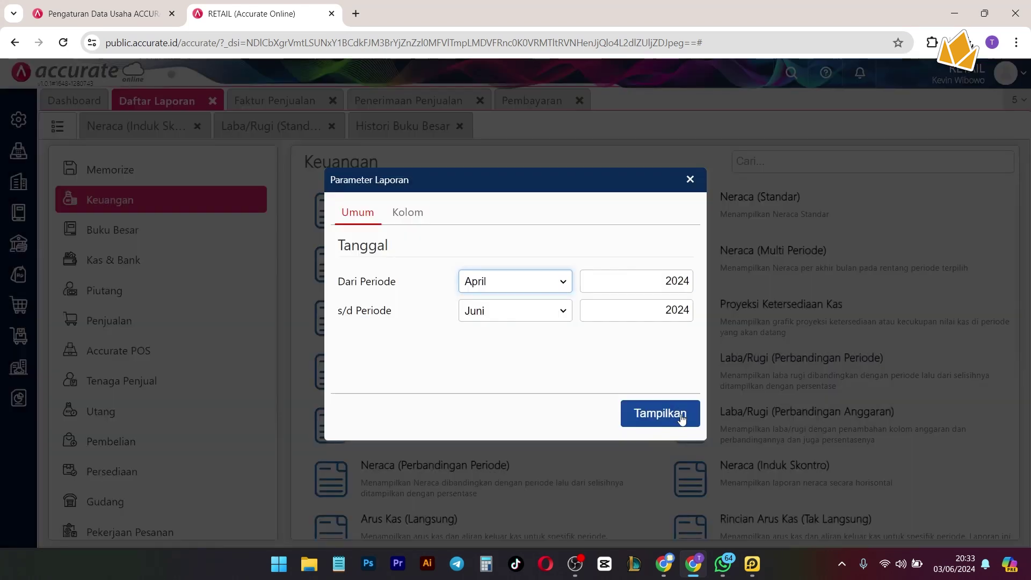
click(668, 413)
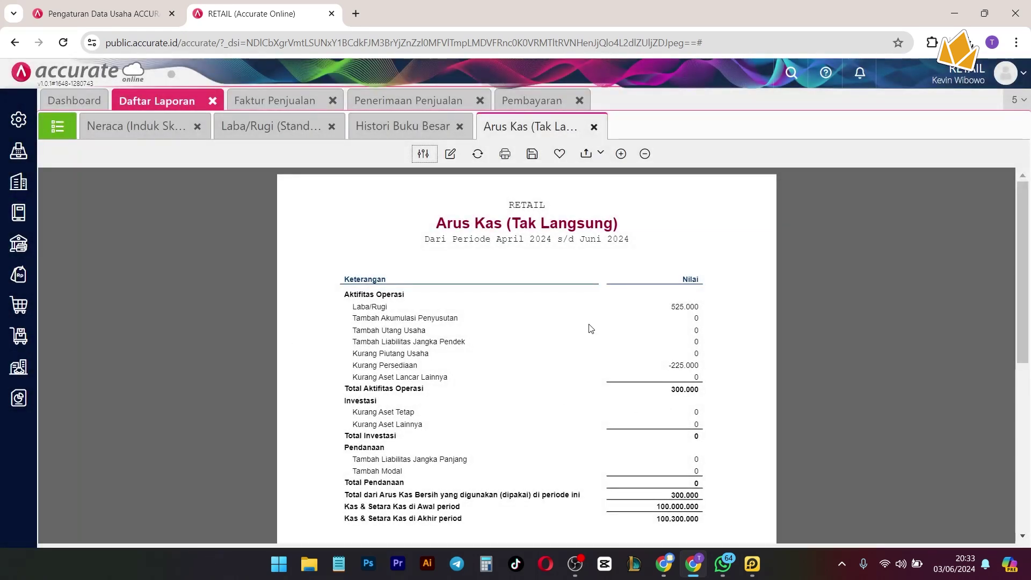
scroll(419, 370, down, 2)
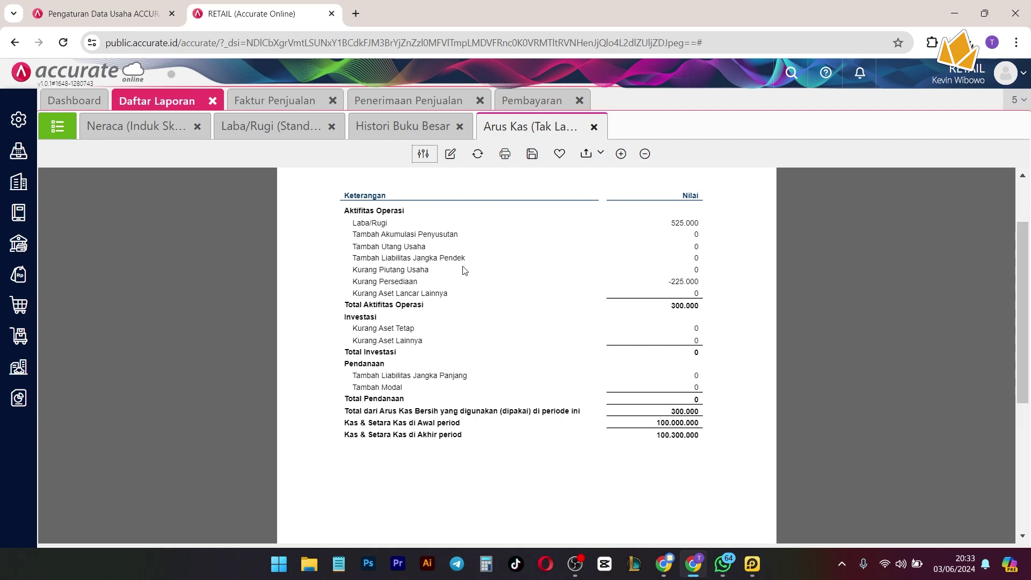
- Display the Arus Kas (Langsung) report from the Keuangan category for April 2024 to Juni 2024
click(55, 128)
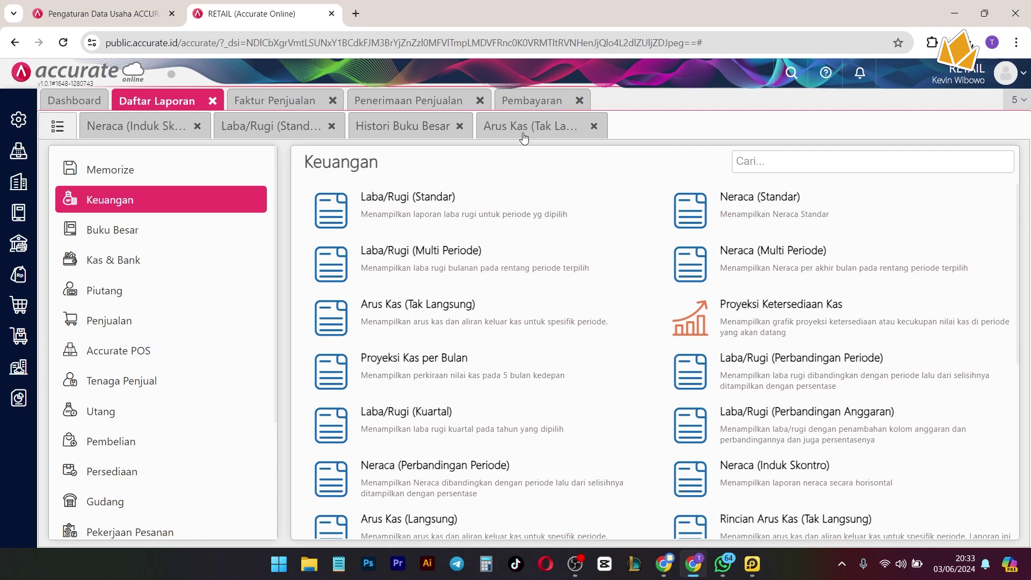
scroll(470, 446, down, 1)
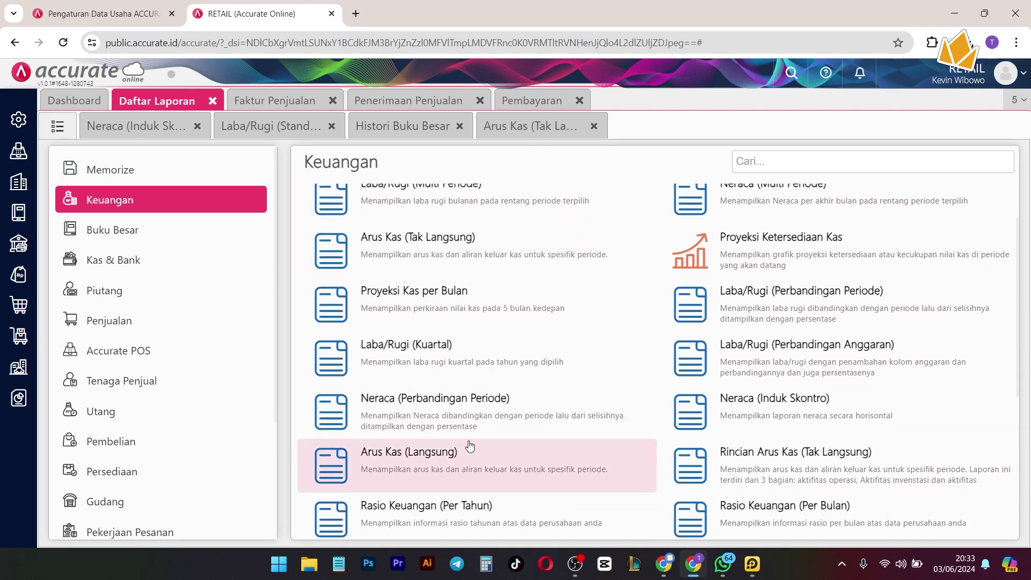
click(466, 456)
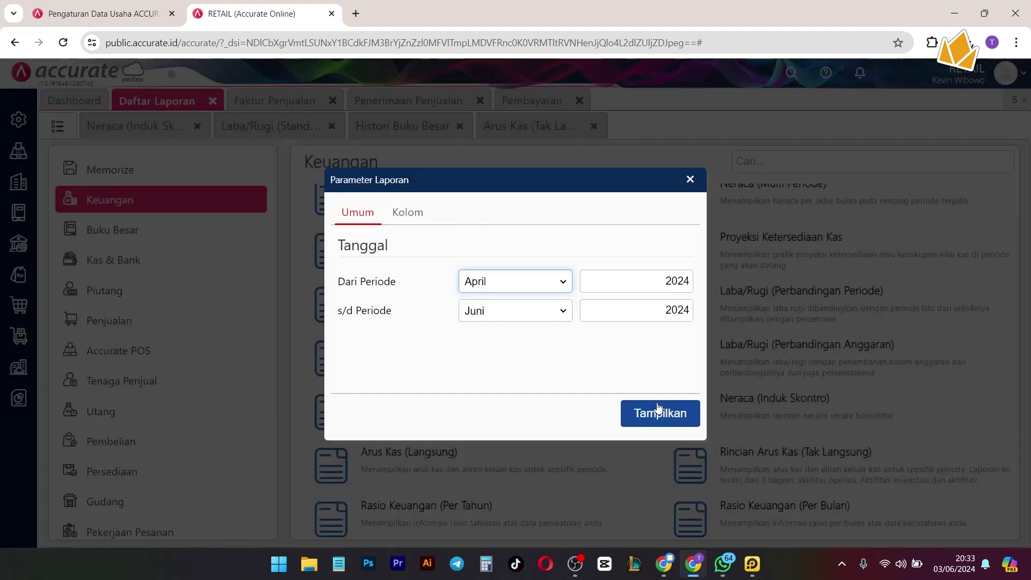
click(659, 408)
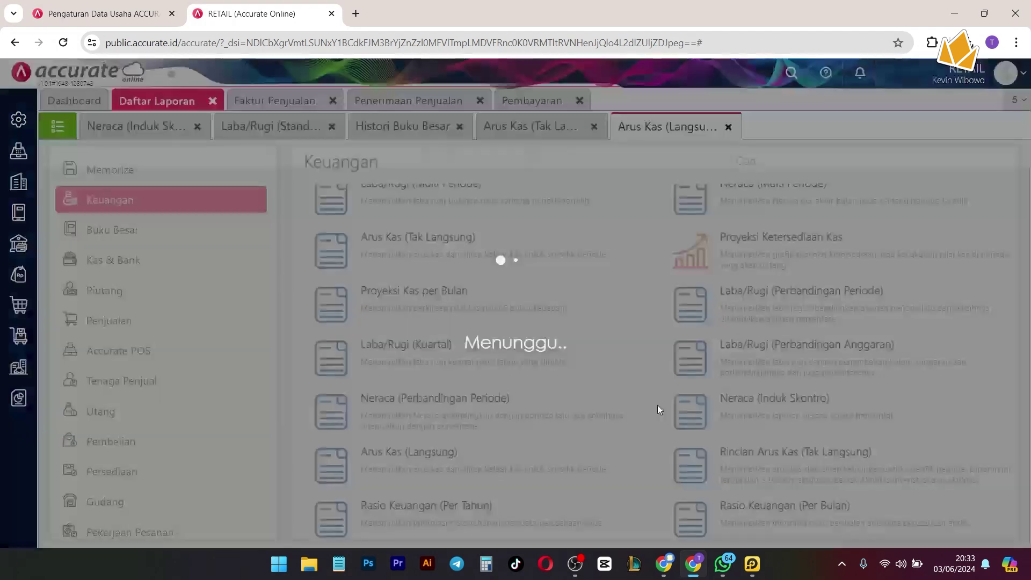